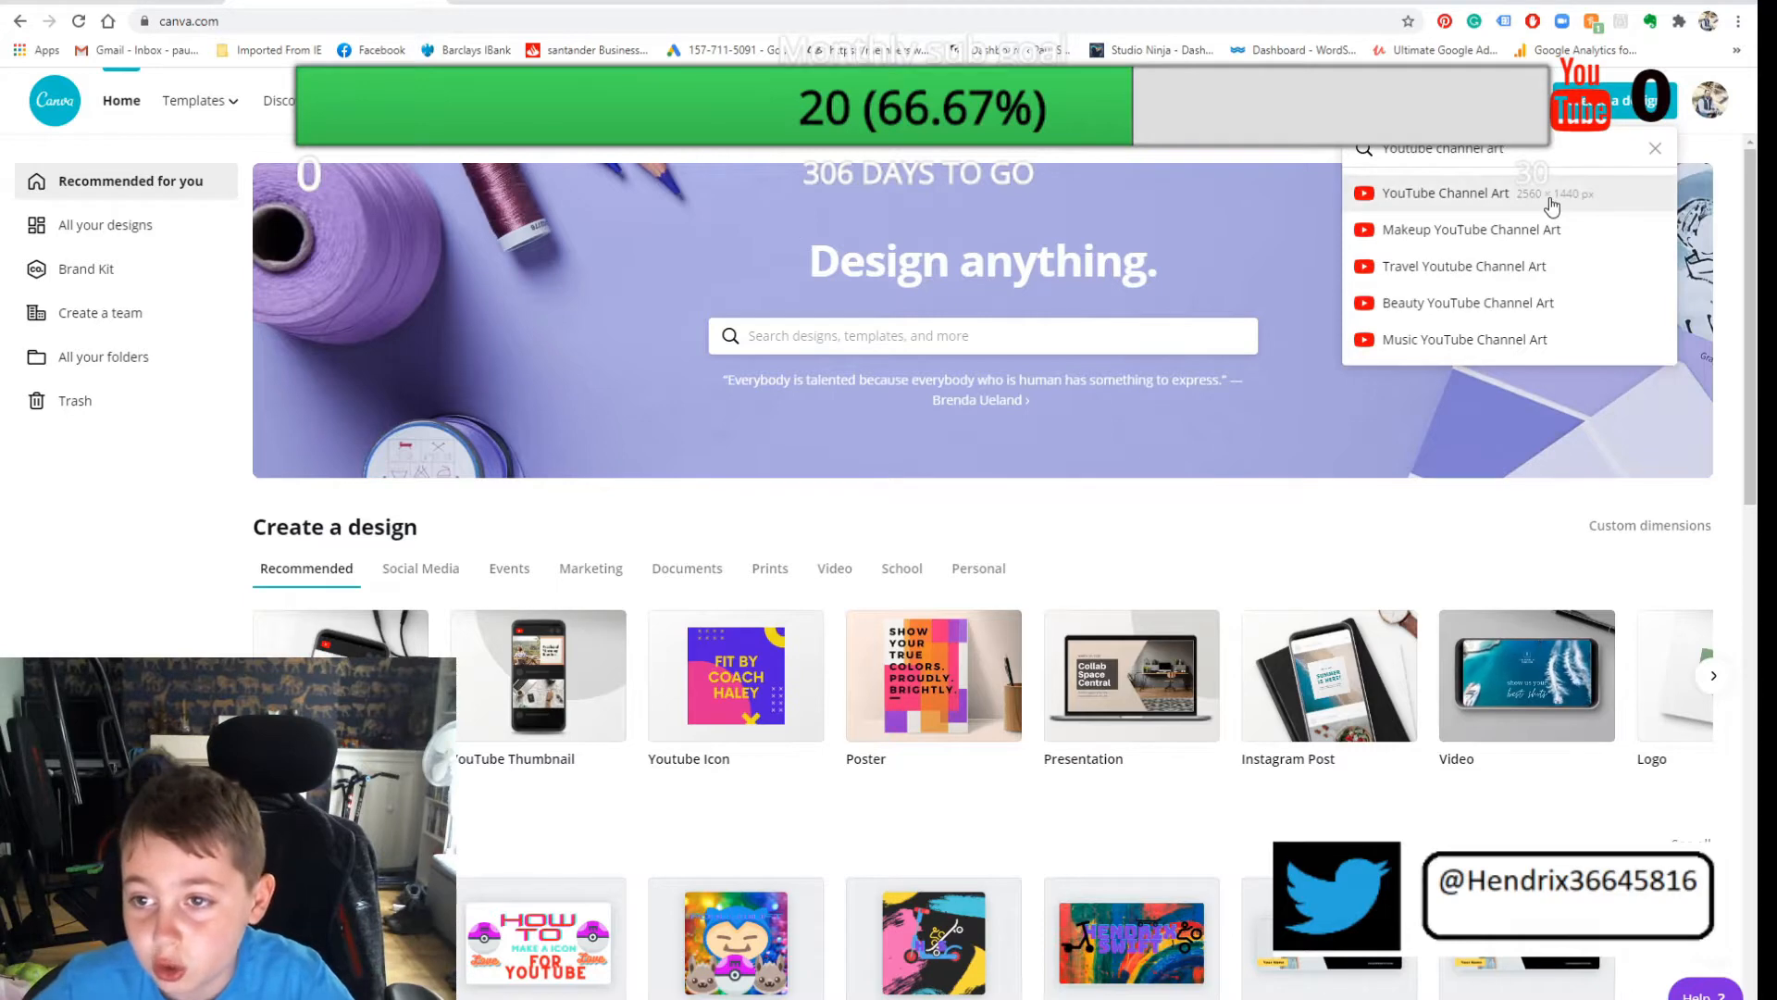
Step: Create a new YouTube Channel Art design at 2560 × 1440 px and show the available elements
click(1551, 198)
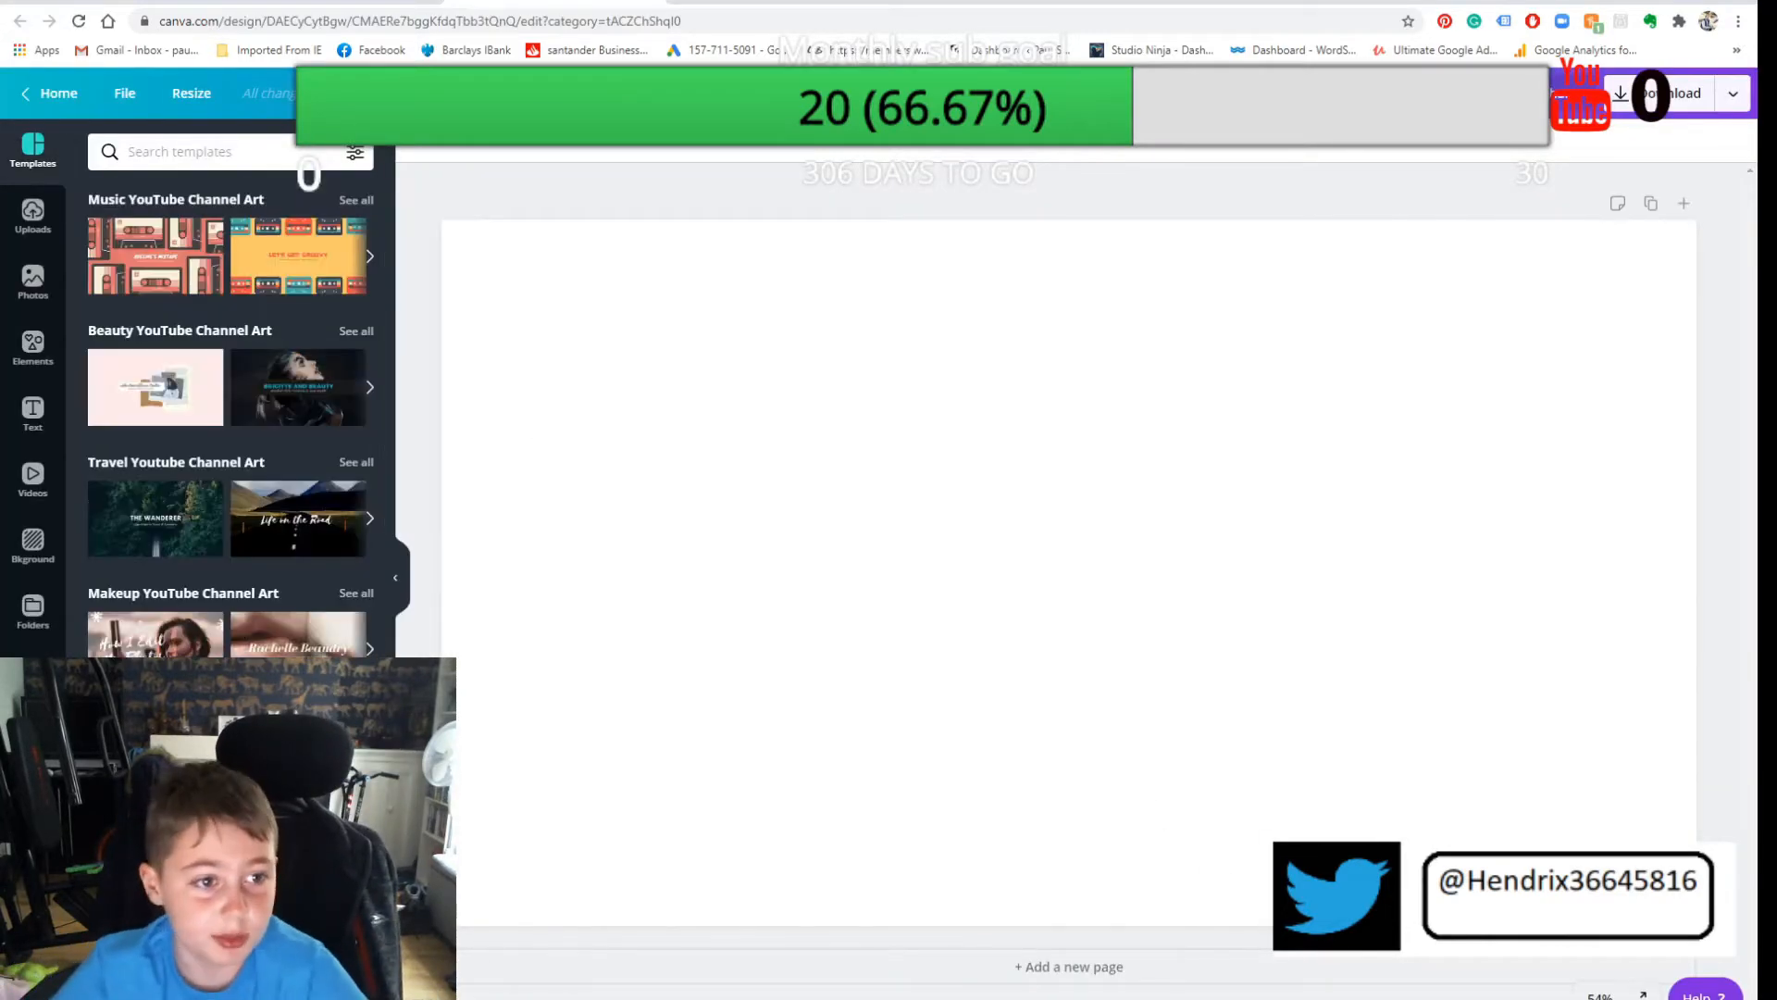
click(20, 222)
click(32, 278)
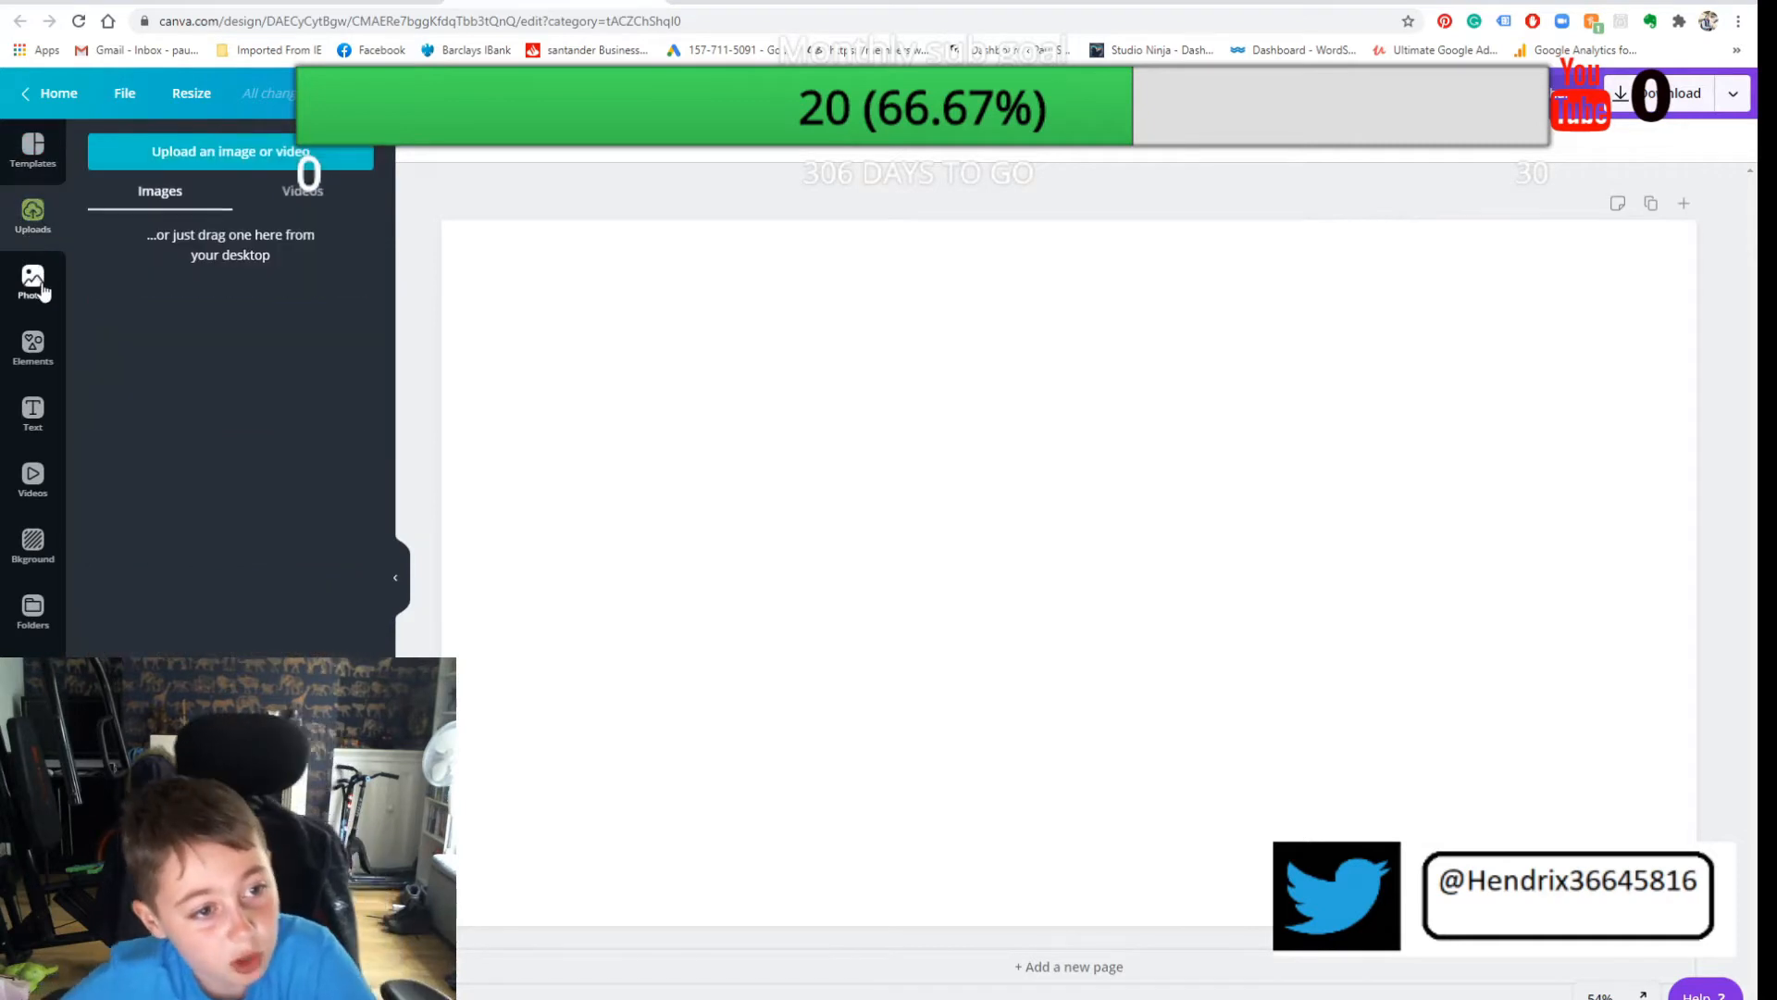
click(9, 369)
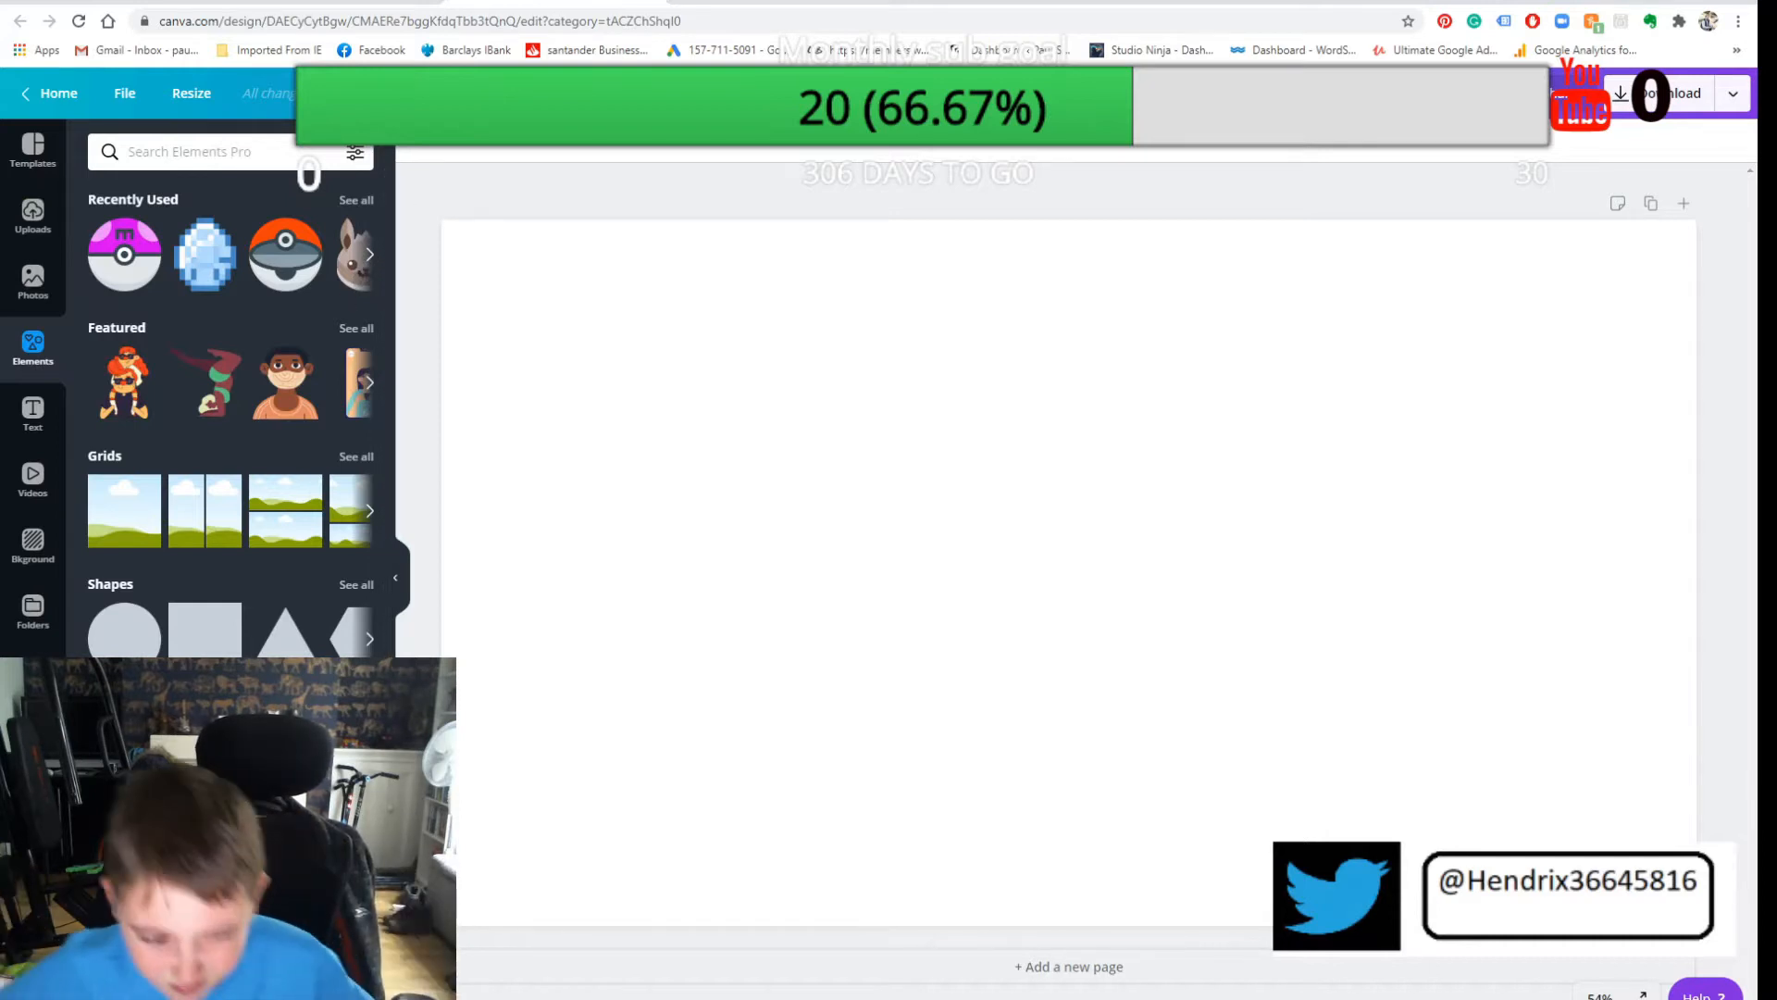
click(369, 255)
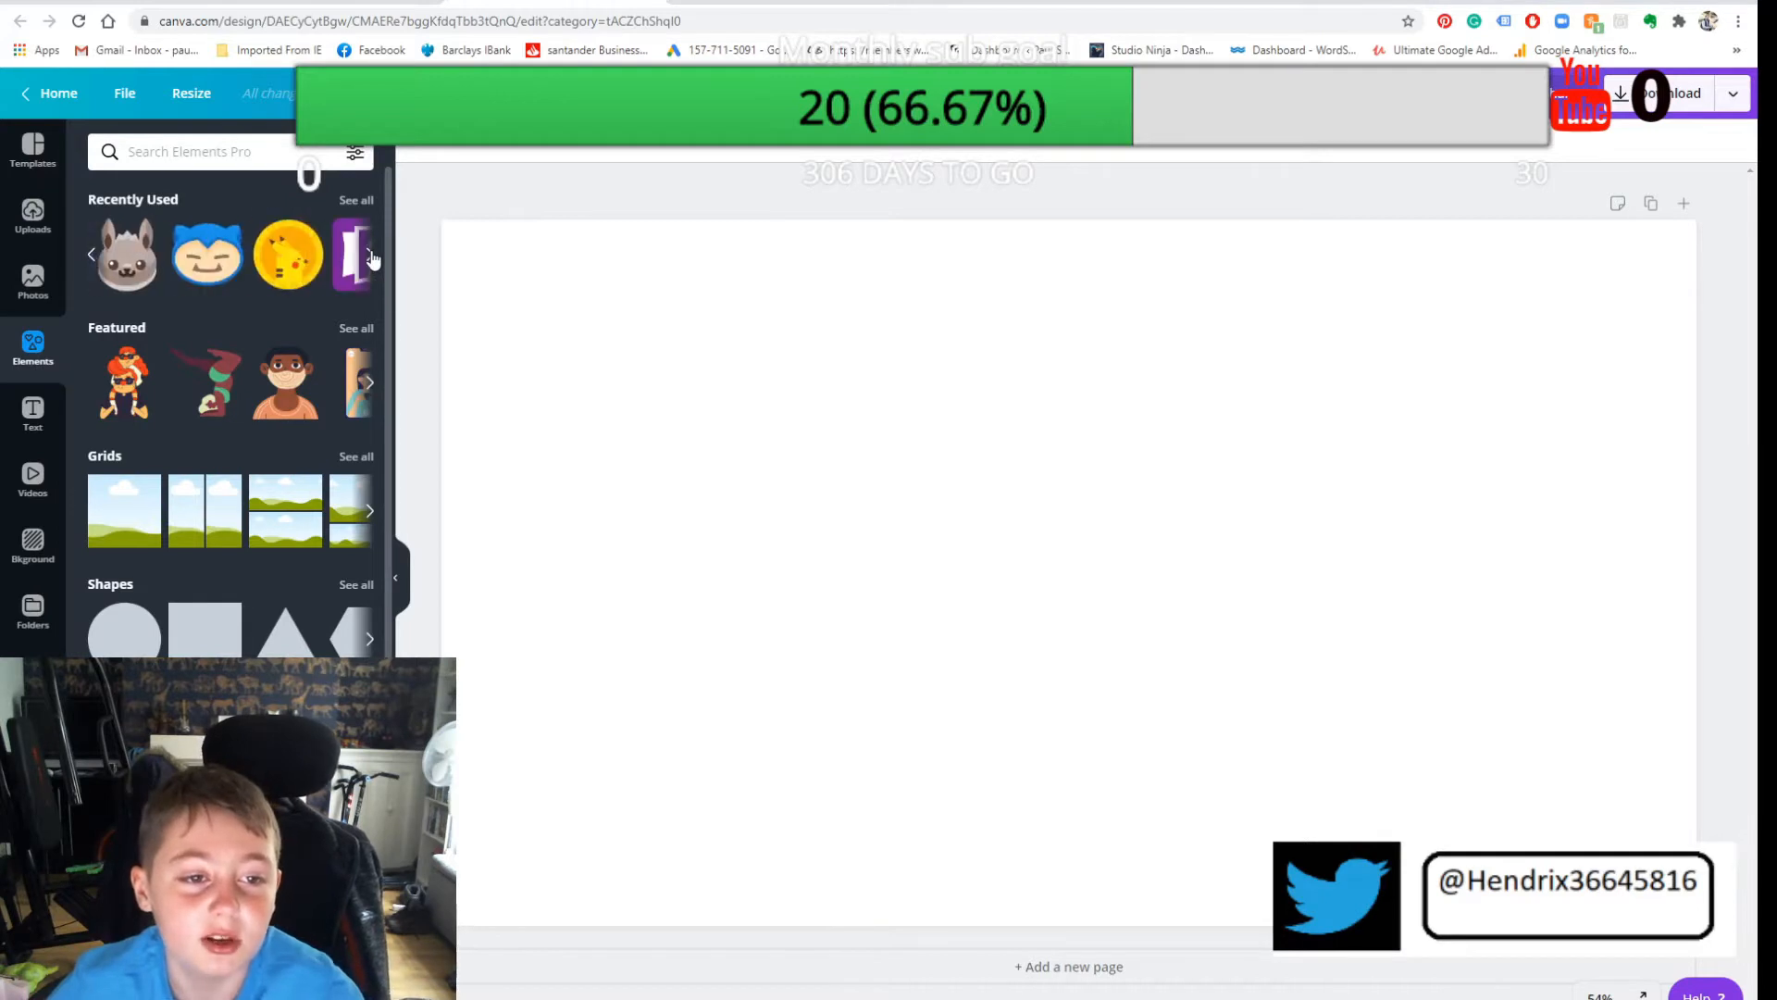
click(370, 256)
click(370, 255)
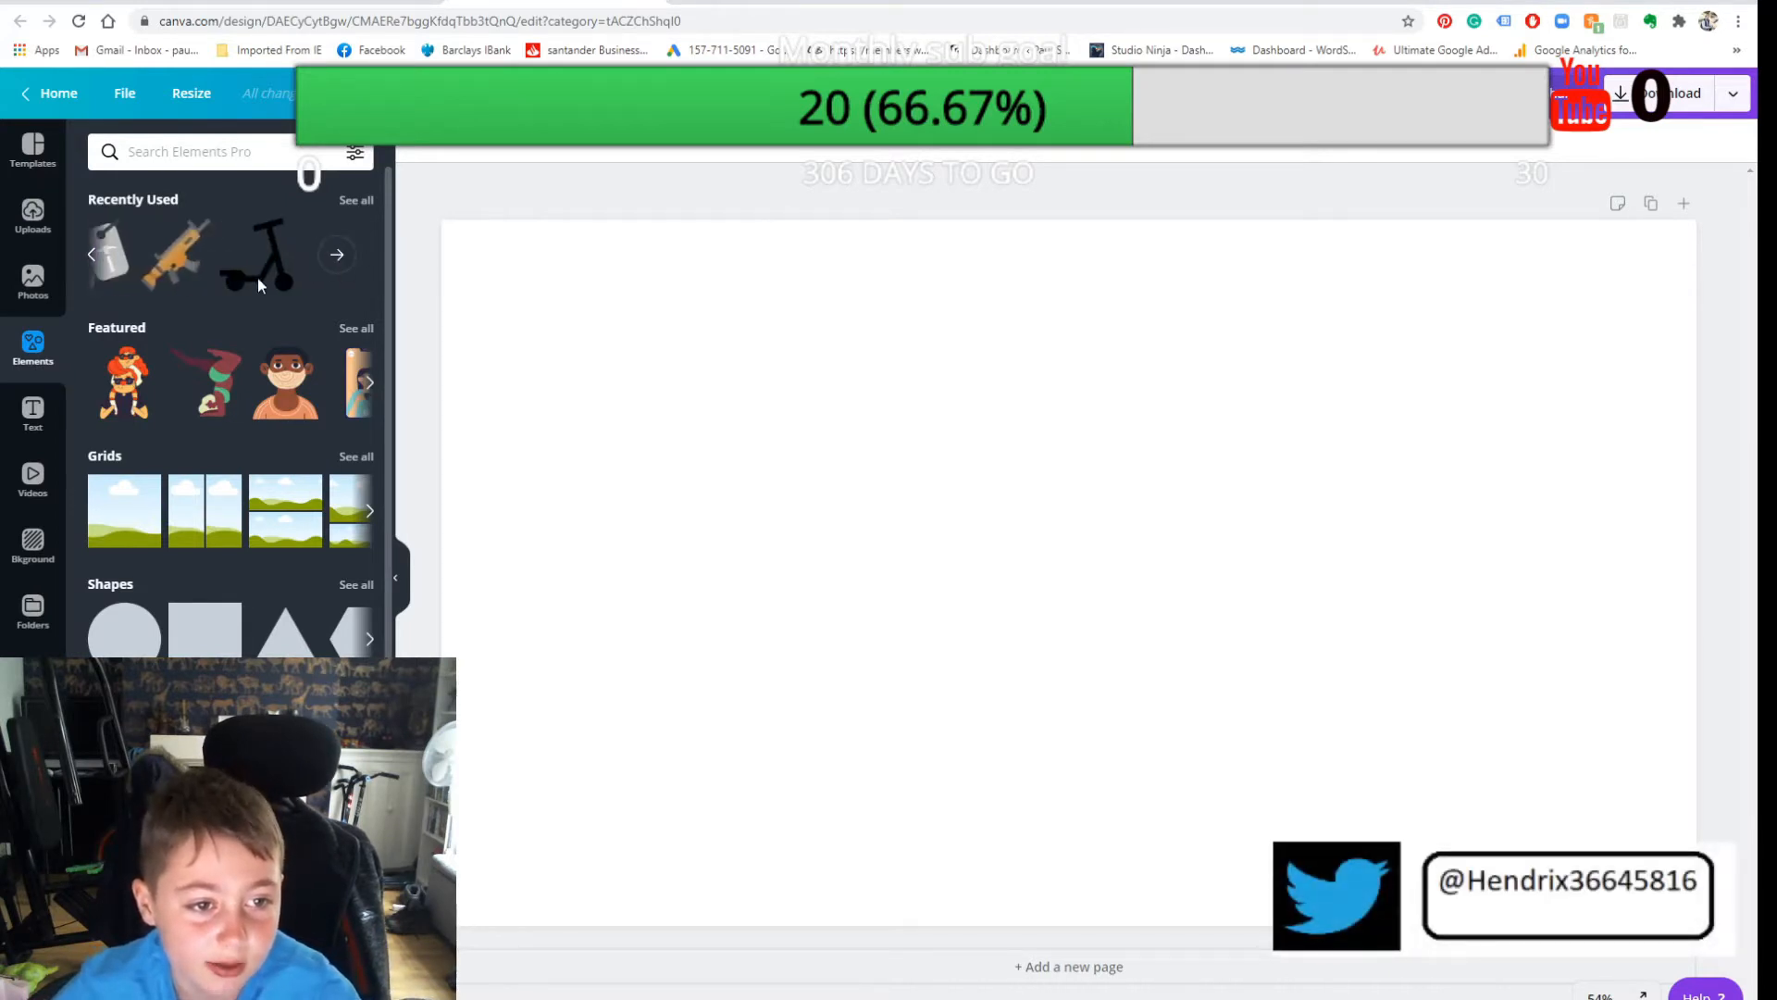
click(93, 258)
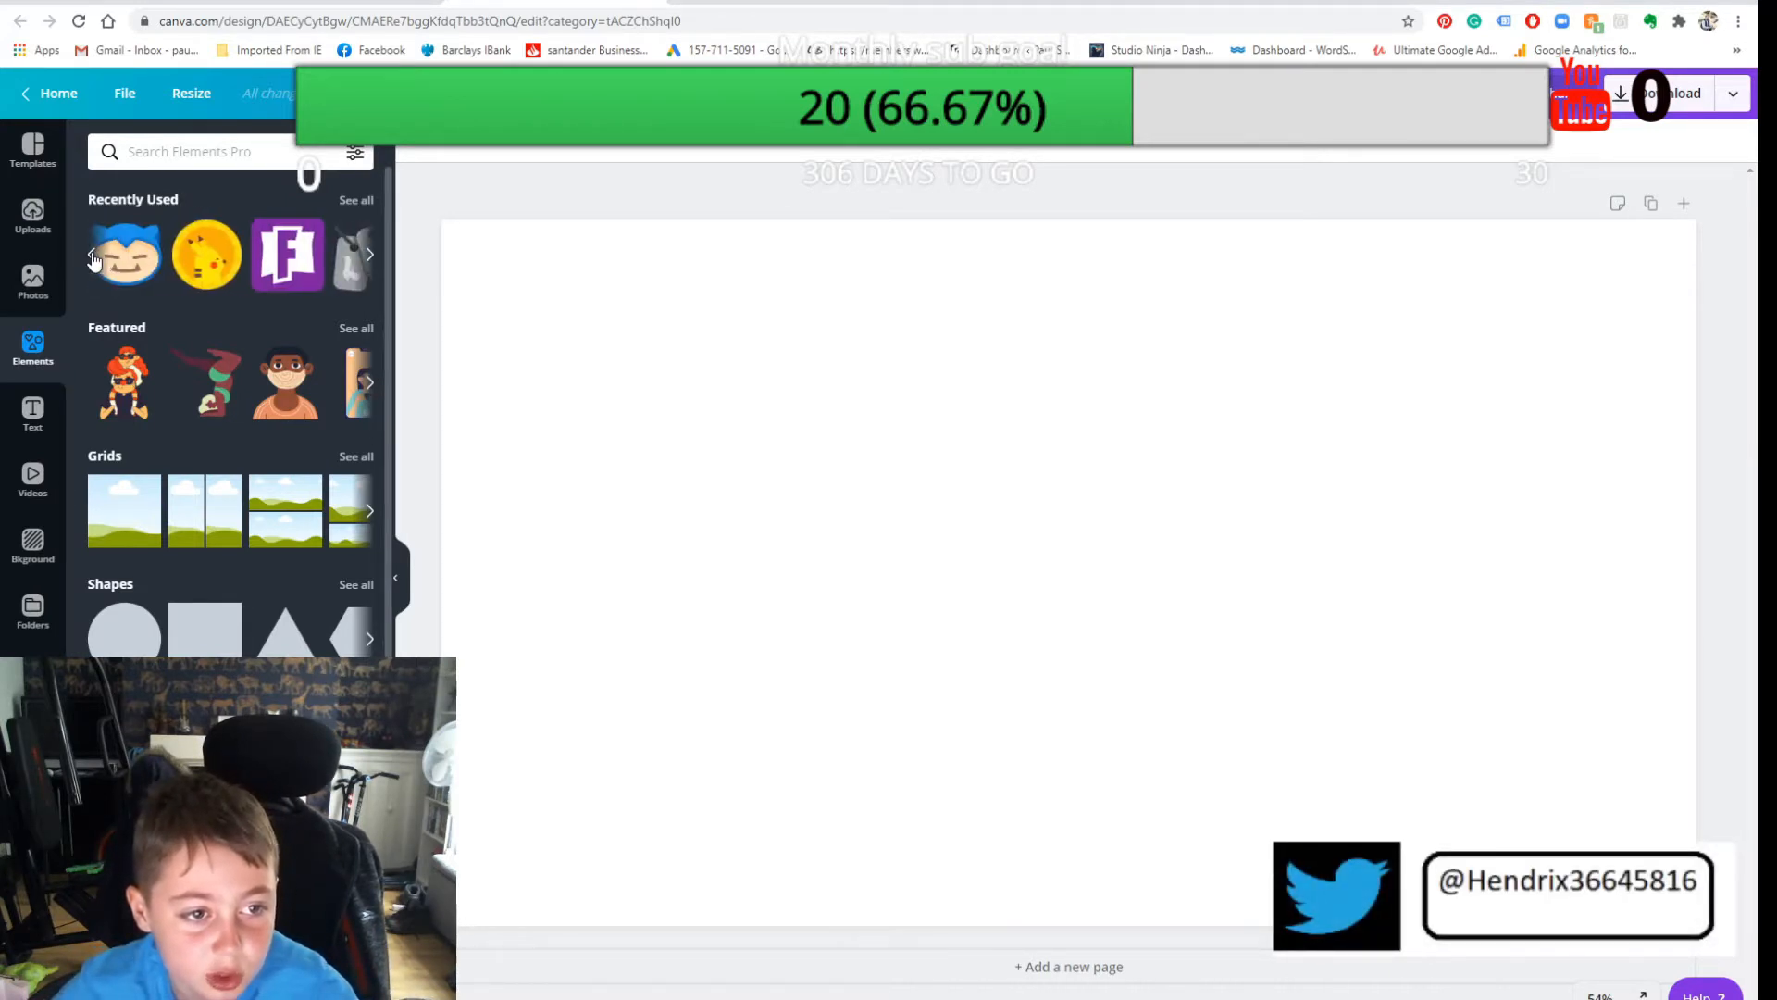
click(93, 259)
click(124, 255)
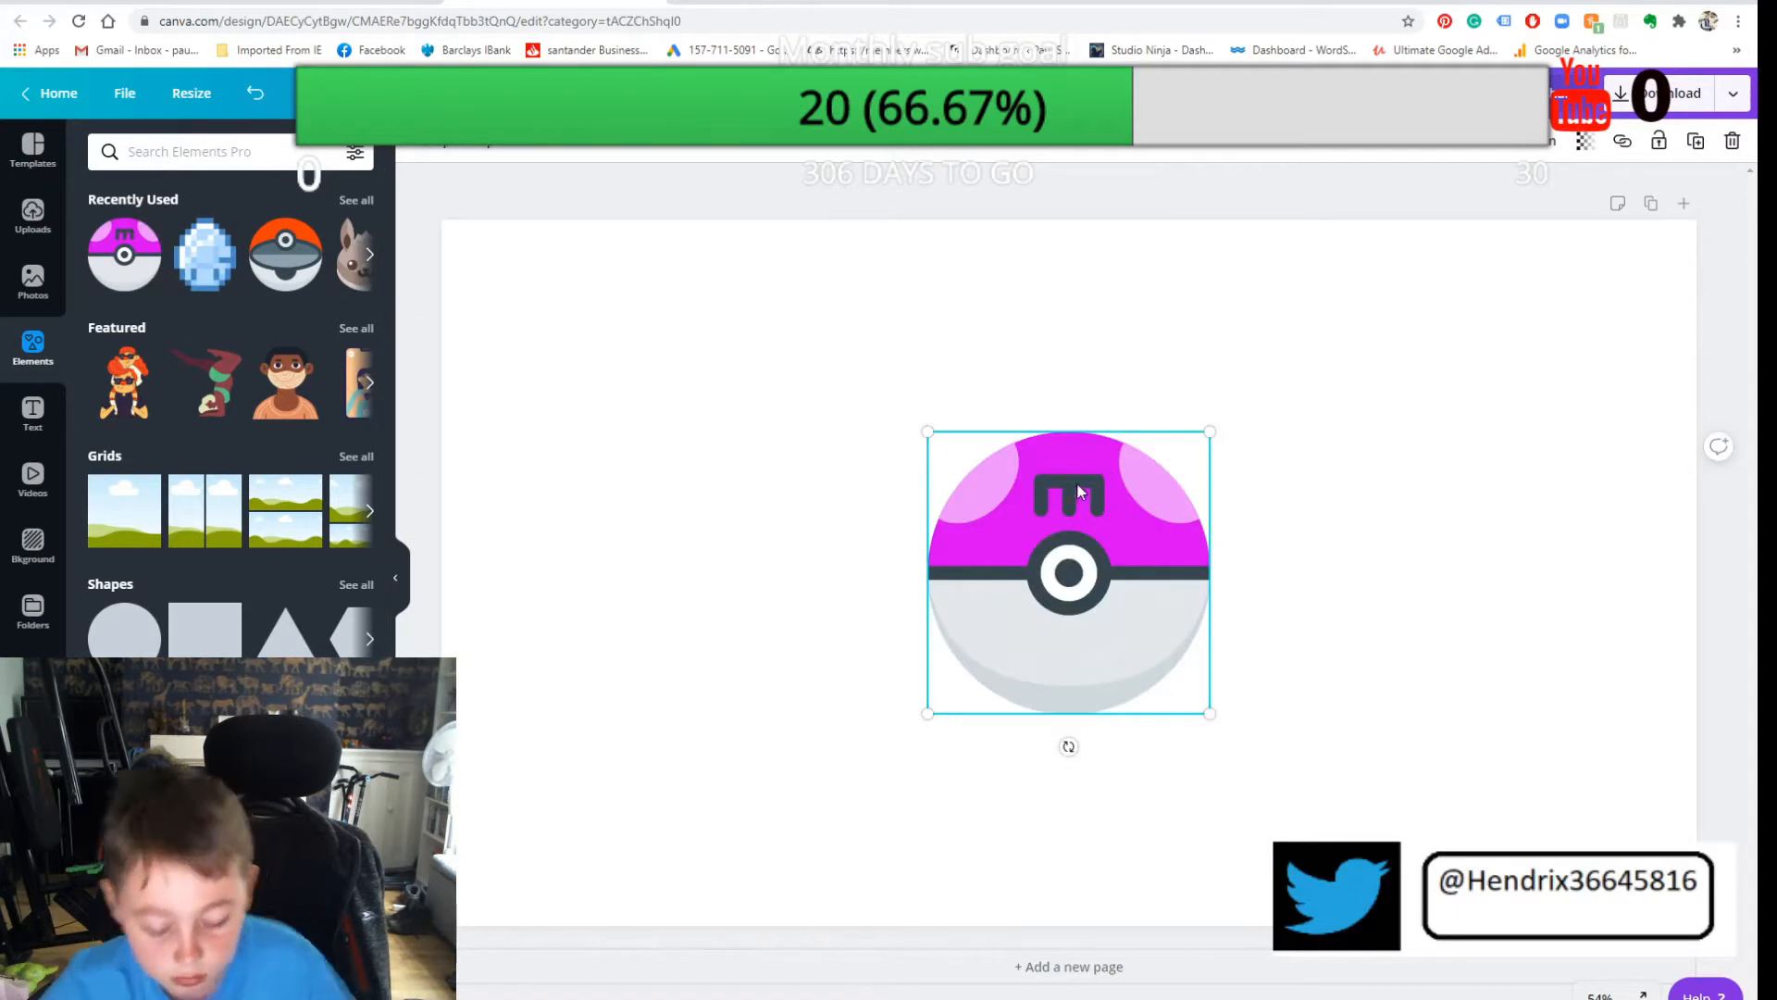
key(Delete)
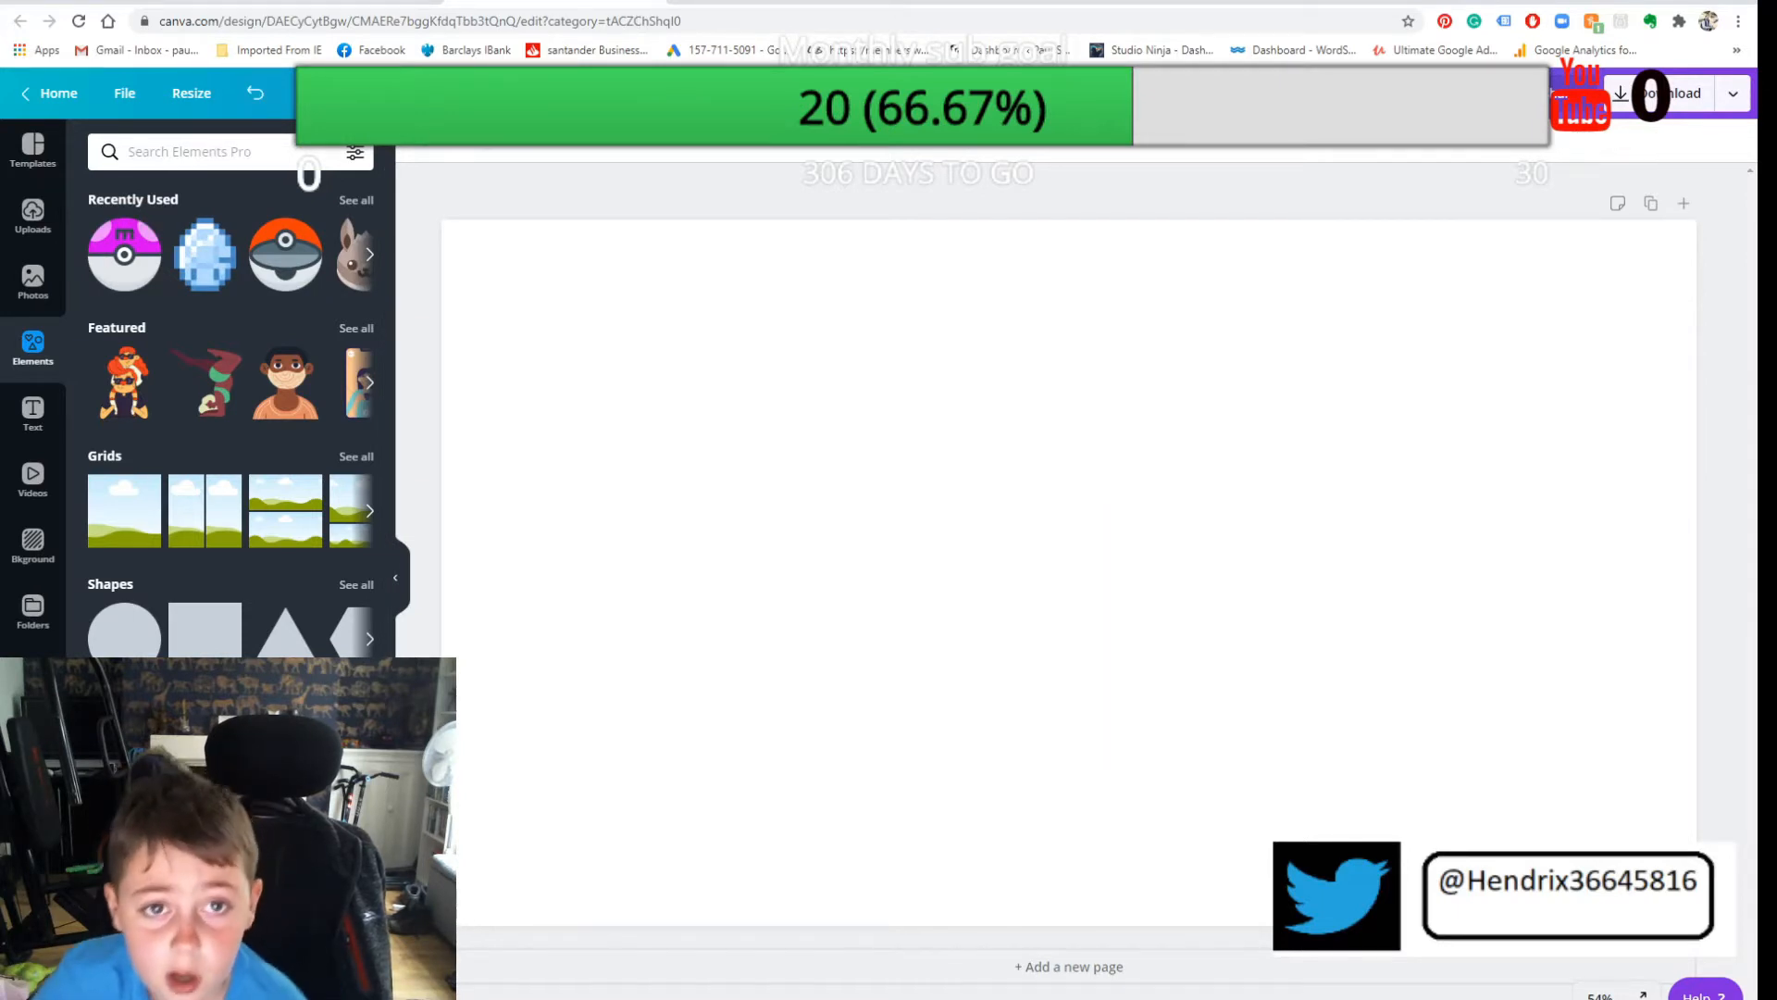
Step: Look up the pokeswift channel on YouTube in a separate tab, and return to the channel art design
key(ctrl+t)
click(1116, 484)
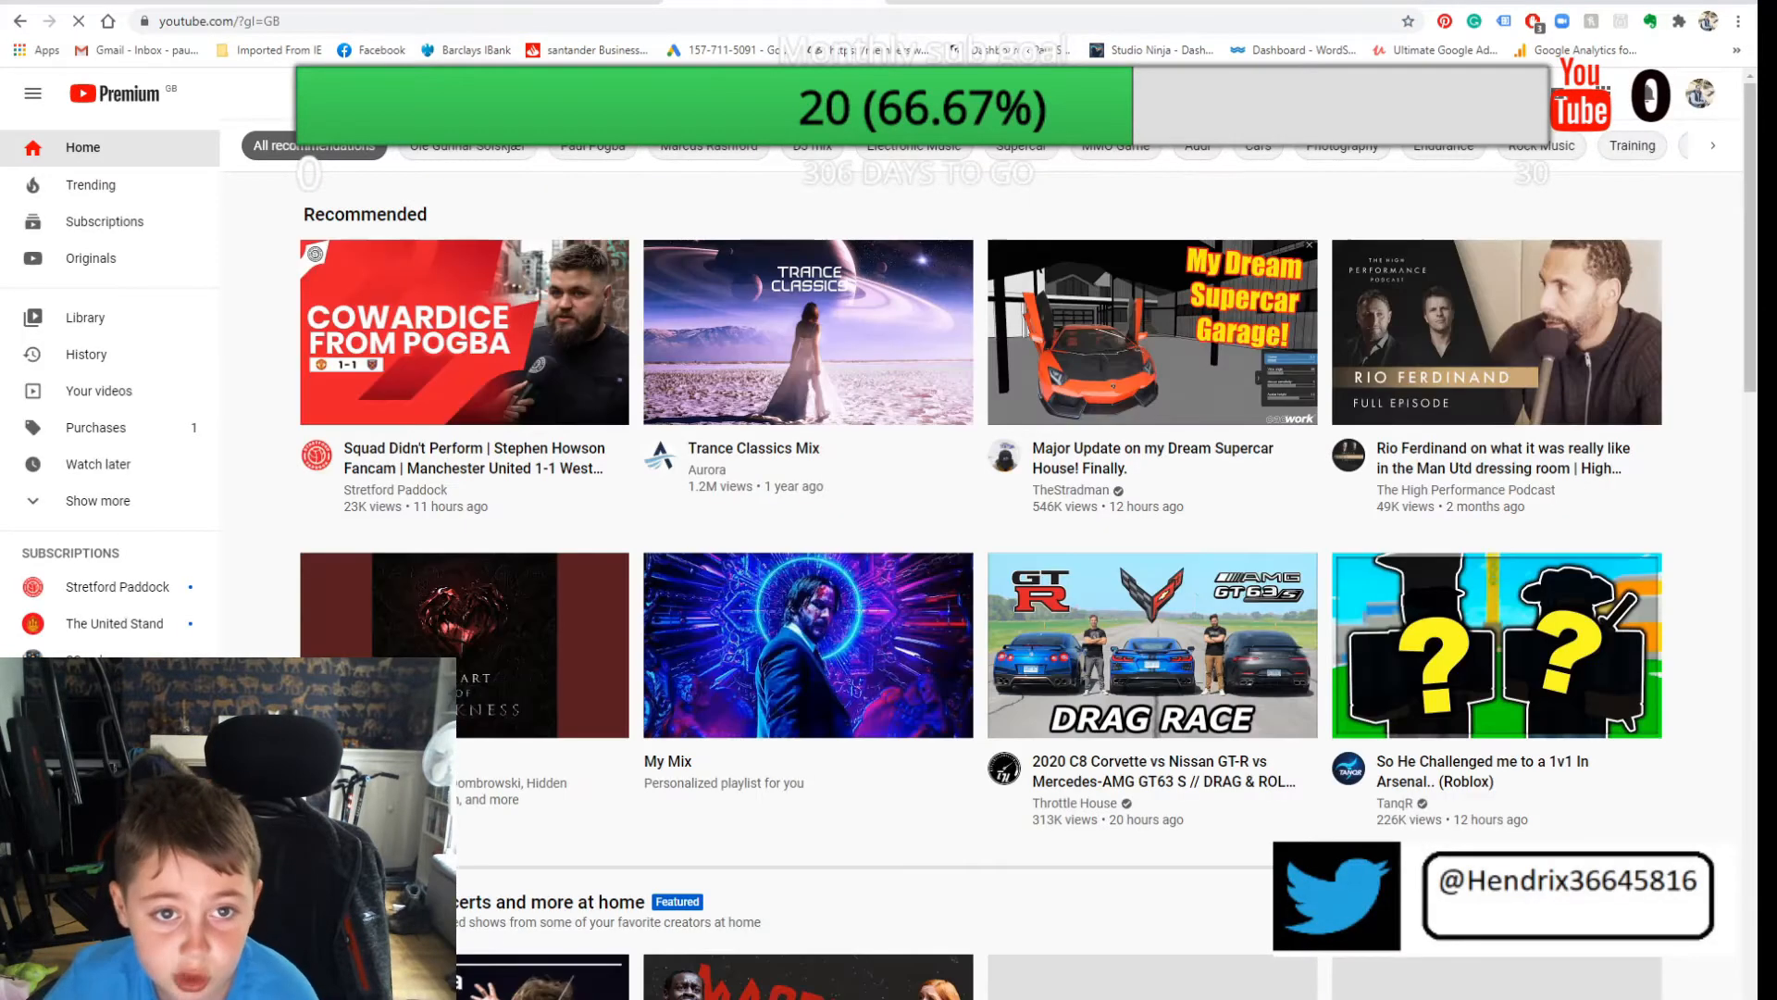
text(poke)
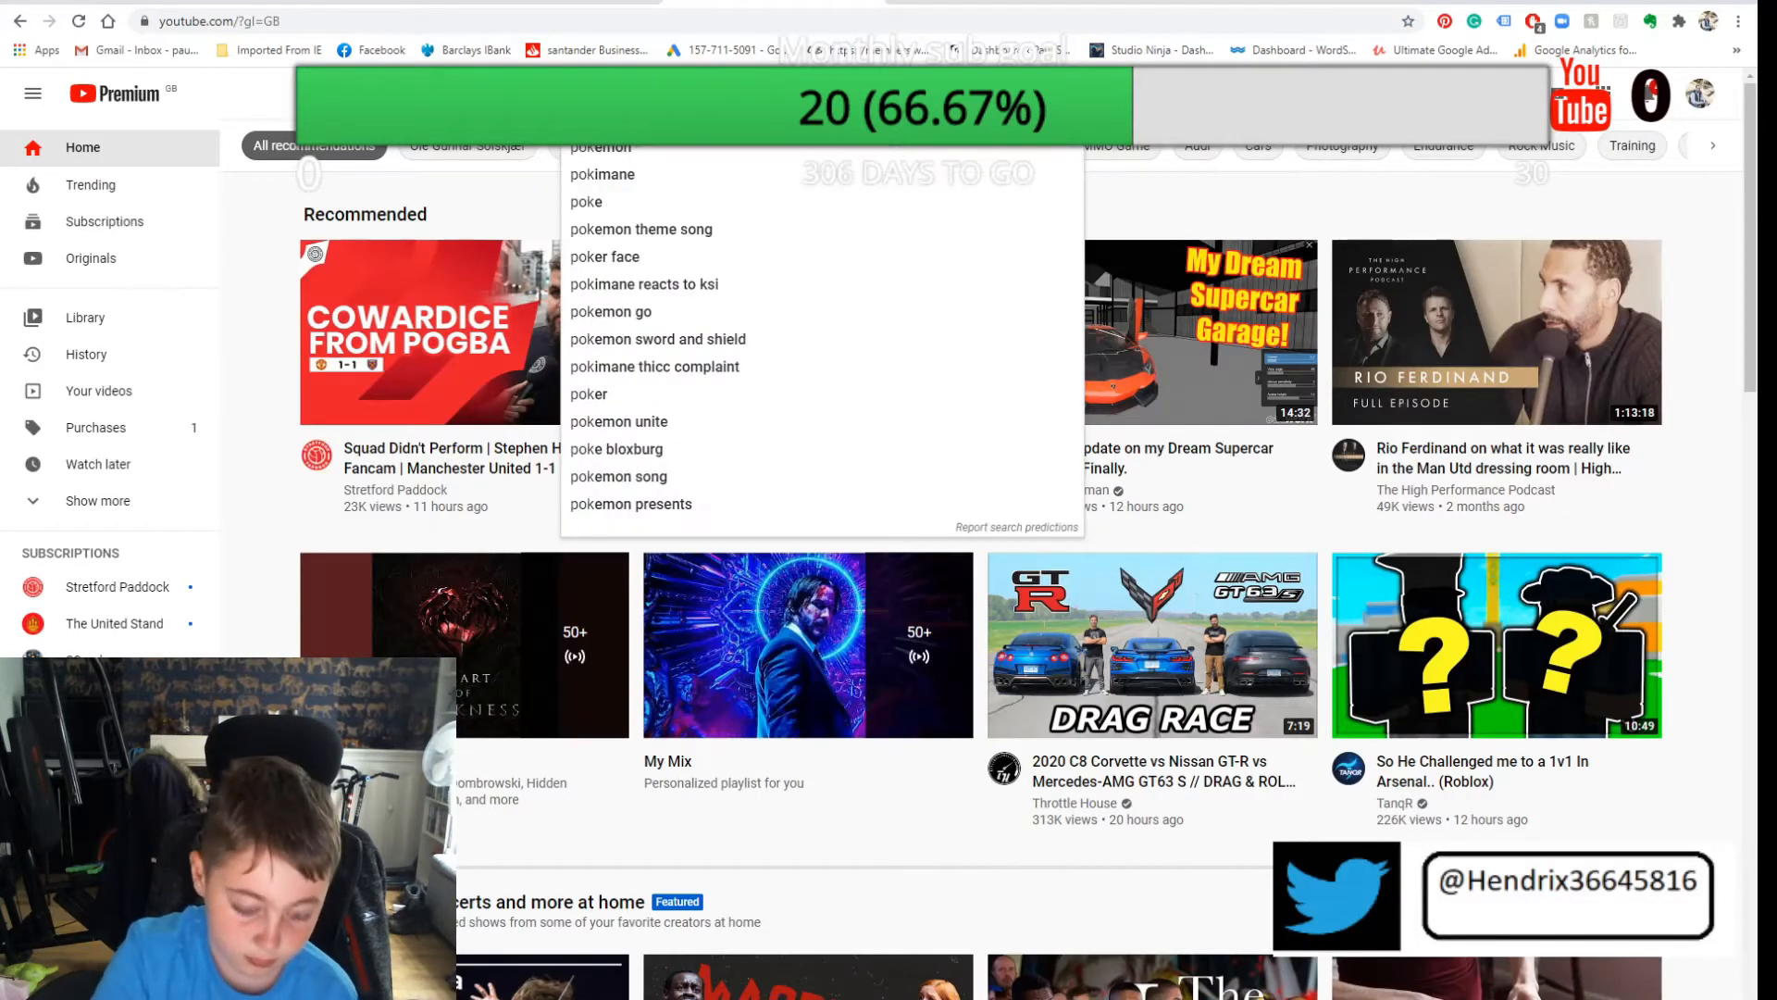
text(mon)
key(Return)
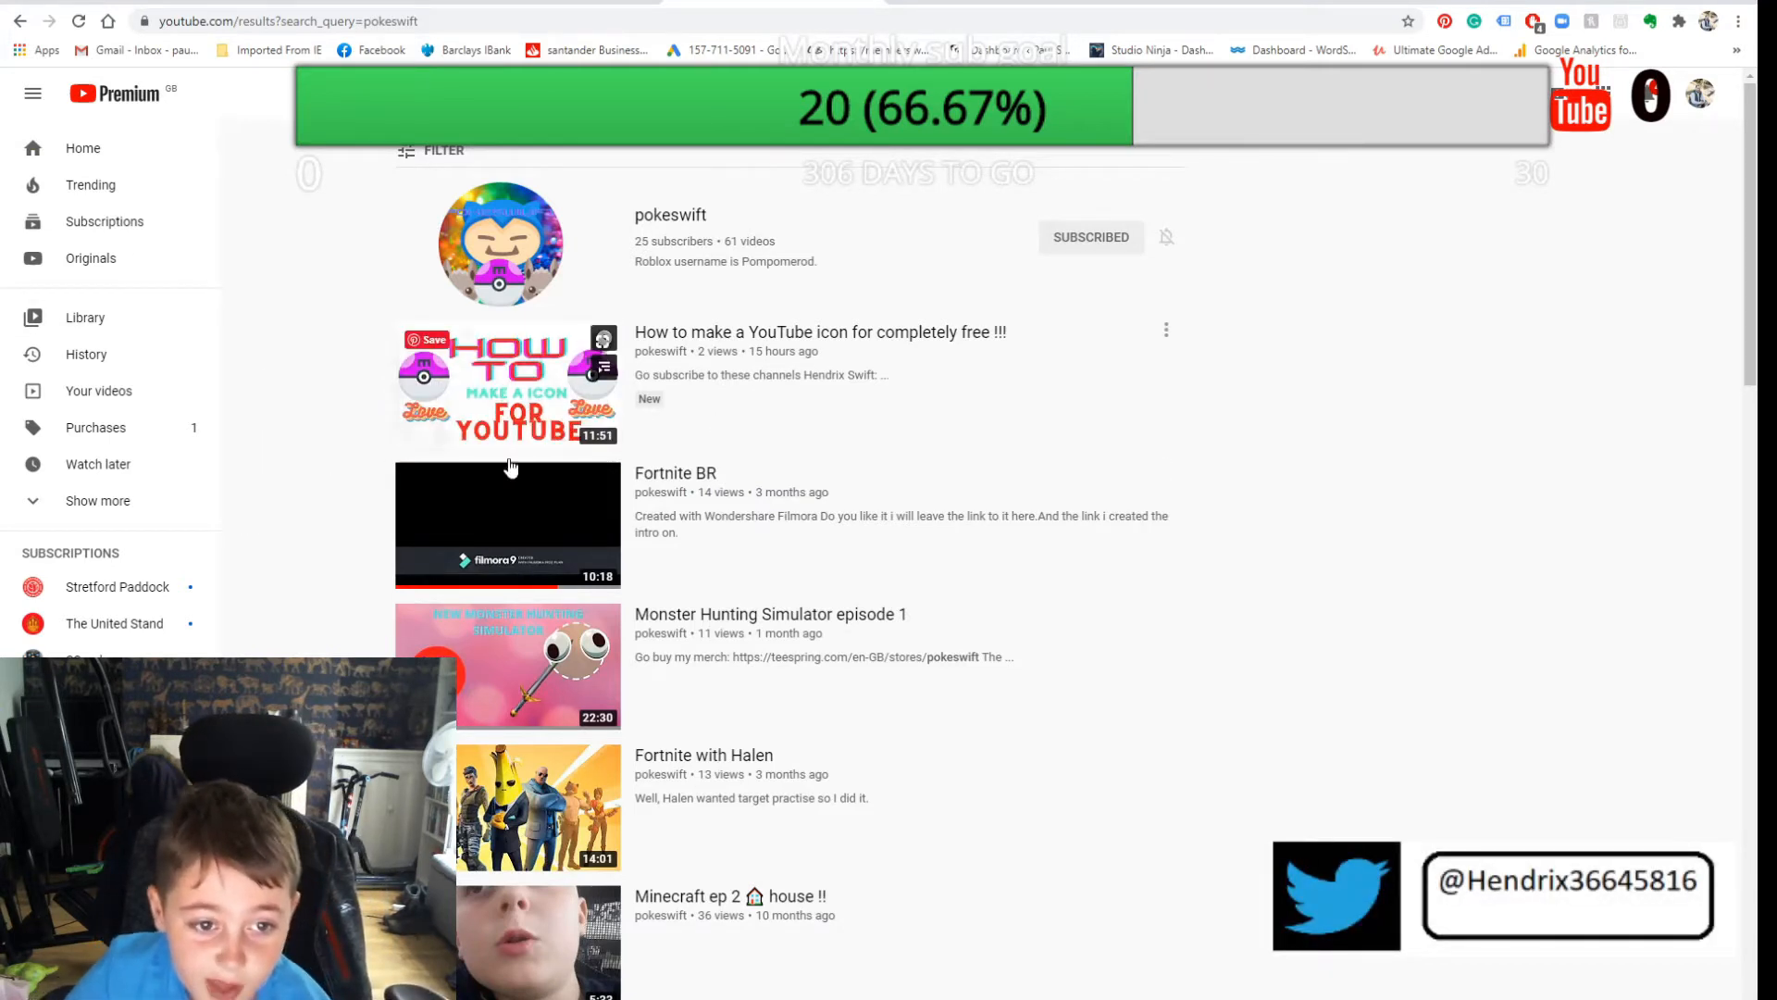
key(ctrl+Tab)
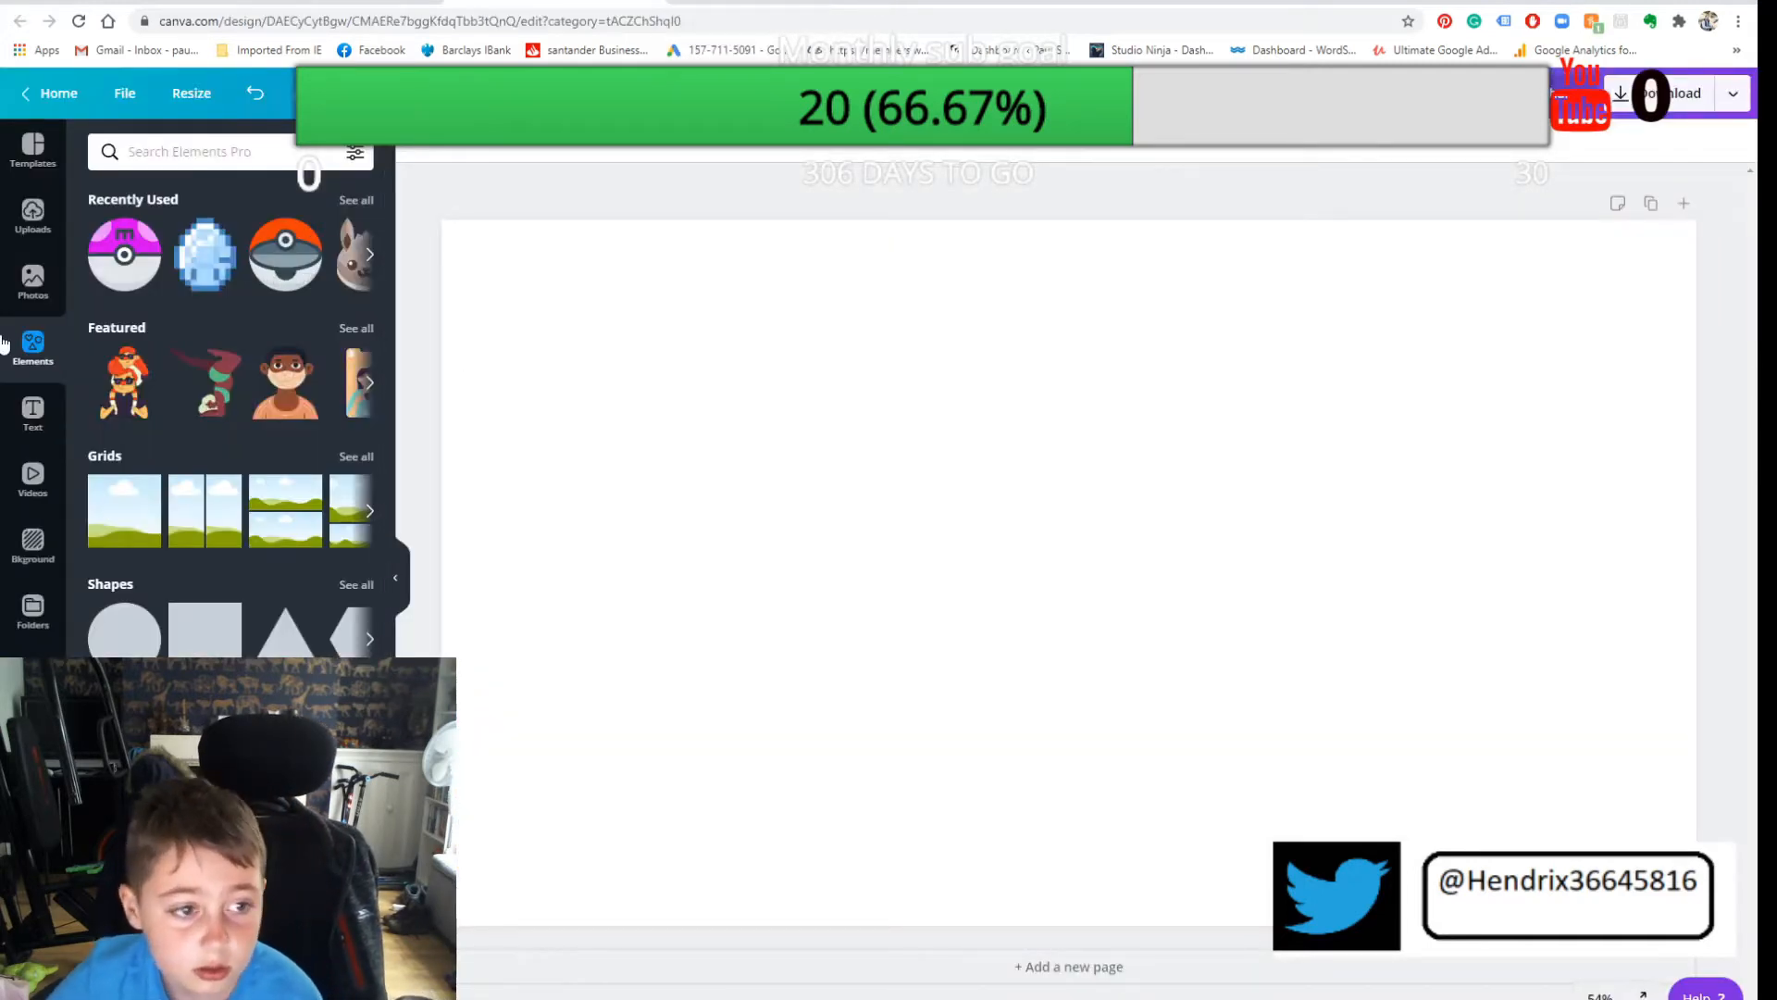
Step: Search the elements for Minecraft and place the Steve face at the upper middle of the page
click(187, 158)
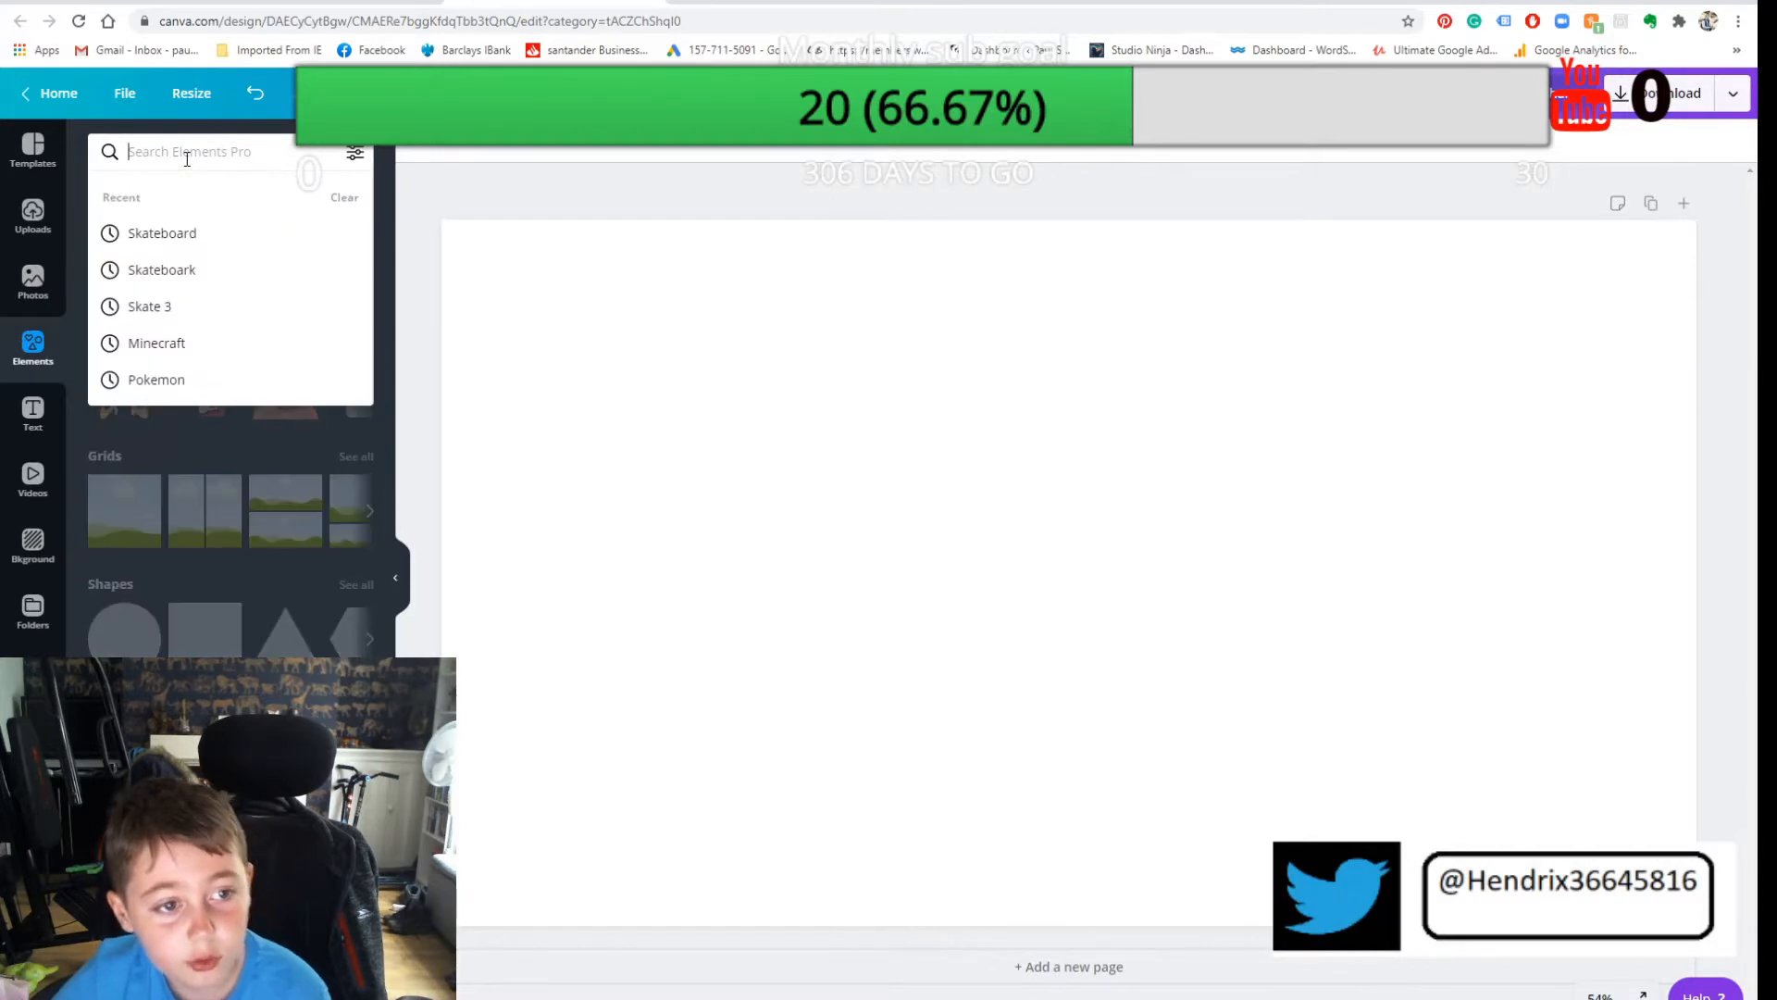
click(174, 341)
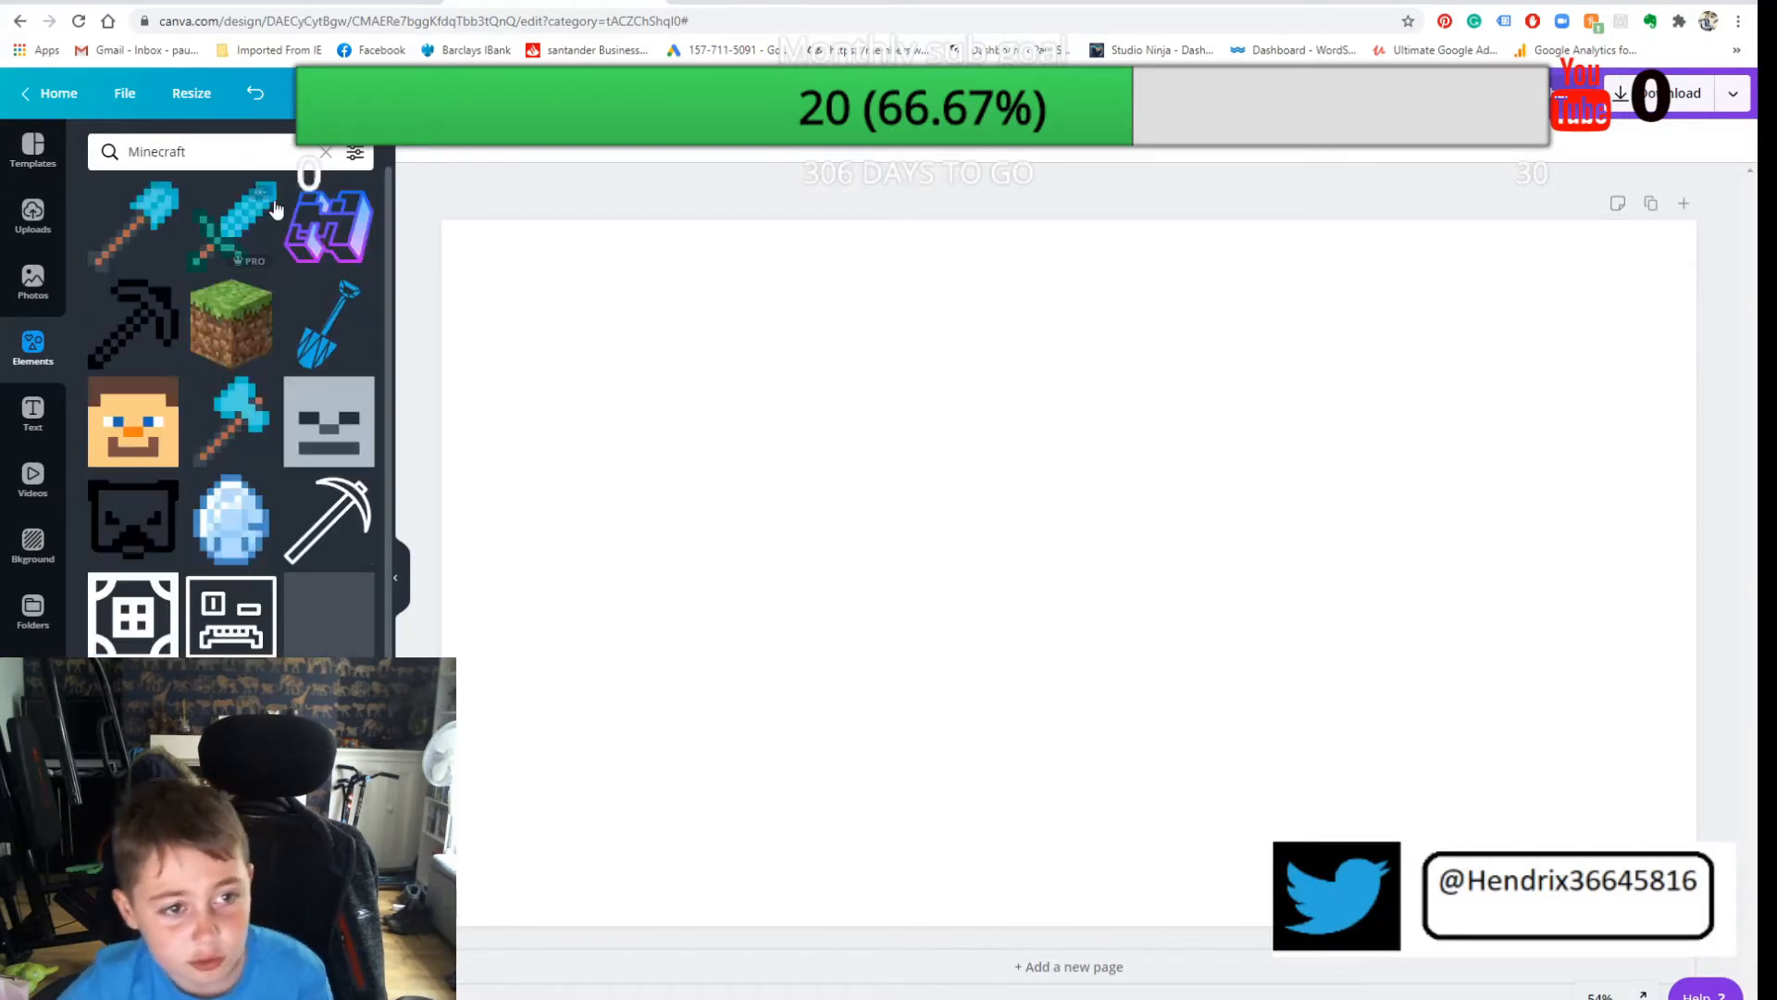
click(129, 444)
drag(1026, 561, 988, 423)
drag(1137, 452, 1156, 451)
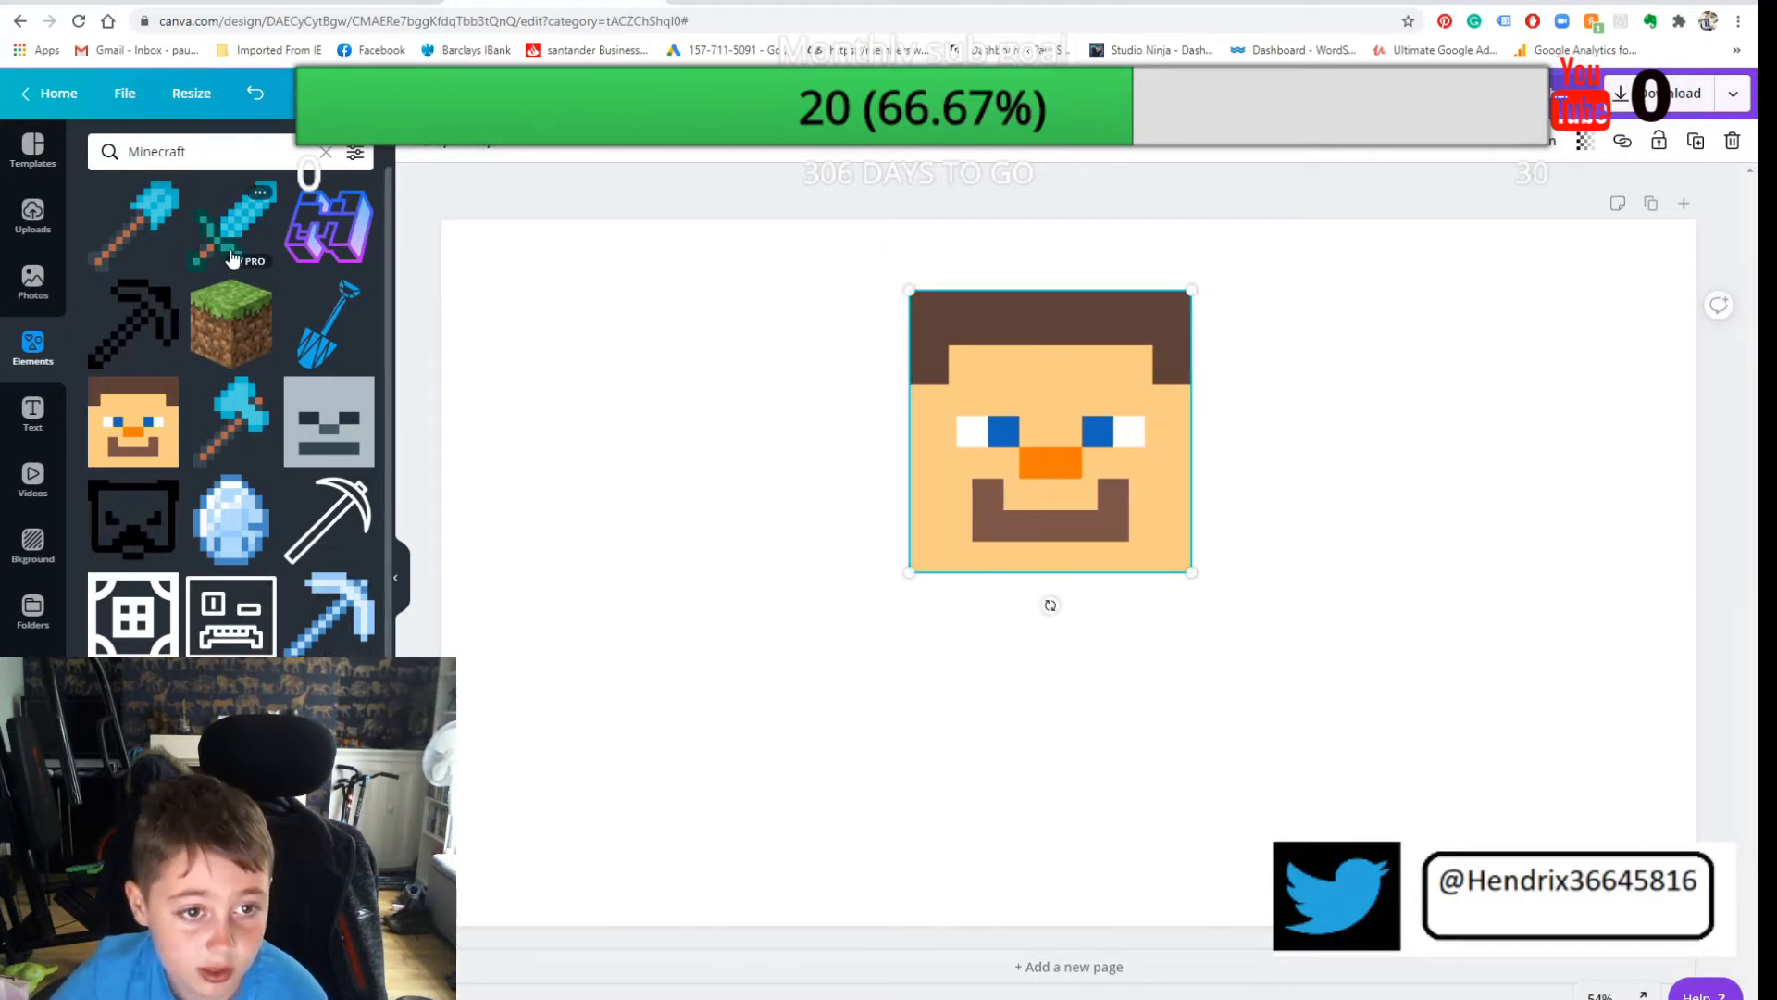
Step: Add the diamond sword to the left of the Steve face and place a duplicate of it on the right
click(232, 259)
drag(1058, 586, 681, 555)
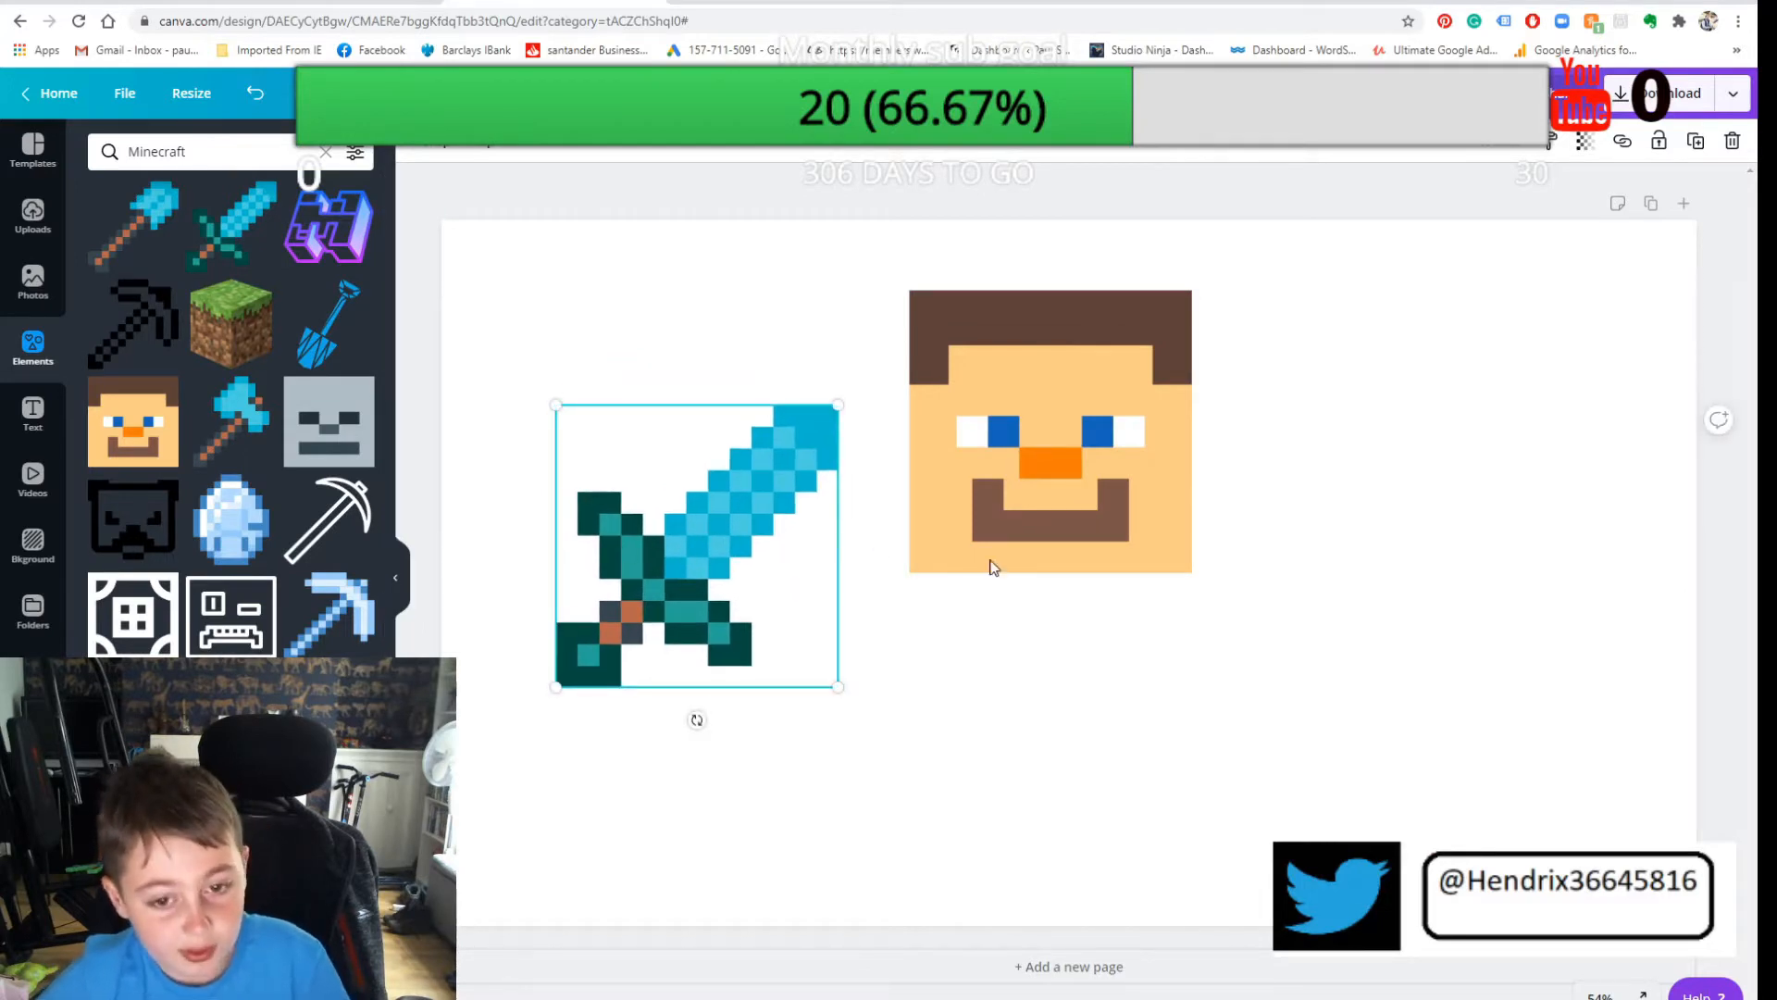
key(ctrl+d)
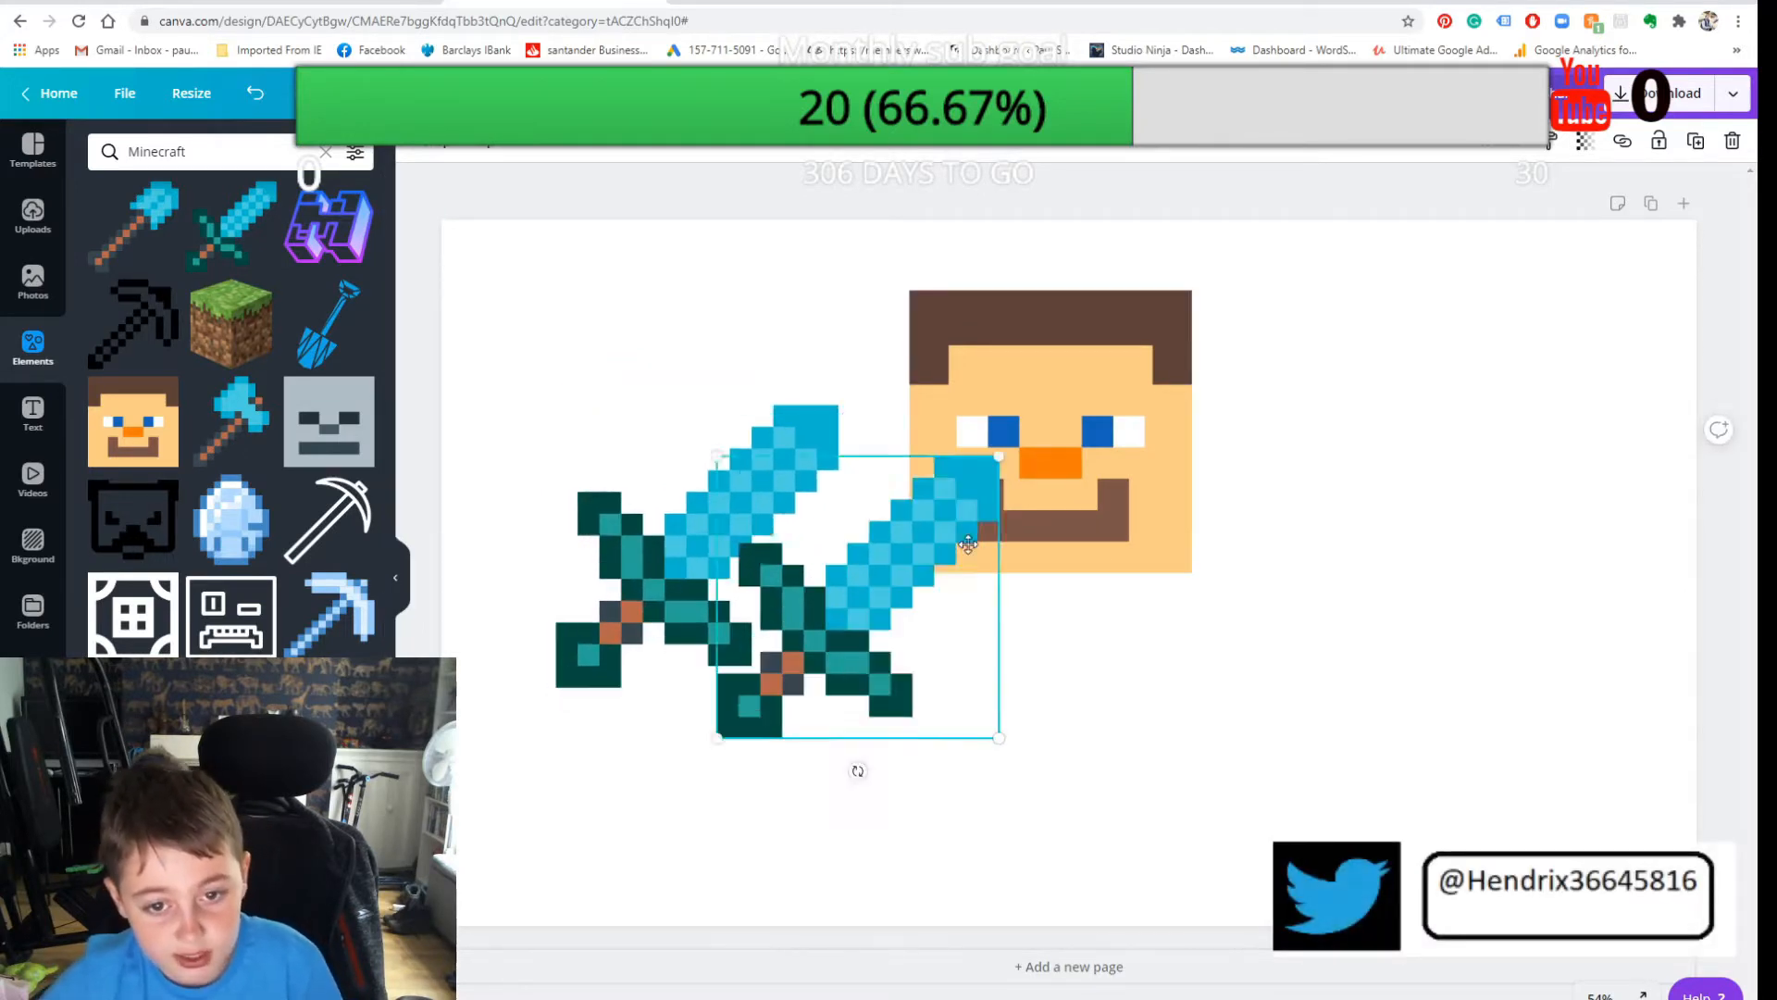
drag(969, 545, 1483, 499)
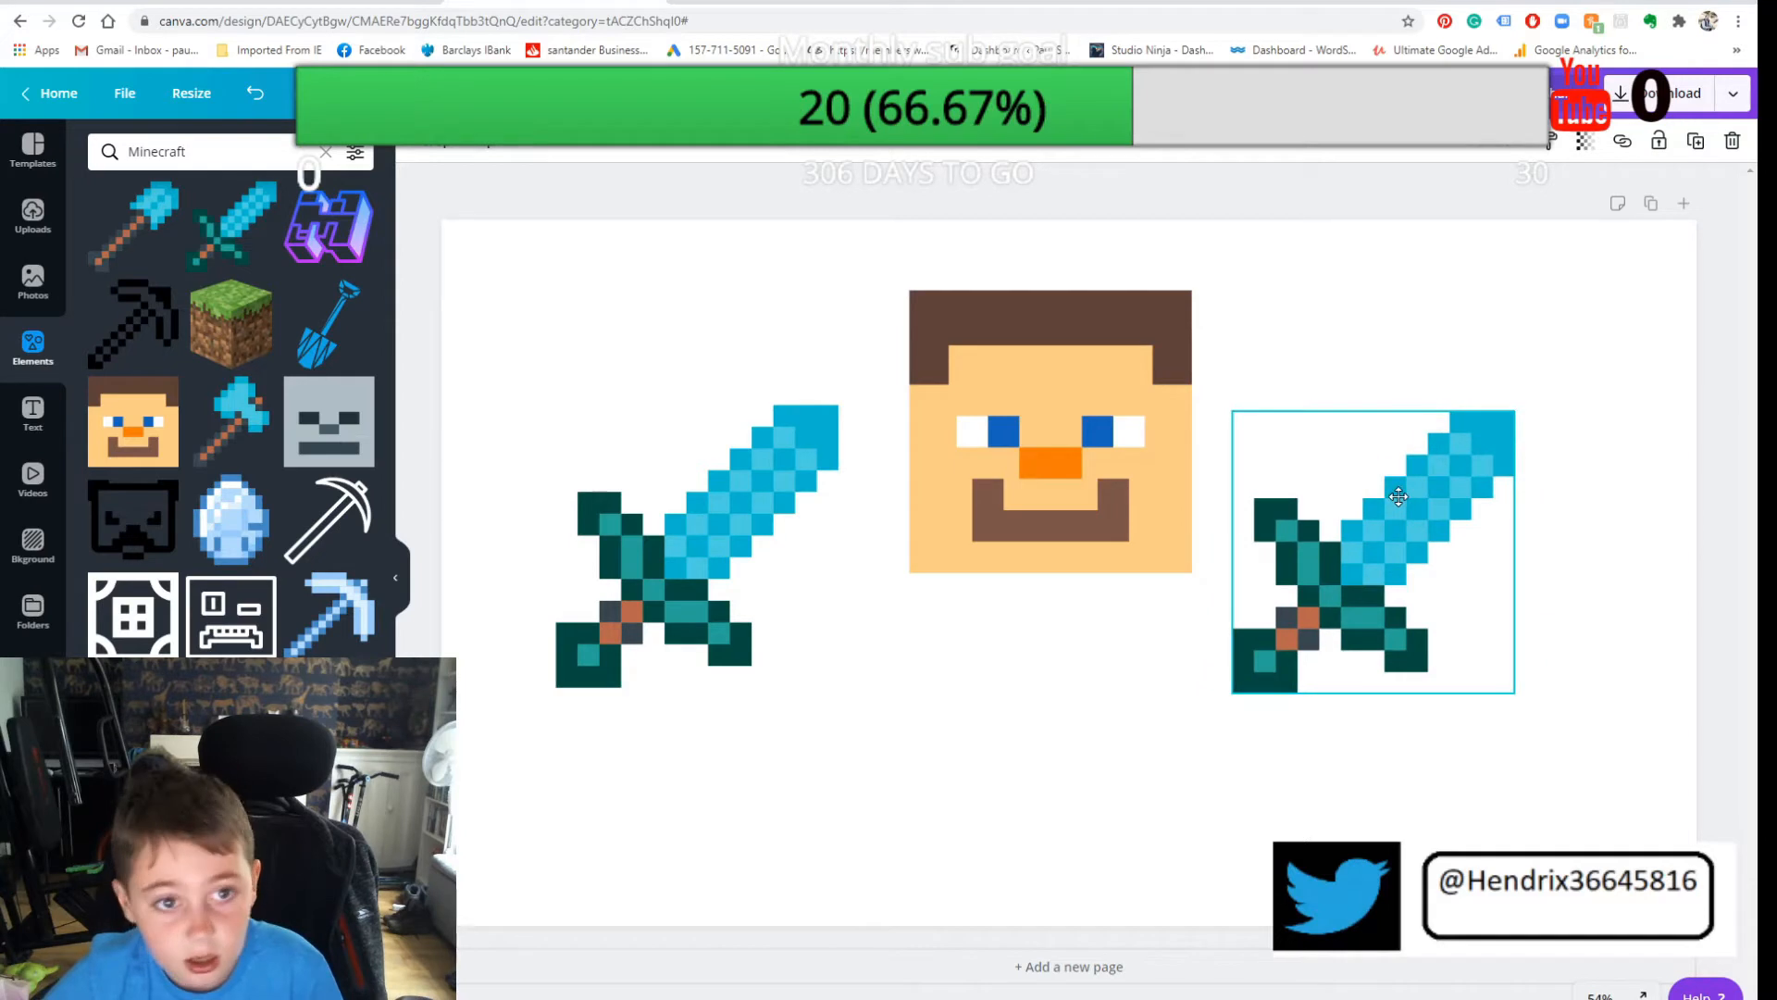
Step: Flip the right-hand sword horizontally and align it level with the left-hand sword
click(504, 148)
click(532, 189)
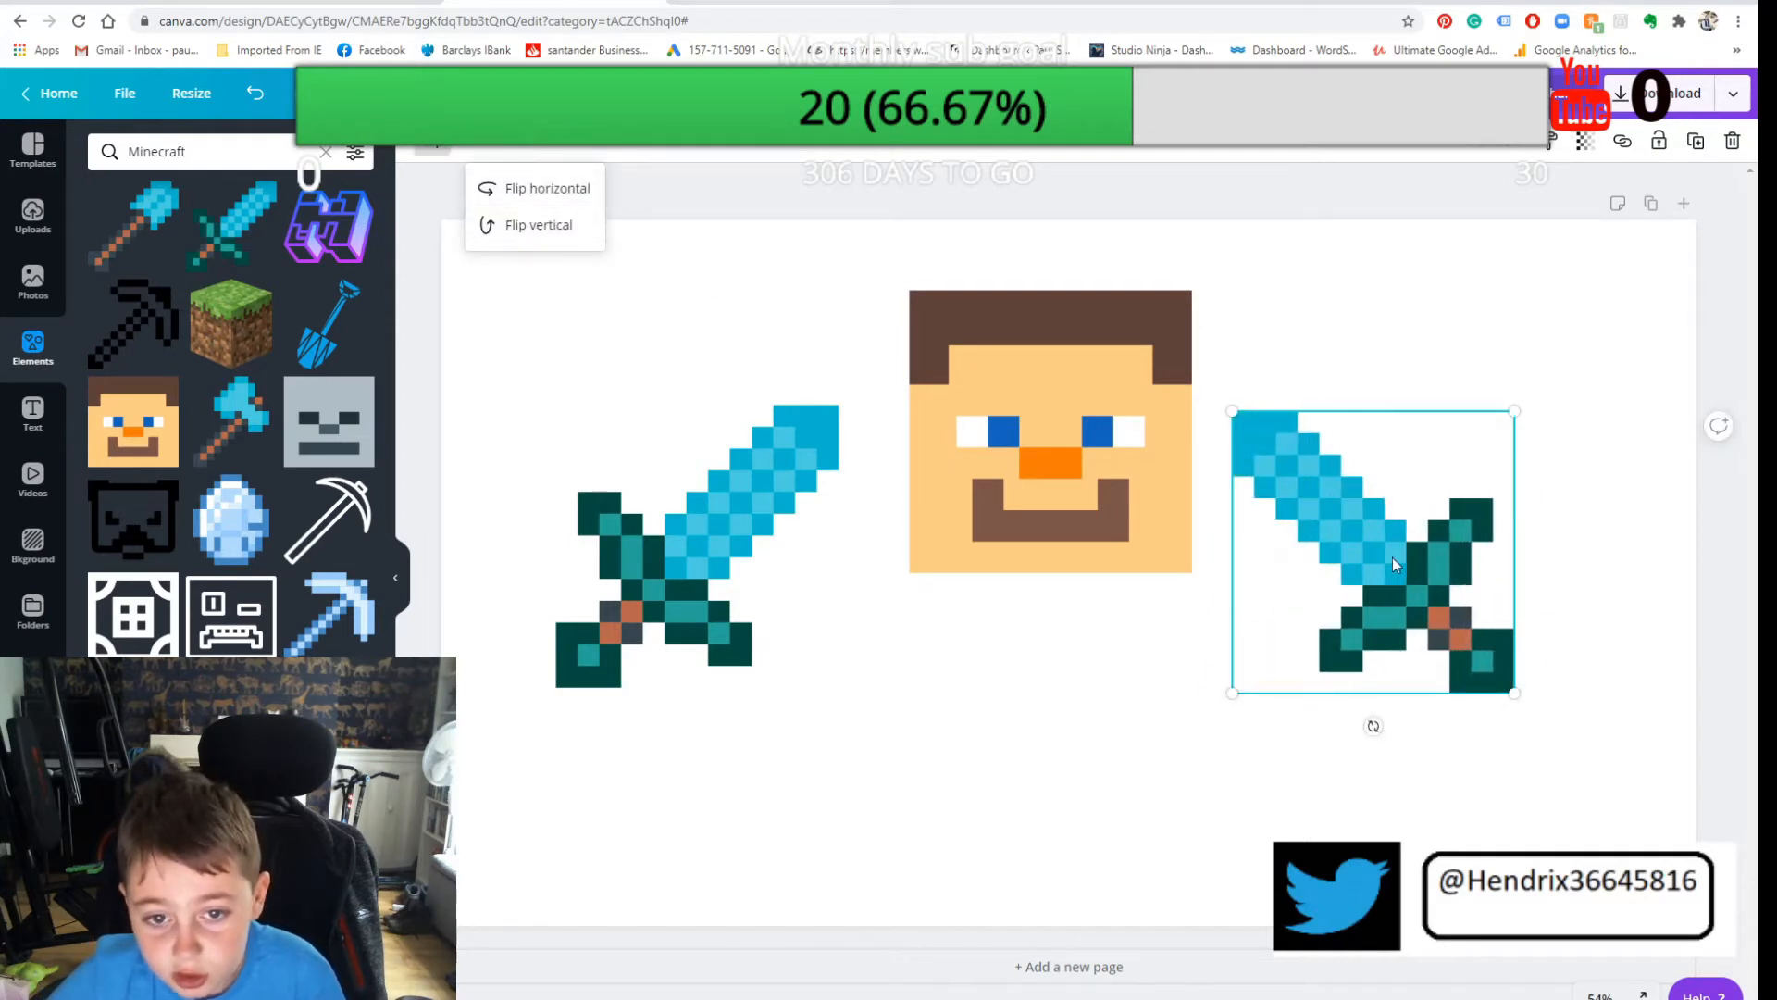
click(1392, 556)
click(1758, 641)
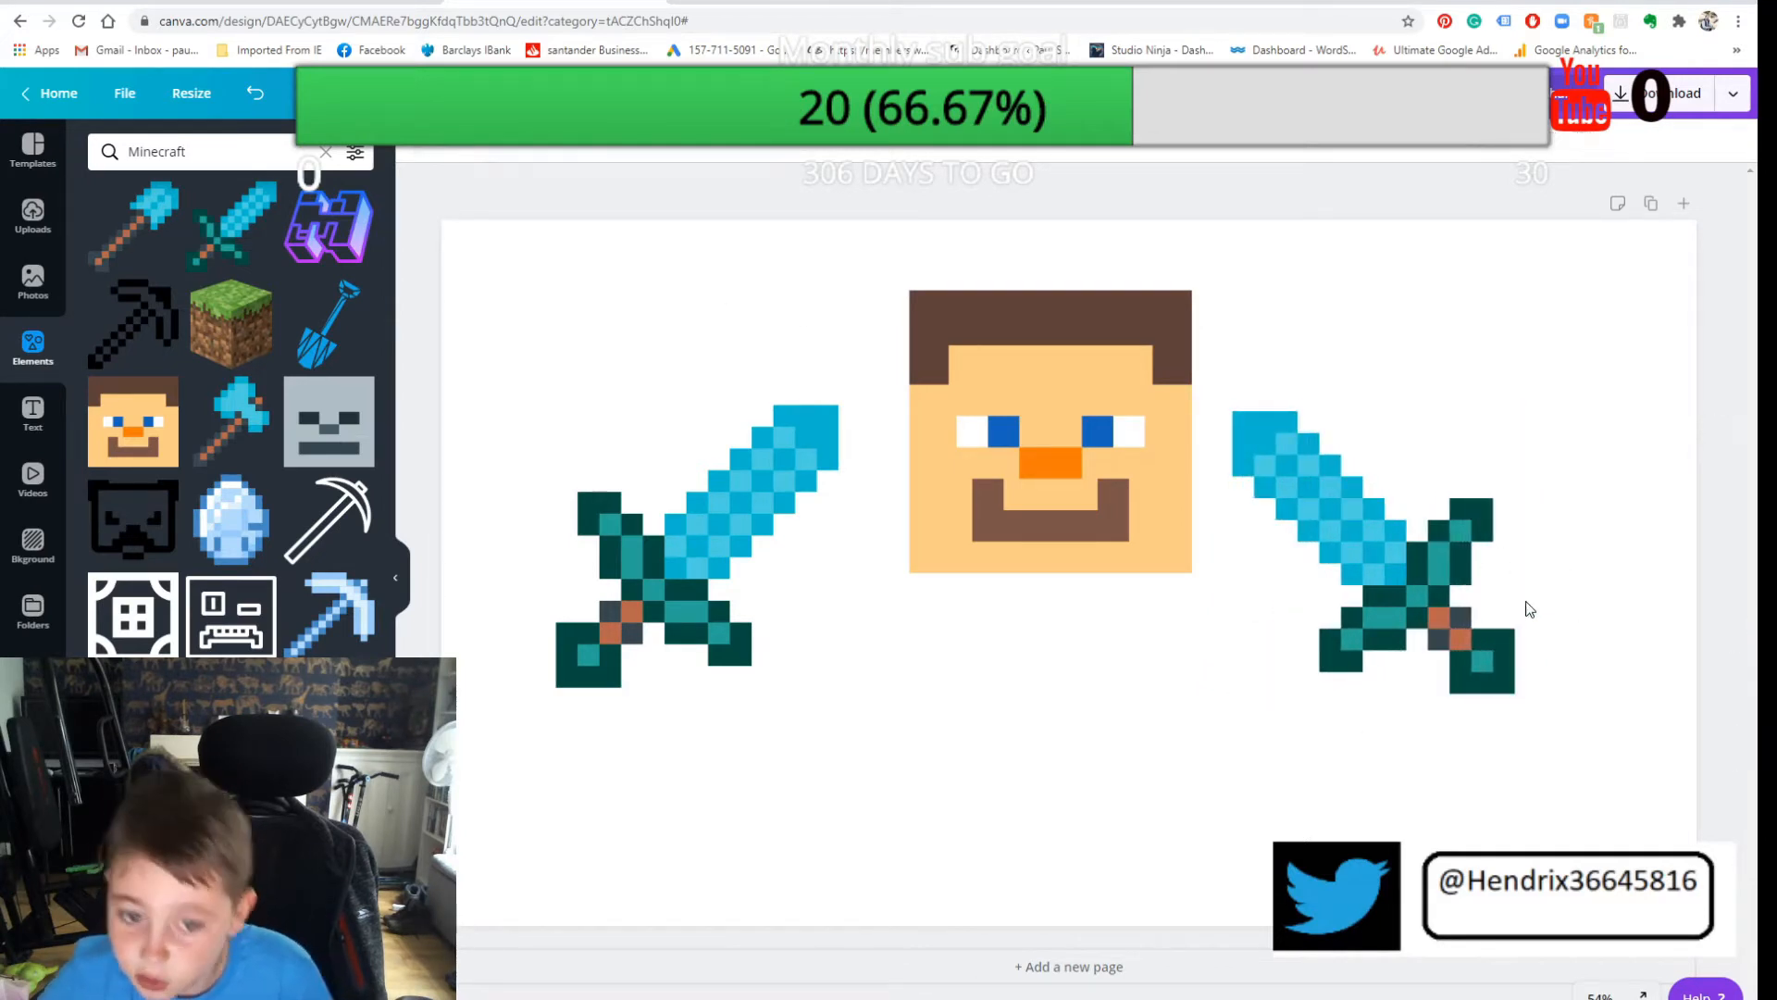
mouse_move(1342, 649)
mouse_down()
mouse_move(1358, 664)
mouse_move(1348, 650)
mouse_up()
click(1373, 718)
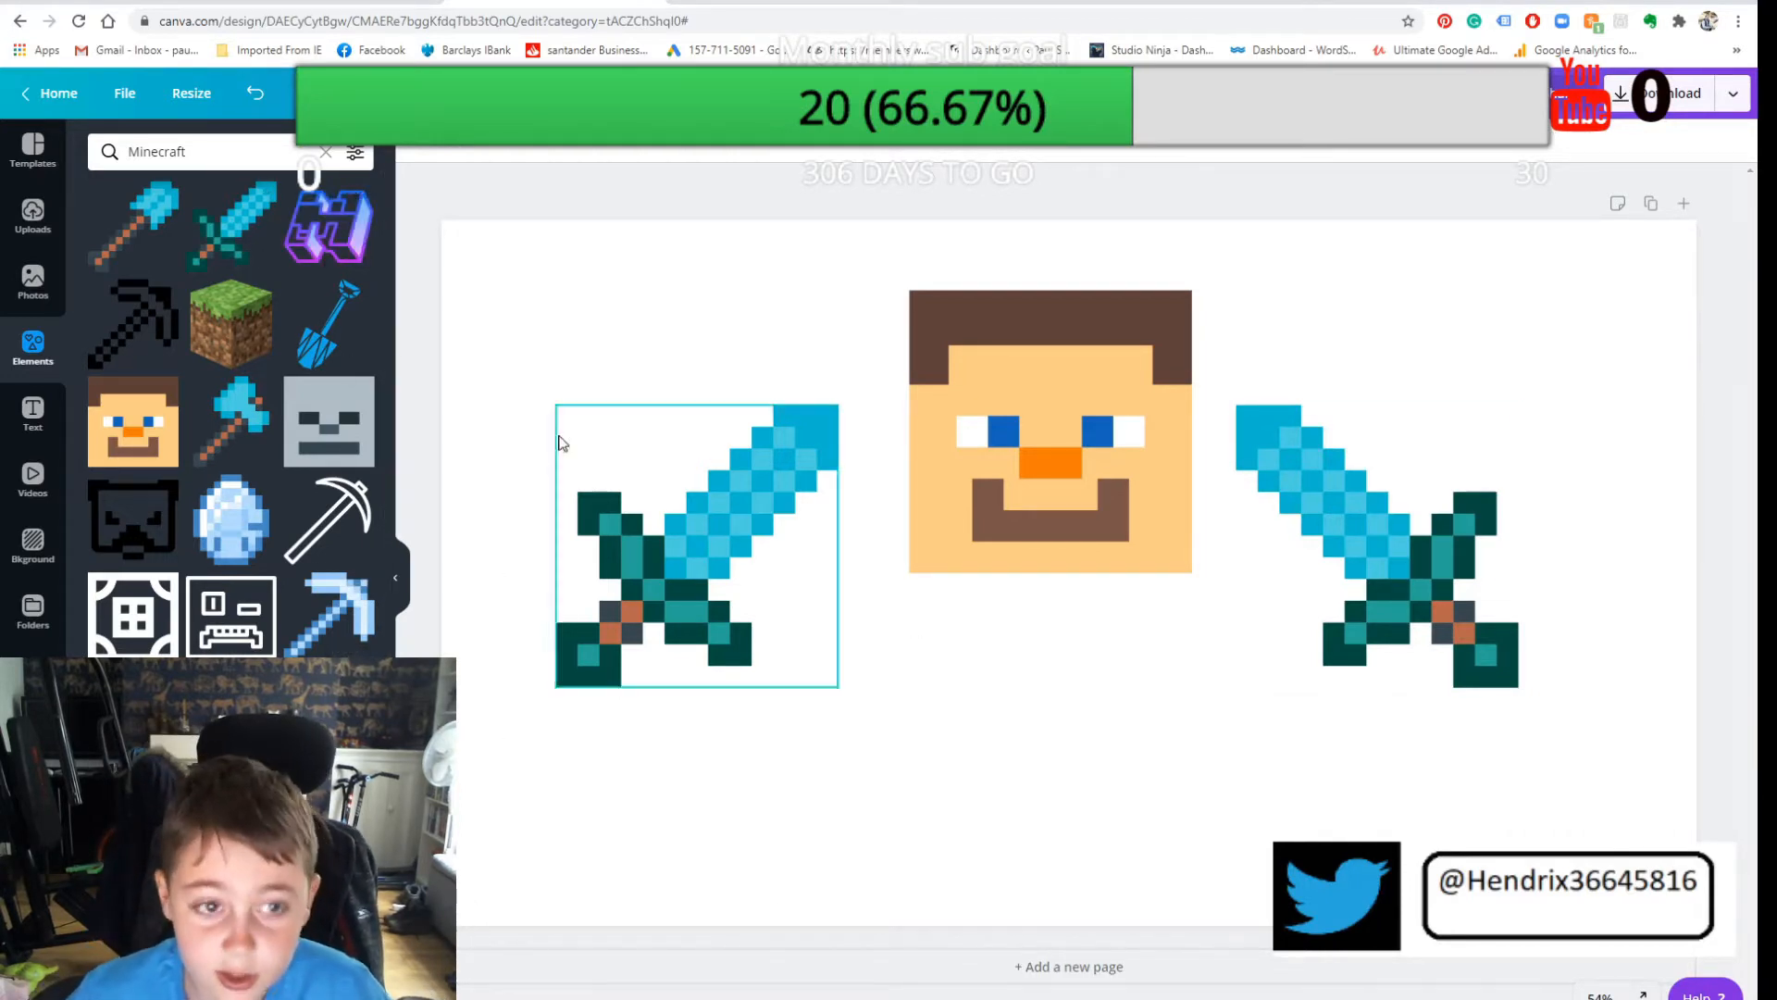
Step: Place a purple M block logo beside each sword below the face, flipping the left one horizontally
drag(1213, 640, 845, 590)
key(ctrl+d)
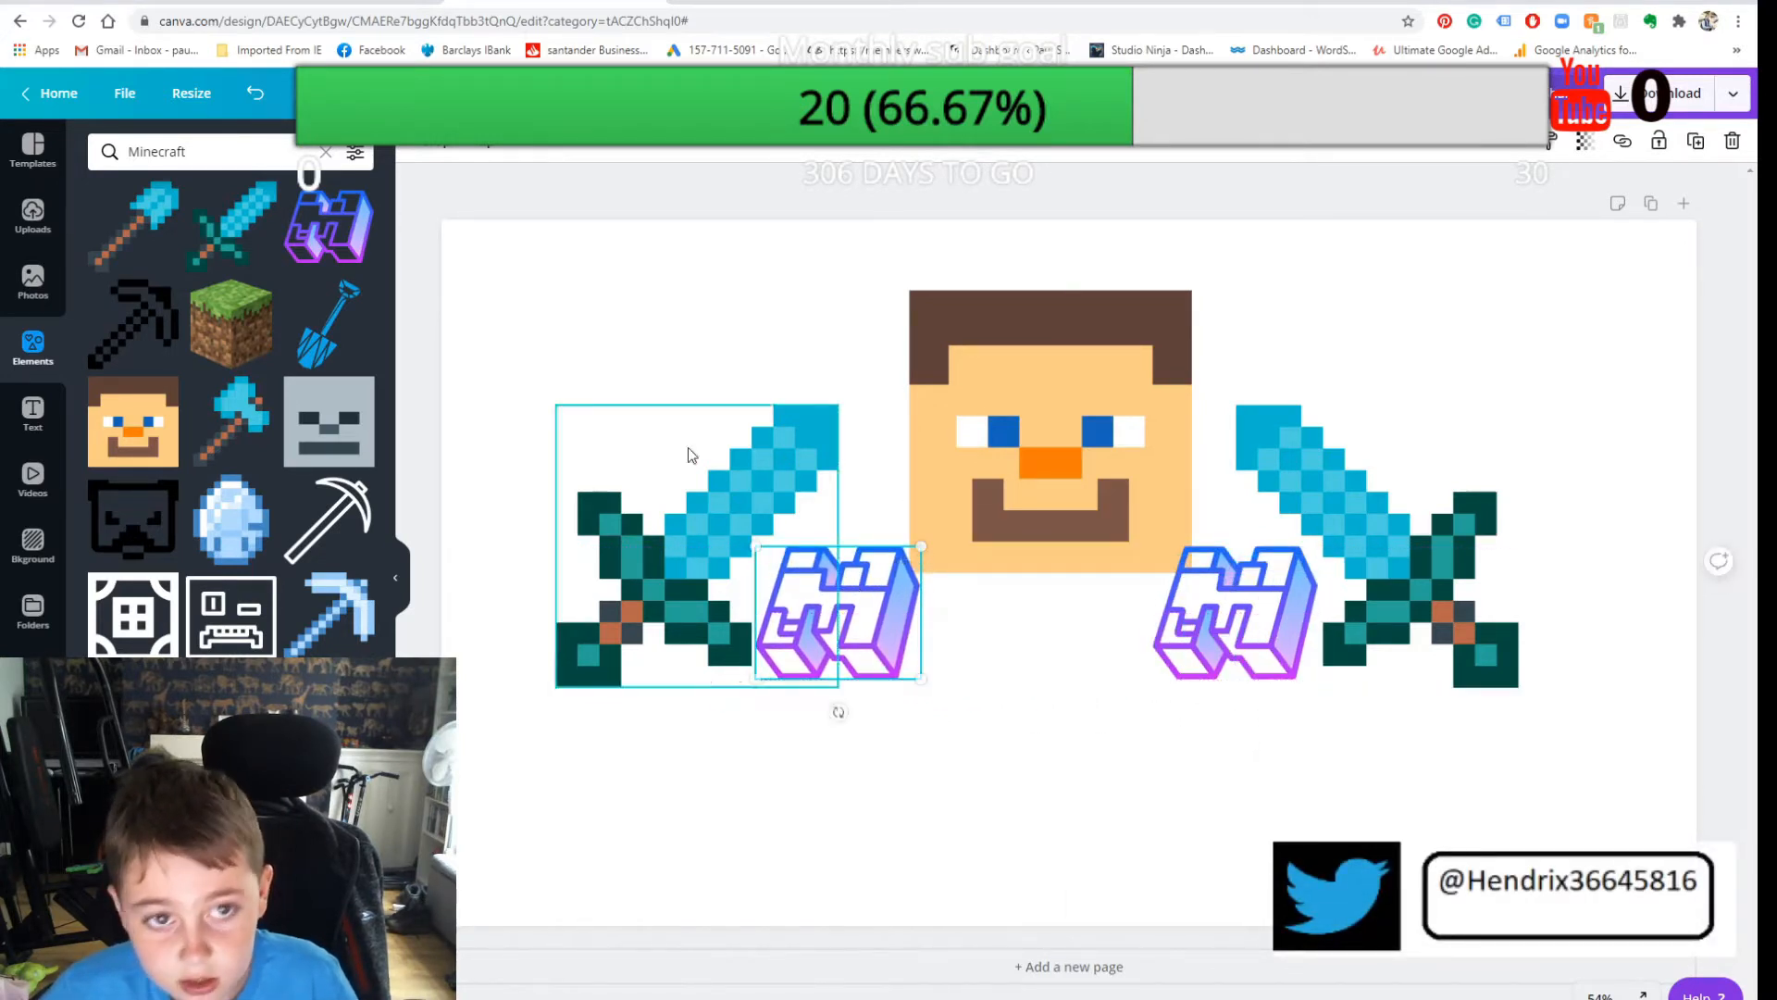
click(501, 147)
click(507, 188)
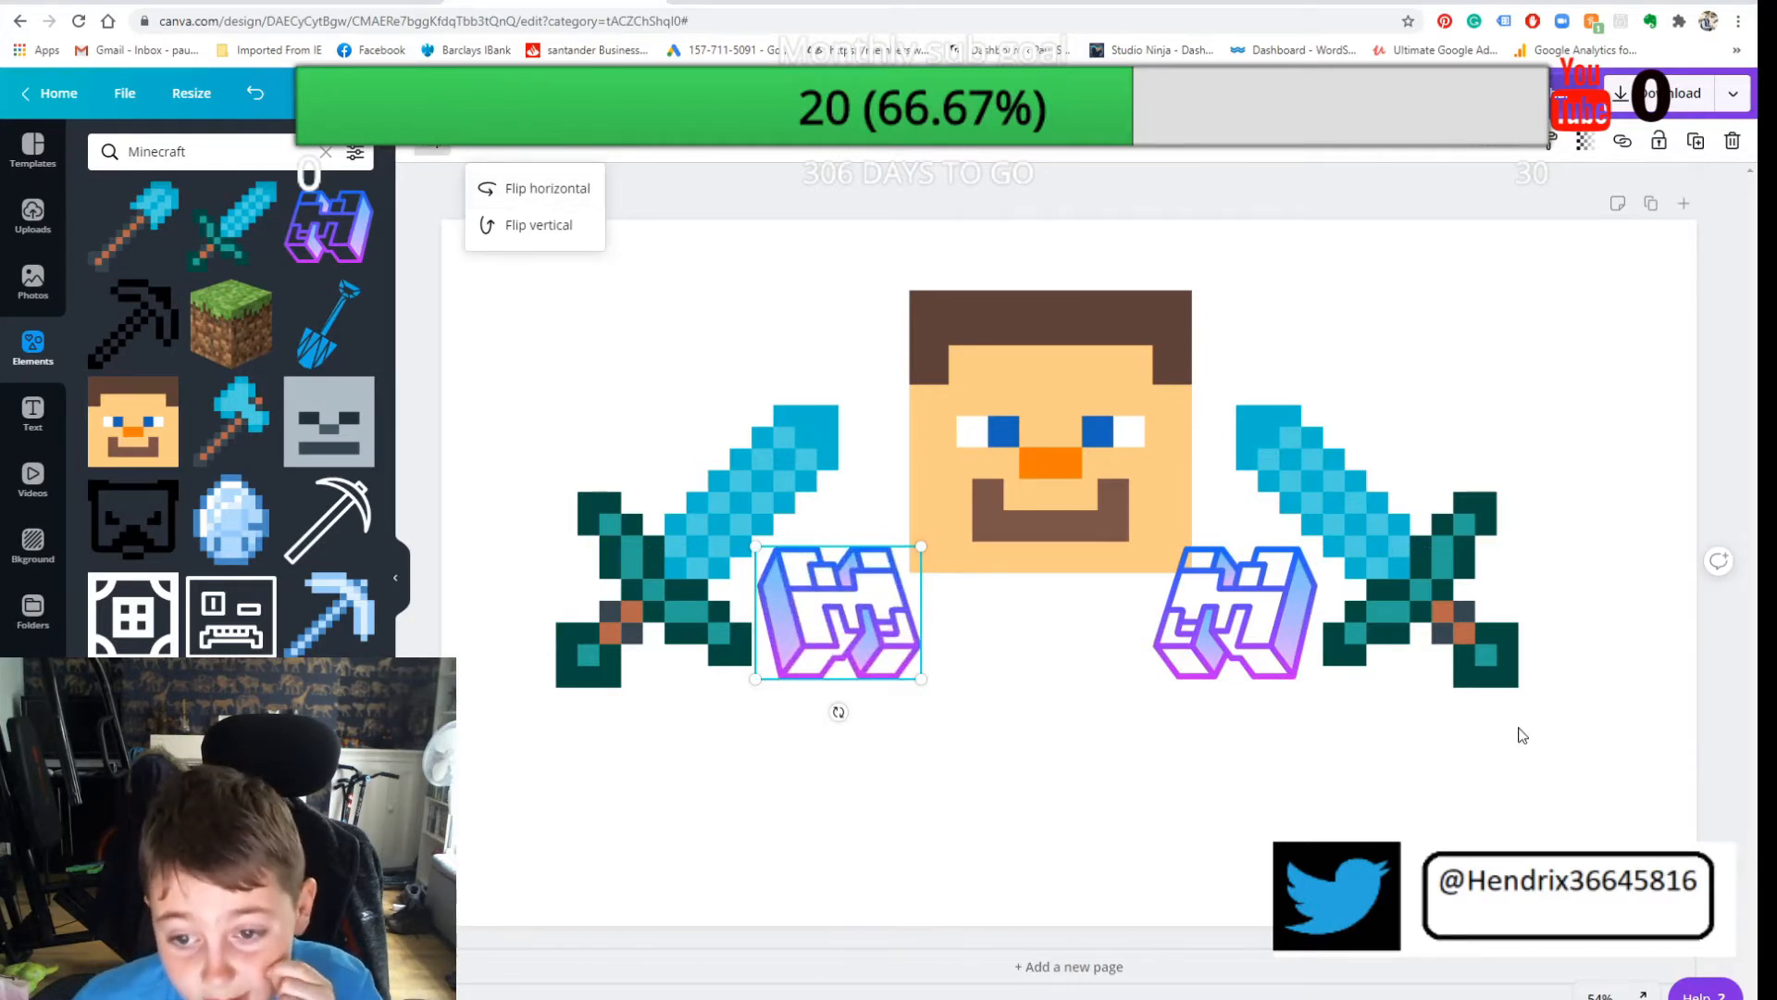
click(1759, 733)
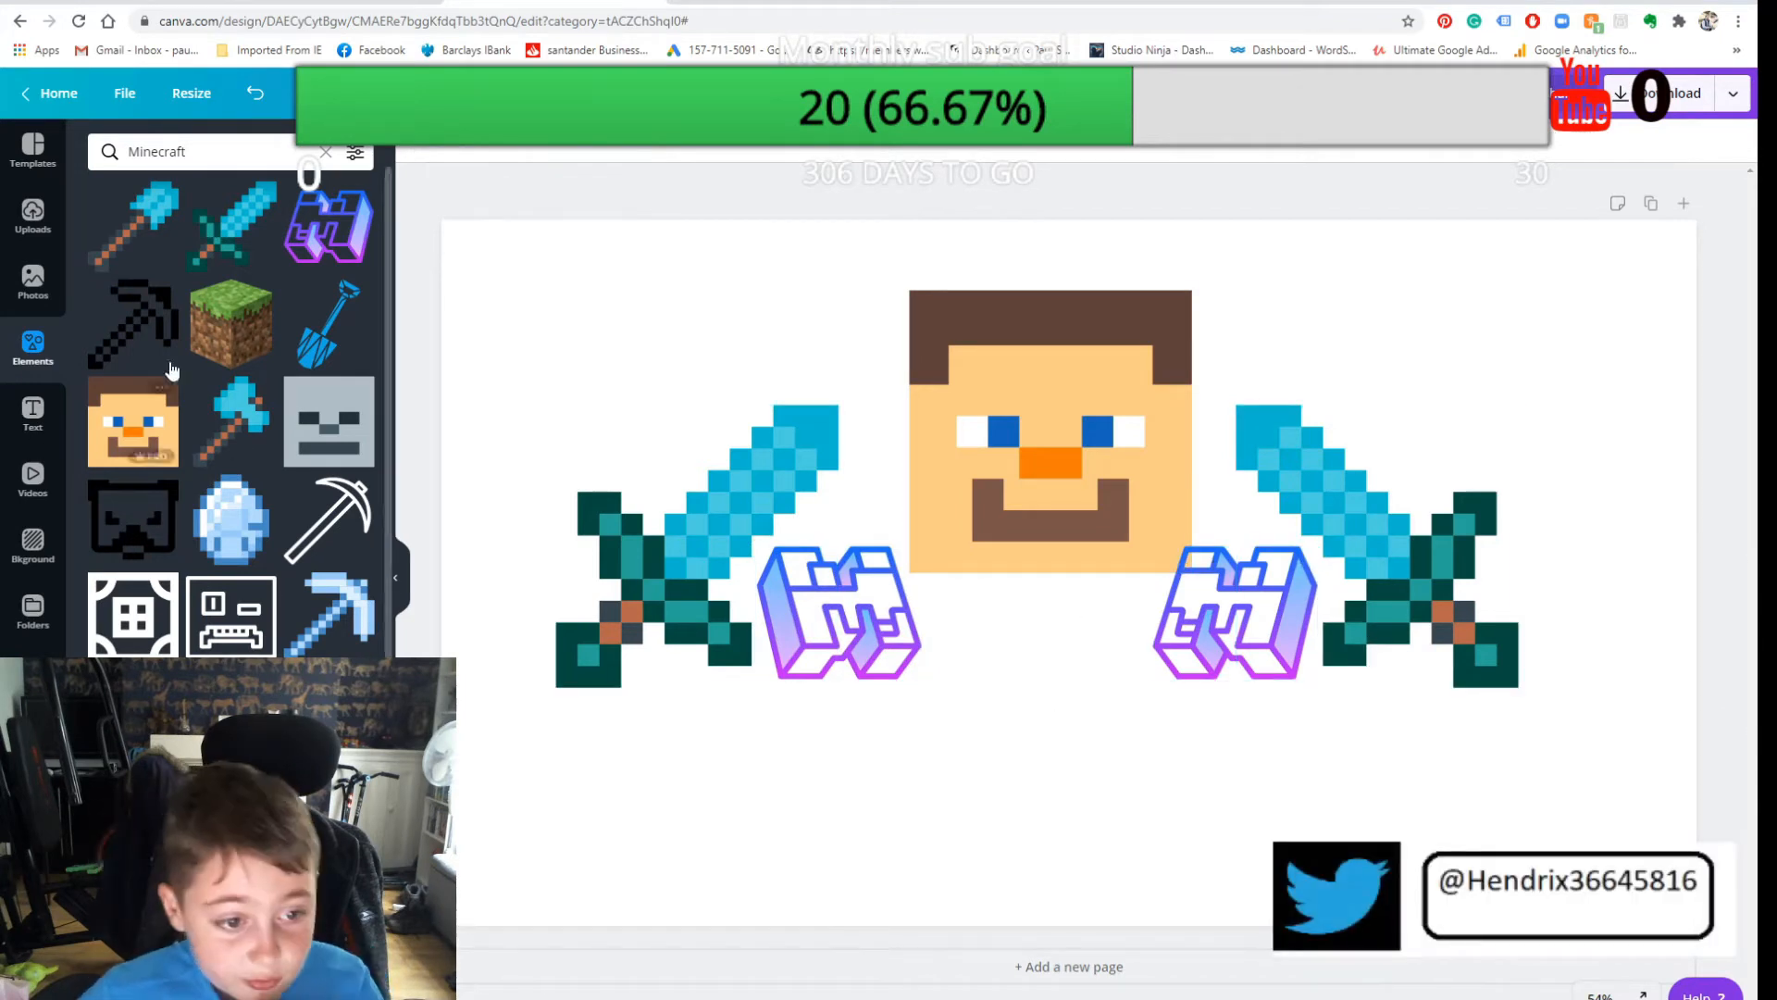
click(20, 424)
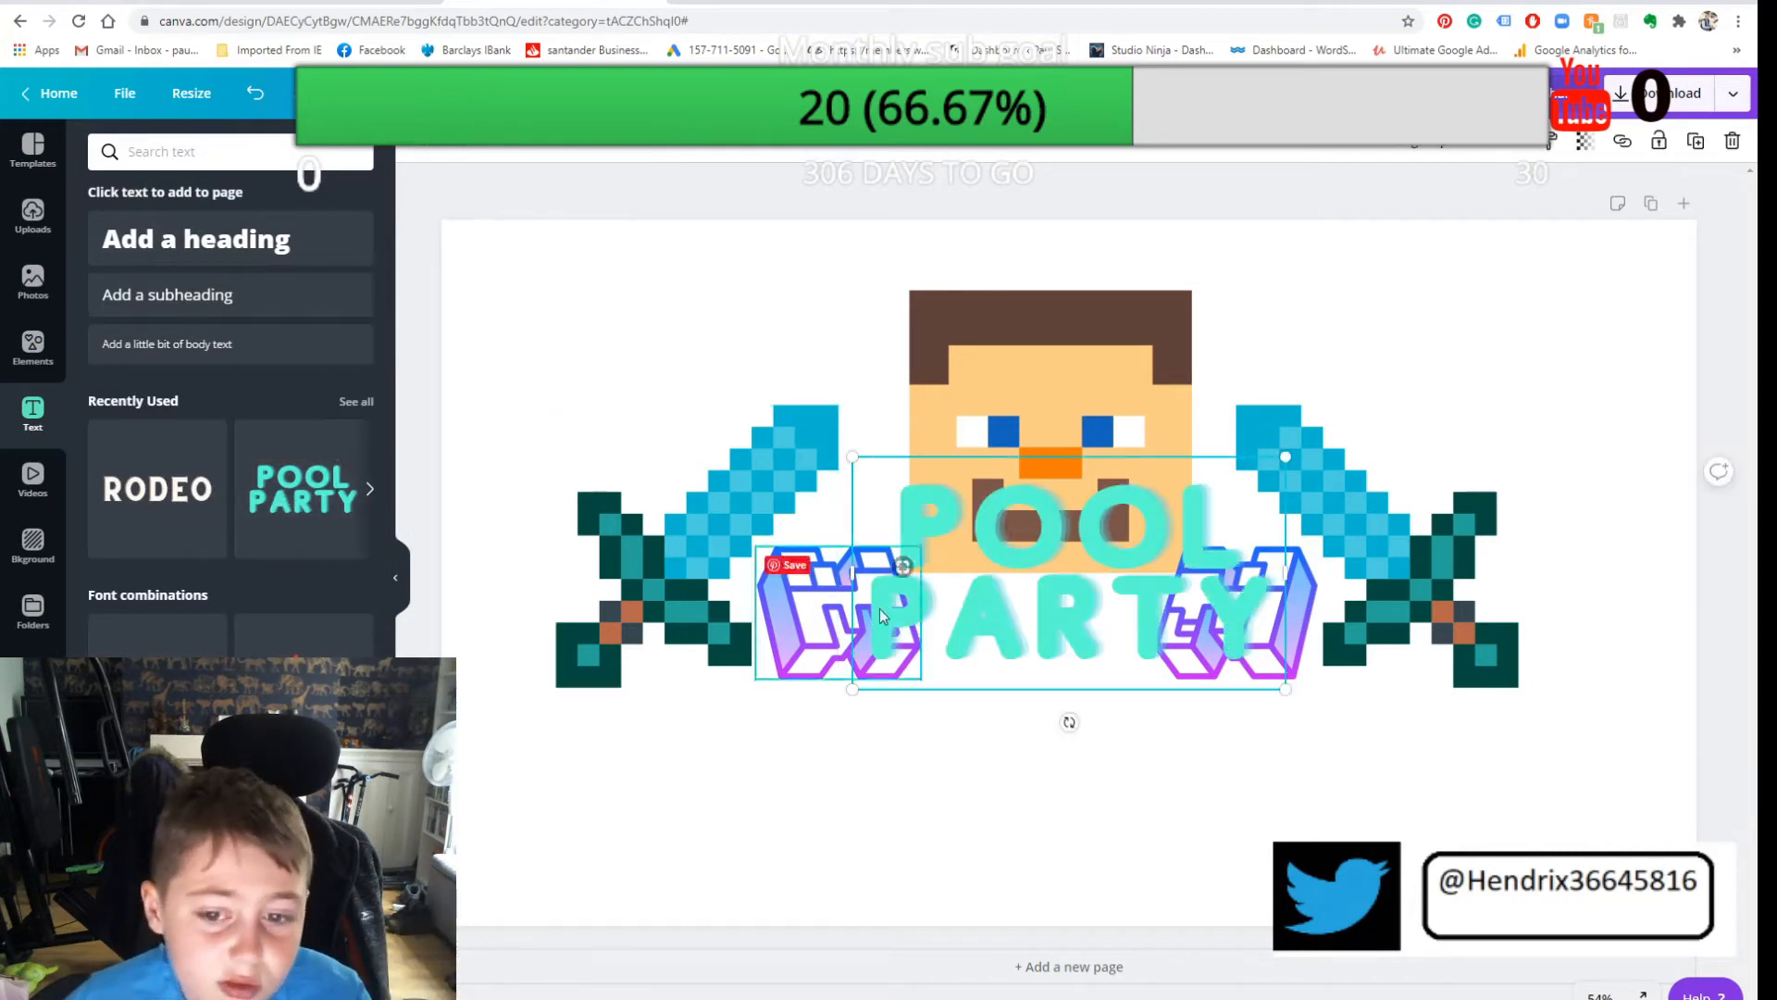
drag(998, 641, 983, 865)
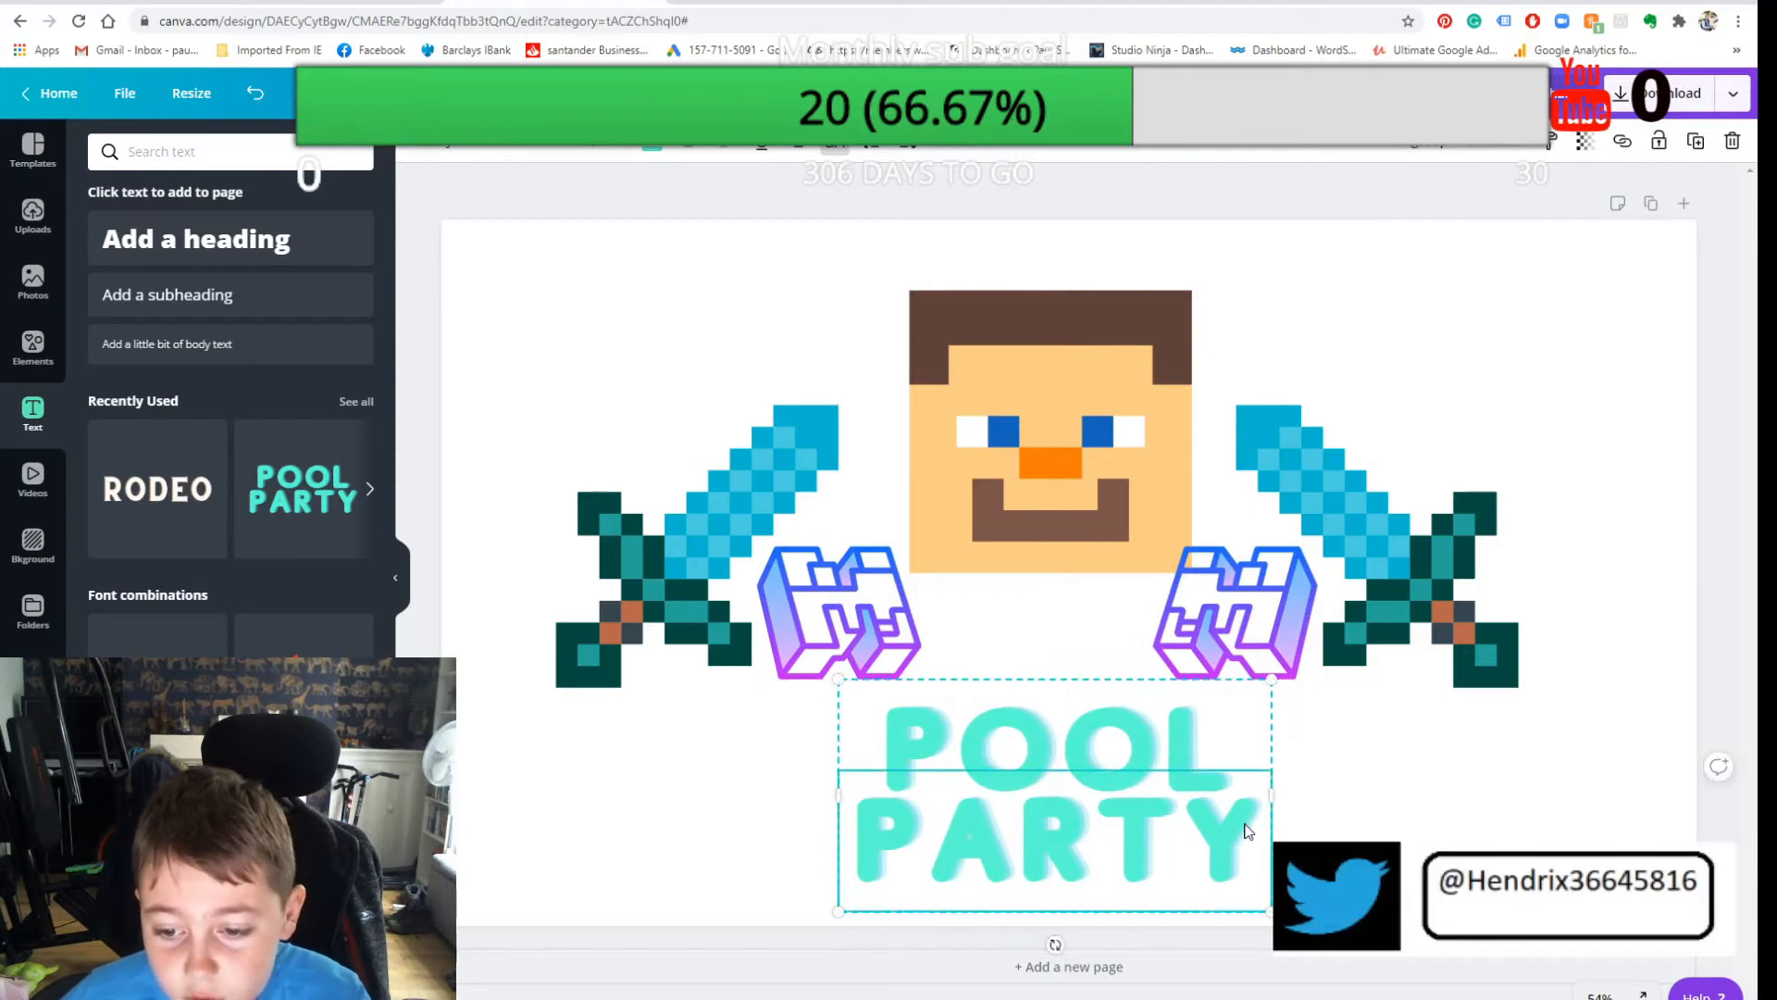
key(BackSpace)
key(BackSpace)
key(BackSpace)
key(BackSpace)
key(BackSpace)
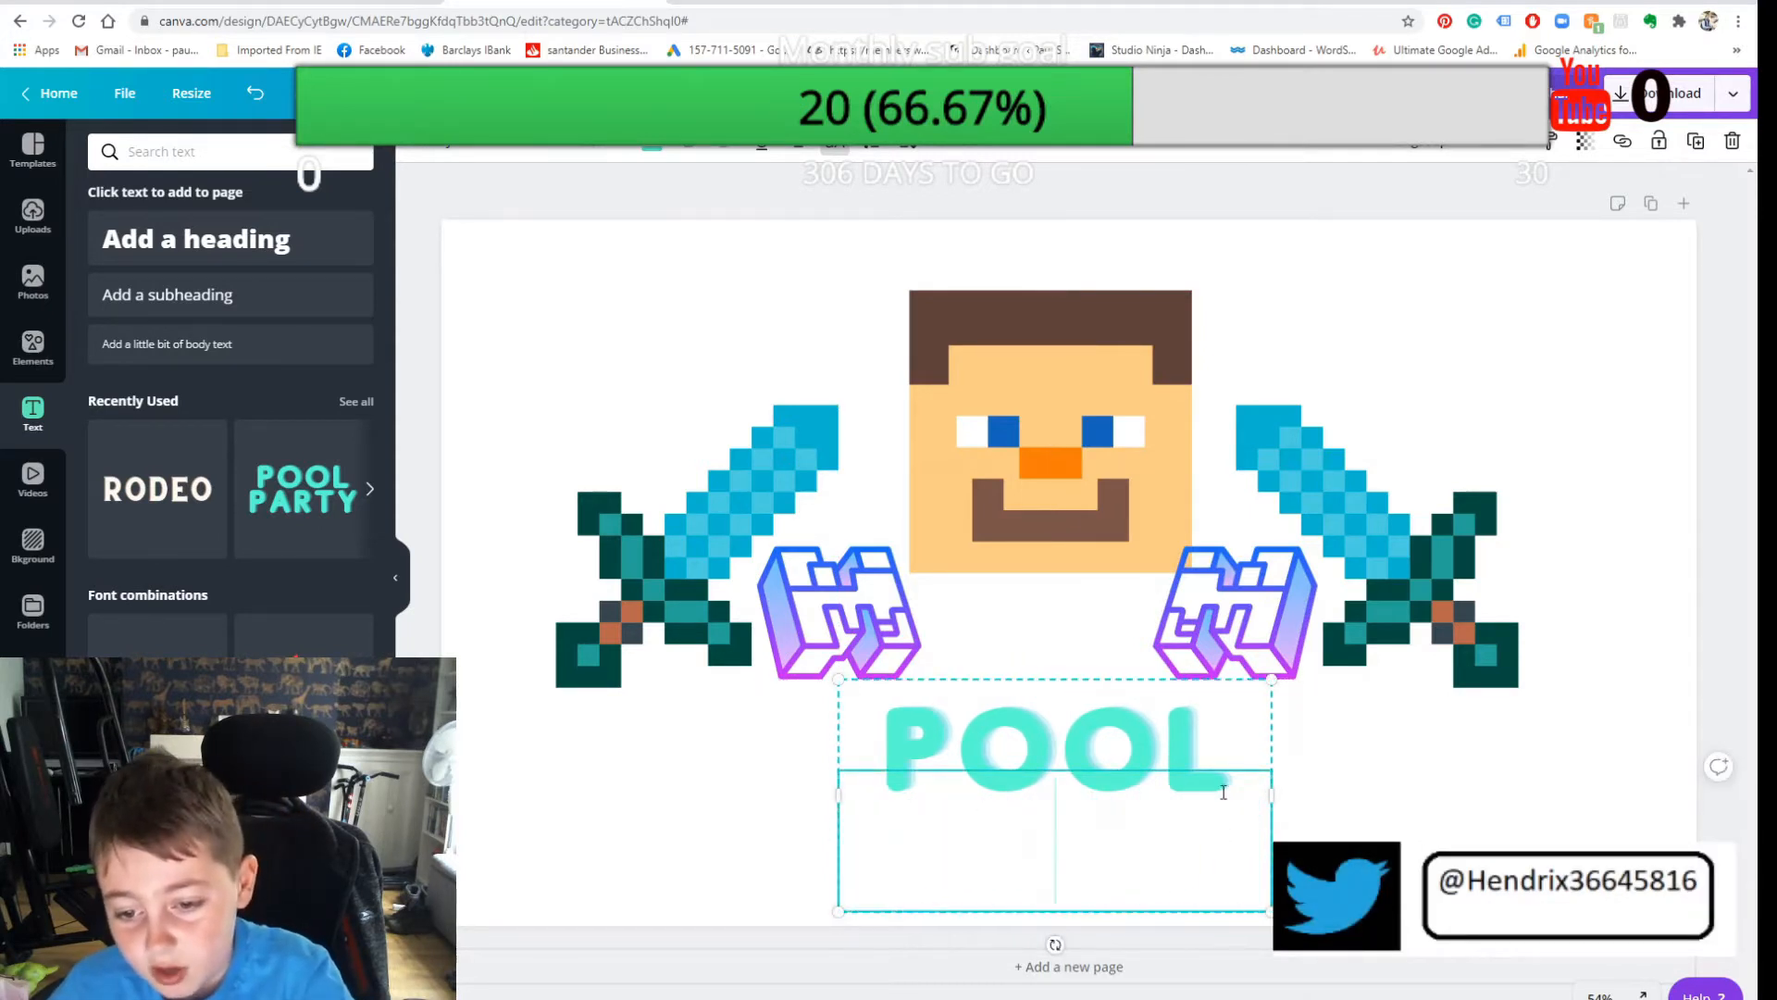
key(Delete)
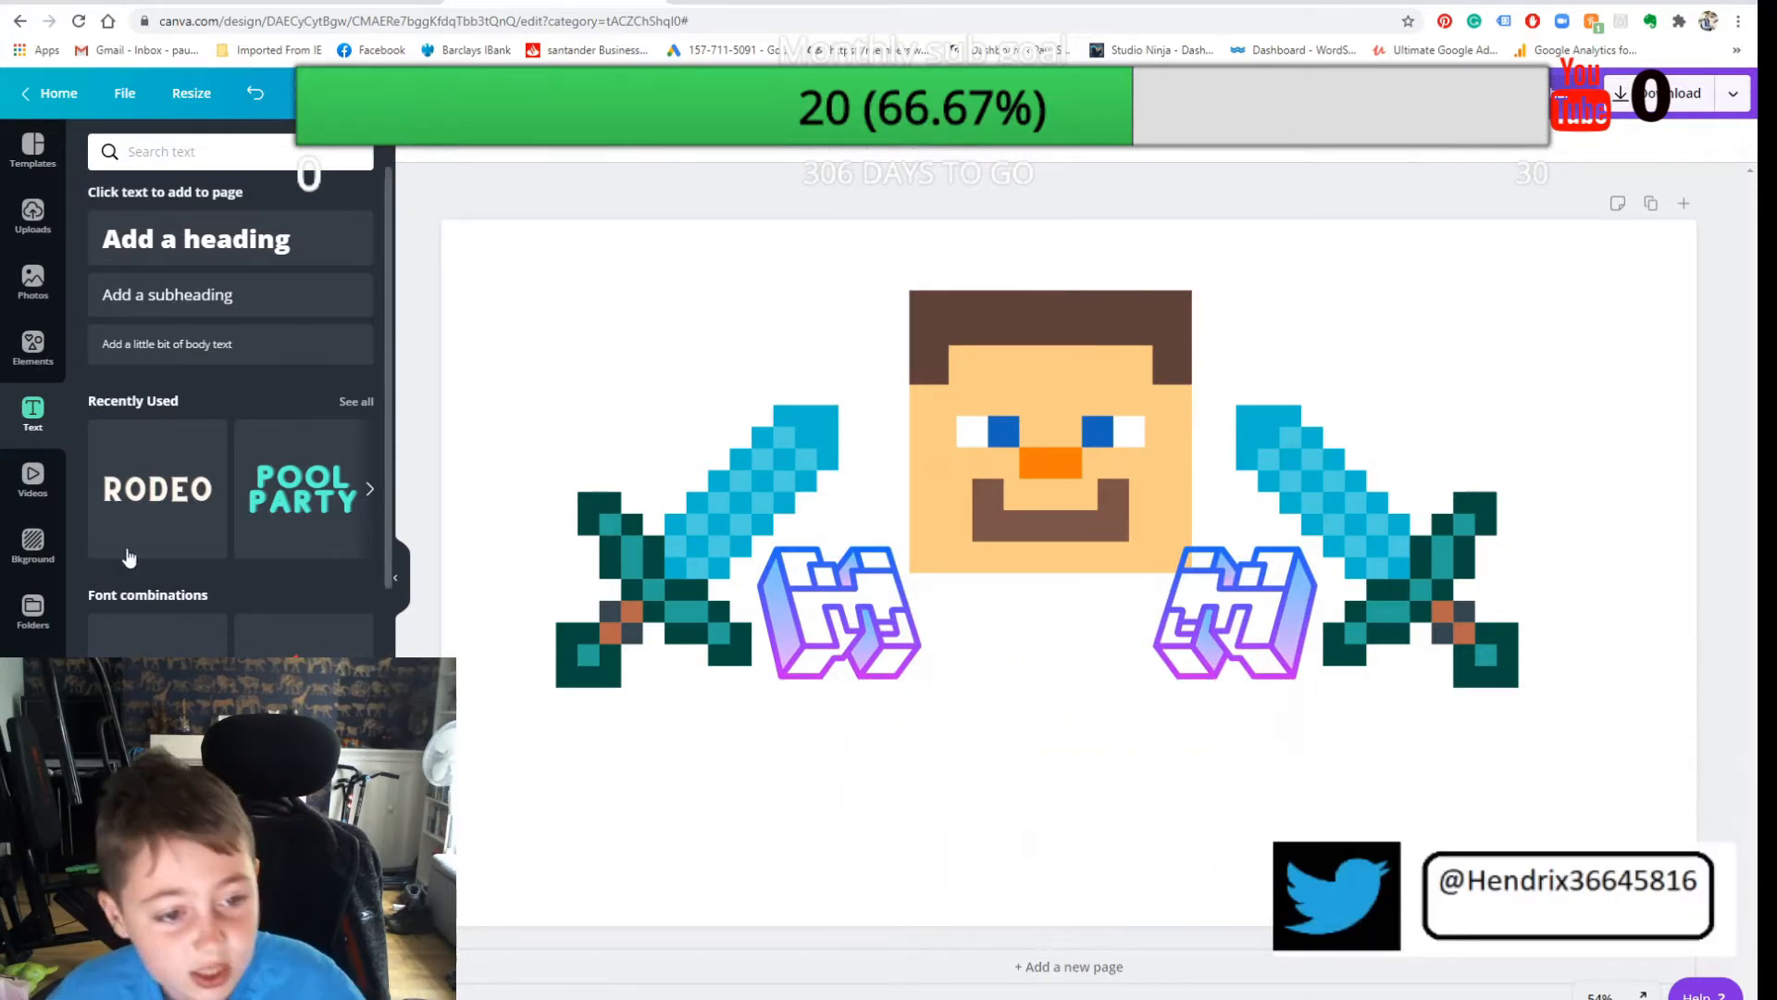
Step: Add the Pool Party text style below the Steve face and clear the wording from both of its lines
click(302, 489)
drag(1099, 662, 1119, 778)
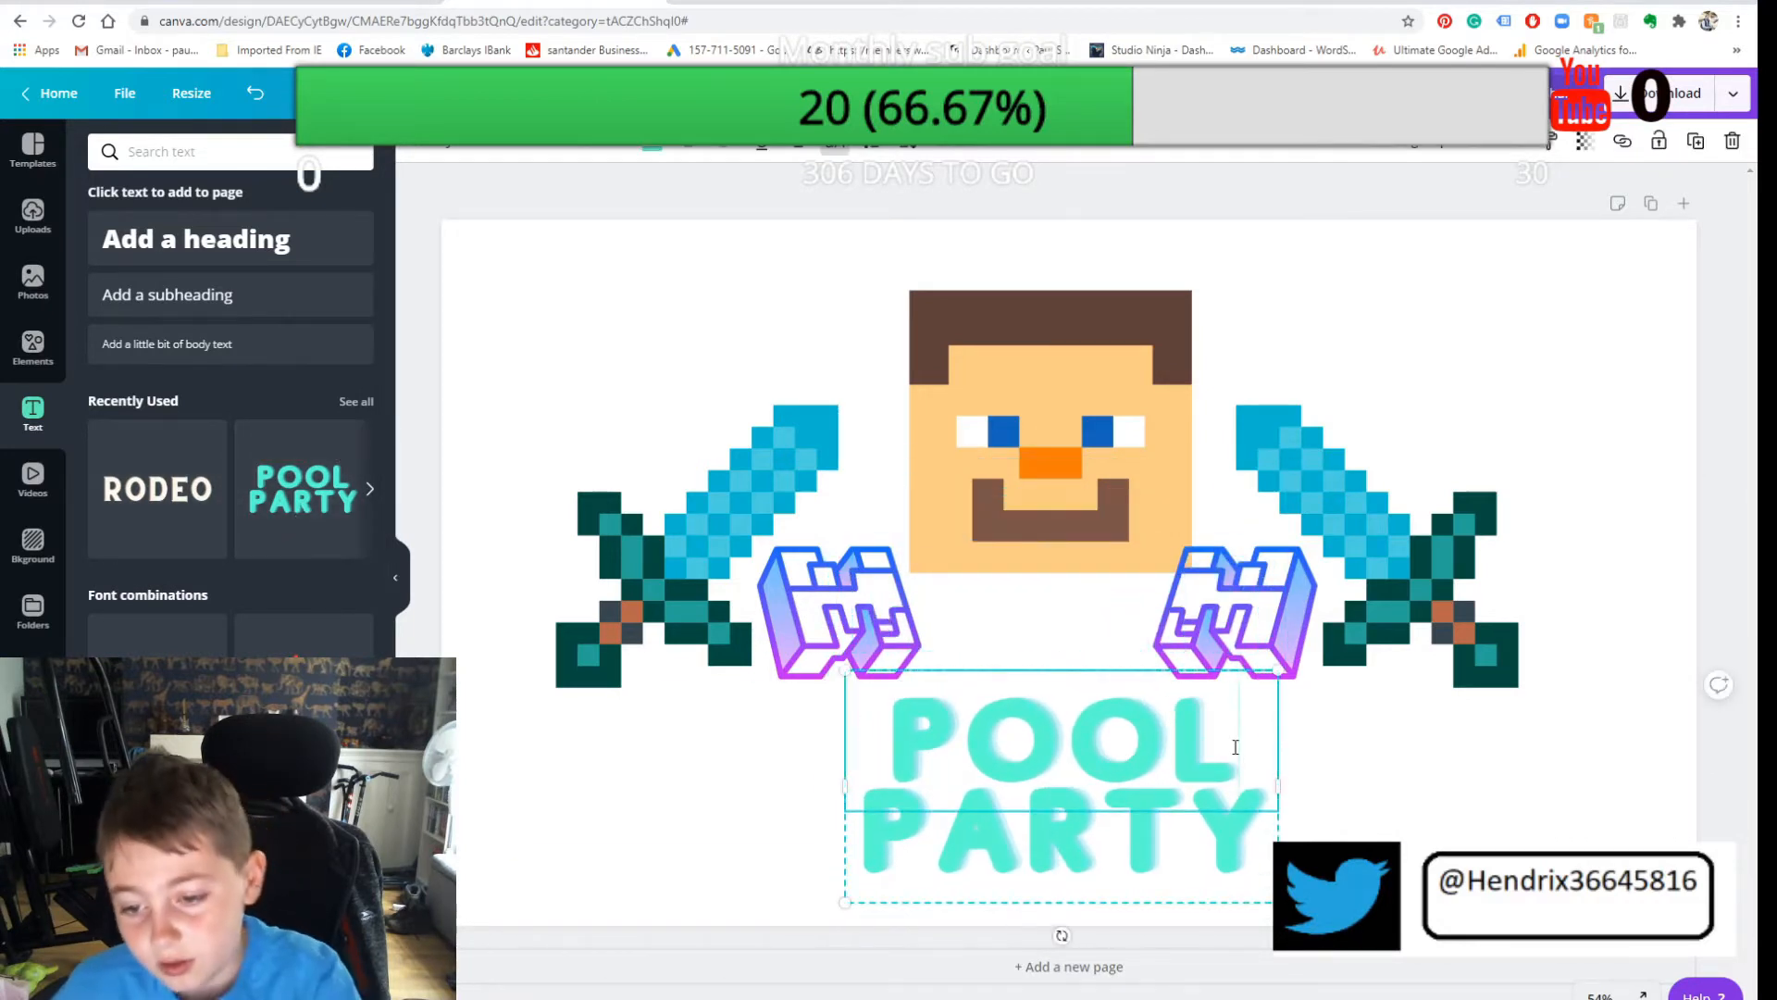
key(BackSpace)
key(BackSpace)
key(BackSpace)
key(BackSpace)
click(1267, 847)
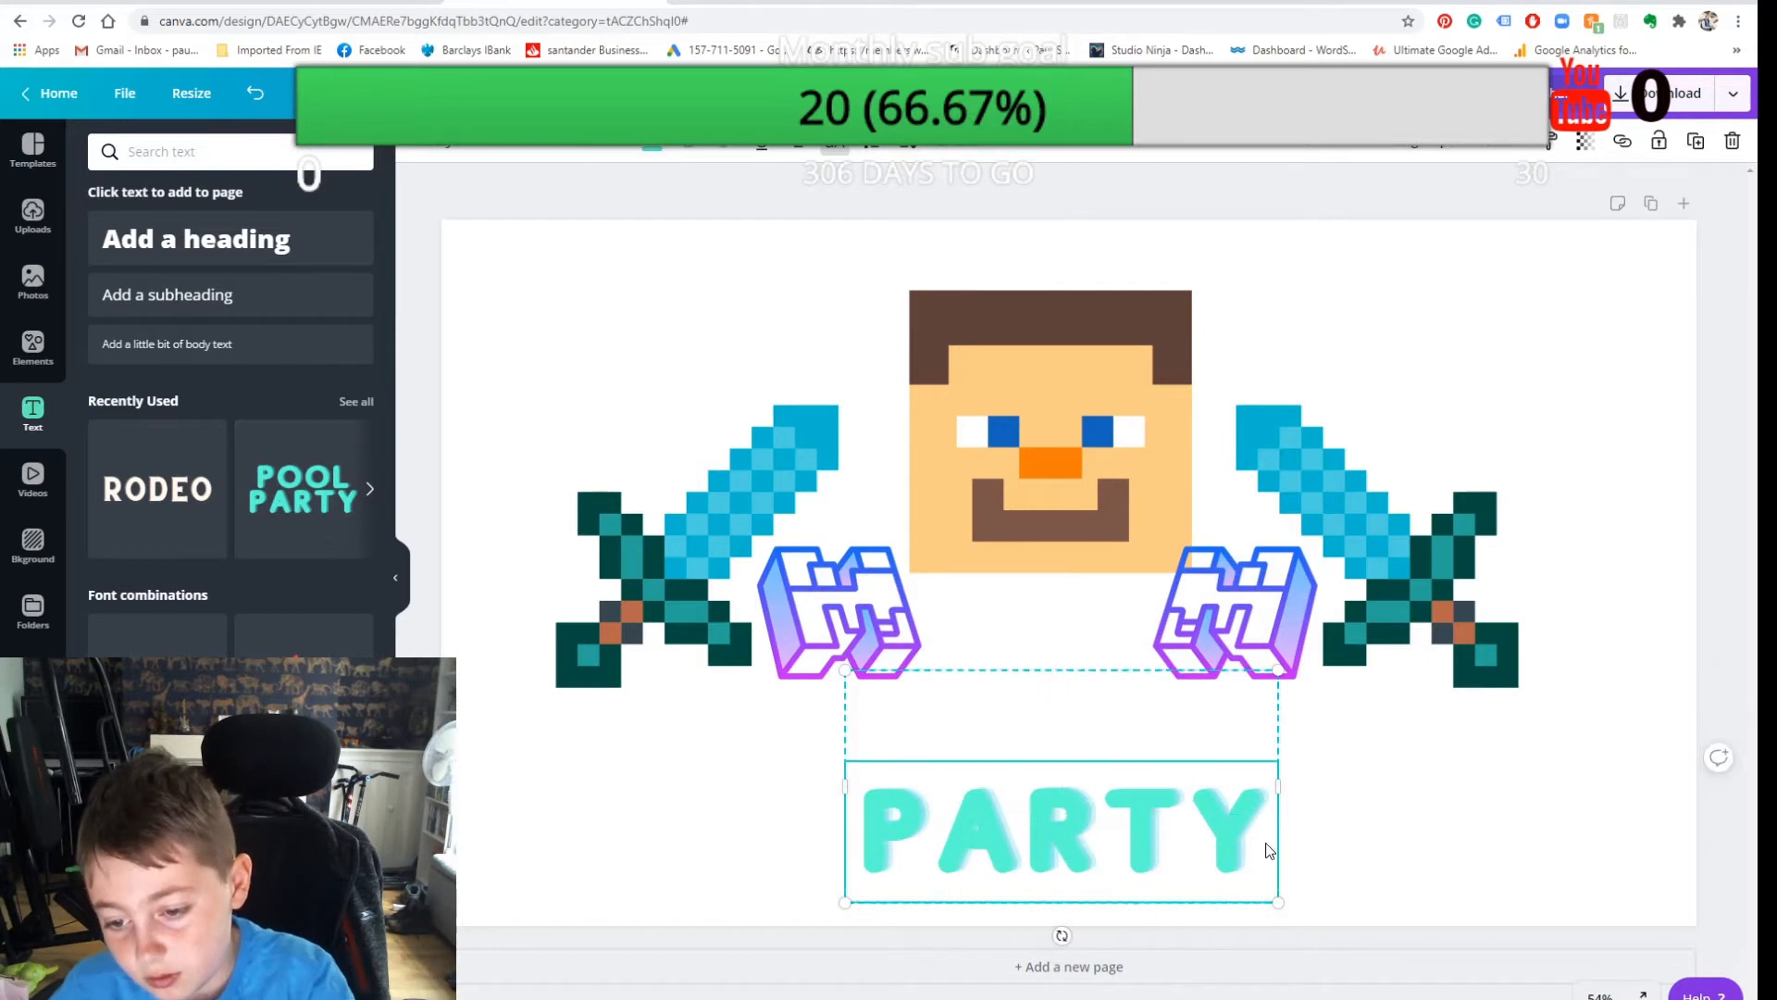
key(BackSpace)
key(BackSpace)
key(BackSpace)
key(BackSpace)
key(BackSpace)
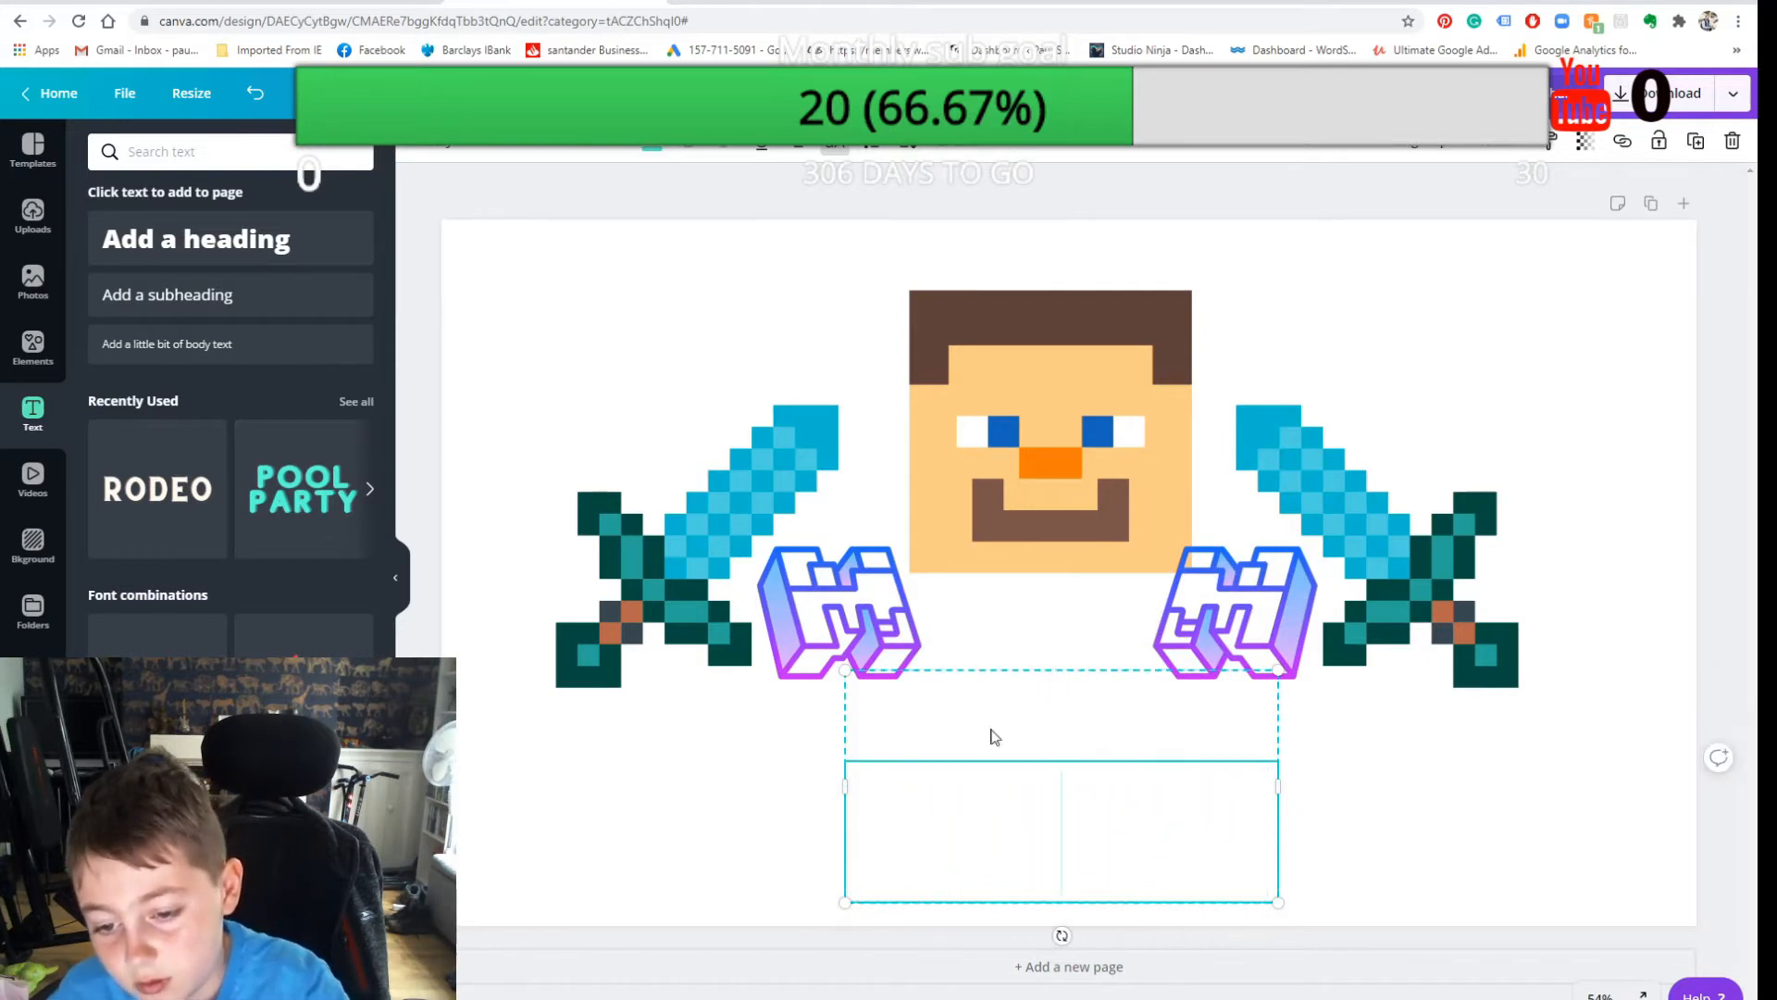
Step: Enter MINING 123 in the upper line of the text block below the Steve face
click(986, 732)
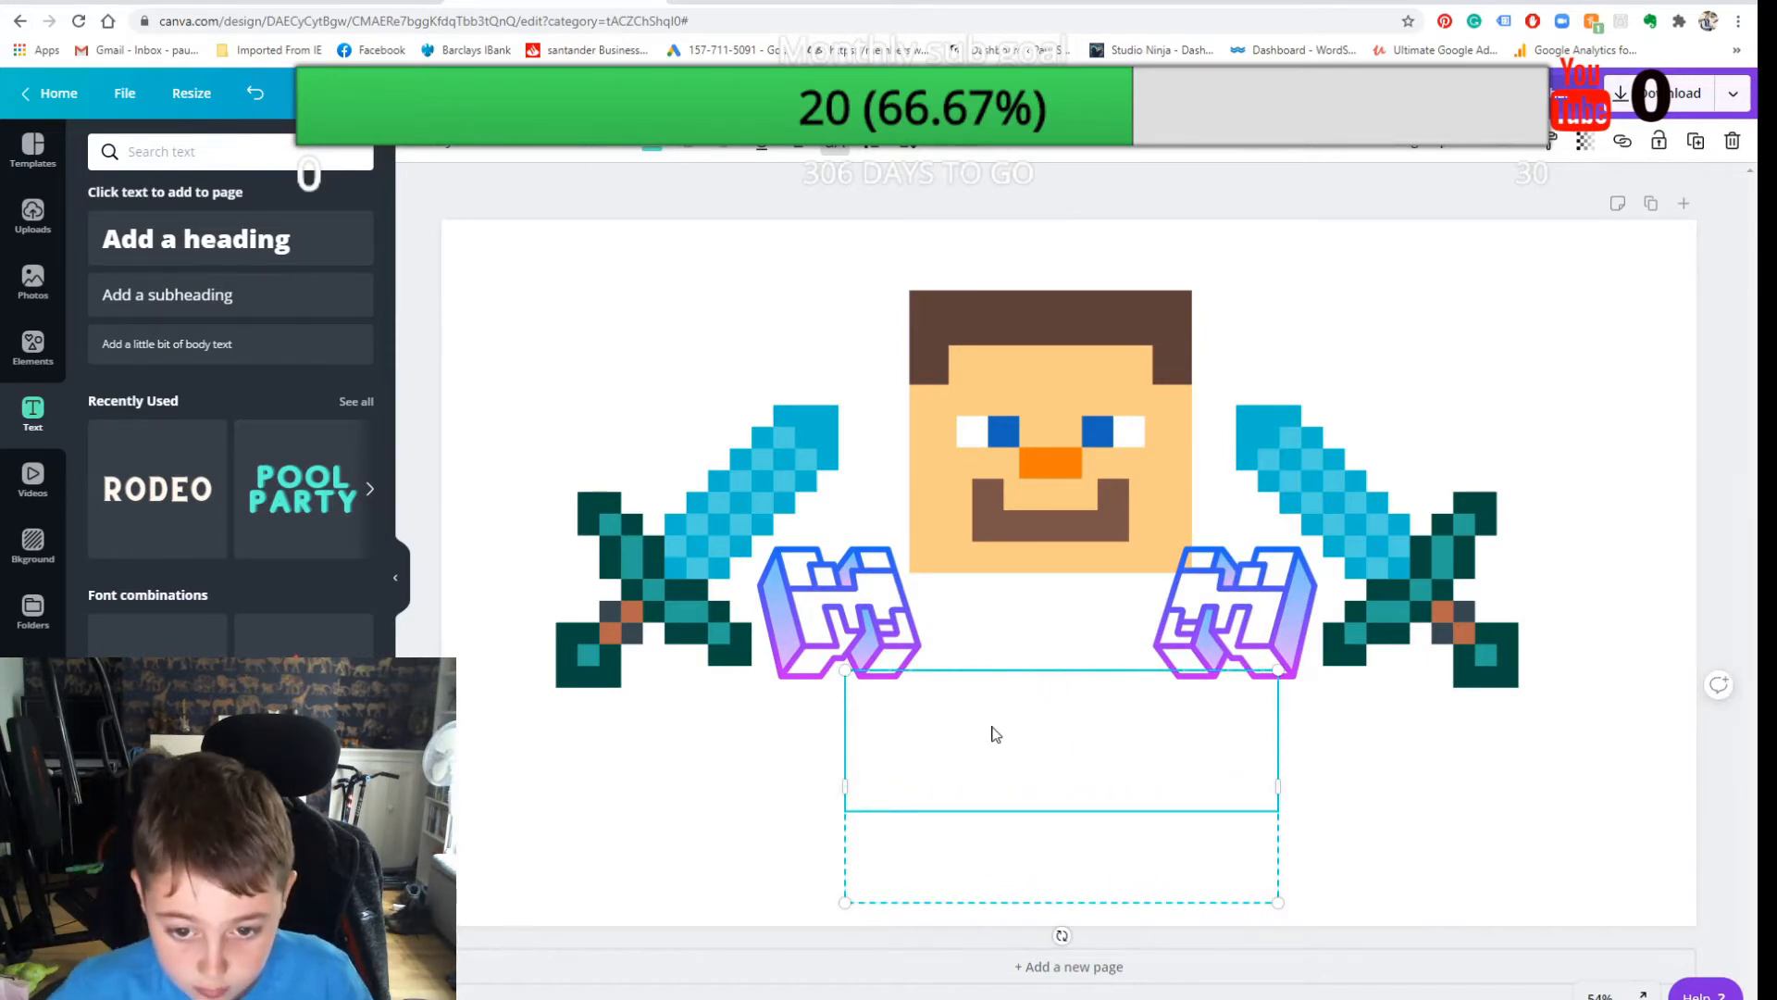
text(MIN)
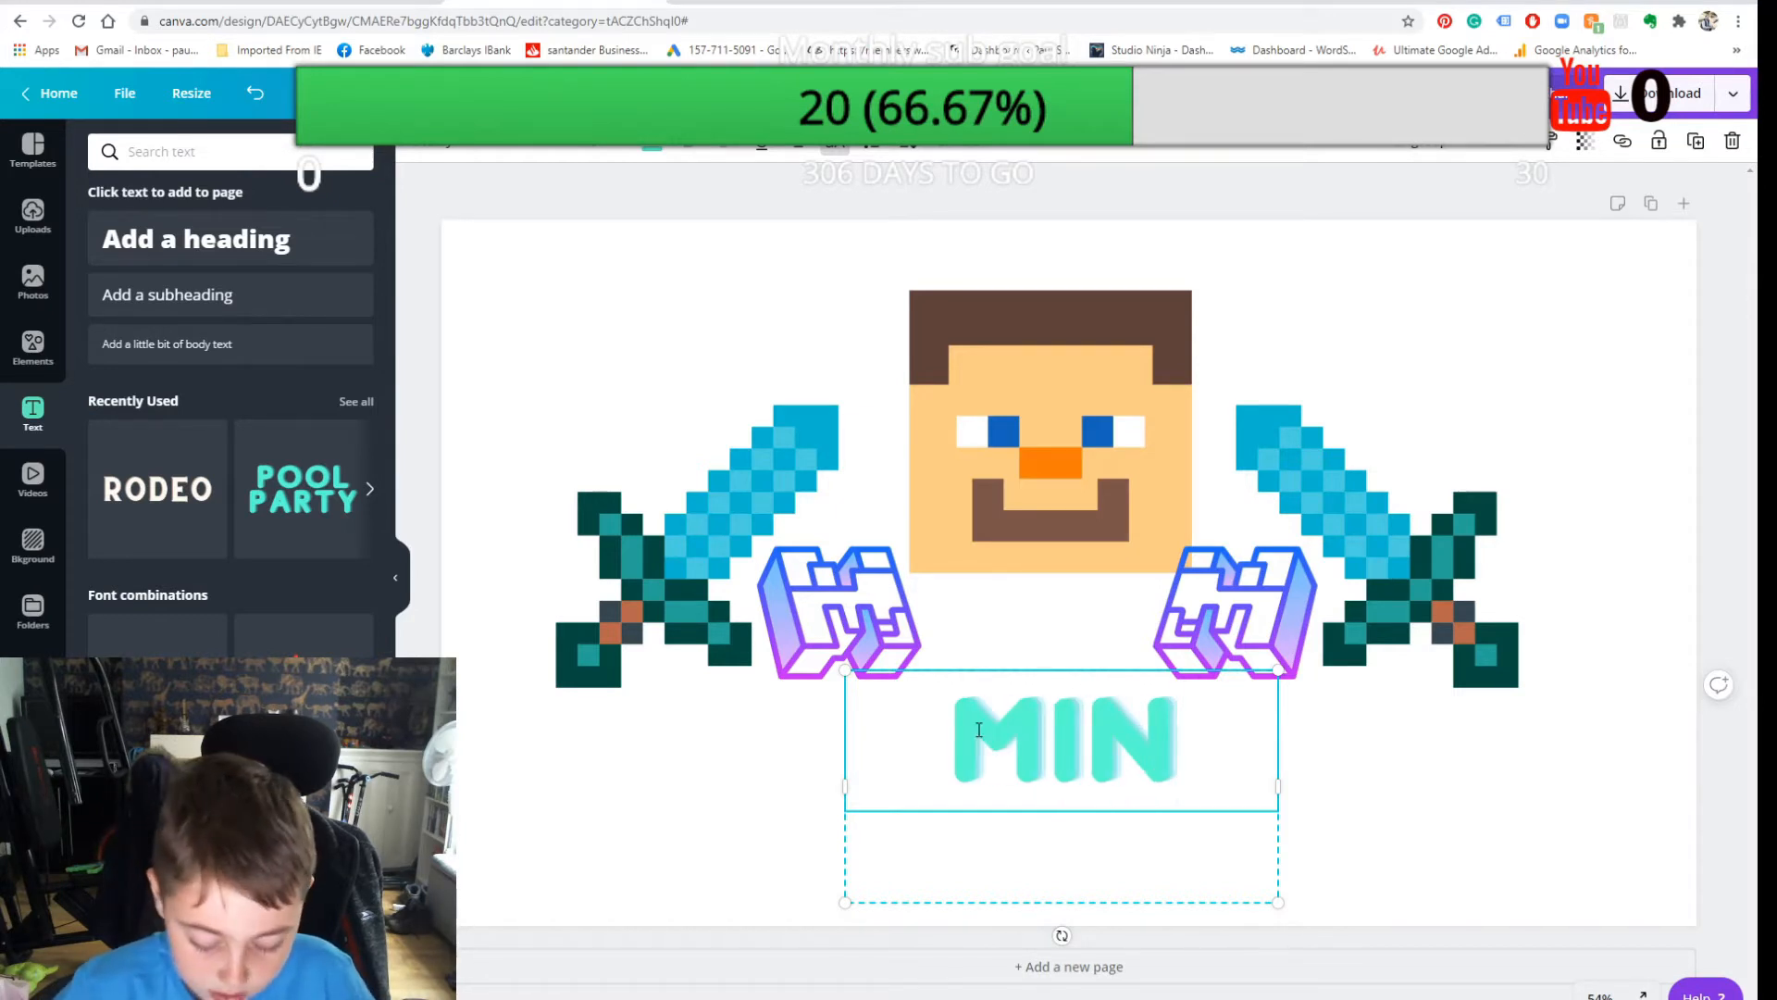
text(EING)
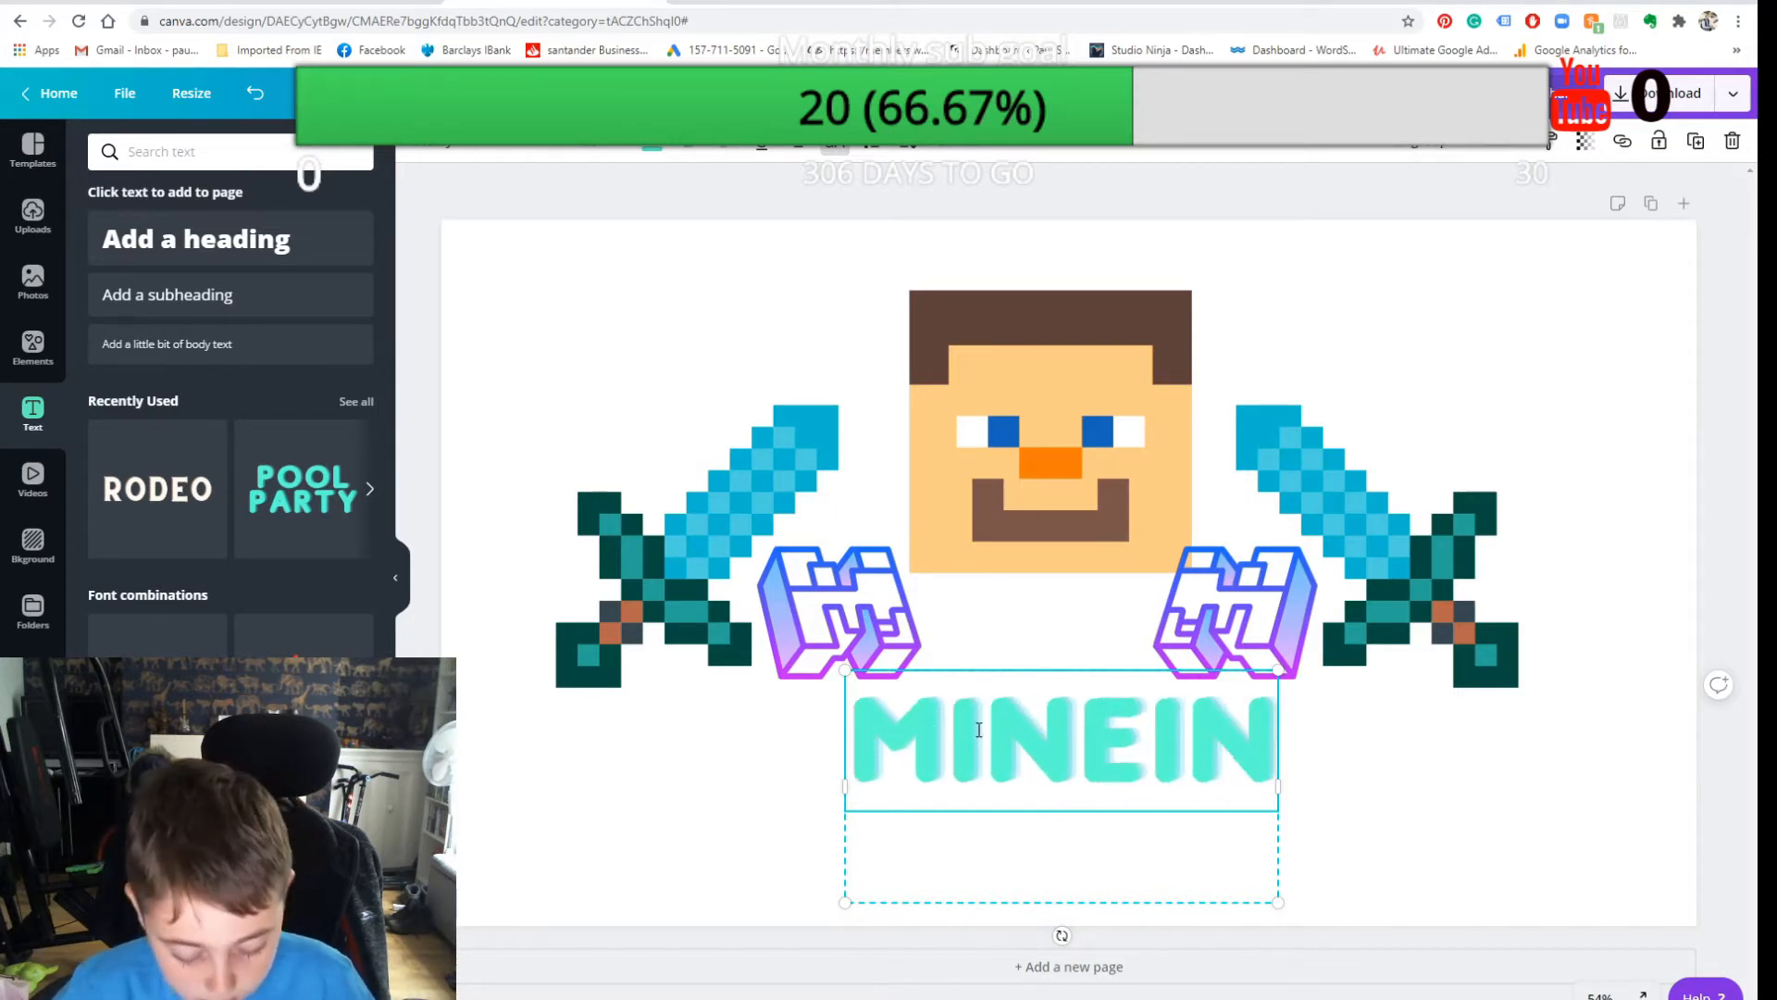
text( 123)
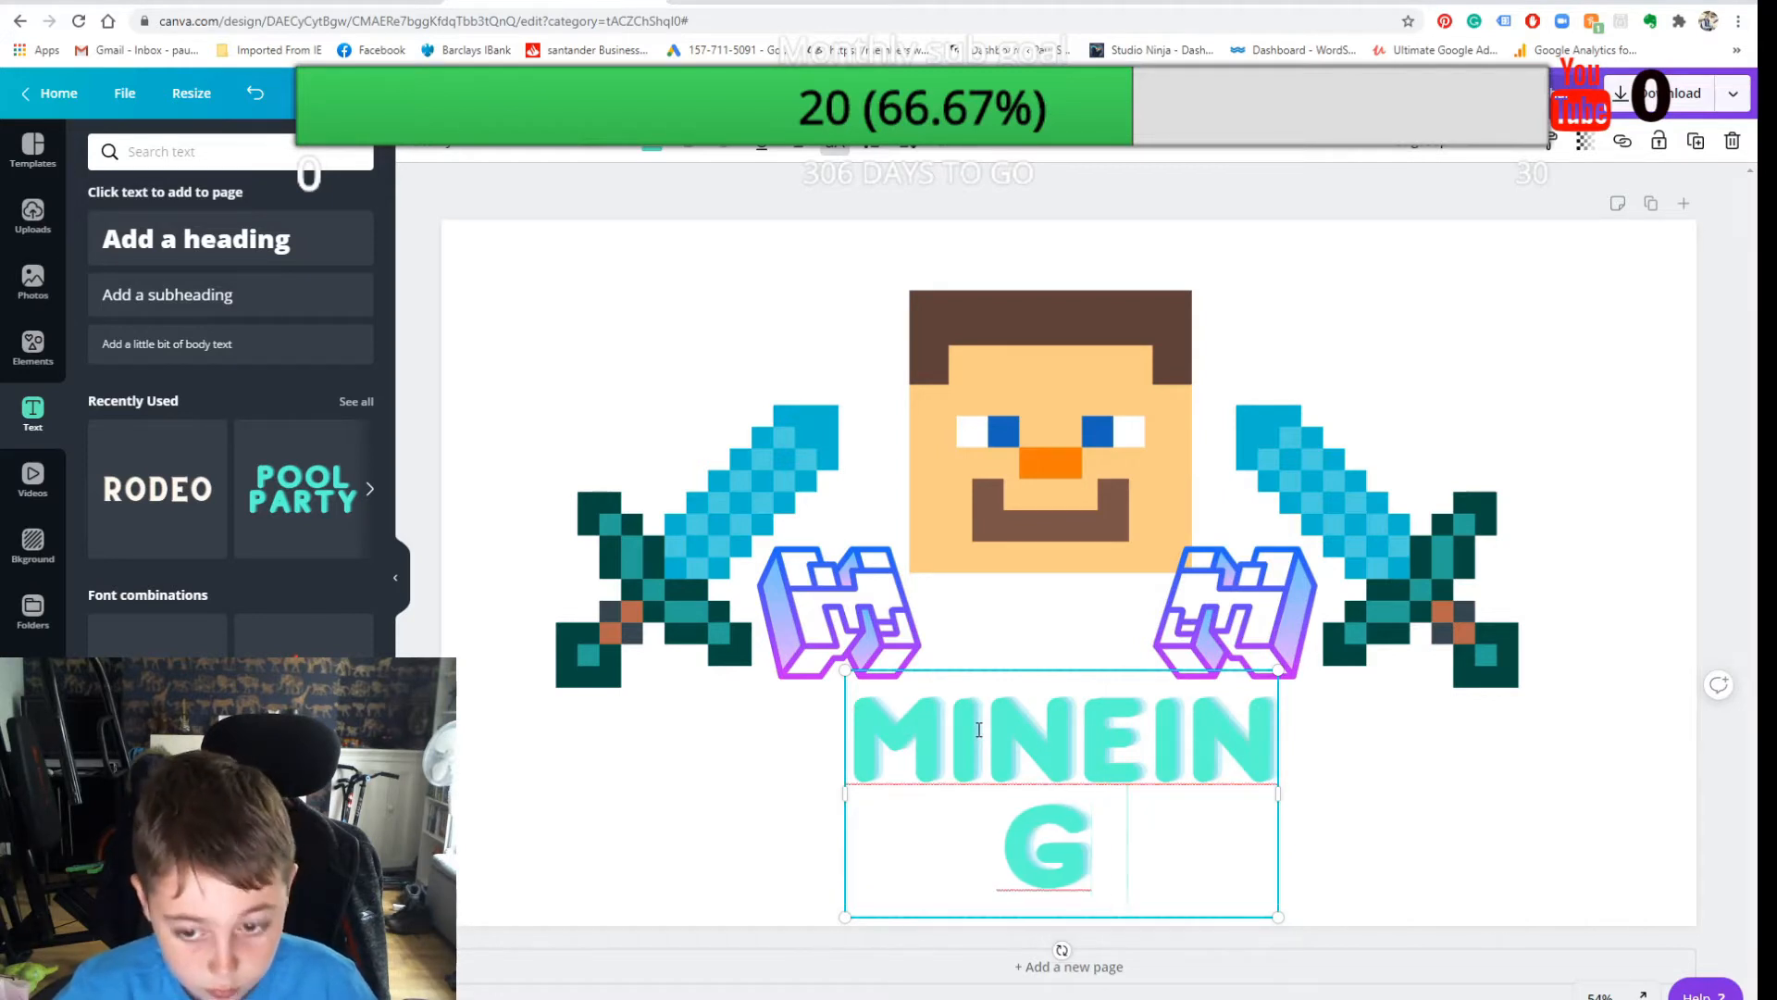
right_click(1021, 761)
click(1275, 860)
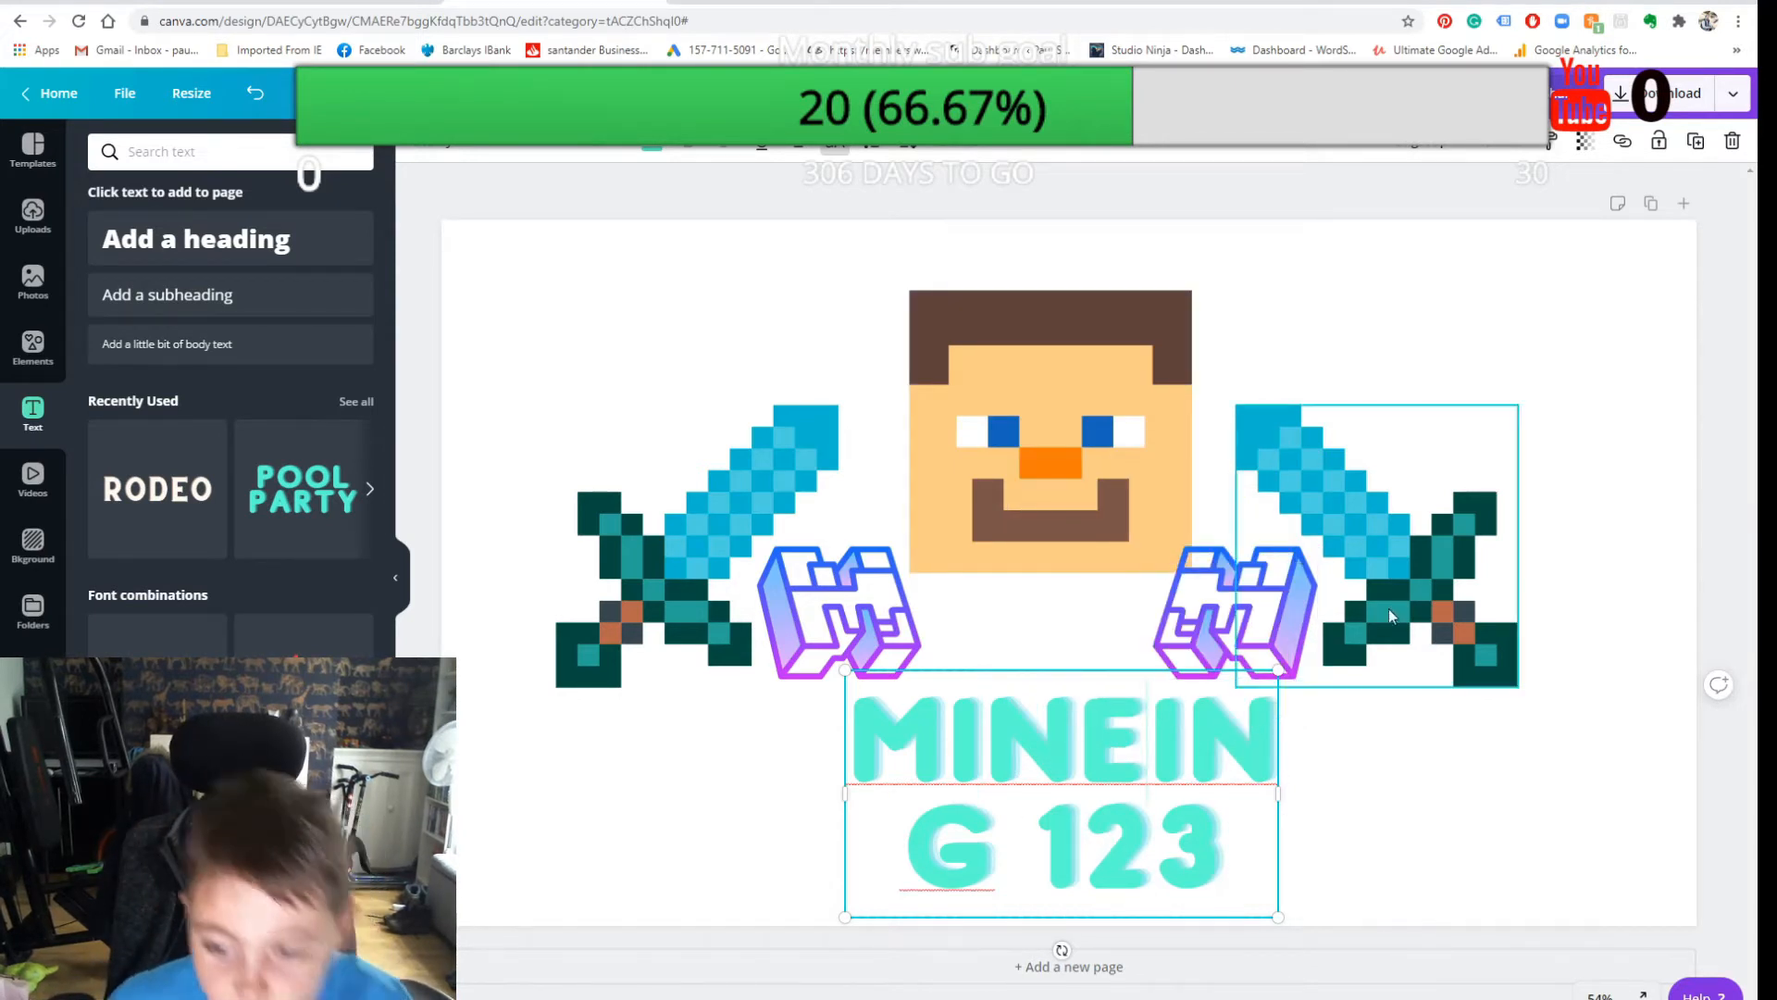
key(BackSpace)
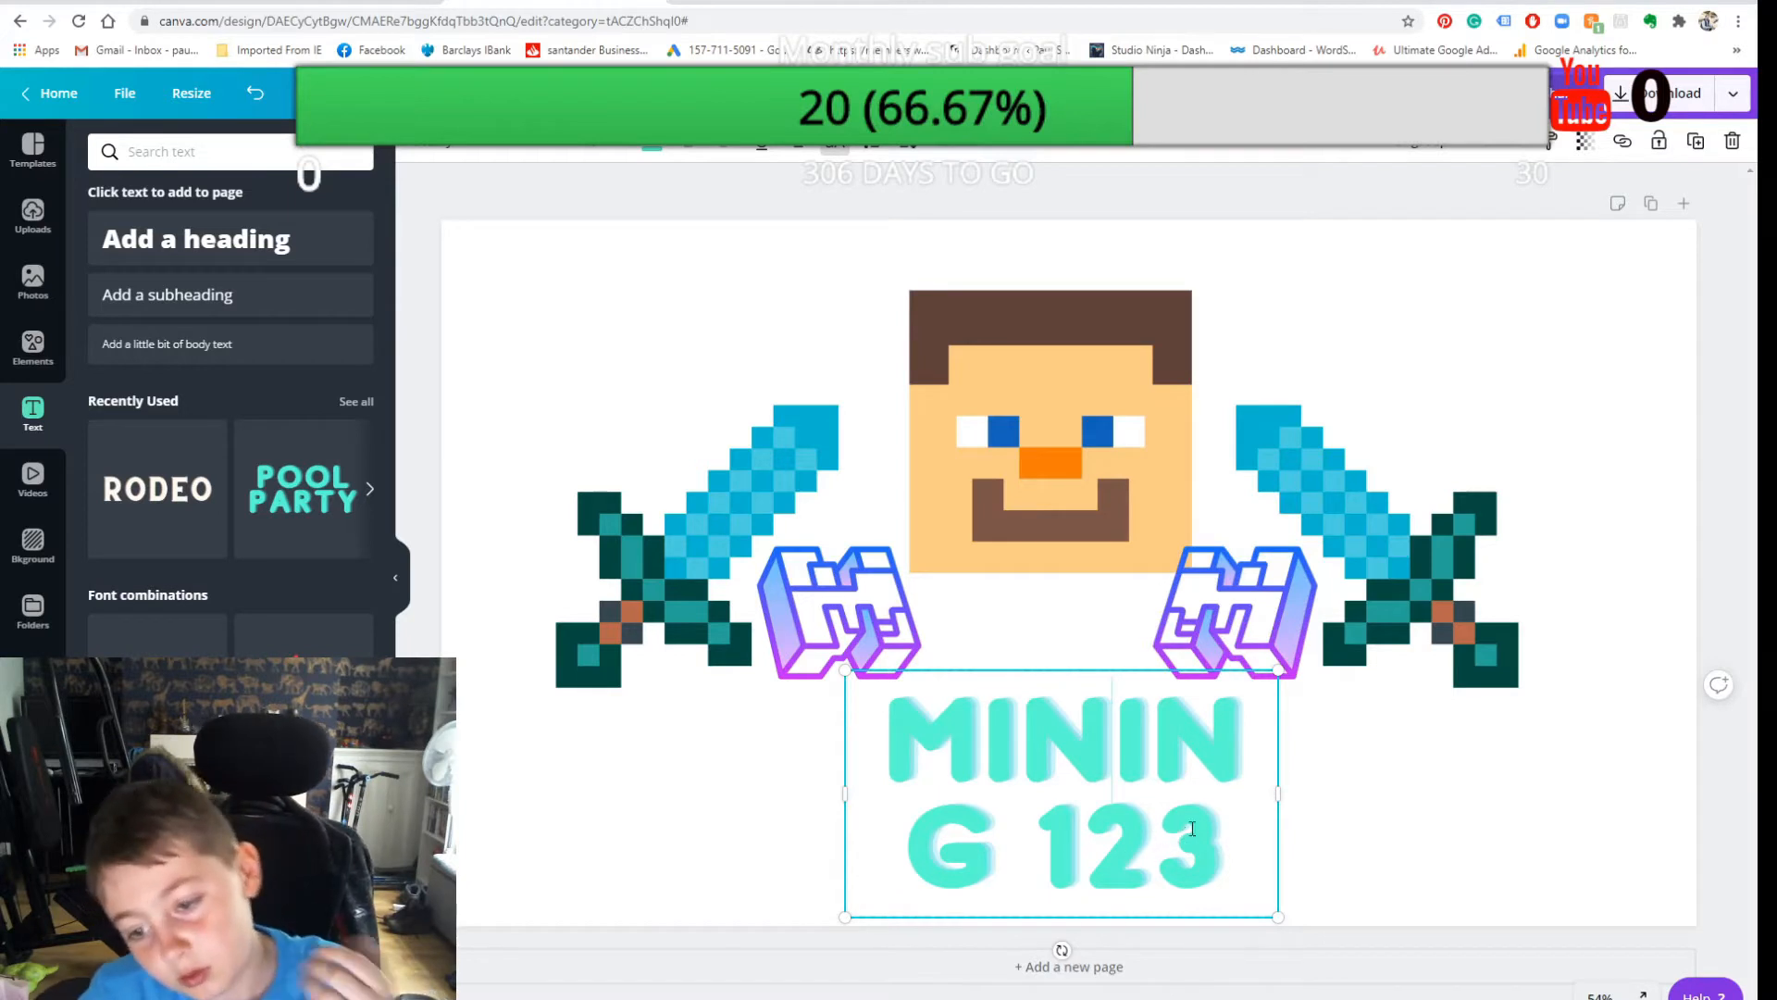
drag(1225, 834, 1244, 865)
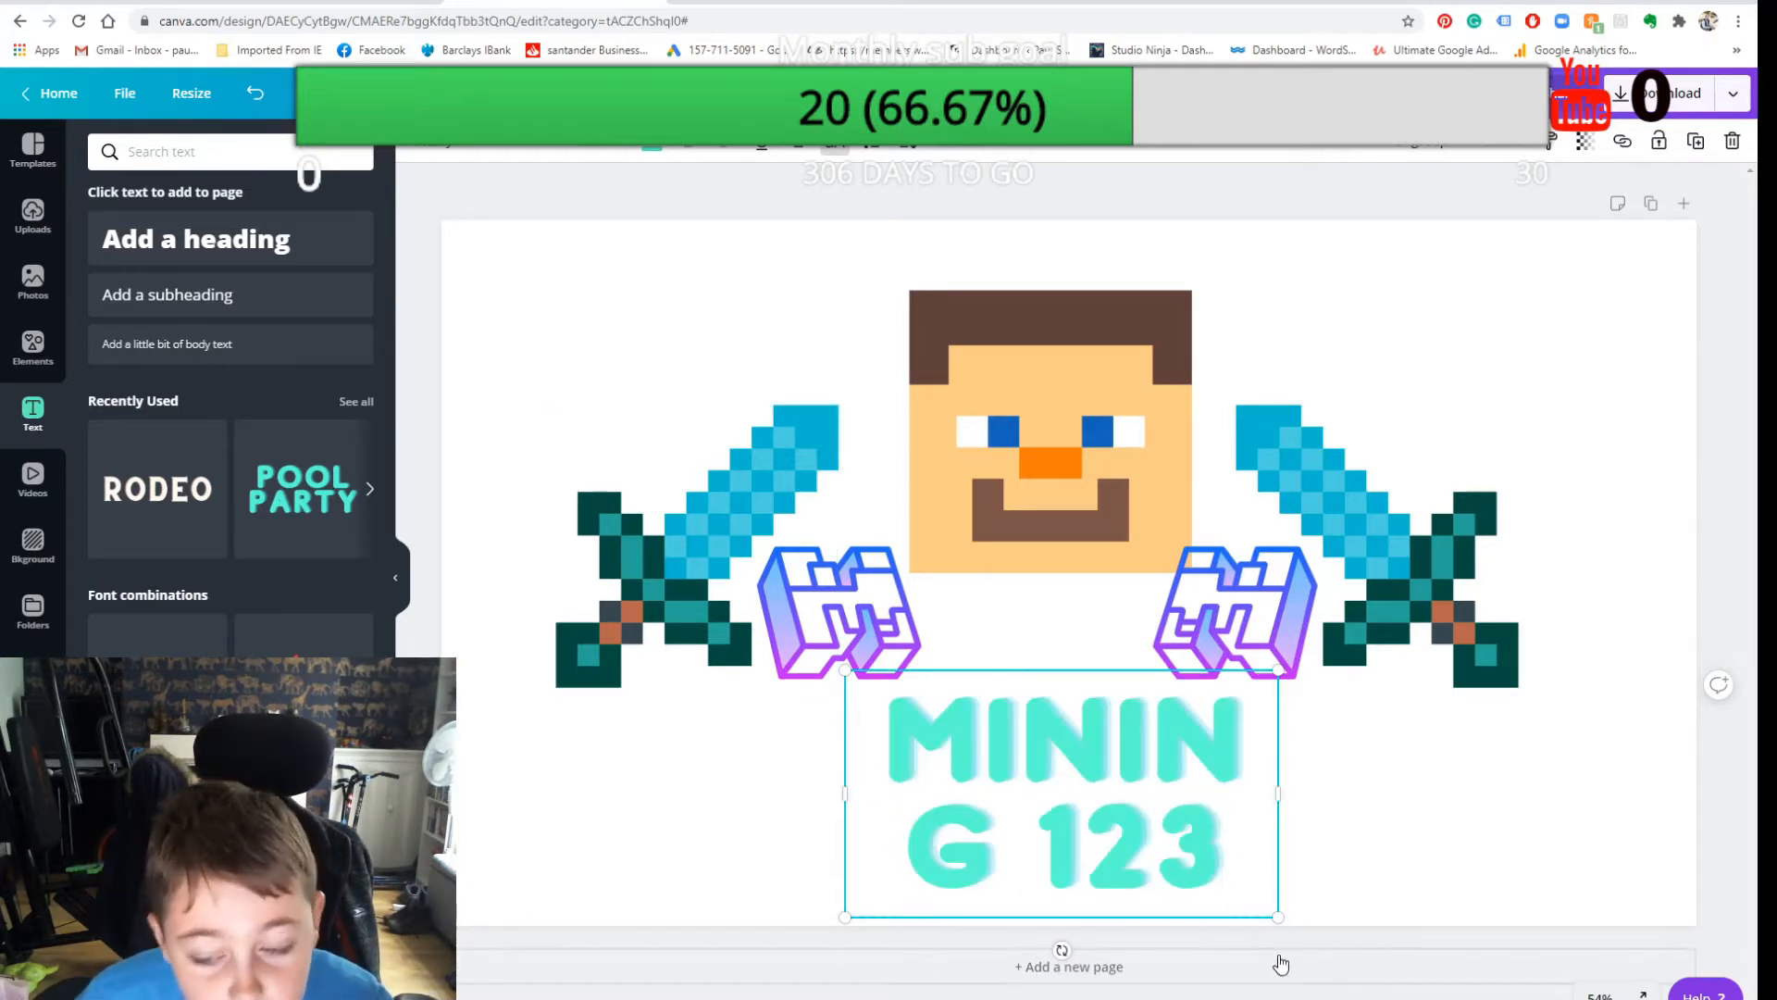
Step: Set the font size of the whole MINING 123 text to 104
drag(1210, 801, 867, 741)
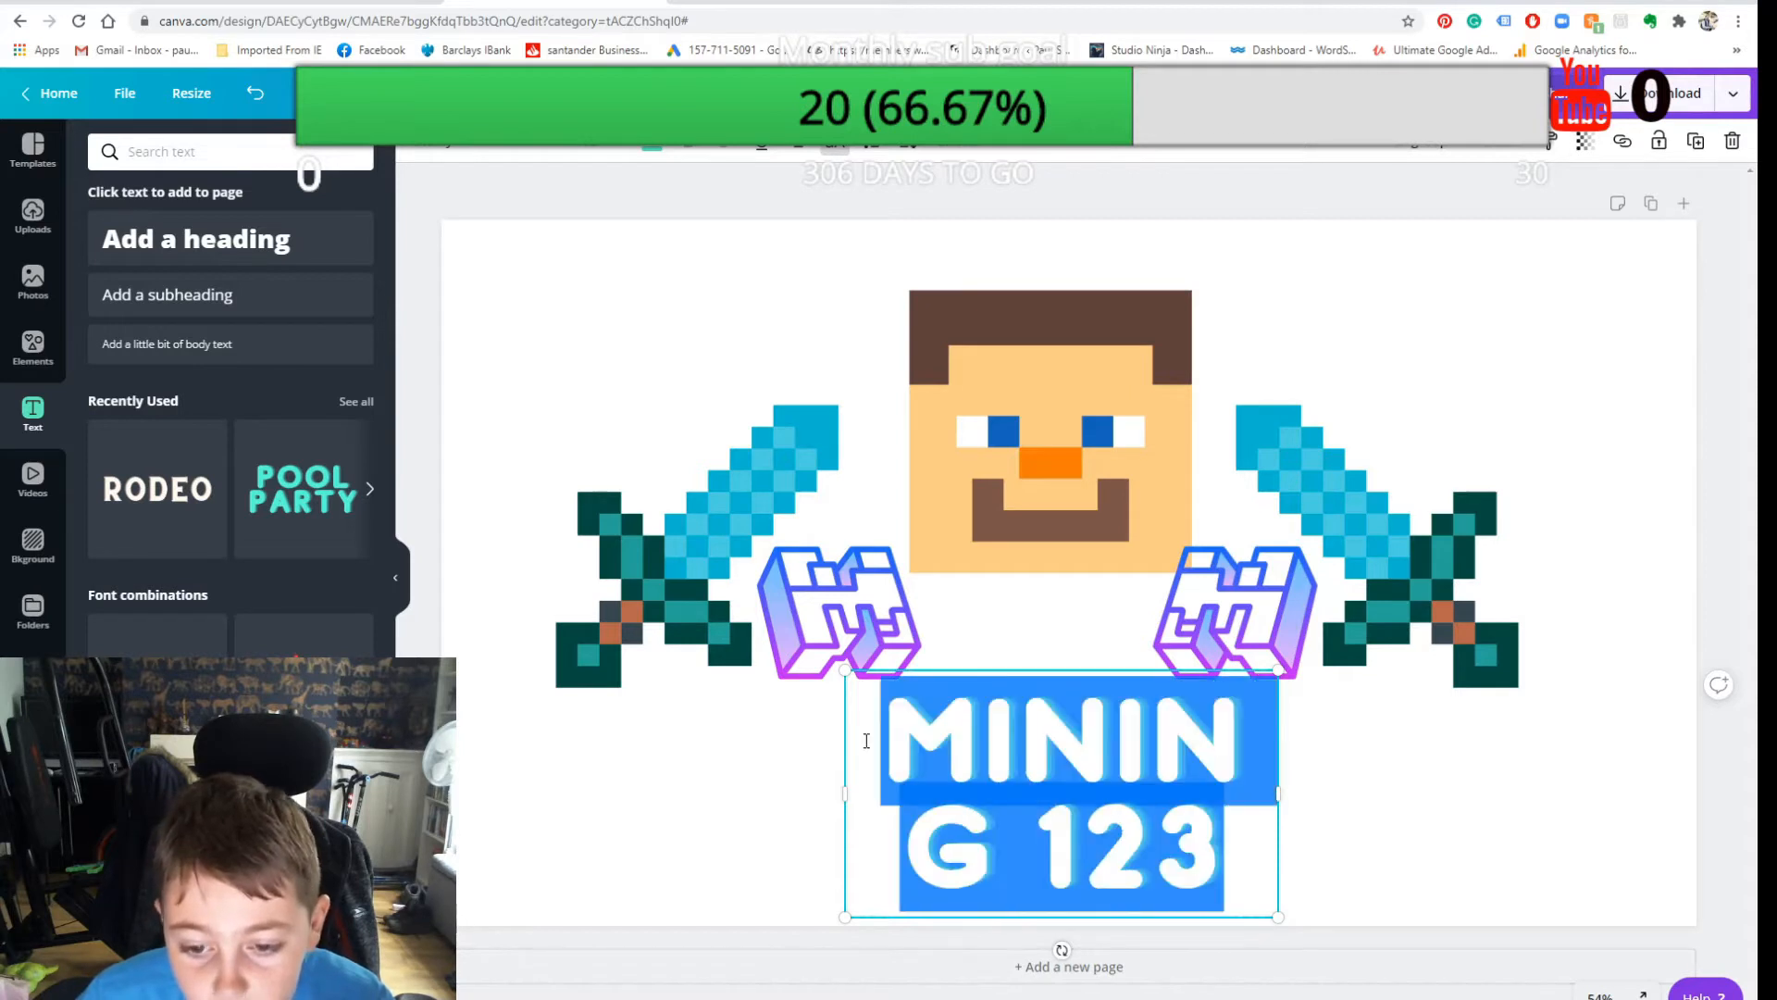
click(650, 148)
click(593, 145)
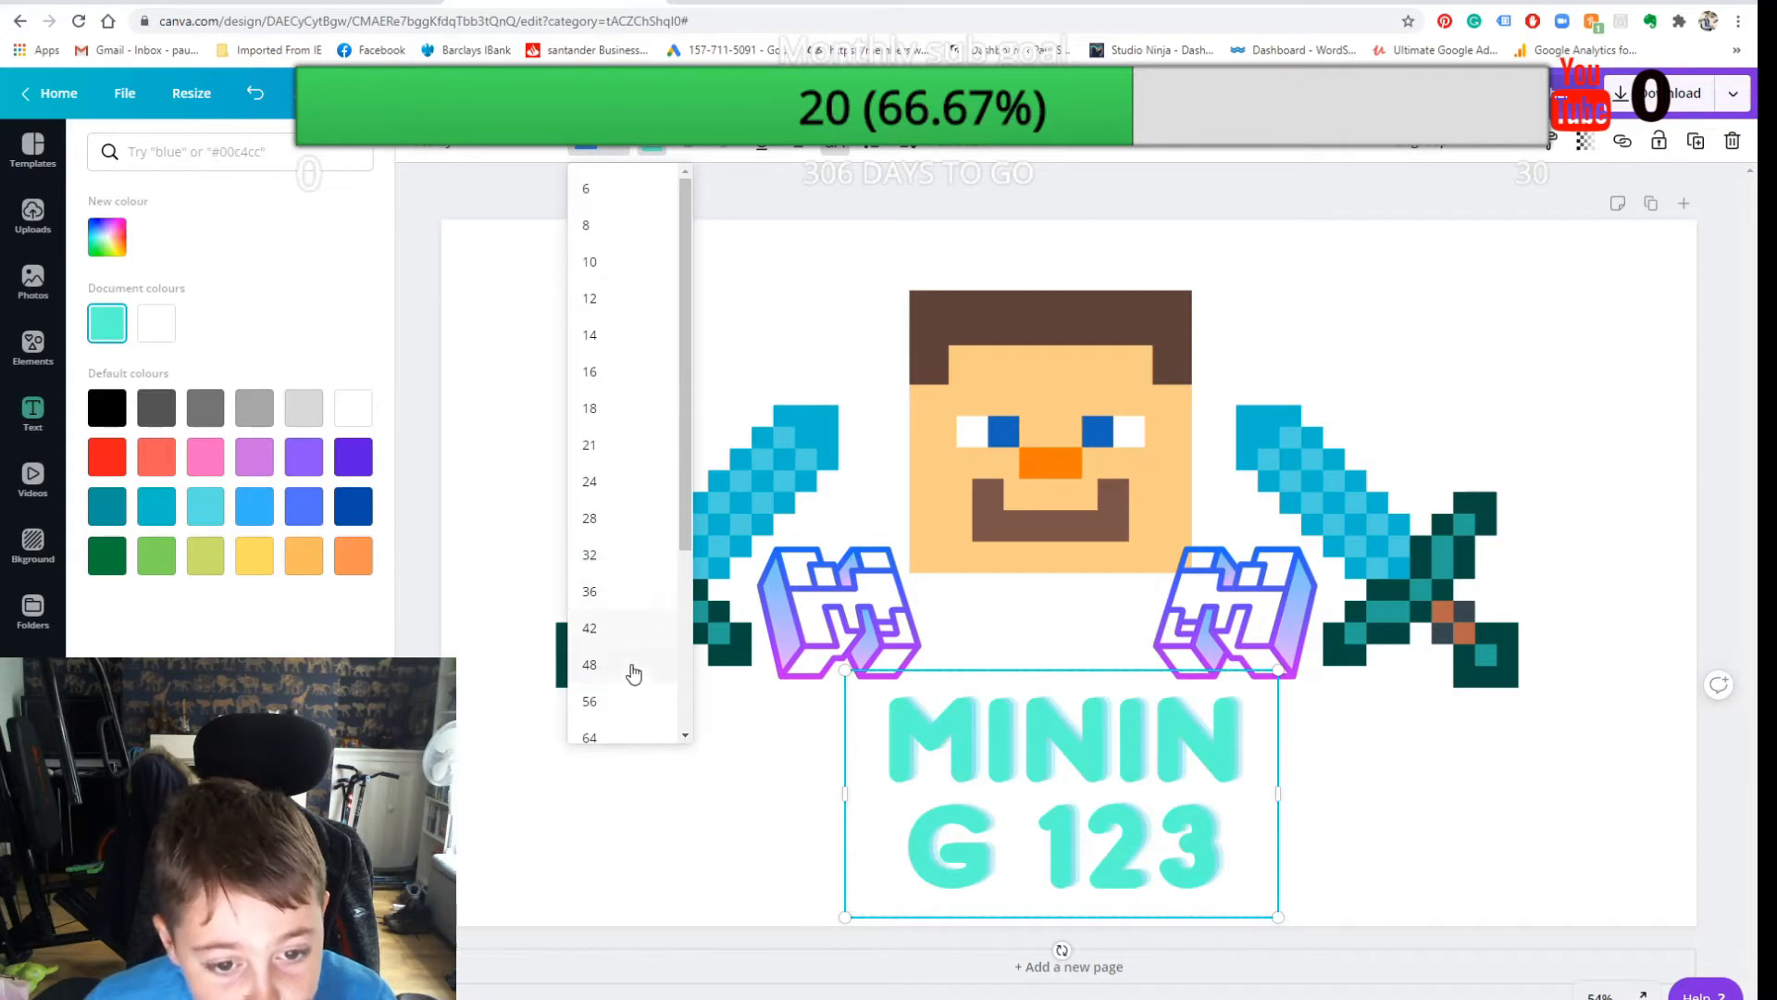
click(612, 666)
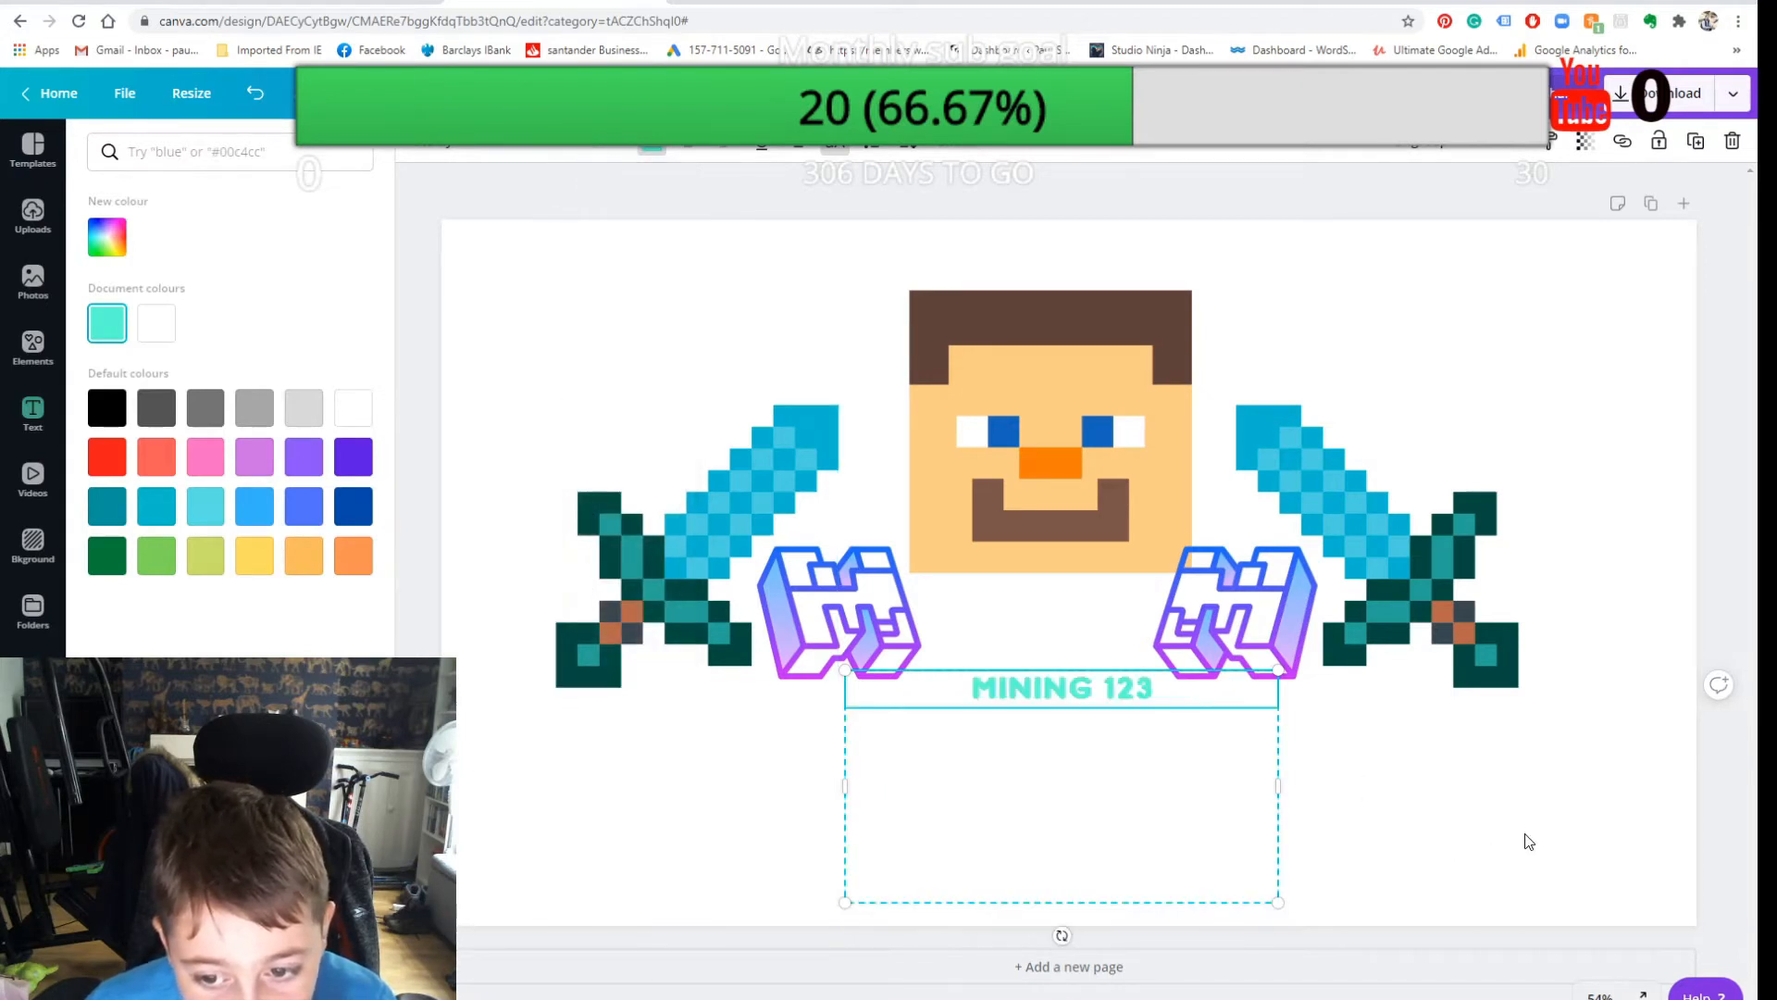
click(585, 145)
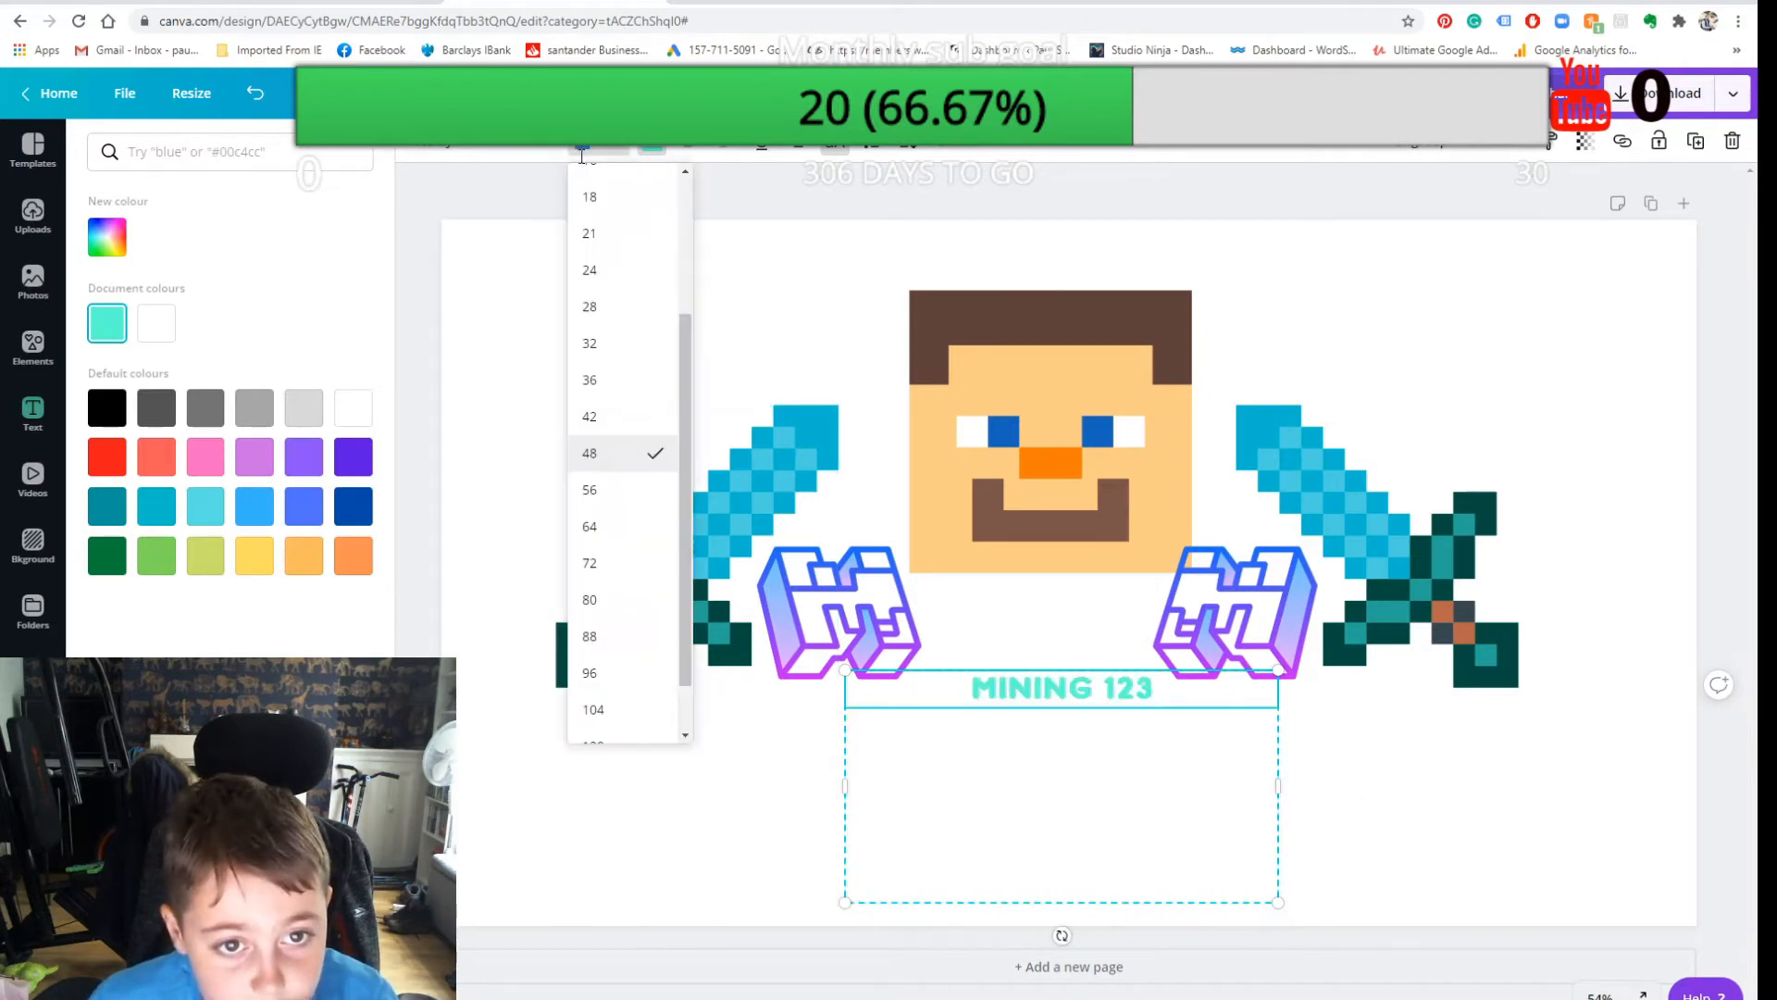
click(598, 704)
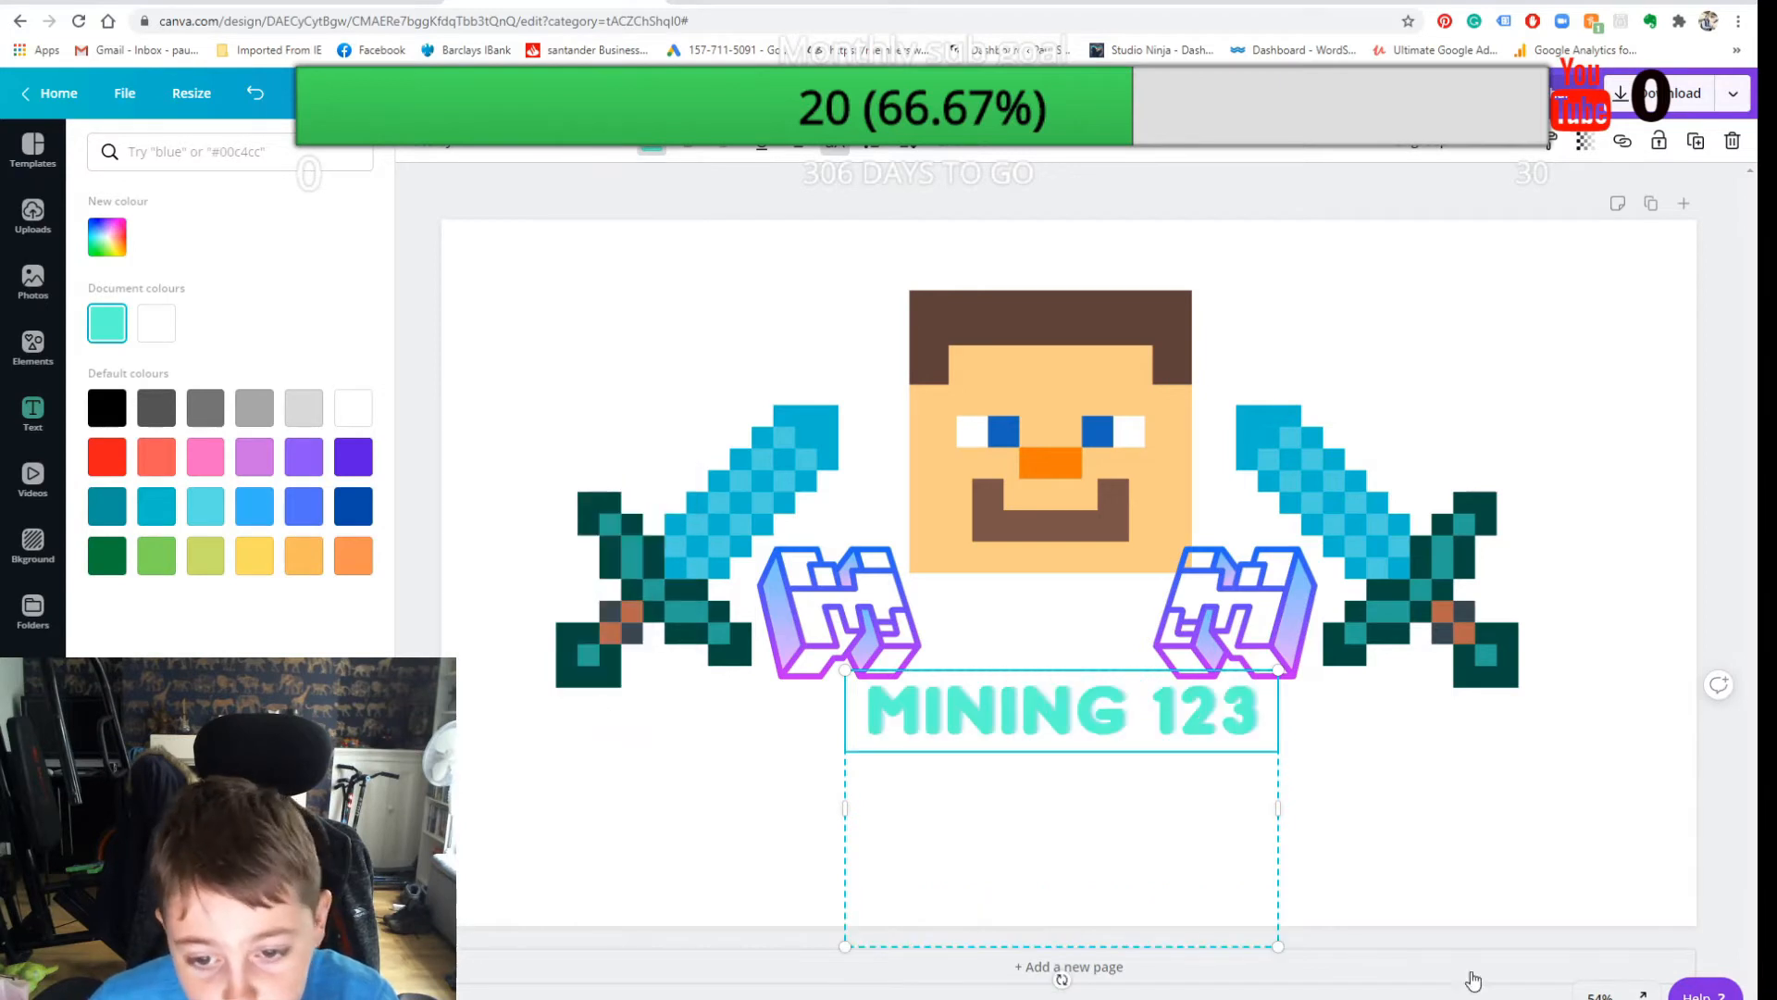
click(33, 412)
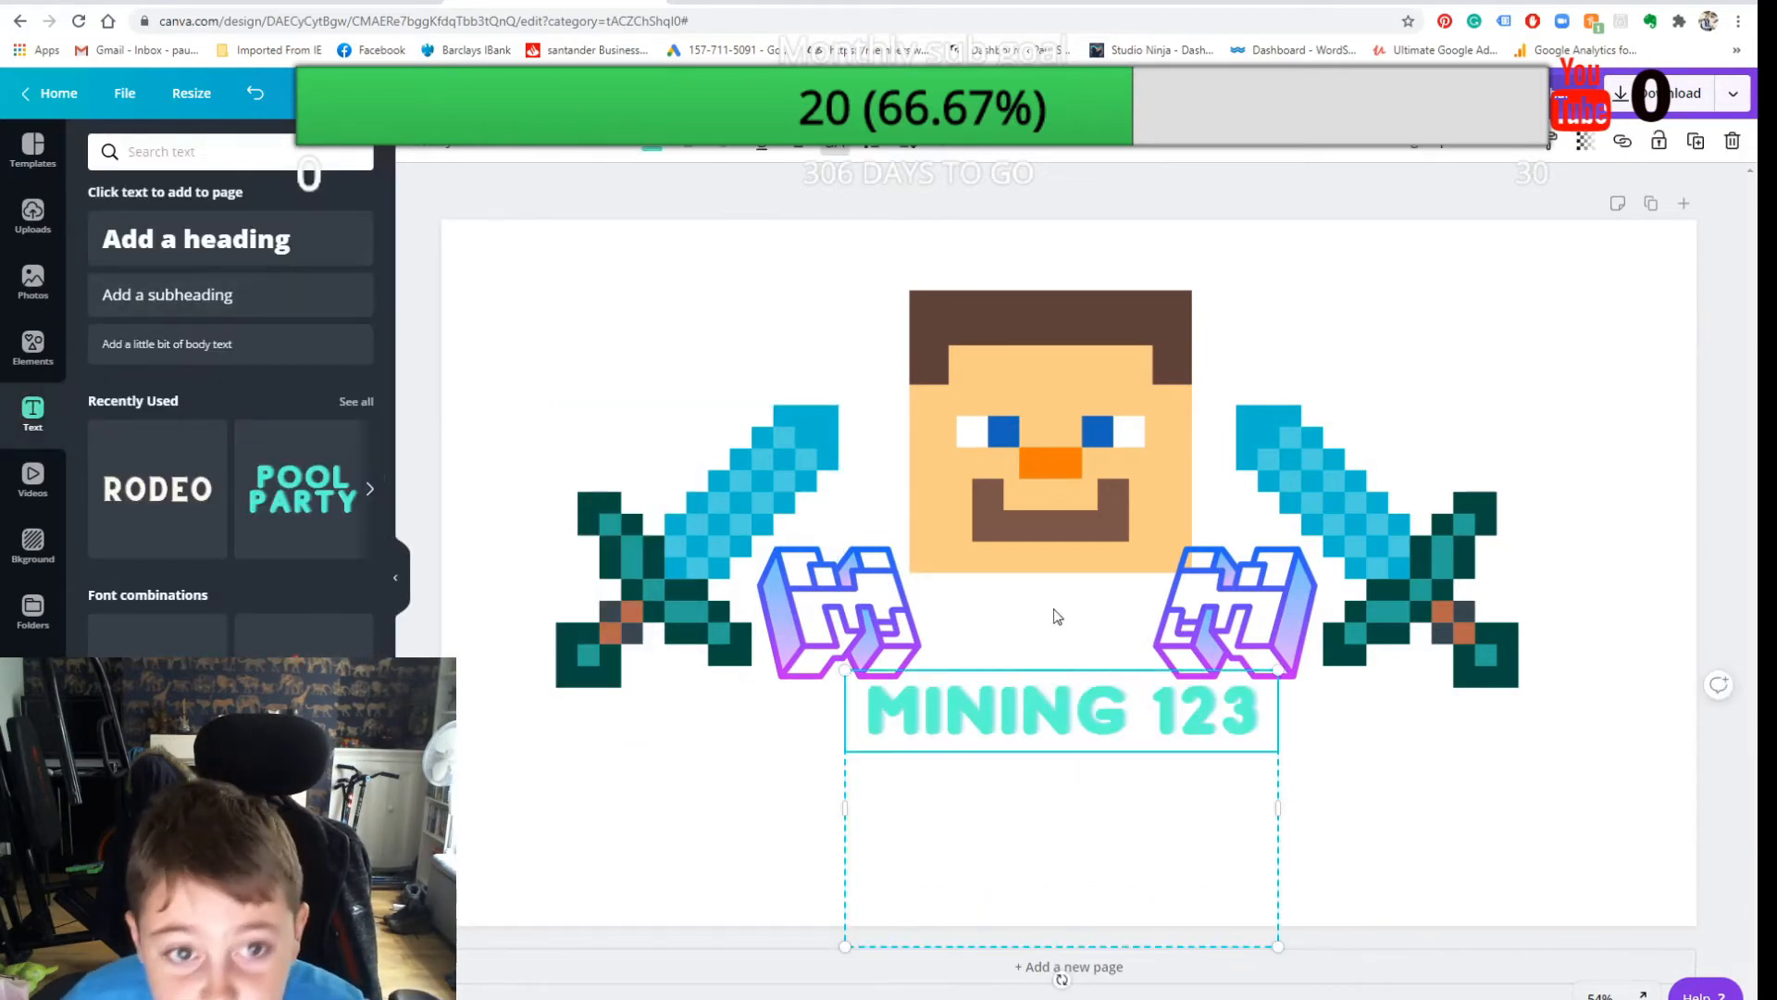
click(661, 160)
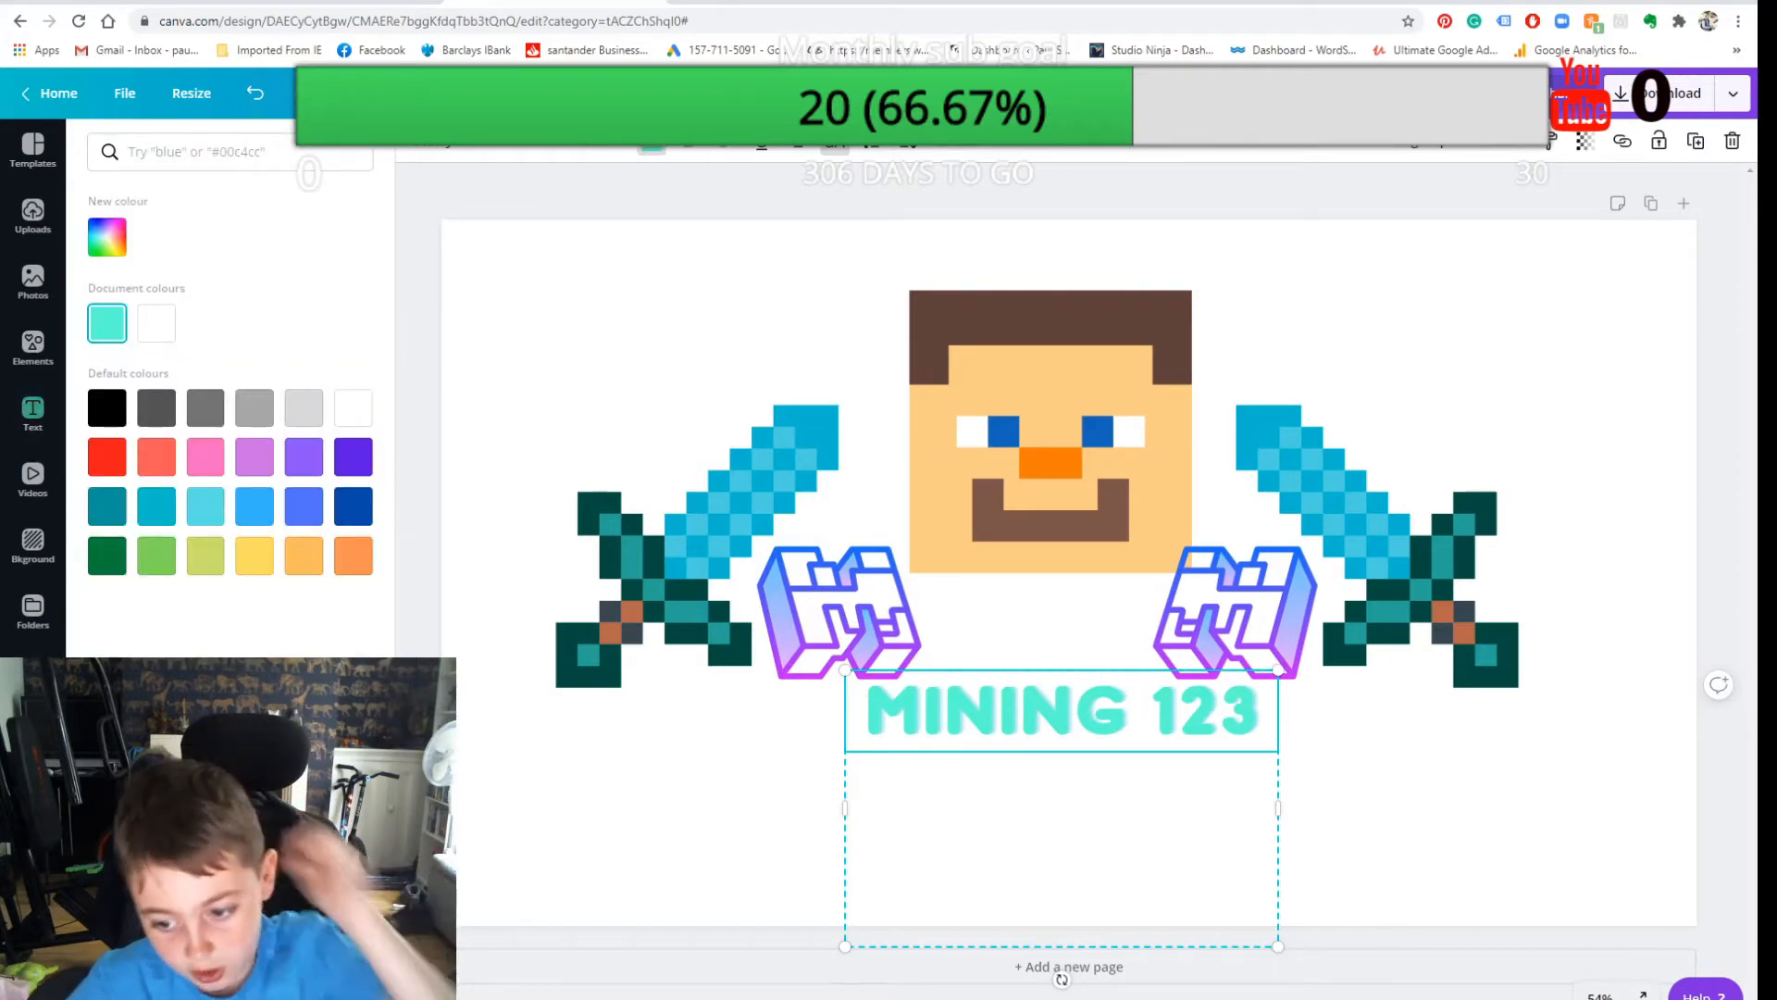
Step: Switch to Streamlabs OBS to hide the Browser Source showing the monthly sub goal, and return to the Canva design
key(alt+Tab)
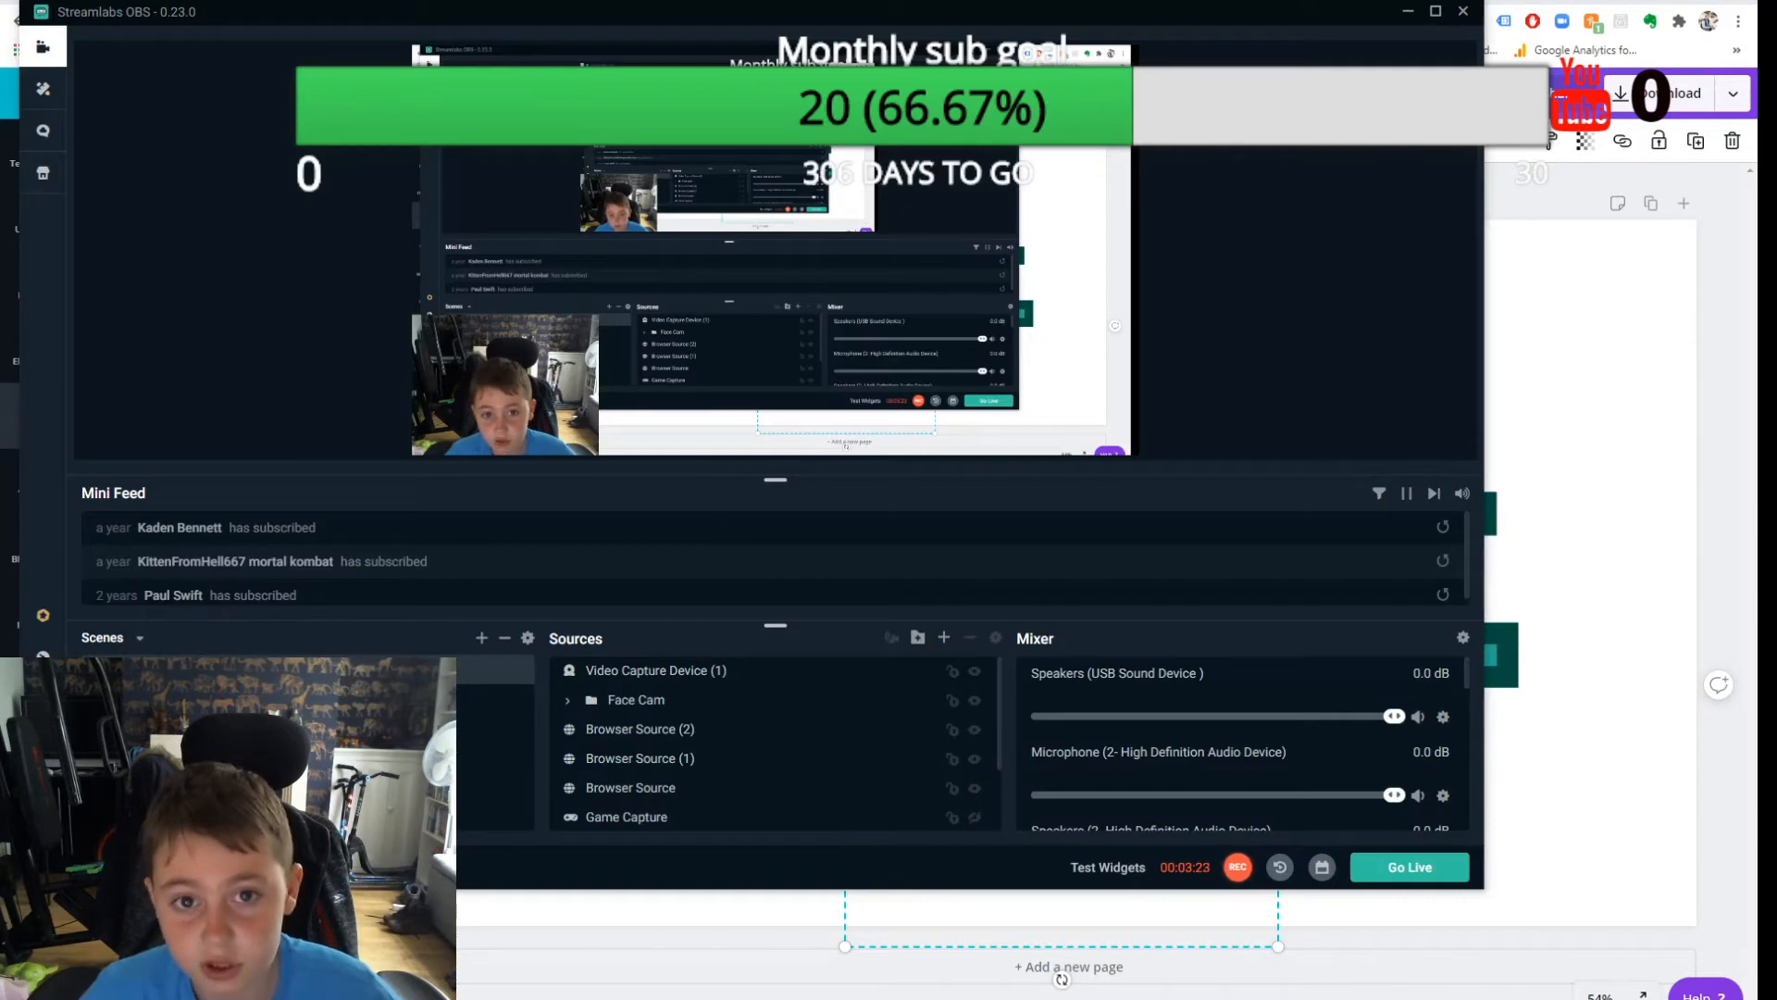
click(630, 787)
scroll(631, 787, down, 1)
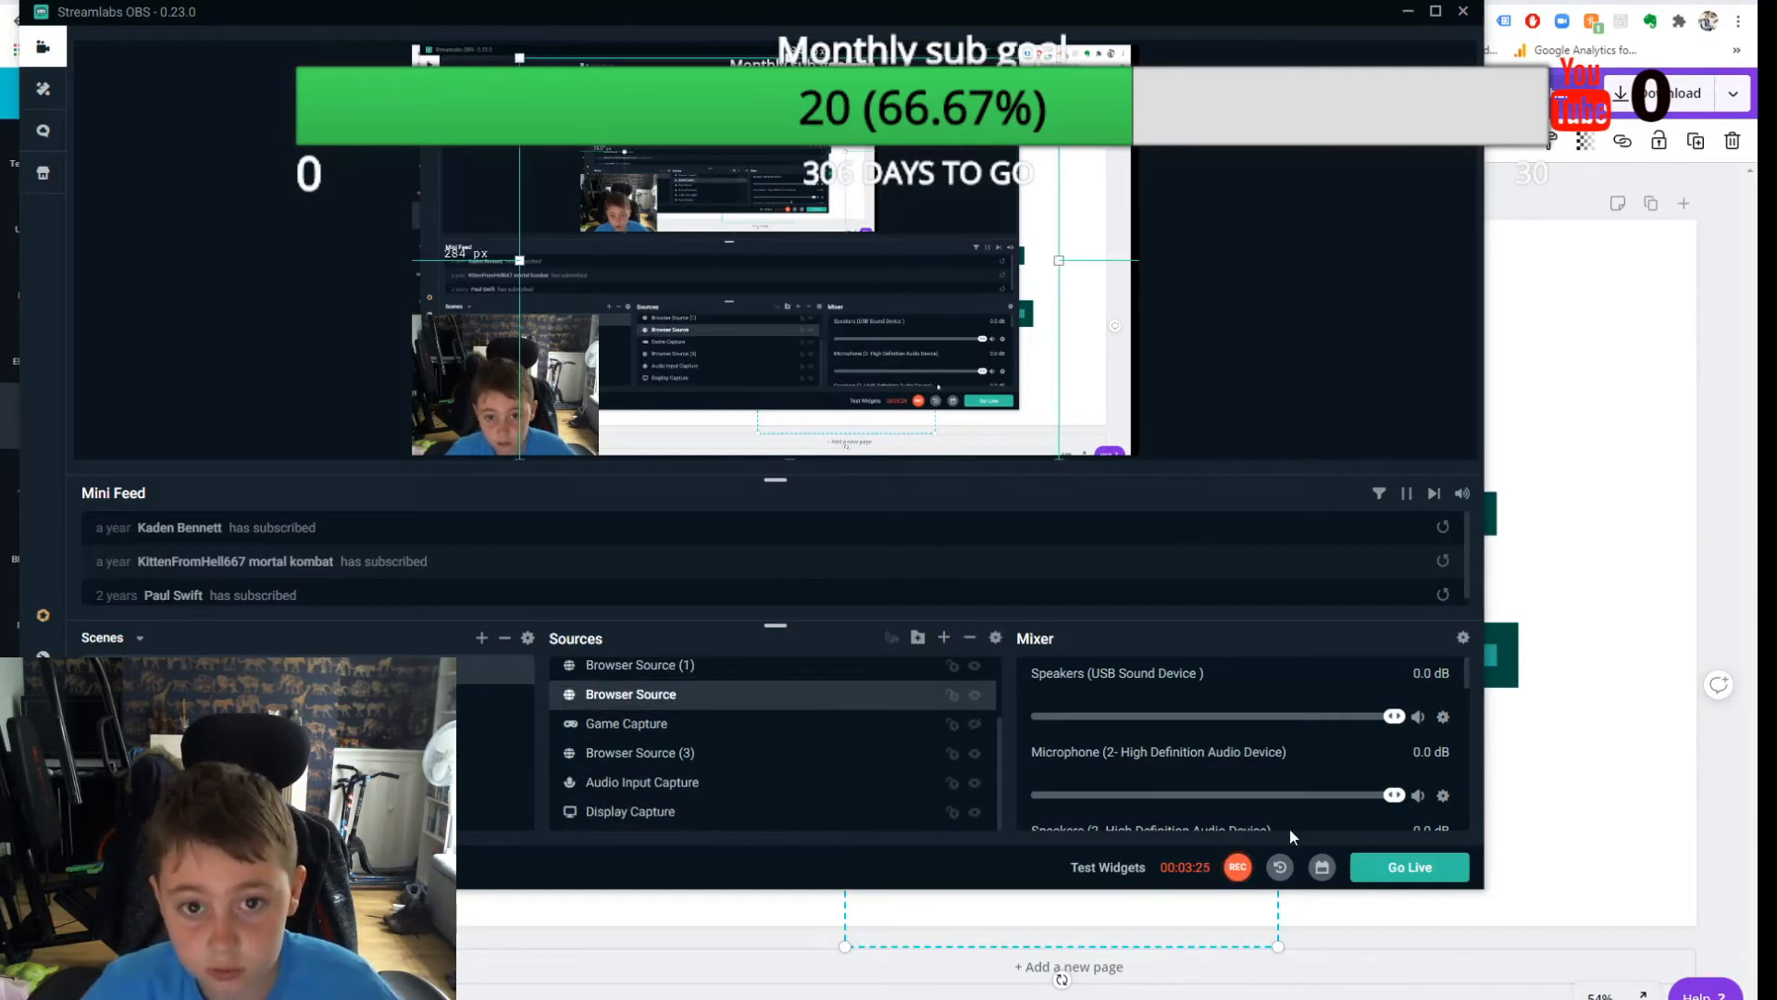
click(976, 698)
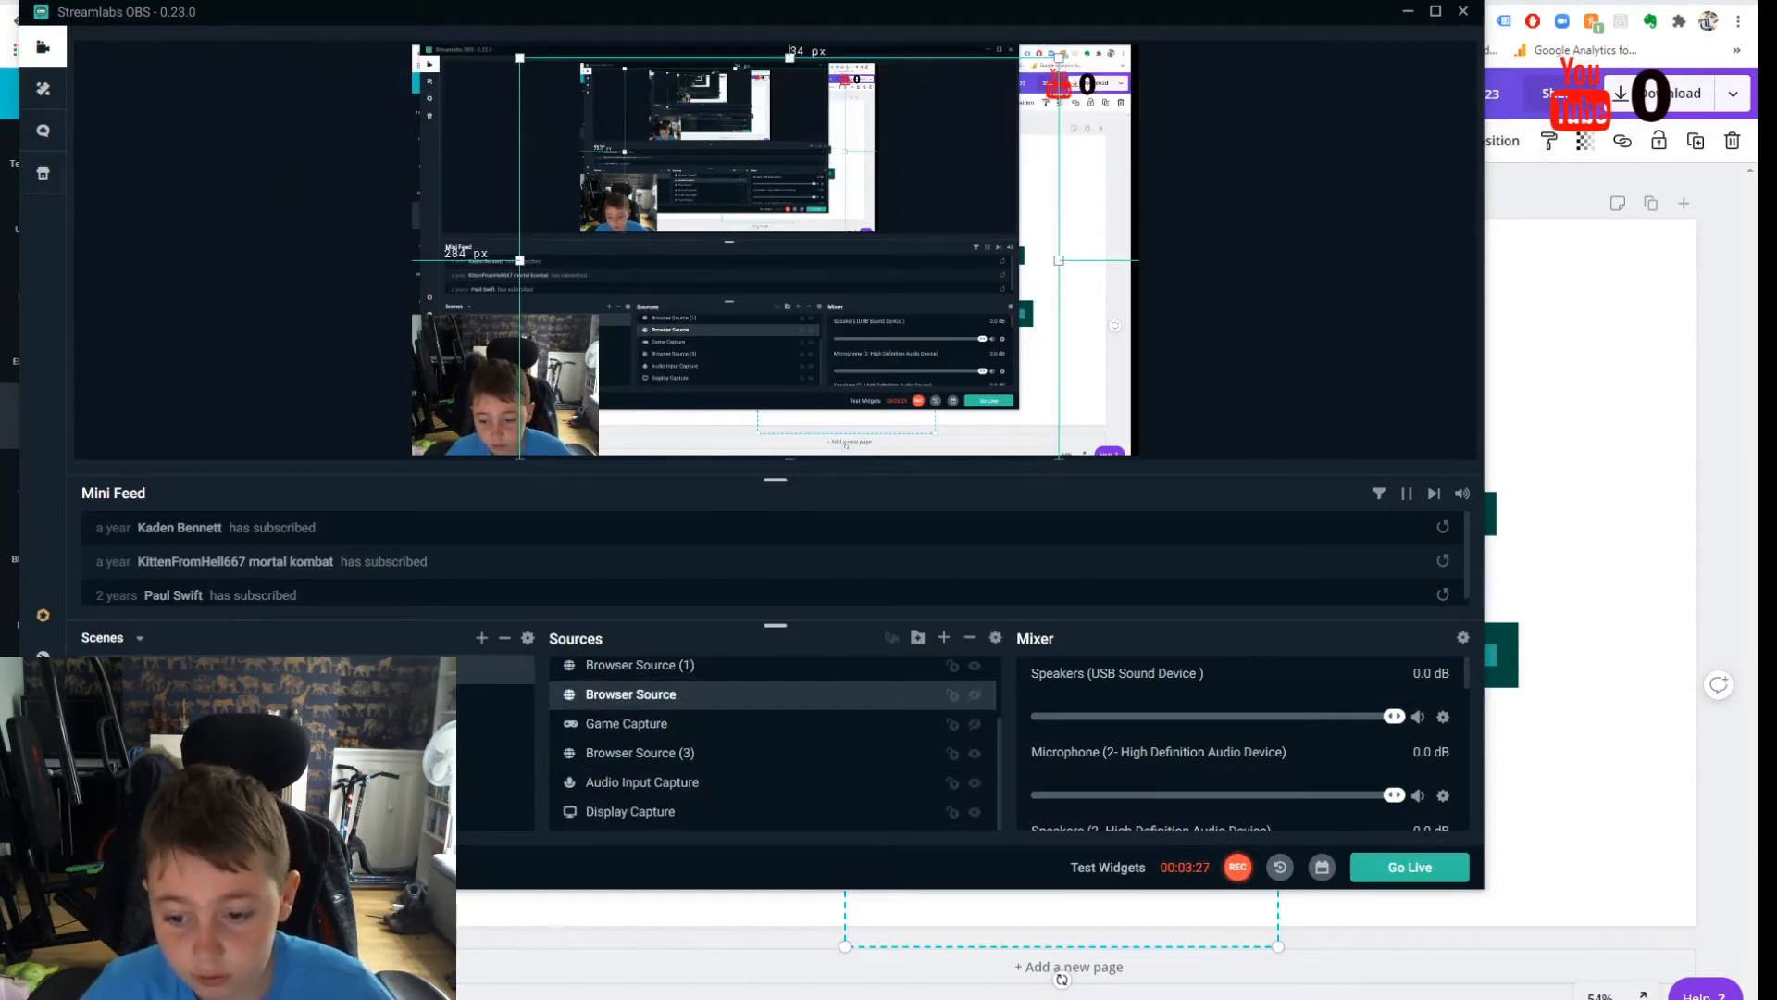
click(1107, 974)
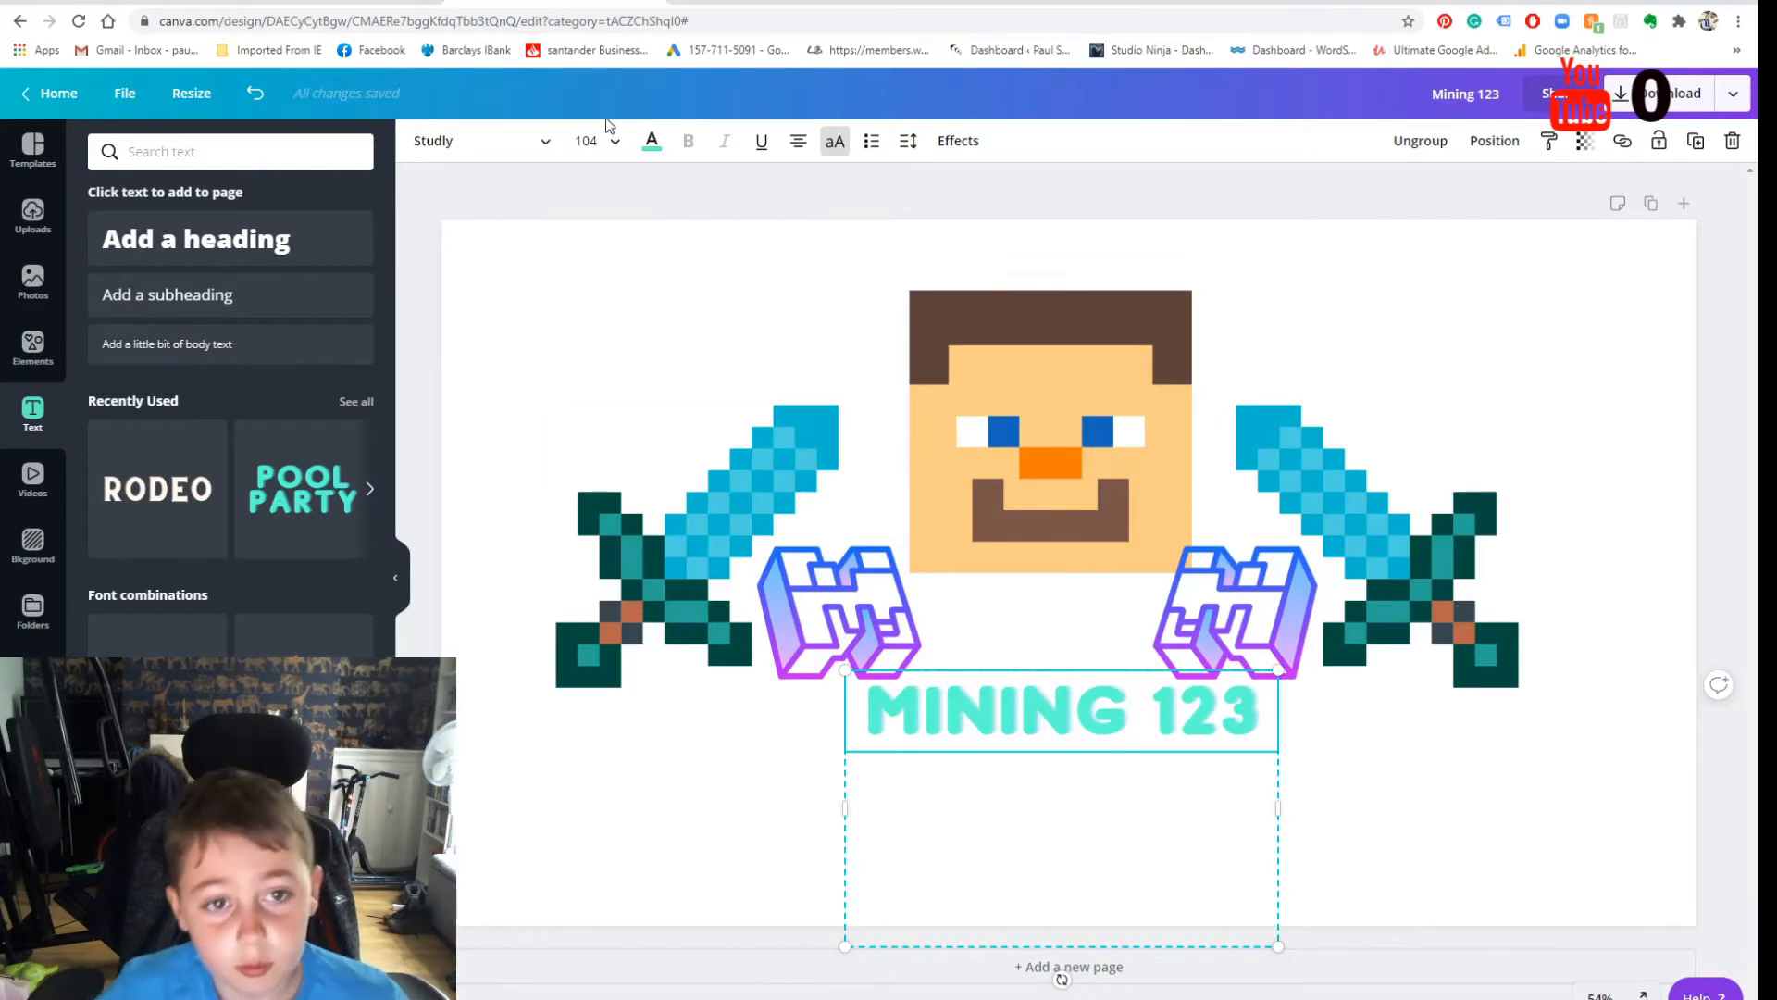
Step: Change the colour of the MINING 123 text to red and deselect it
click(593, 143)
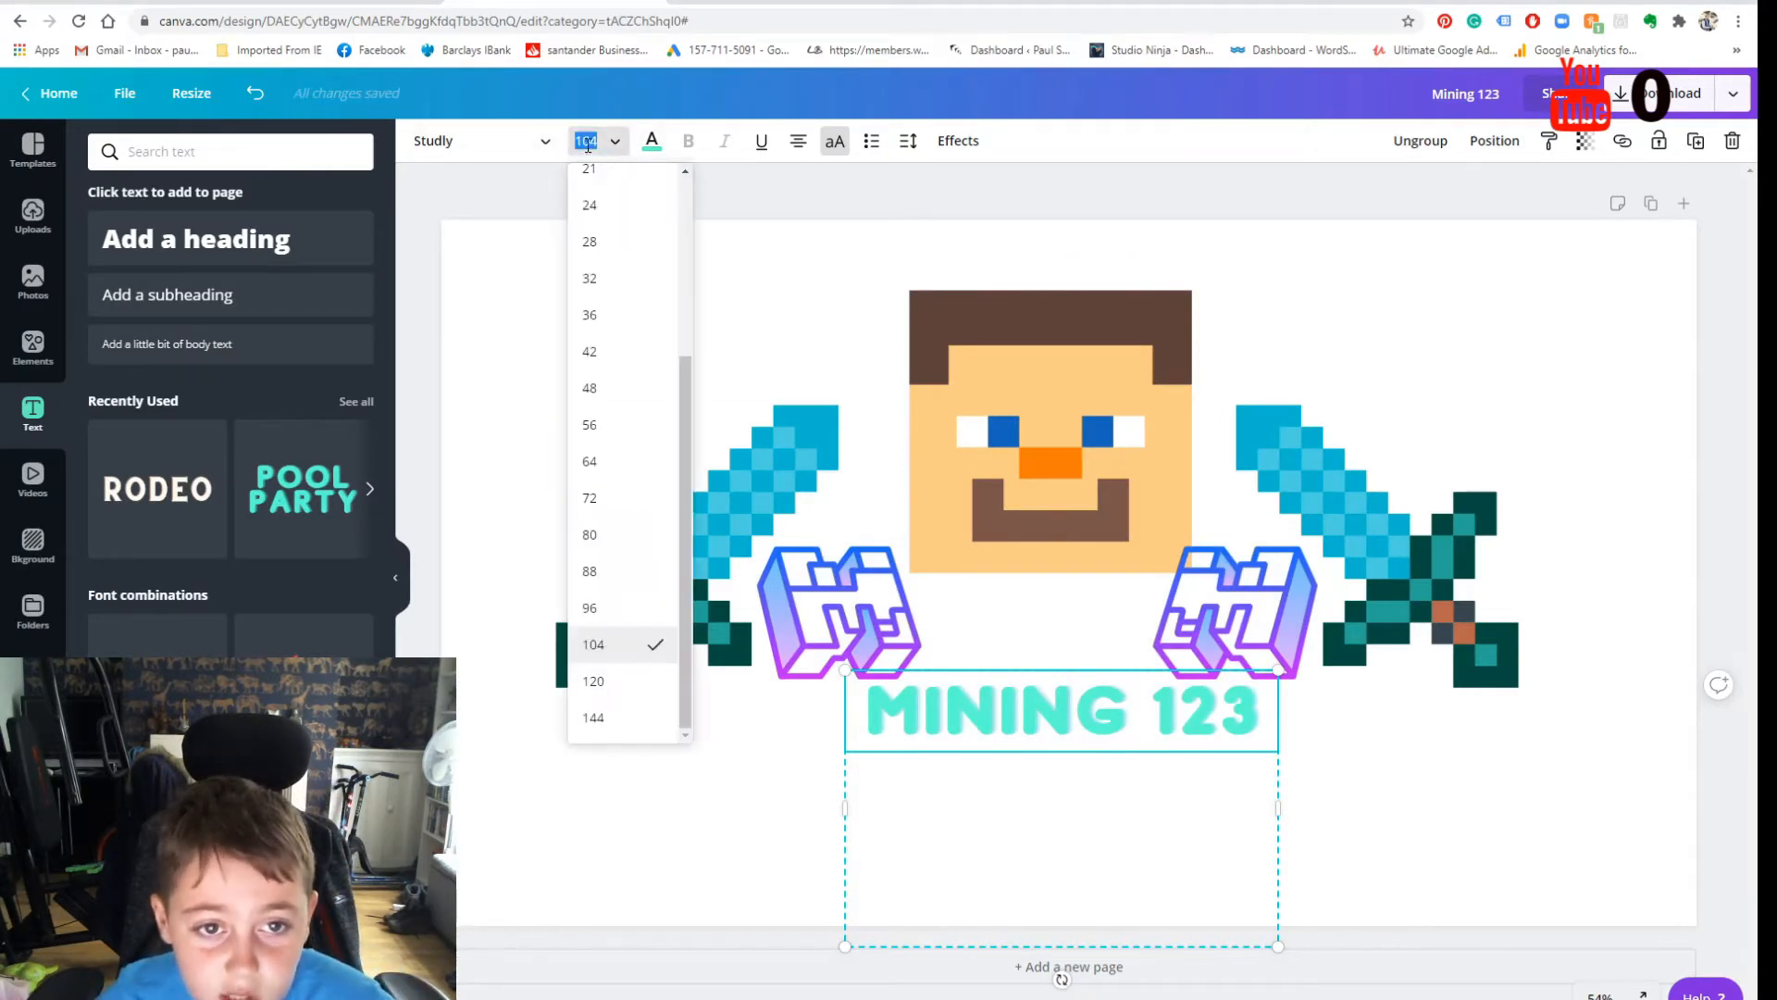
click(648, 140)
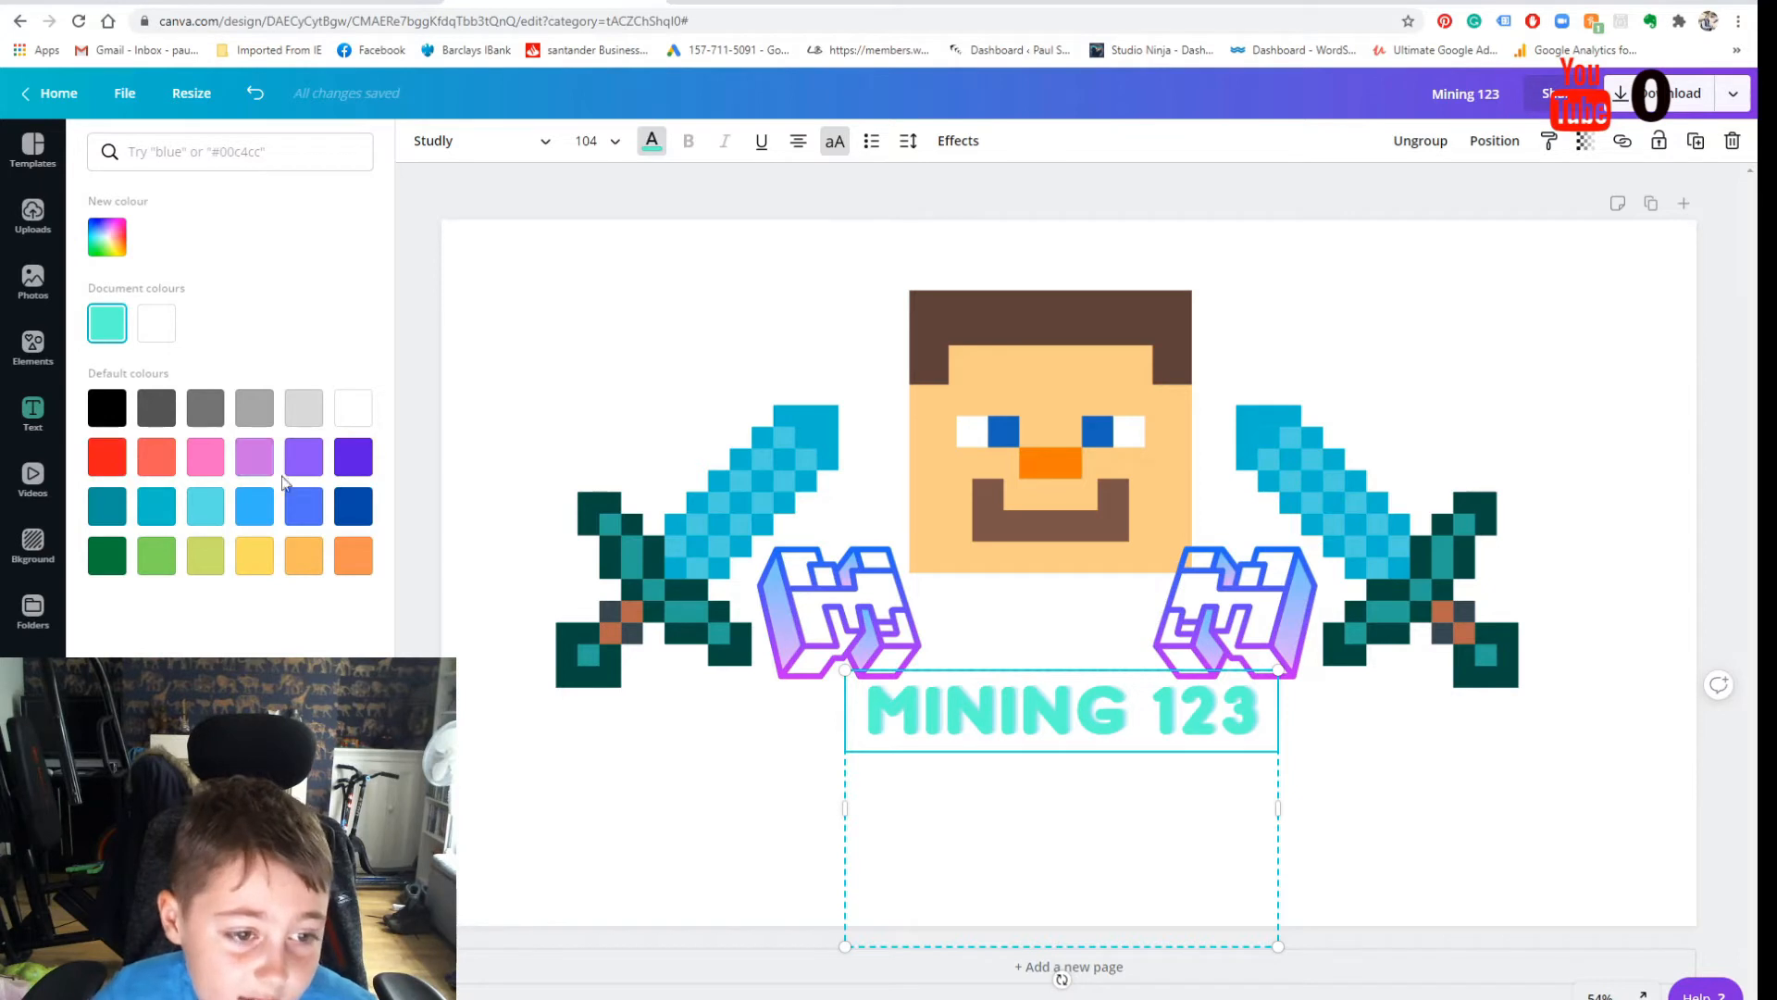
click(119, 479)
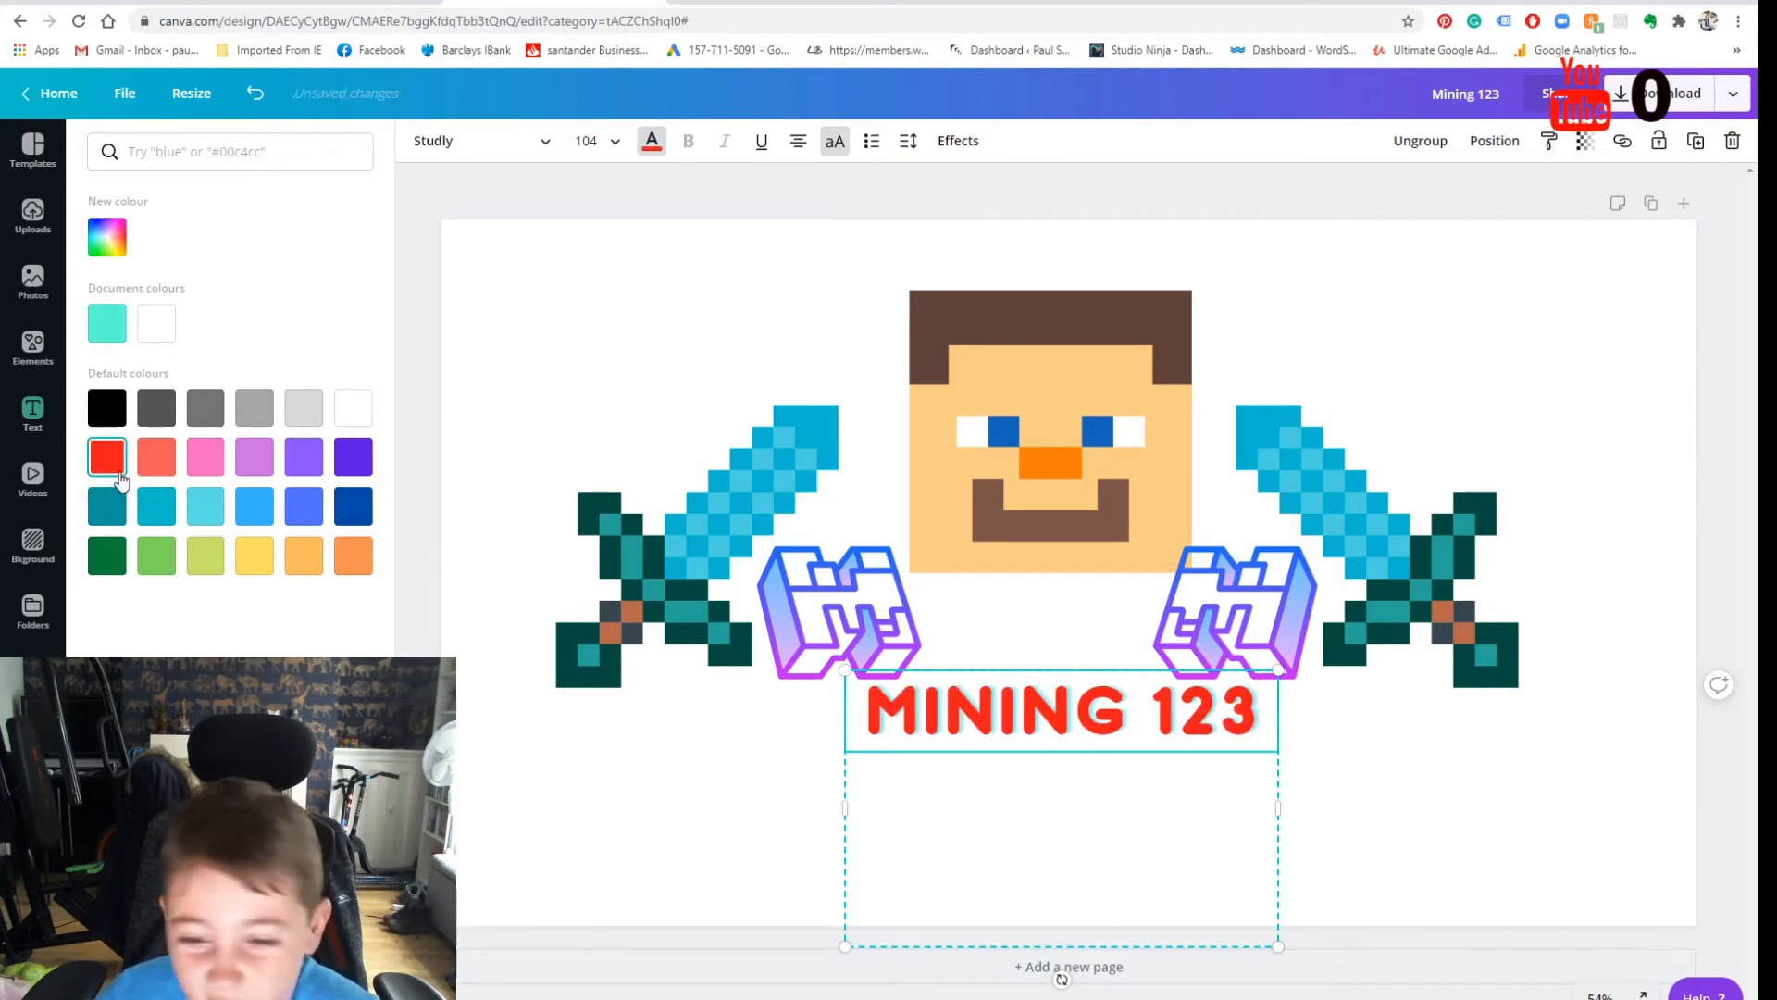
key(Escape)
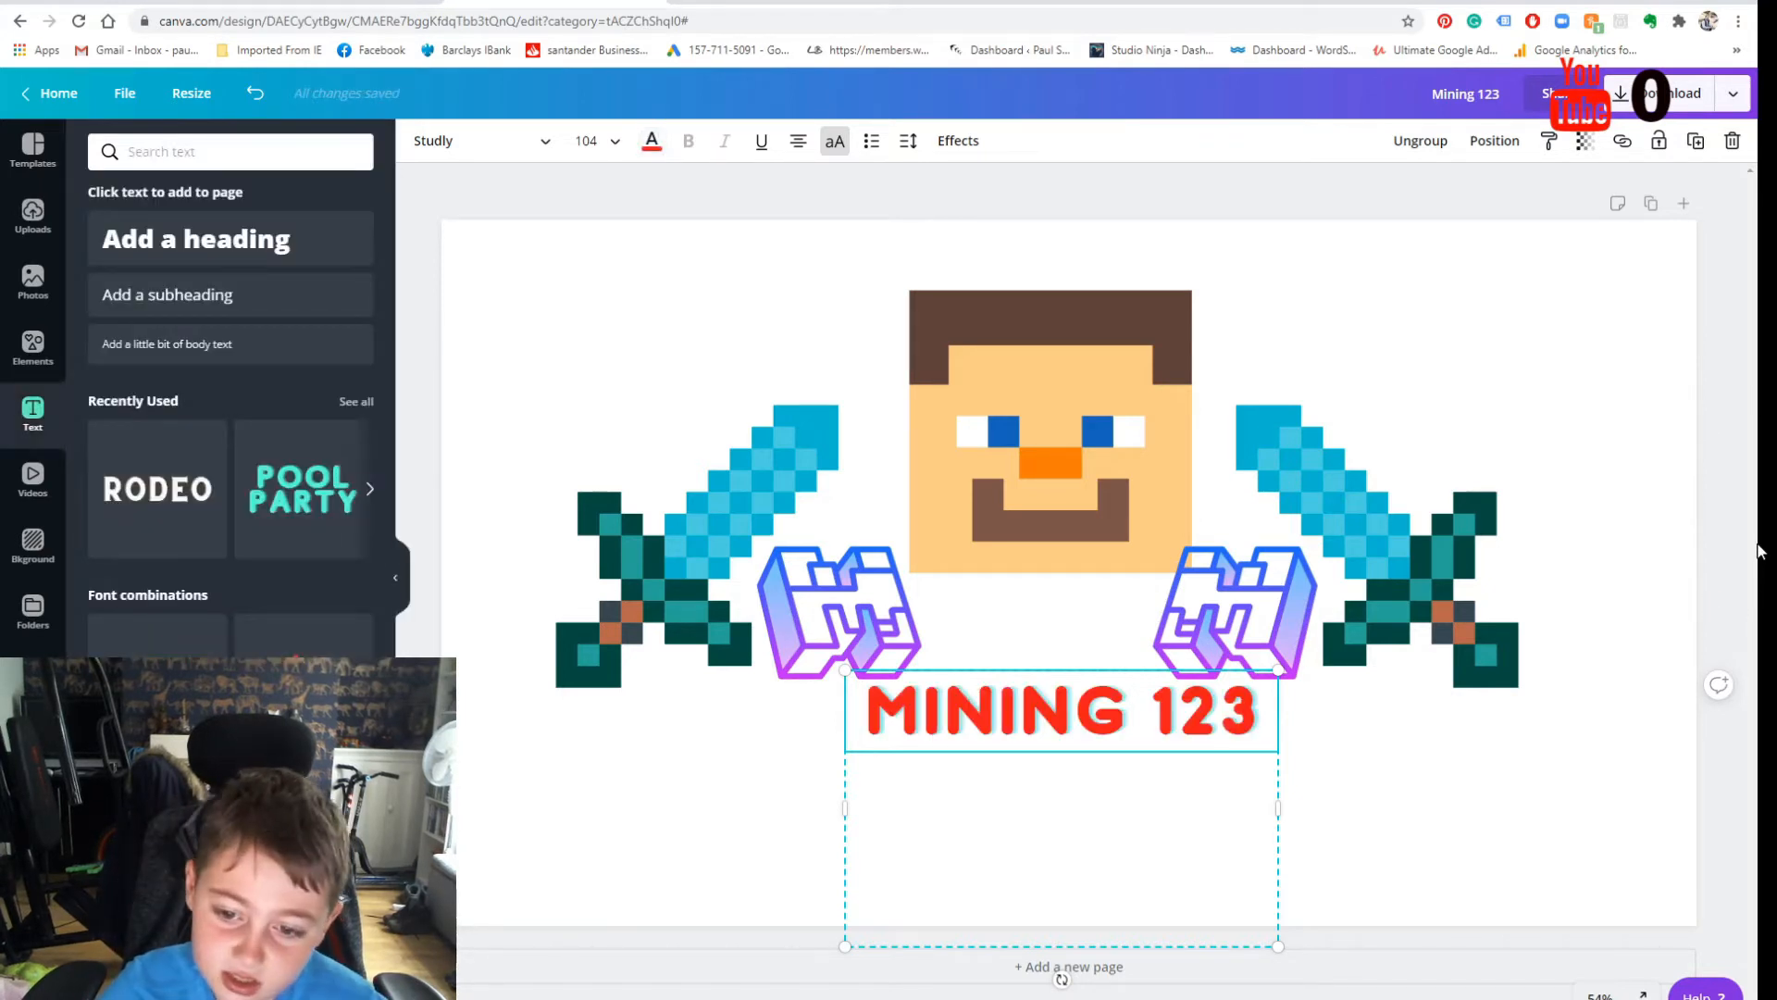
key(Escape)
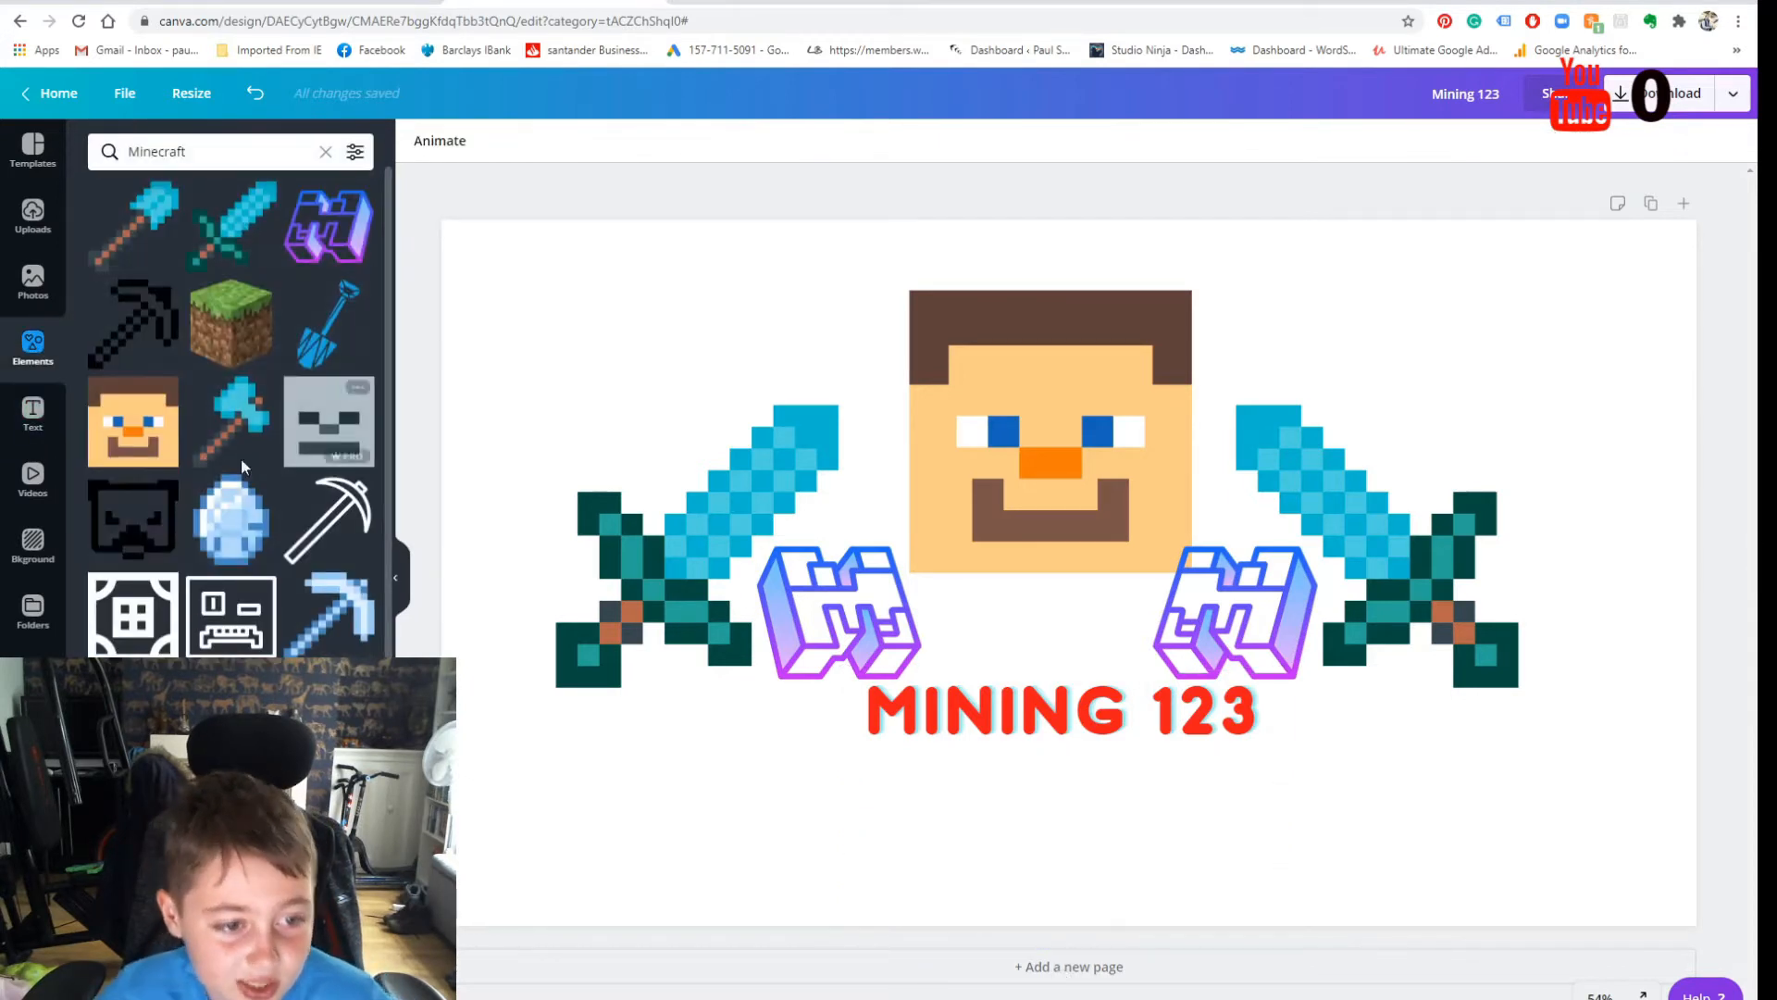
Step: Search the backgrounds for minecraft and clear the search term
scroll(241, 458, down, 3)
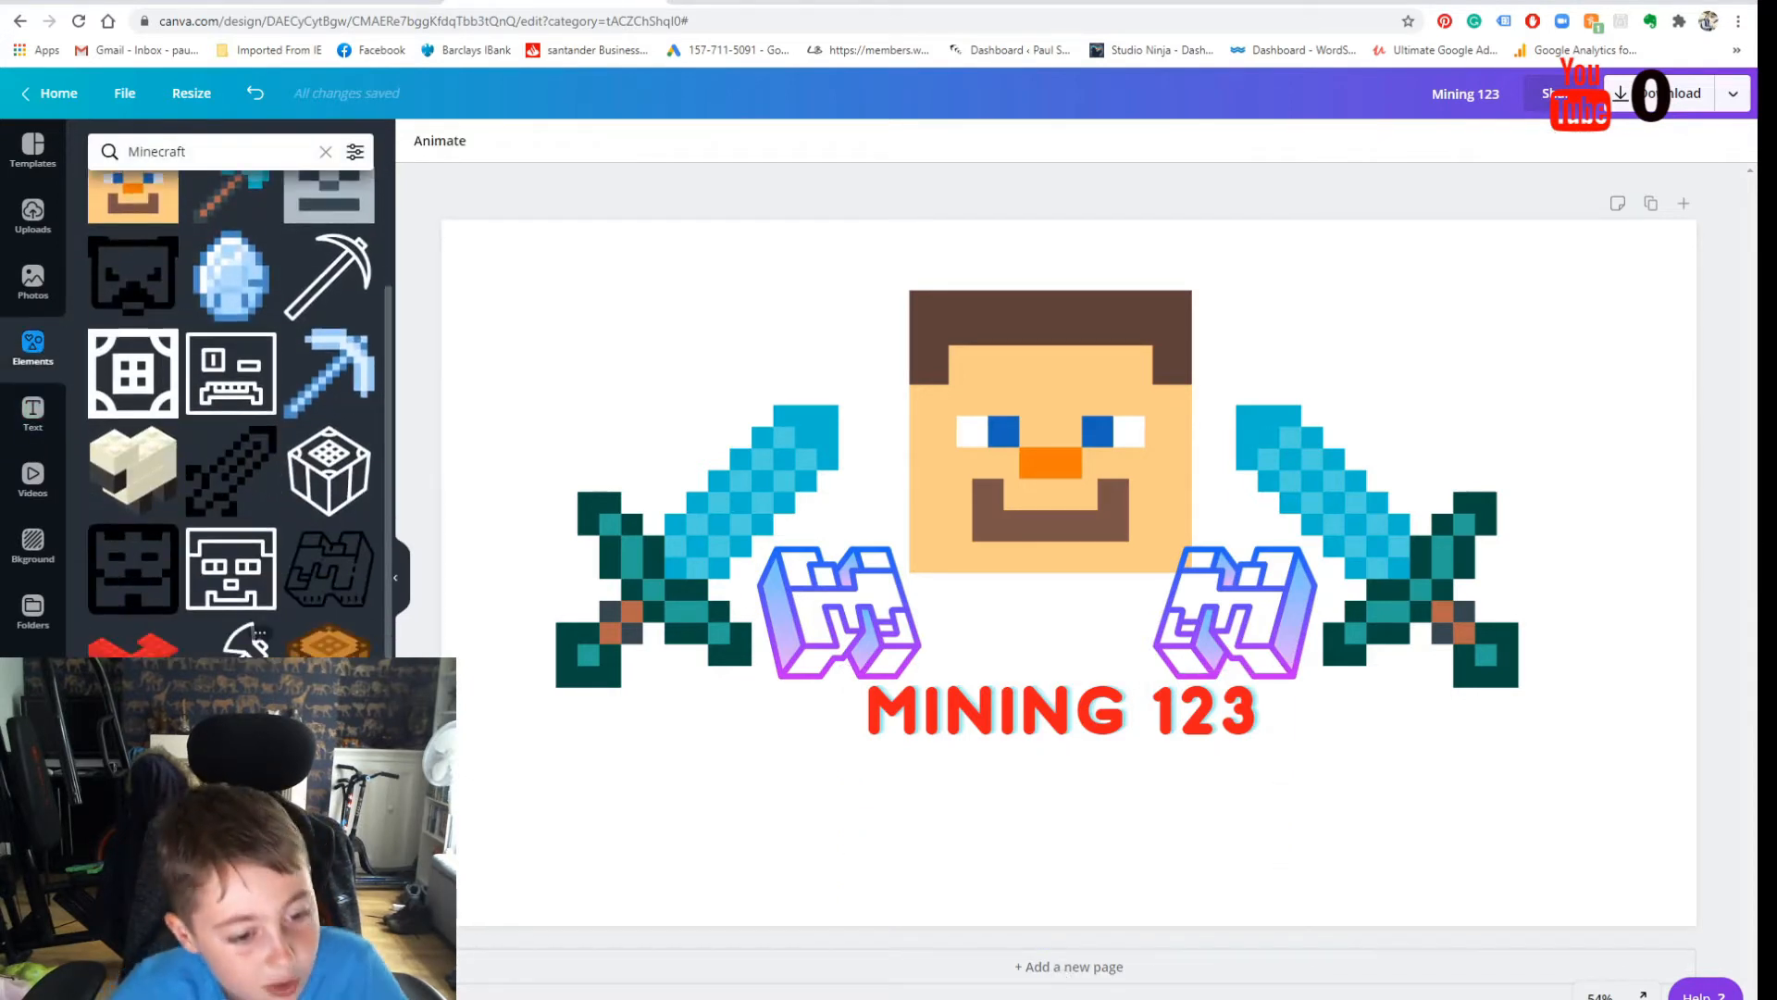
click(30, 539)
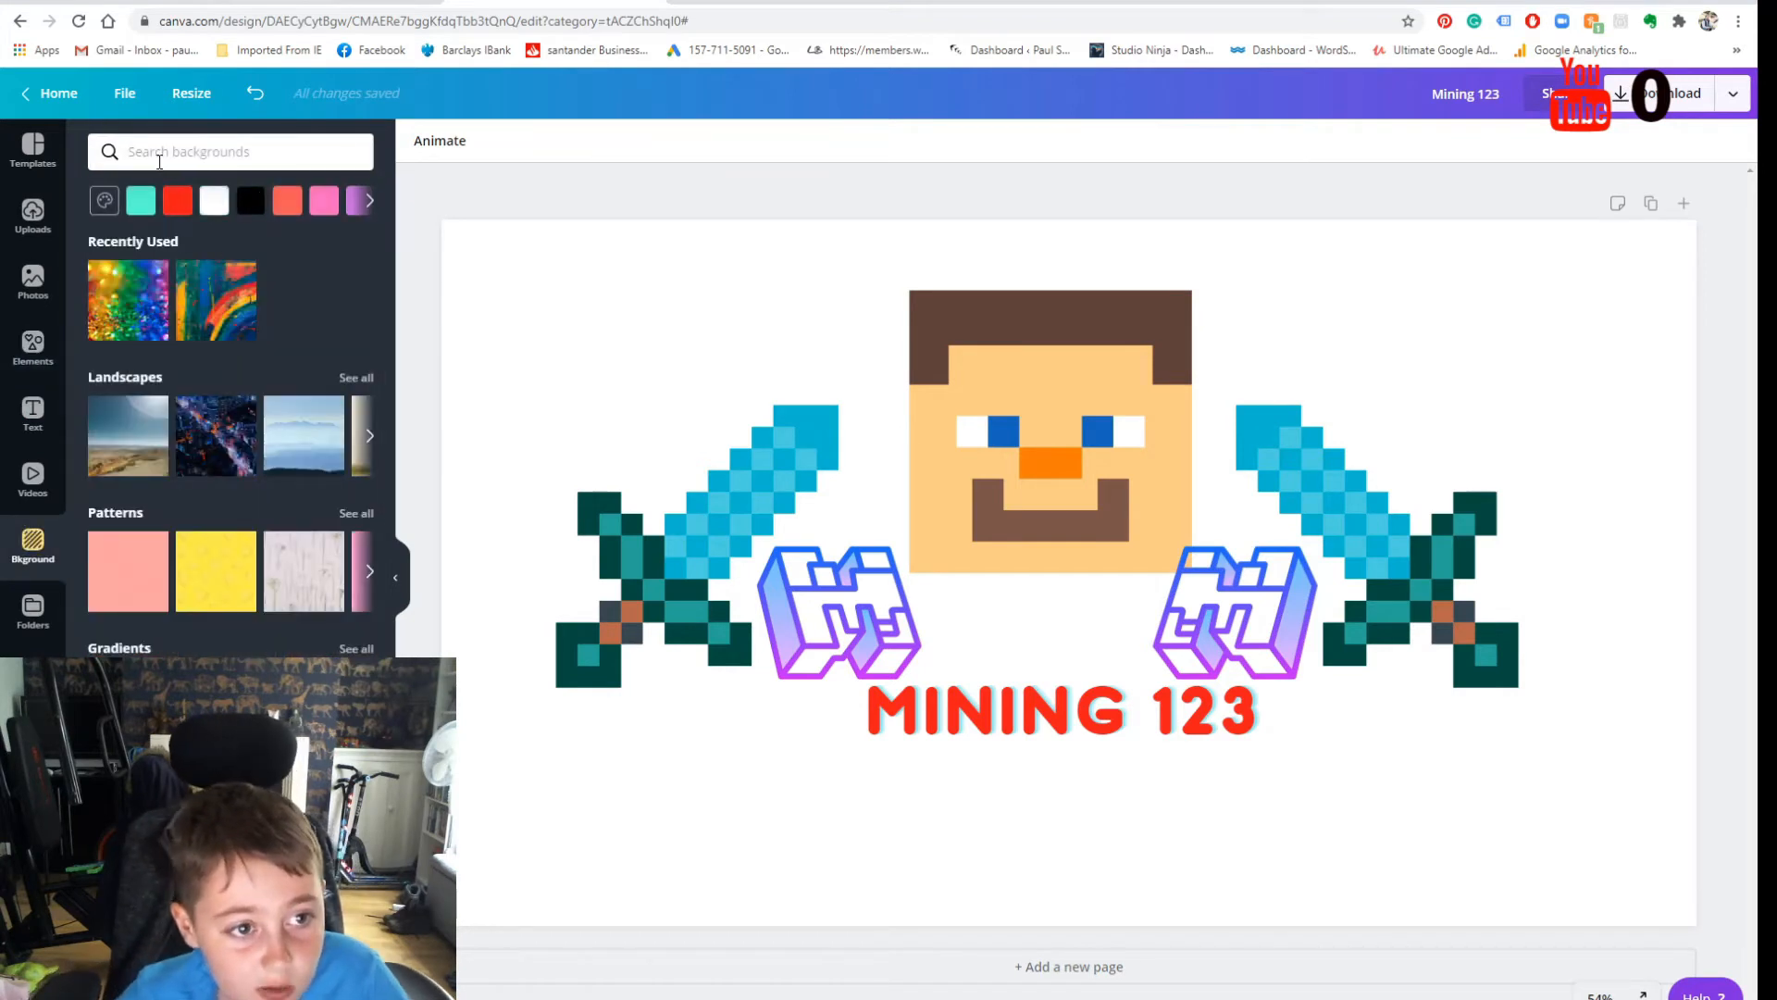
click(159, 153)
text(minn)
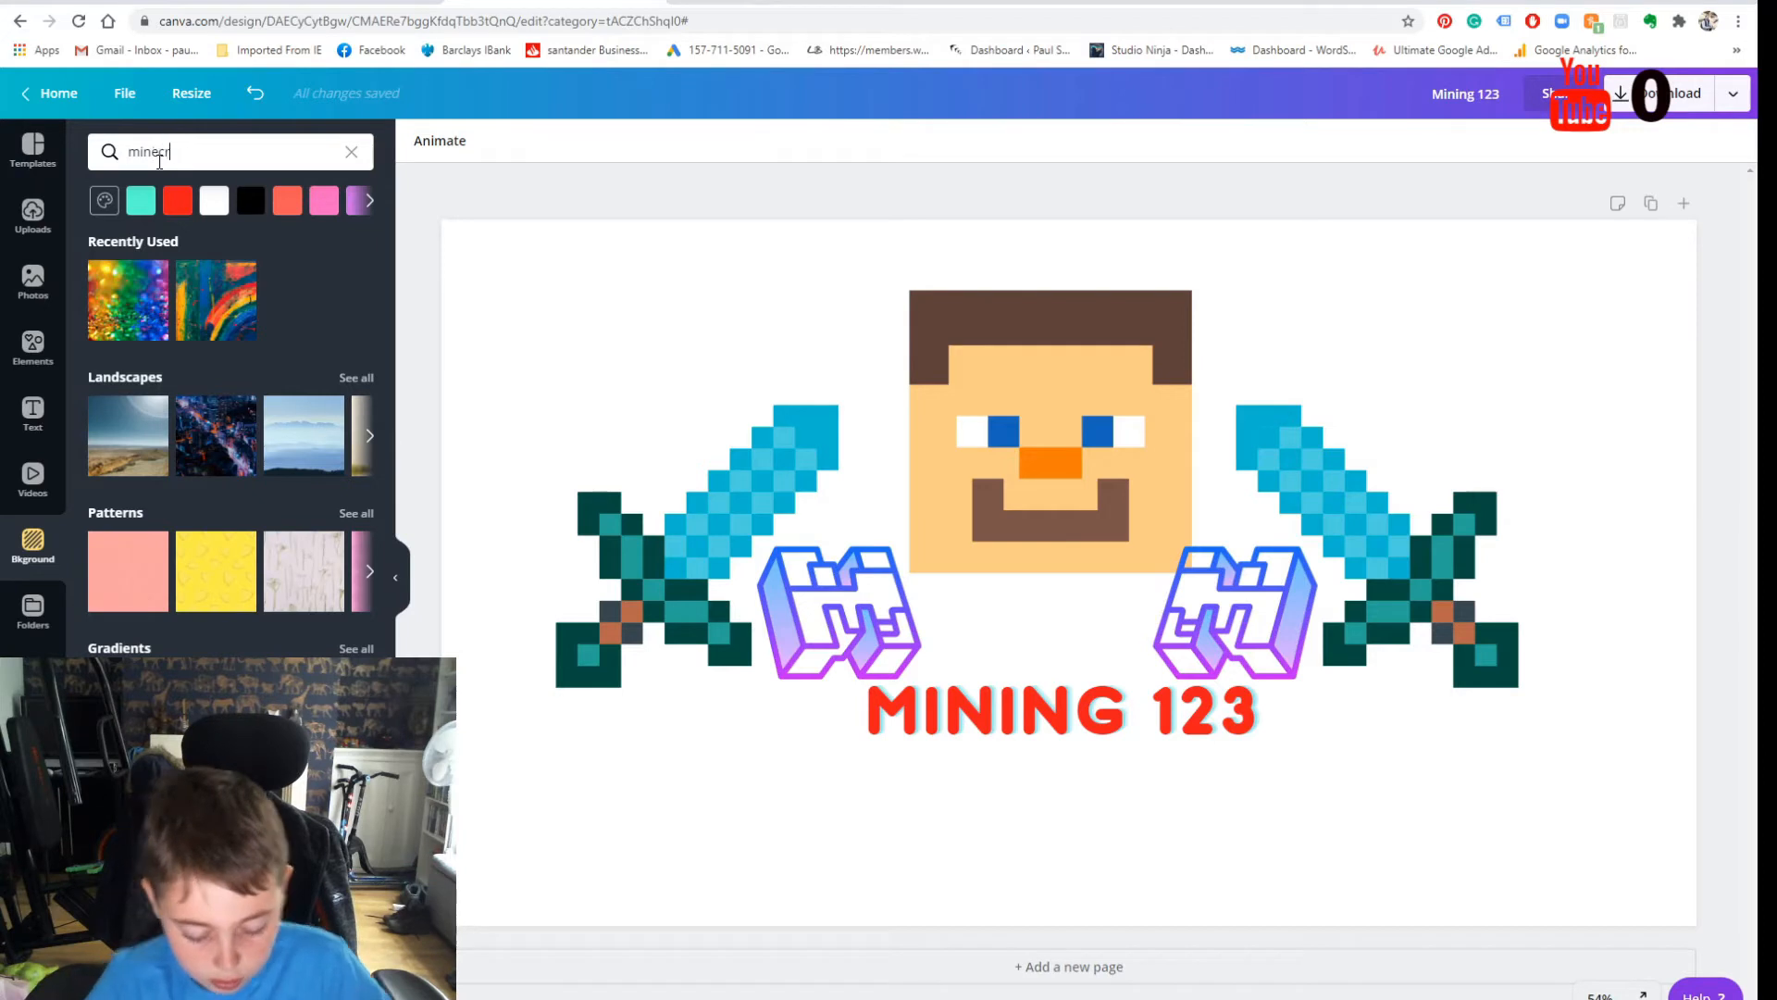
key(Return)
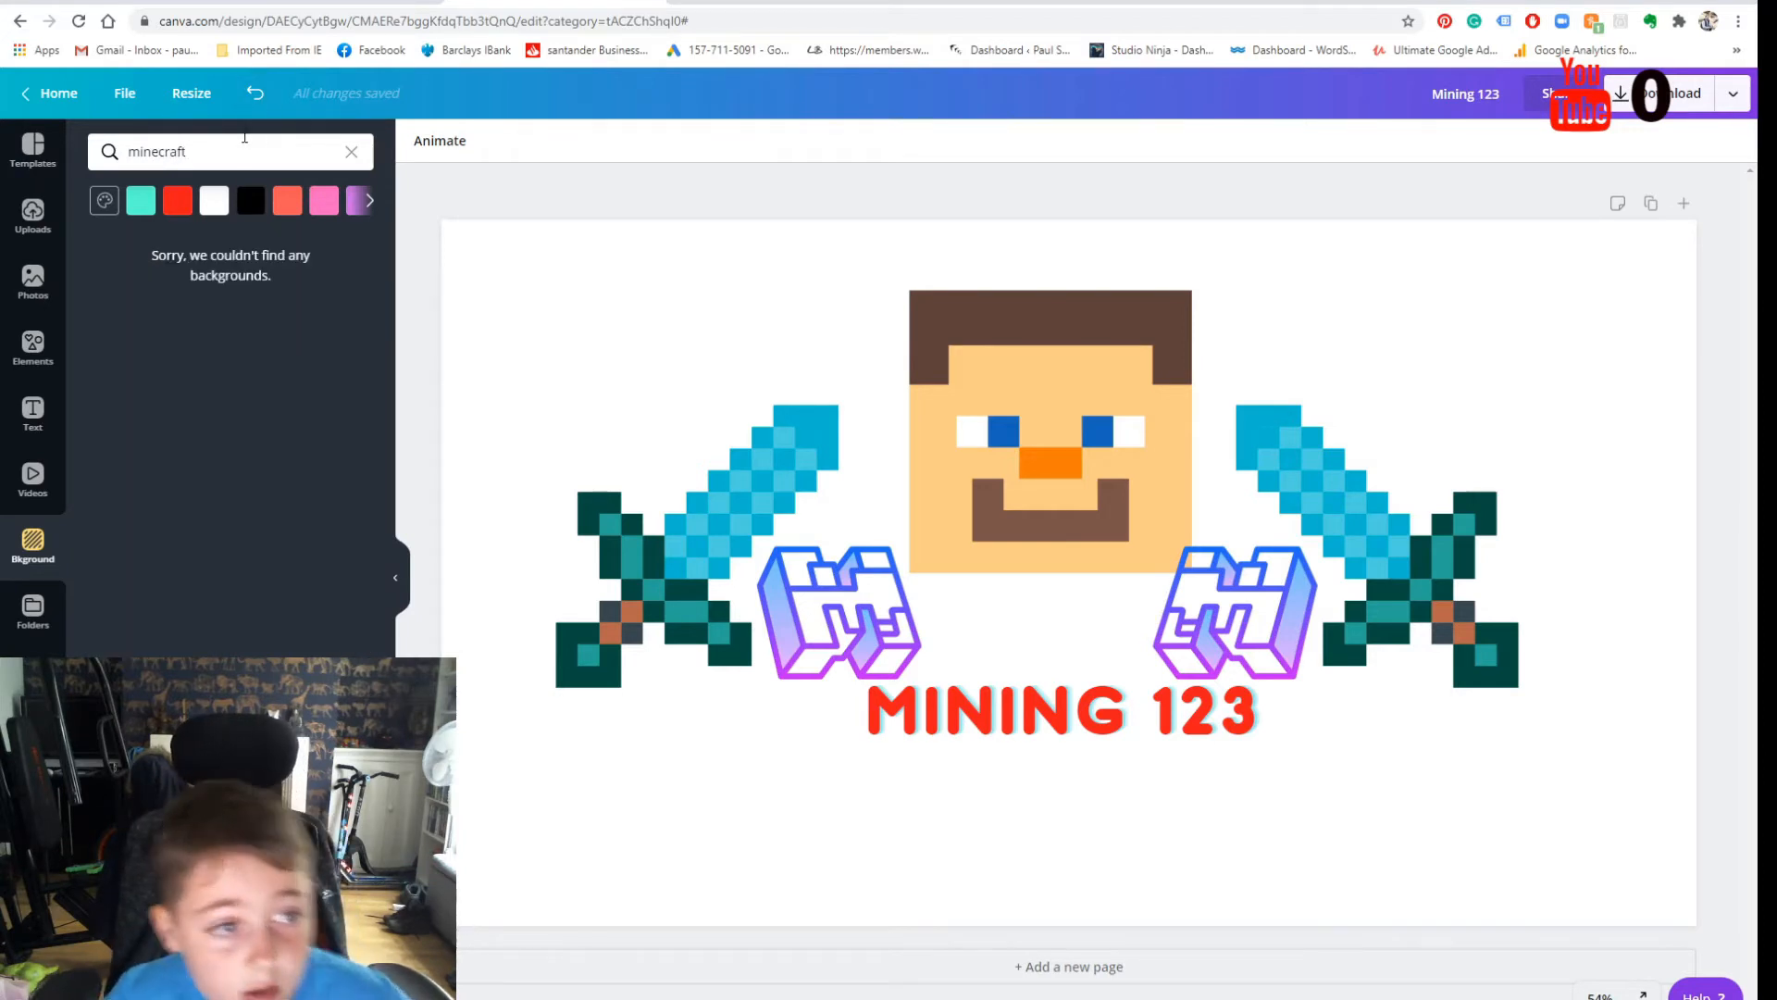
double_click(185, 153)
key(BackSpace)
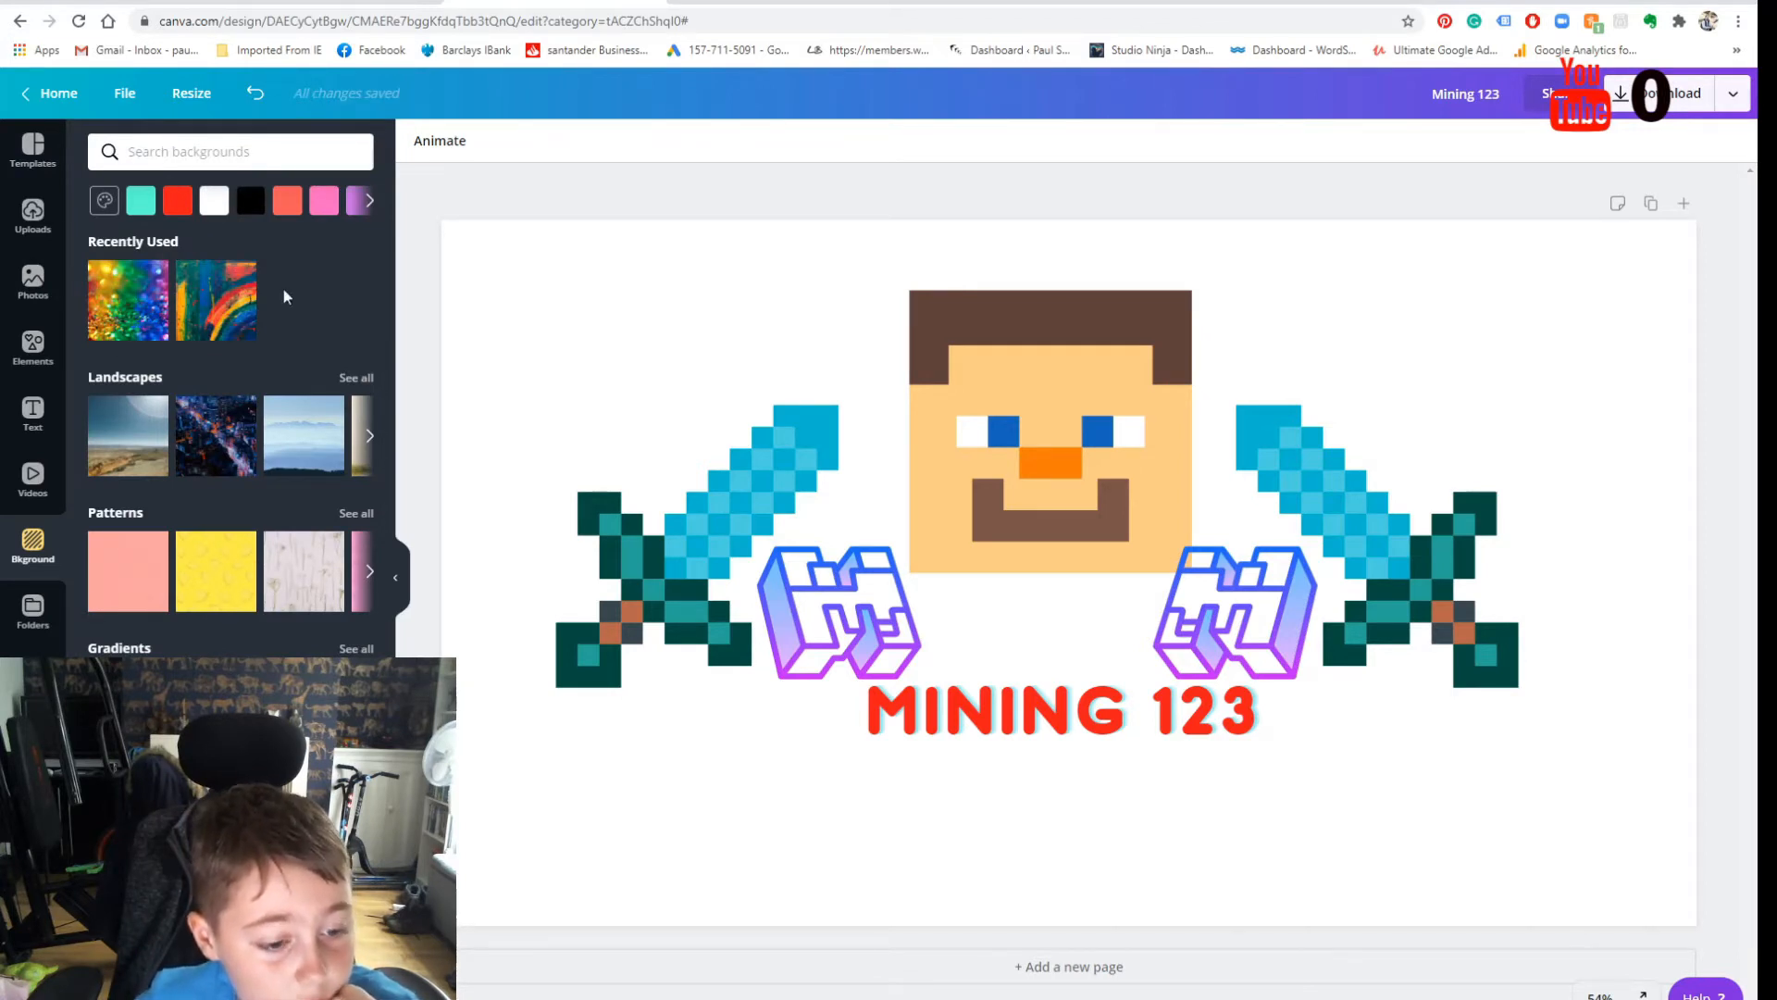
Step: Try the multicoloured paint background and the colourful confetti background behind the artwork
scroll(284, 297, down, 10)
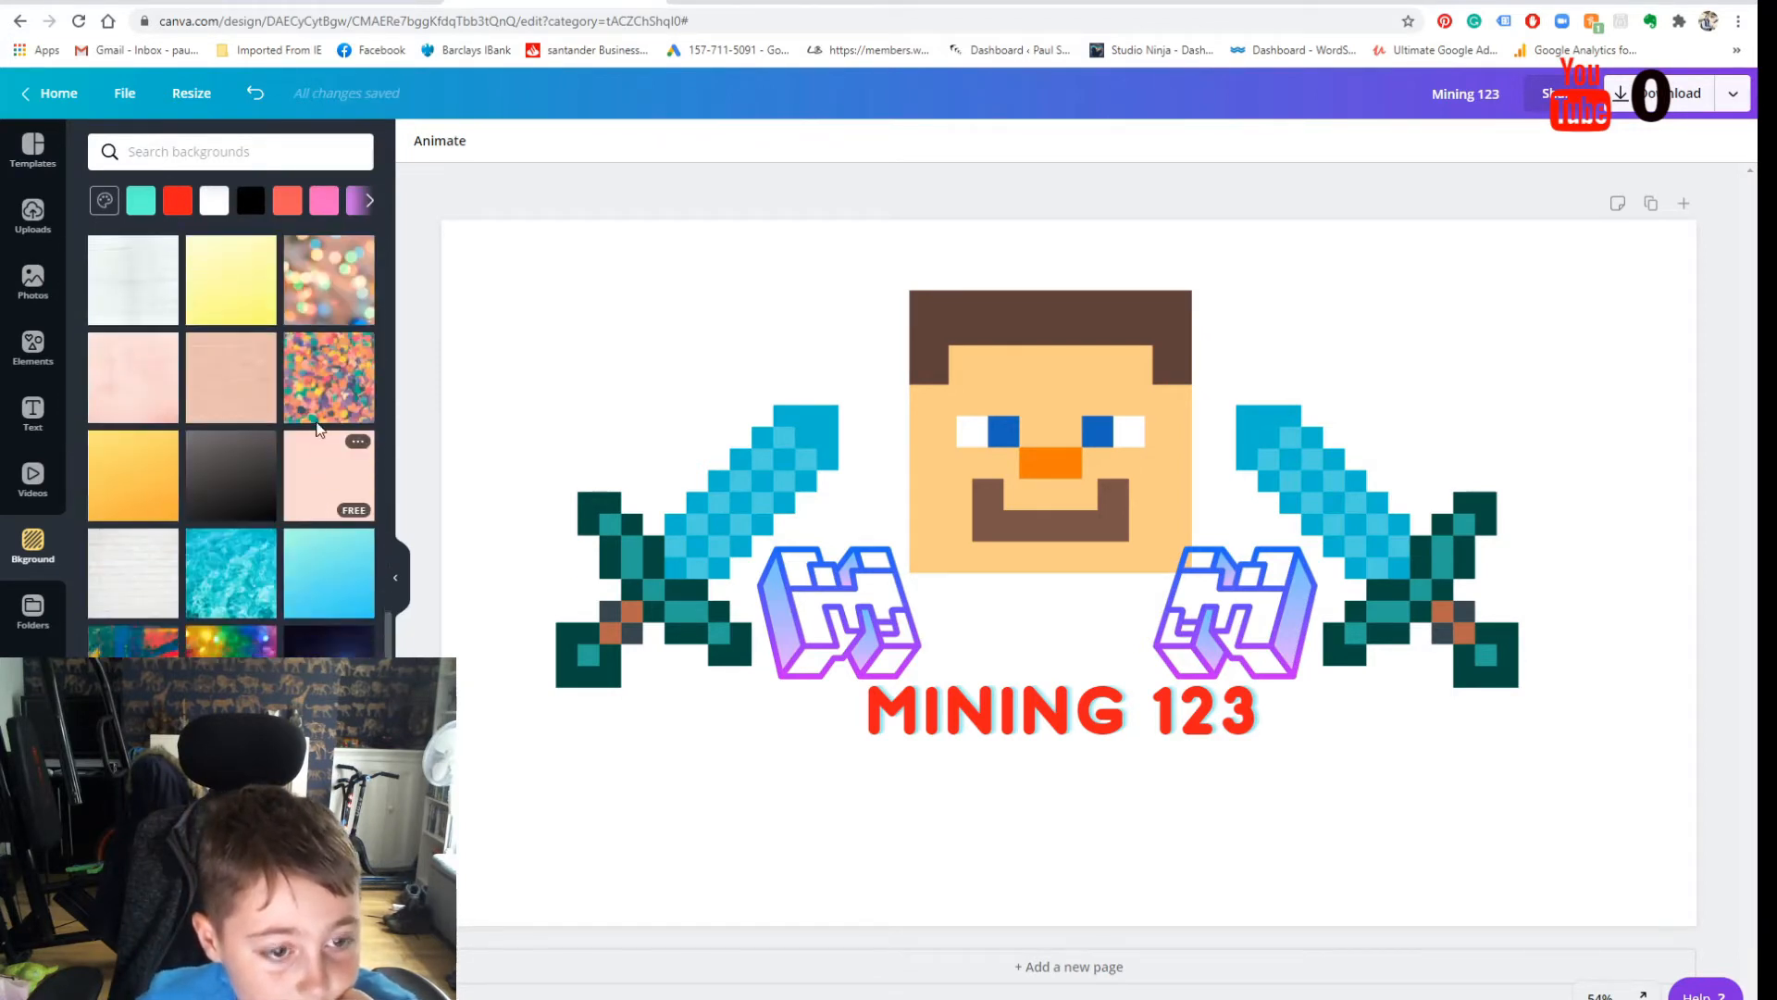
scroll(279, 457, up, 3)
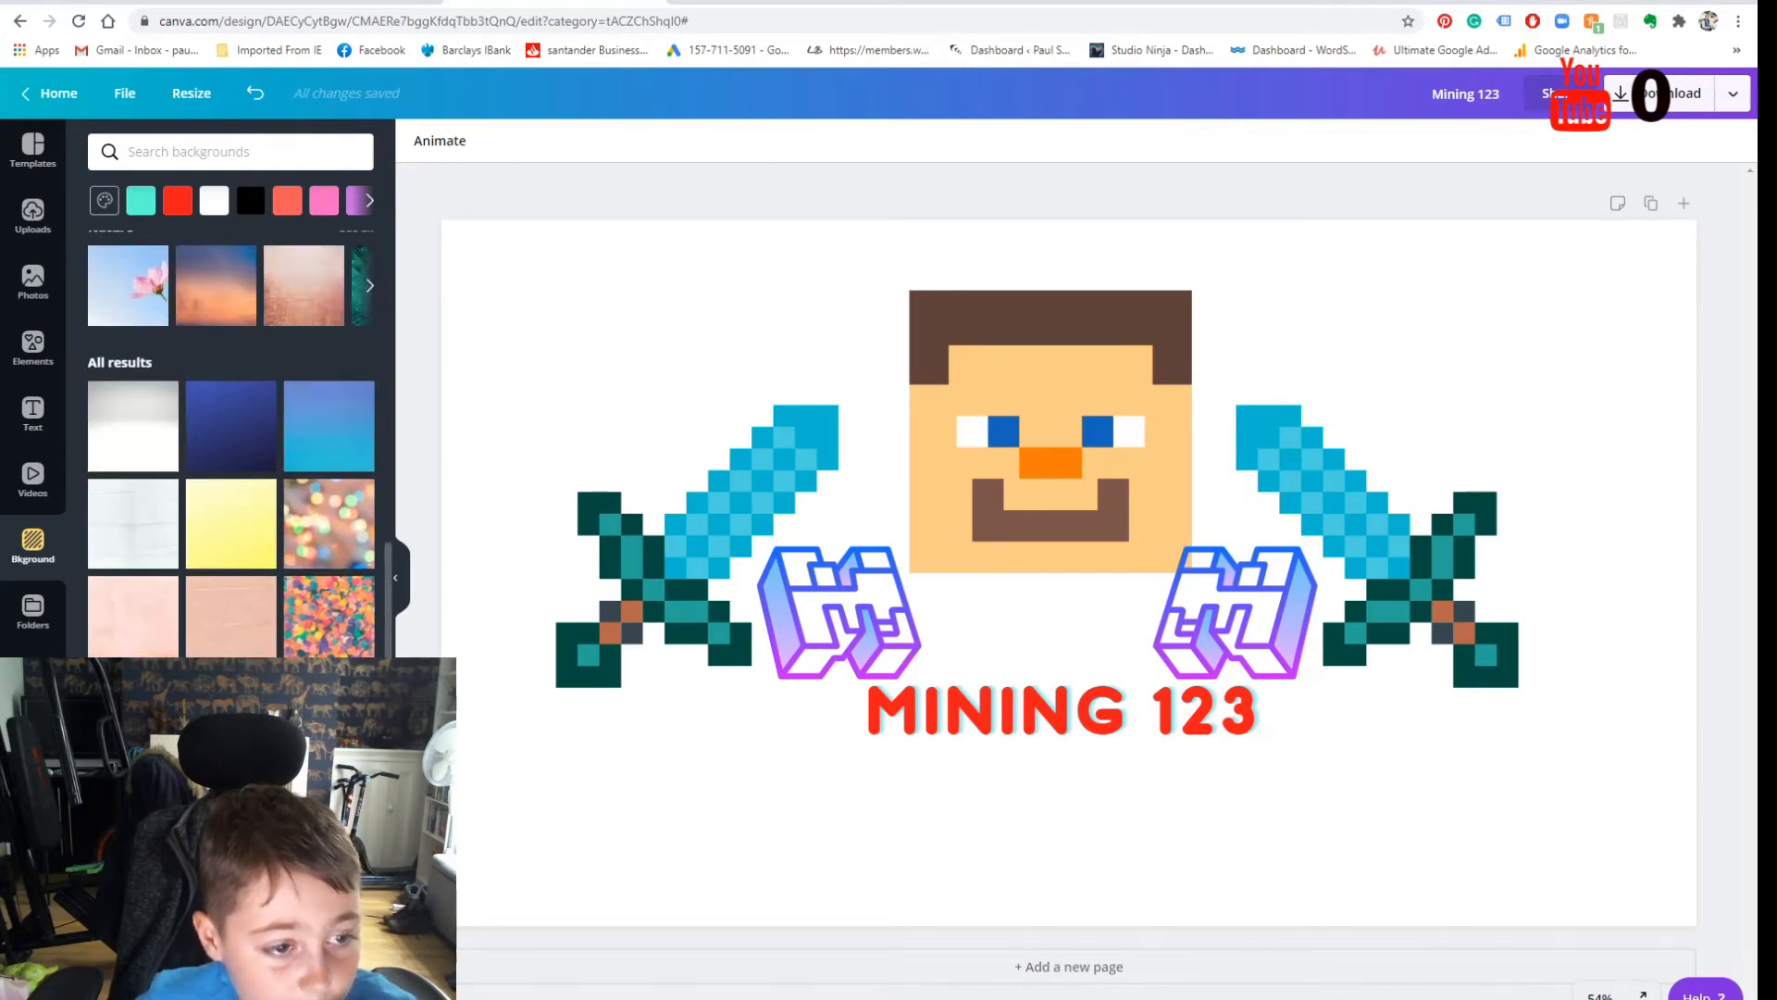
scroll(232, 444, down, 2)
scroll(231, 444, down, 2)
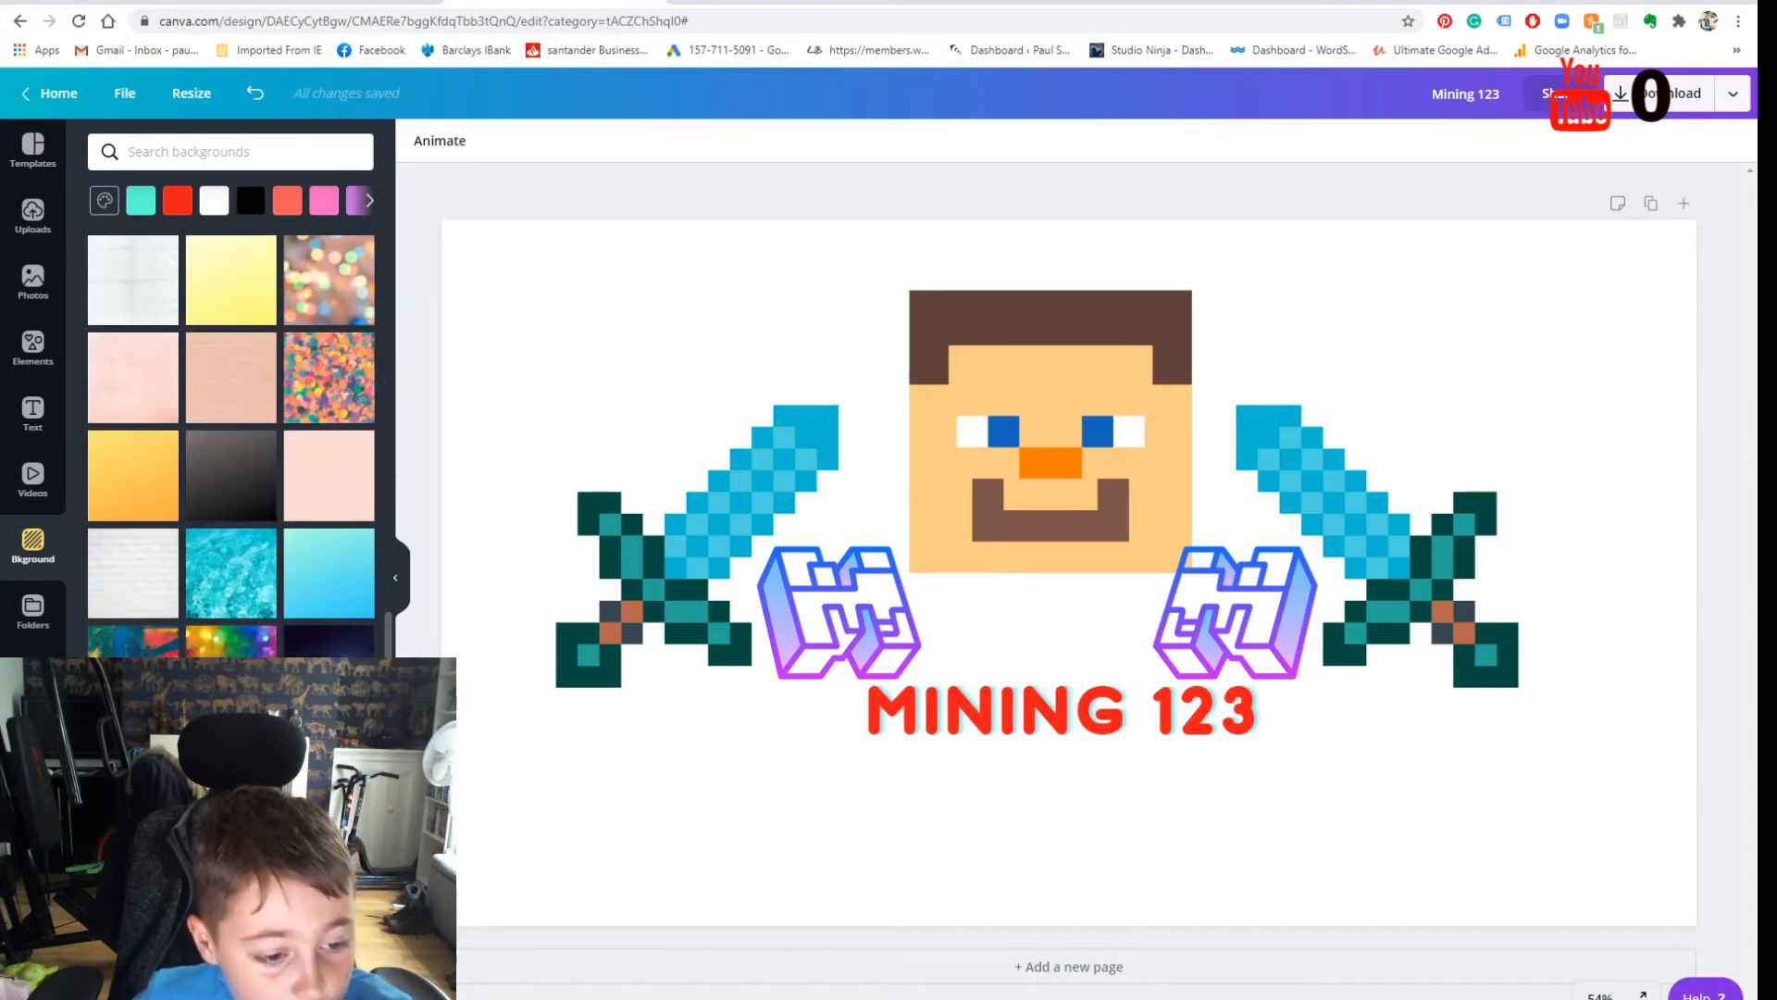
click(222, 643)
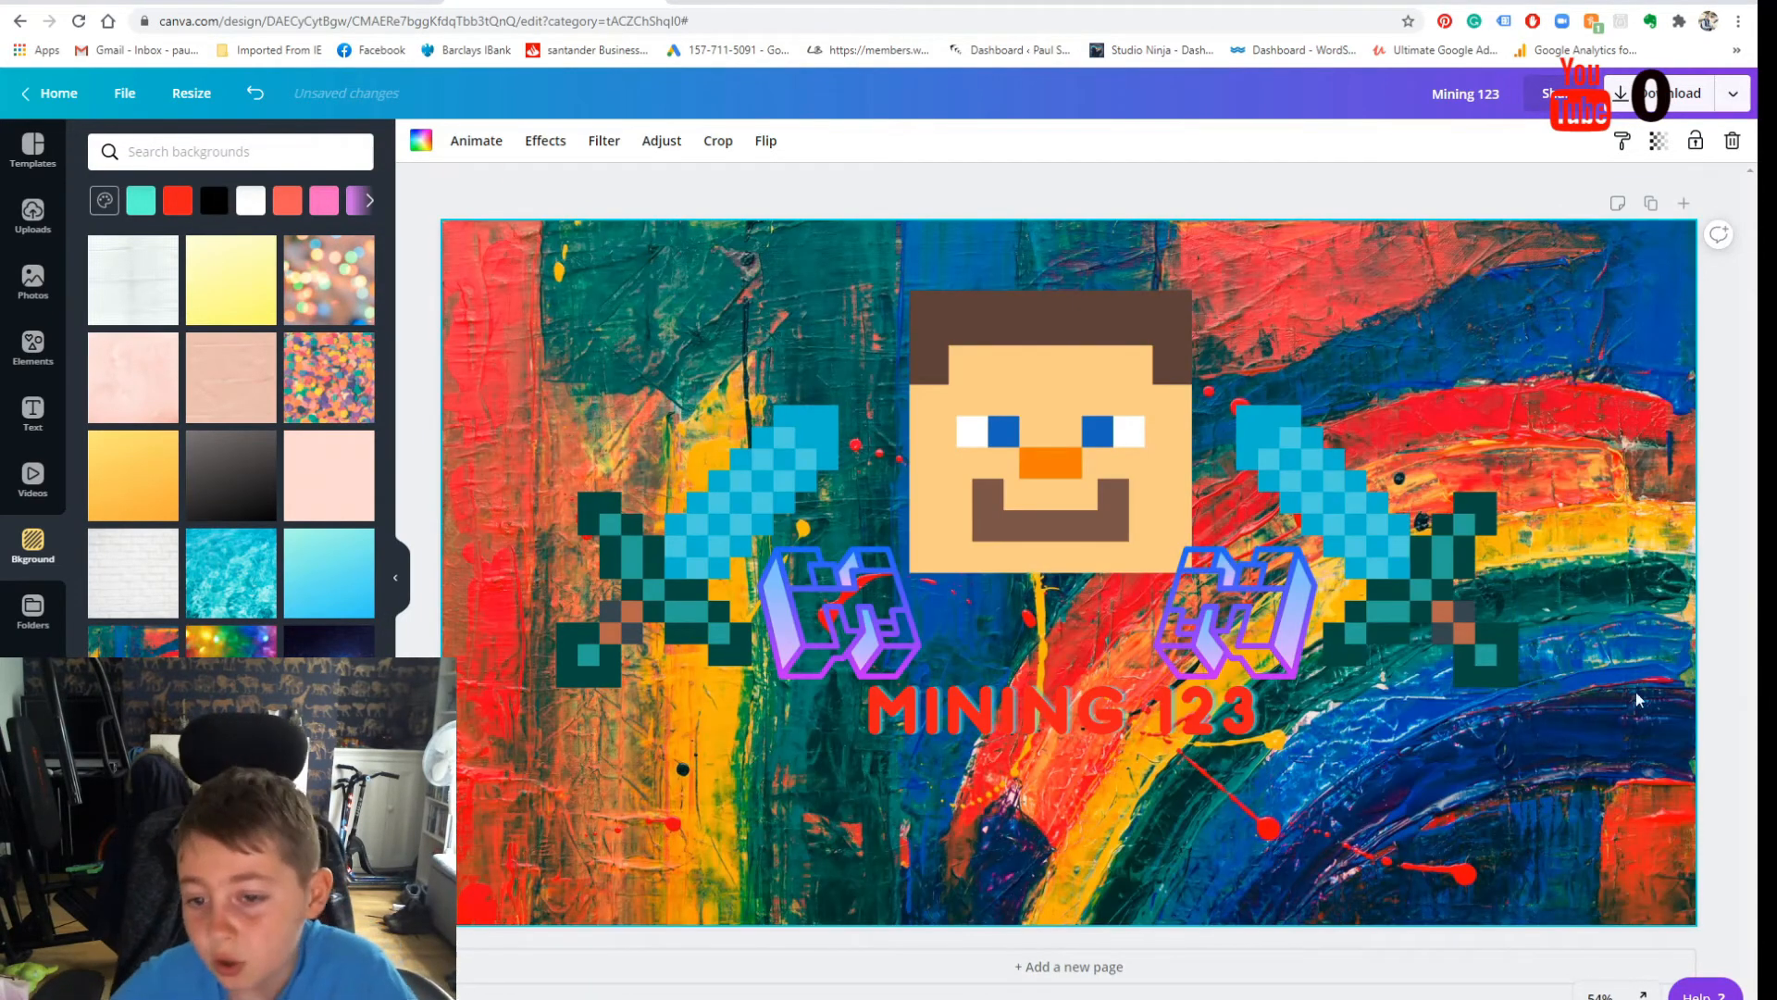
click(337, 361)
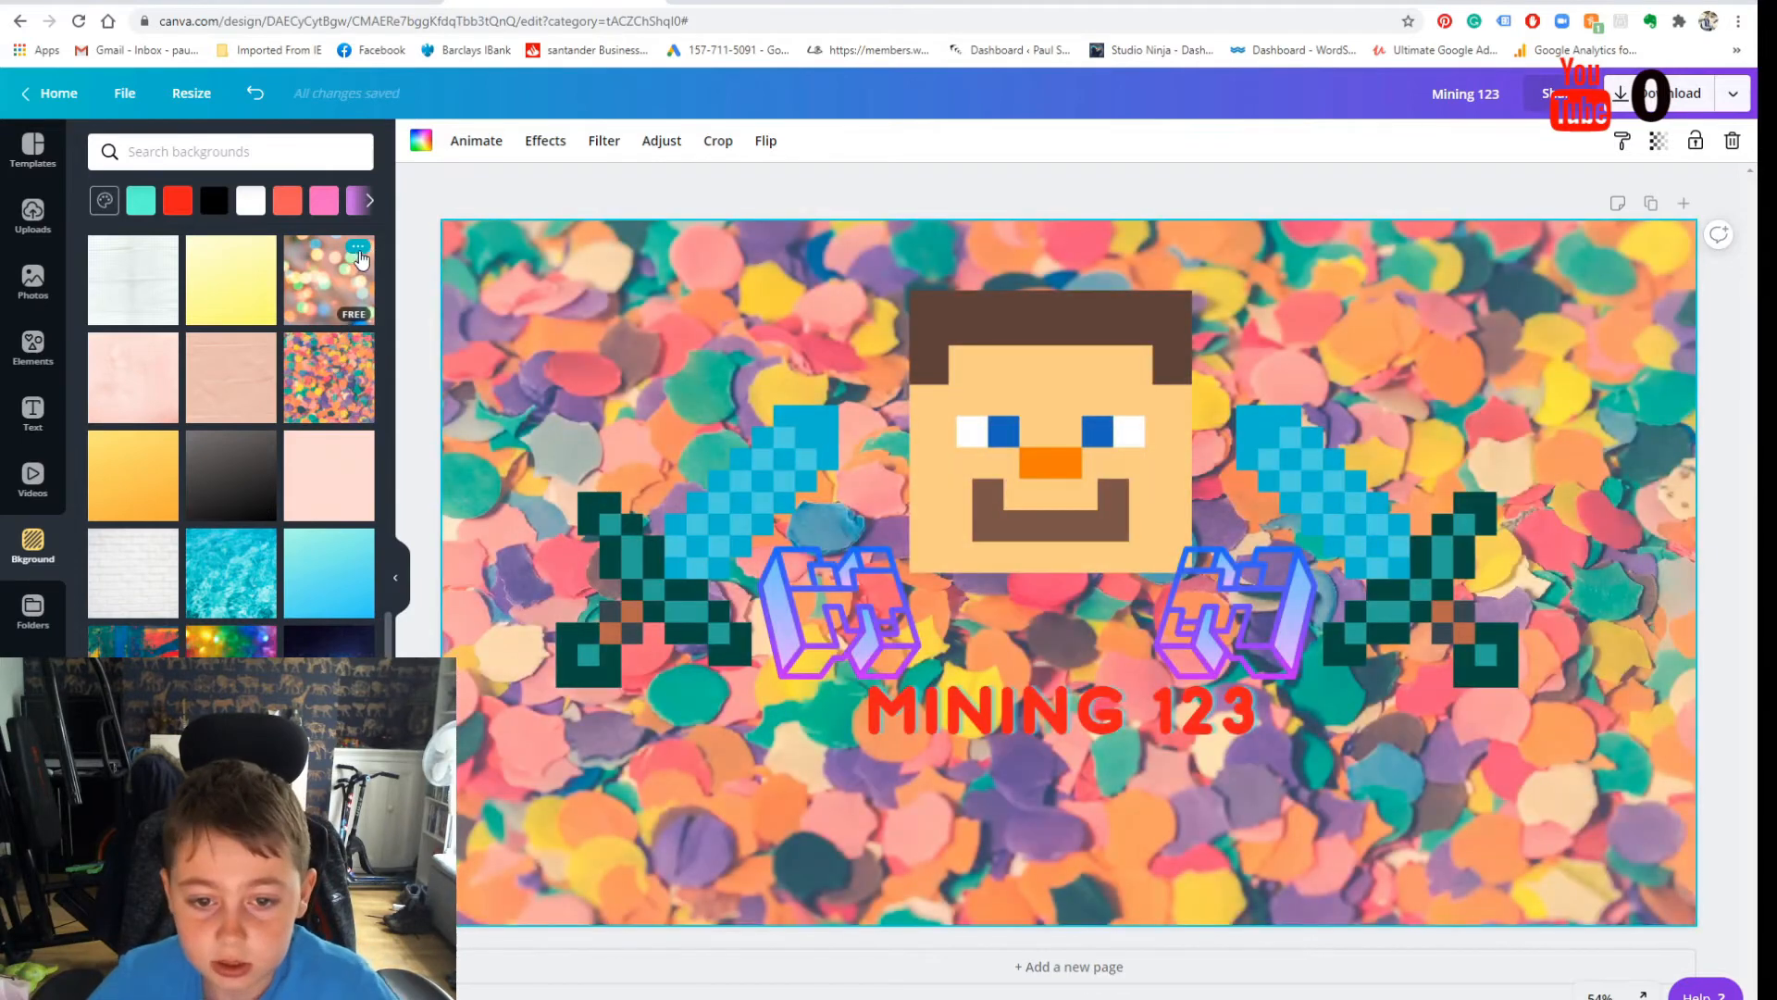
Step: Apply the blurred coloured lights background and set its brightness to -41
click(359, 263)
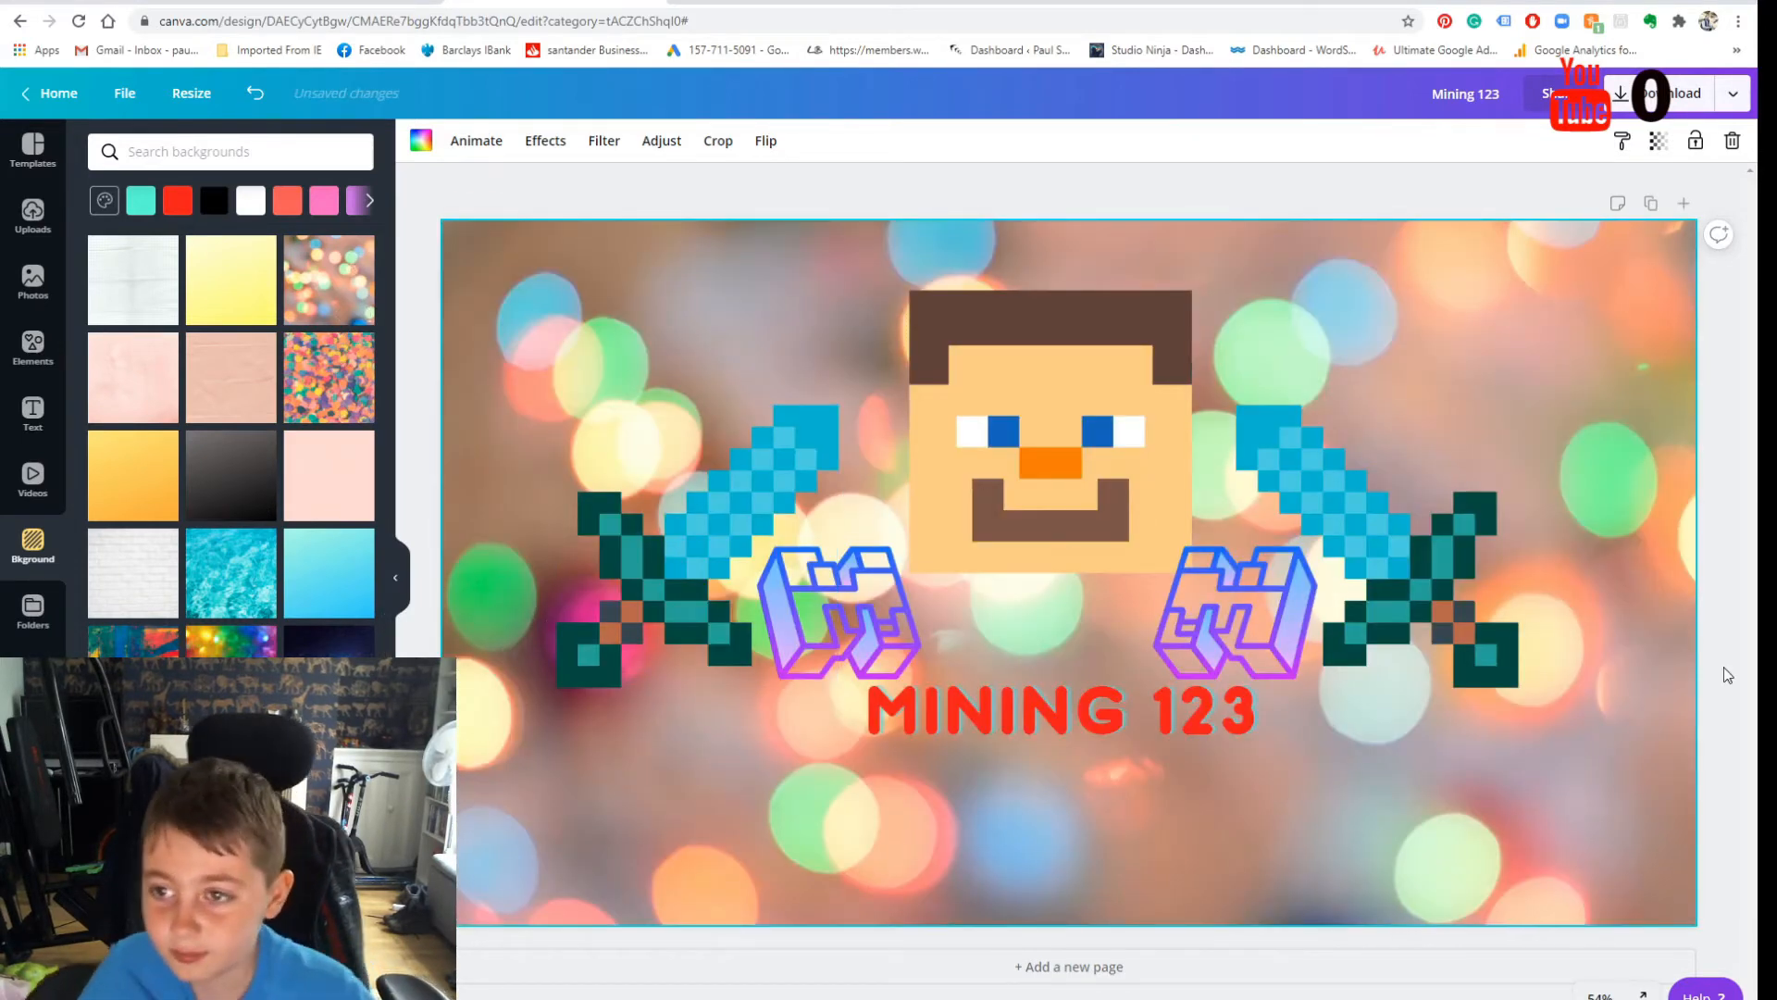
click(653, 141)
drag(250, 191, 215, 176)
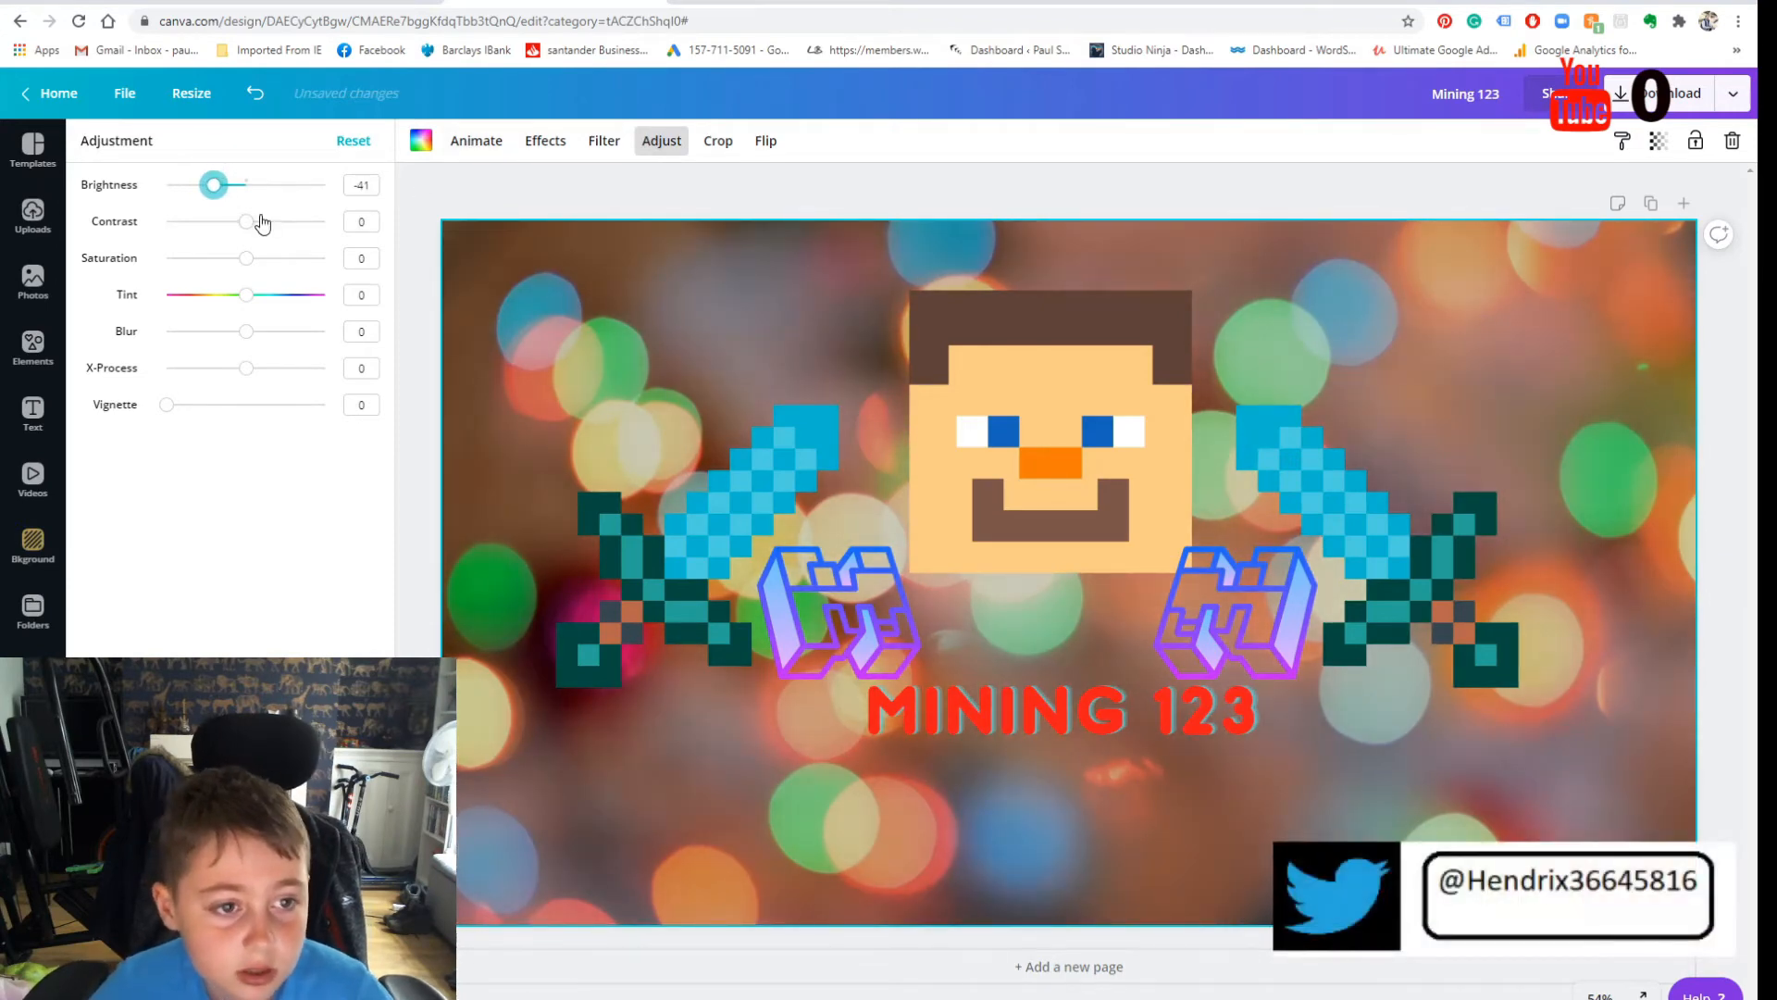
Step: Set the background image's contrast to 61 and its saturation to 100
drag(255, 227, 295, 226)
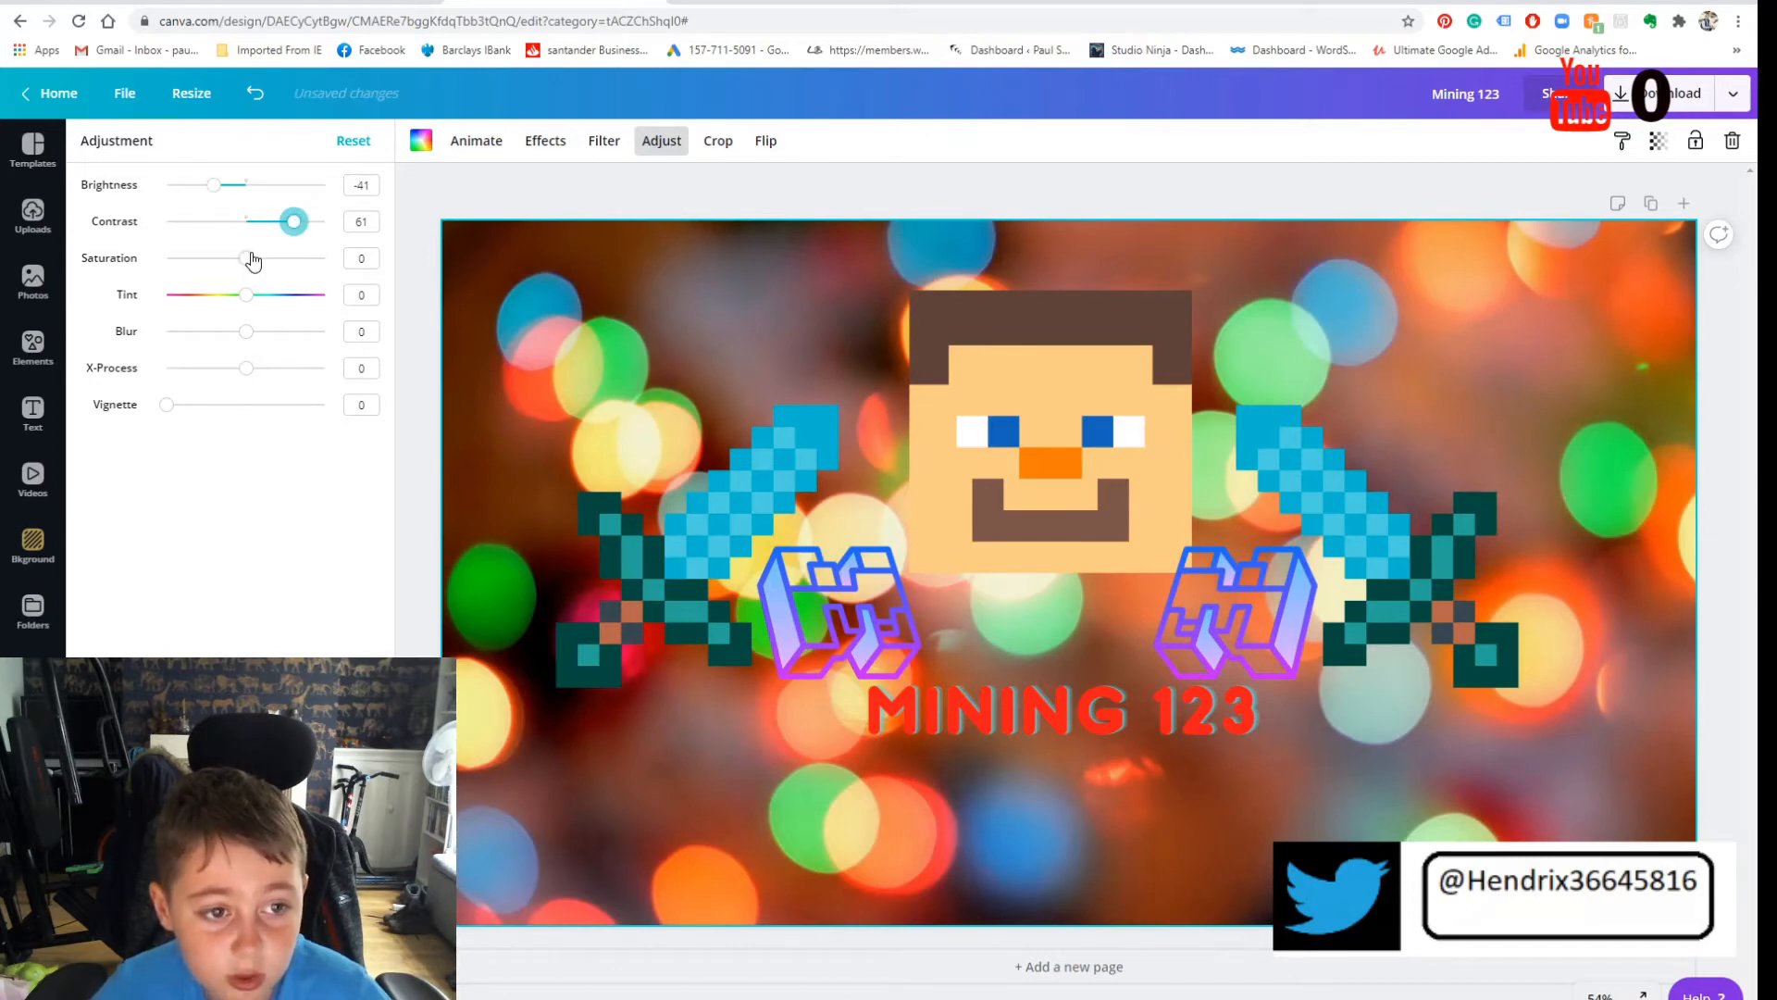
drag(250, 260, 352, 269)
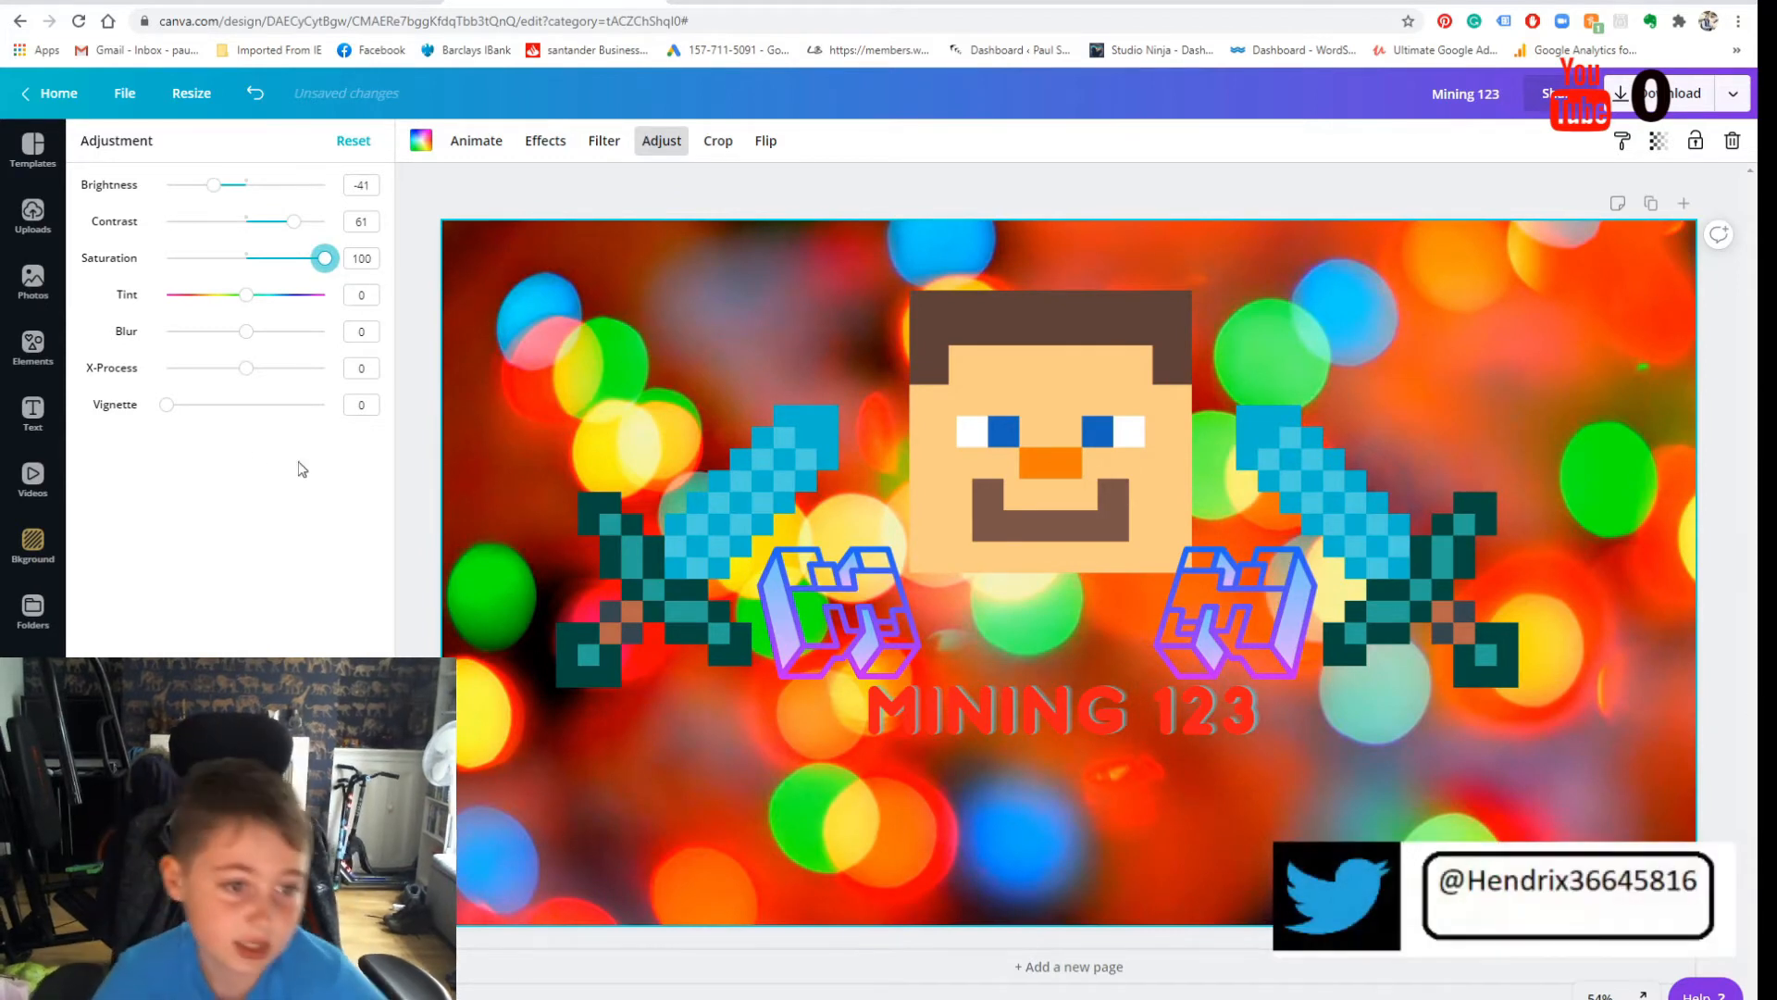
Step: Look through the image effects for the background and show the Pixelate variants
click(33, 544)
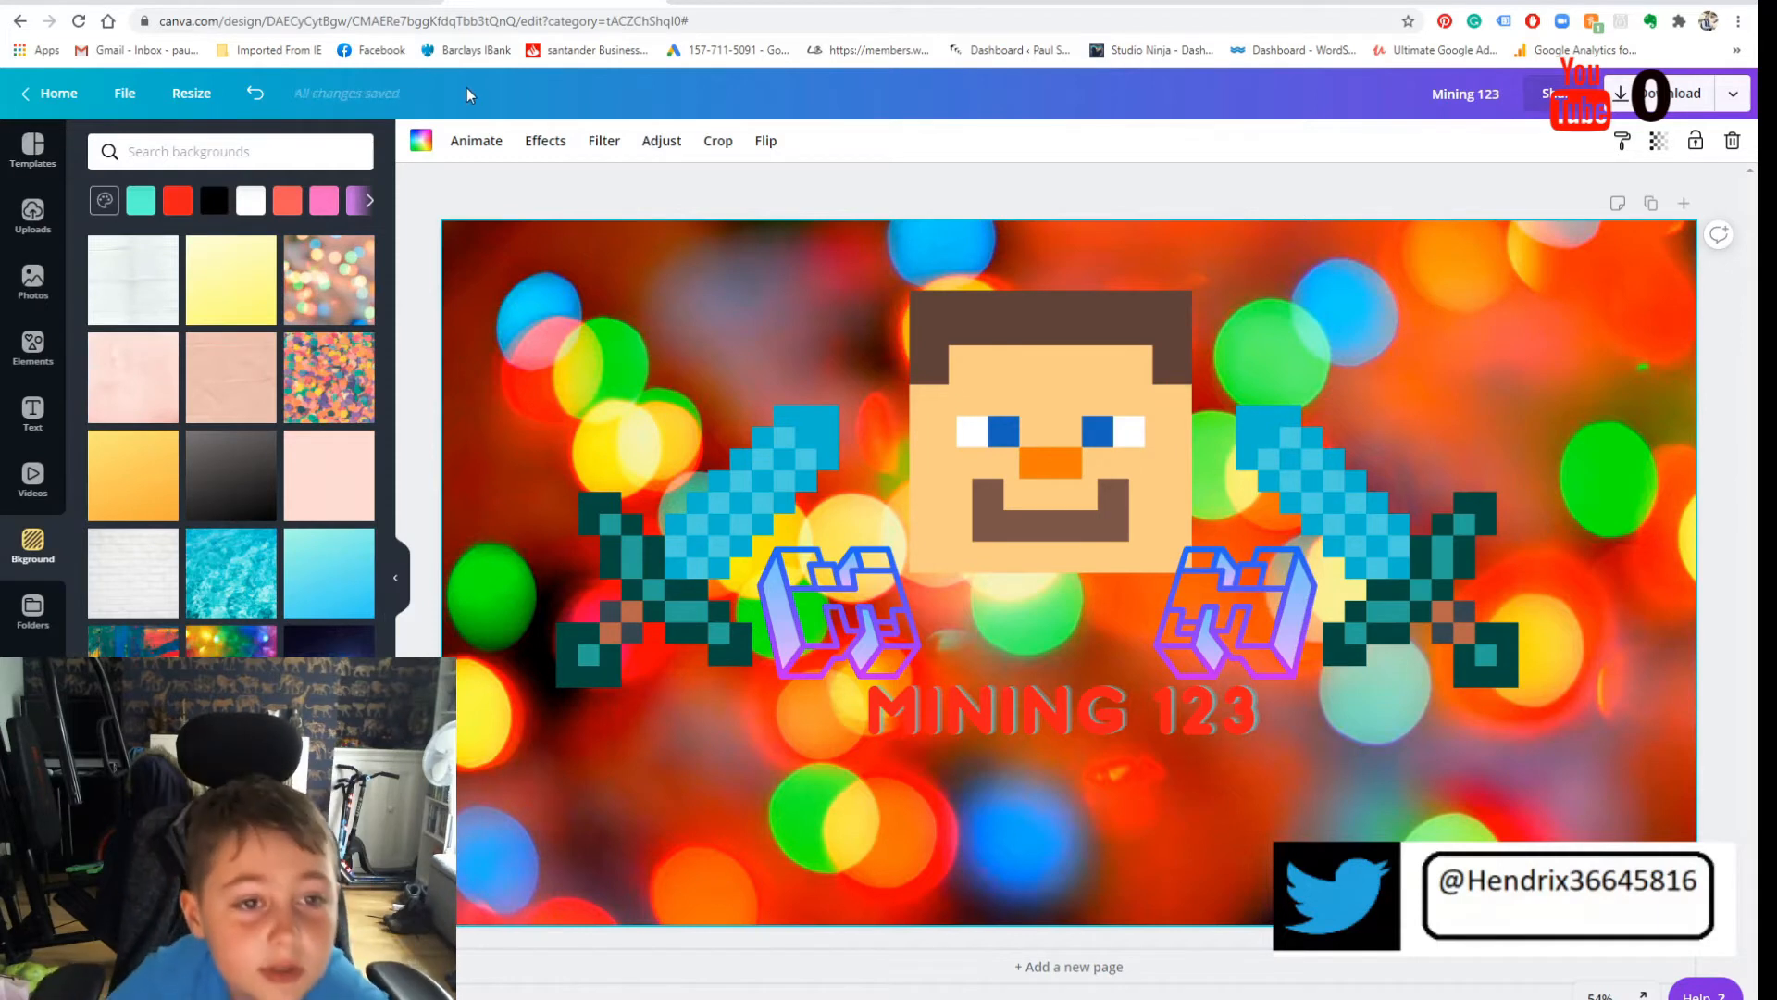
click(549, 151)
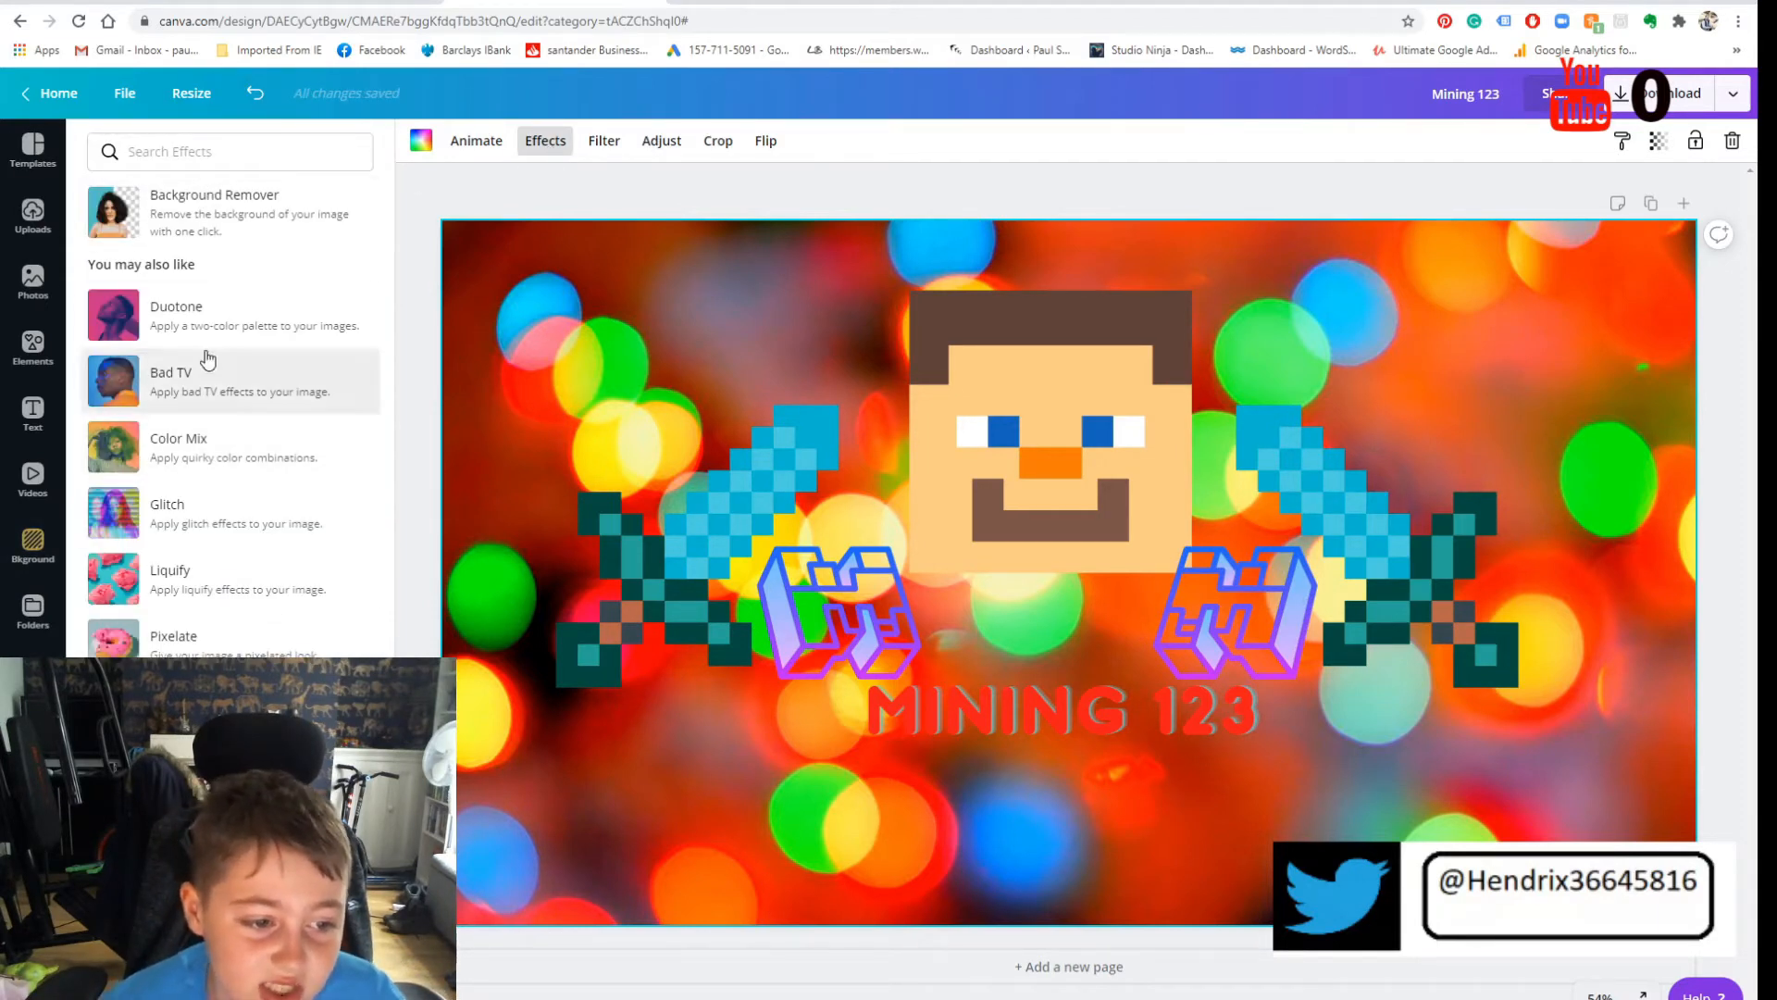
click(226, 629)
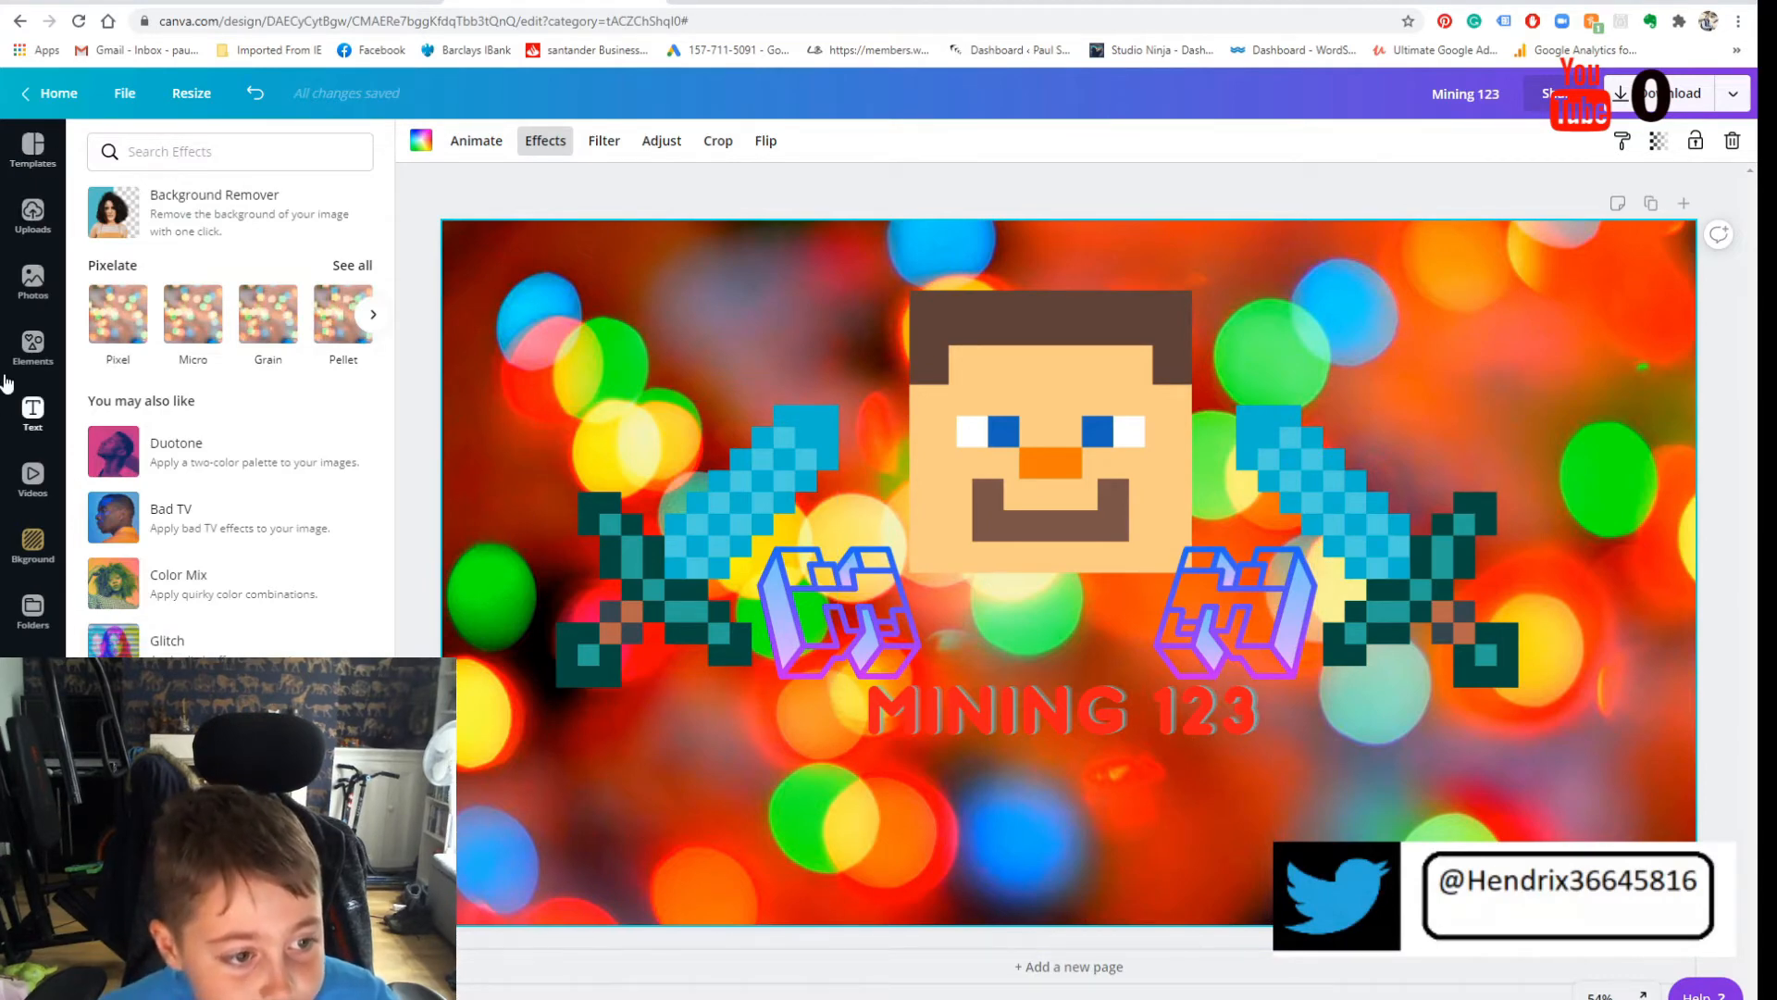
Step: Add the red and yellow brick boat from the Minecraft elements and place it in the canvas's upper-right corner
click(32, 347)
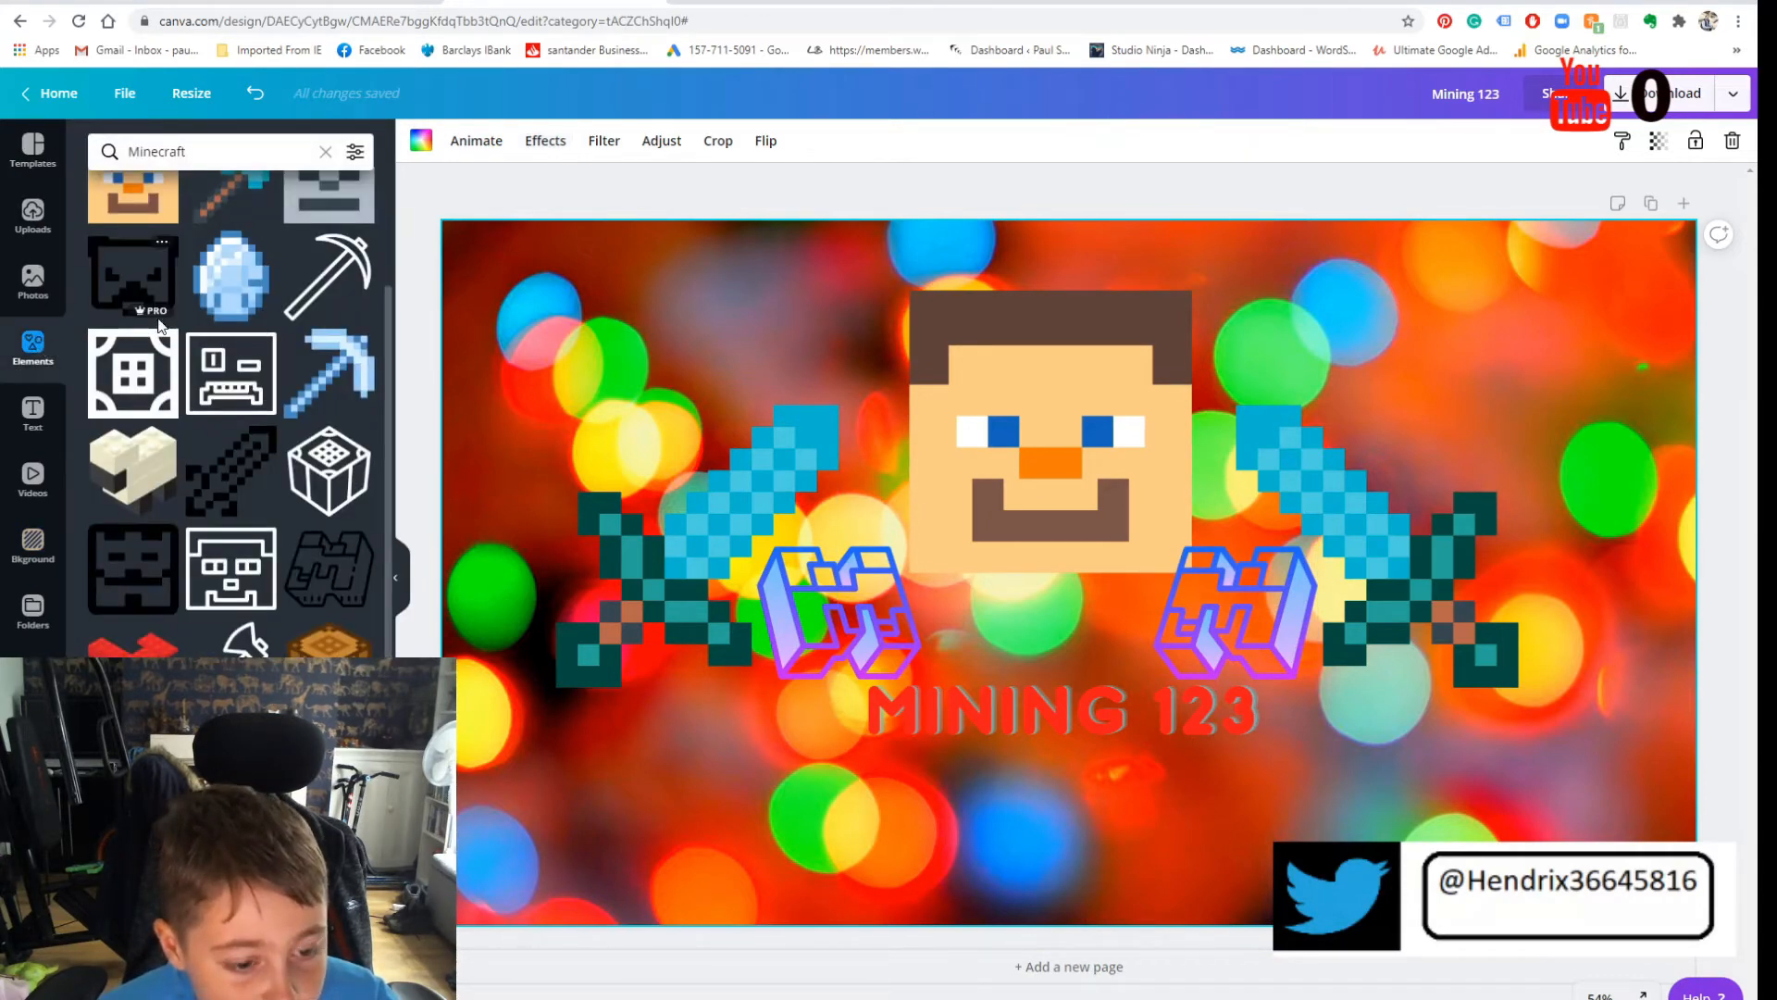
scroll(159, 324, down, 8)
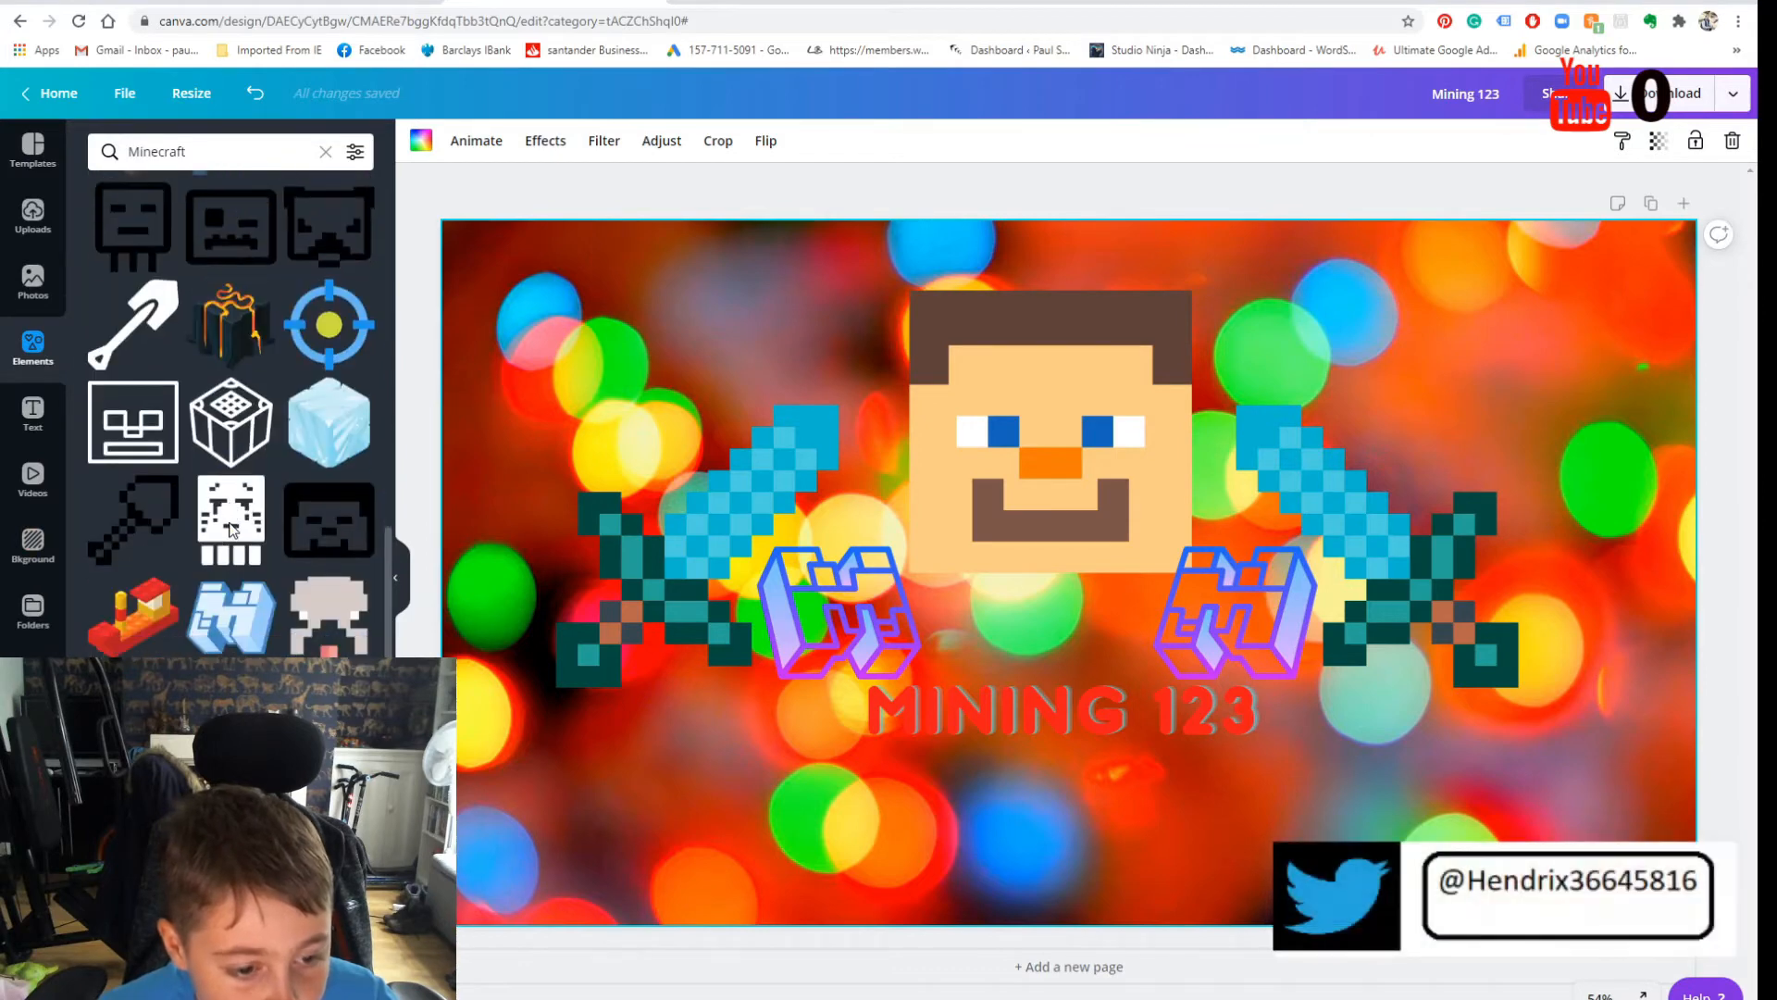
scroll(232, 530, down, 3)
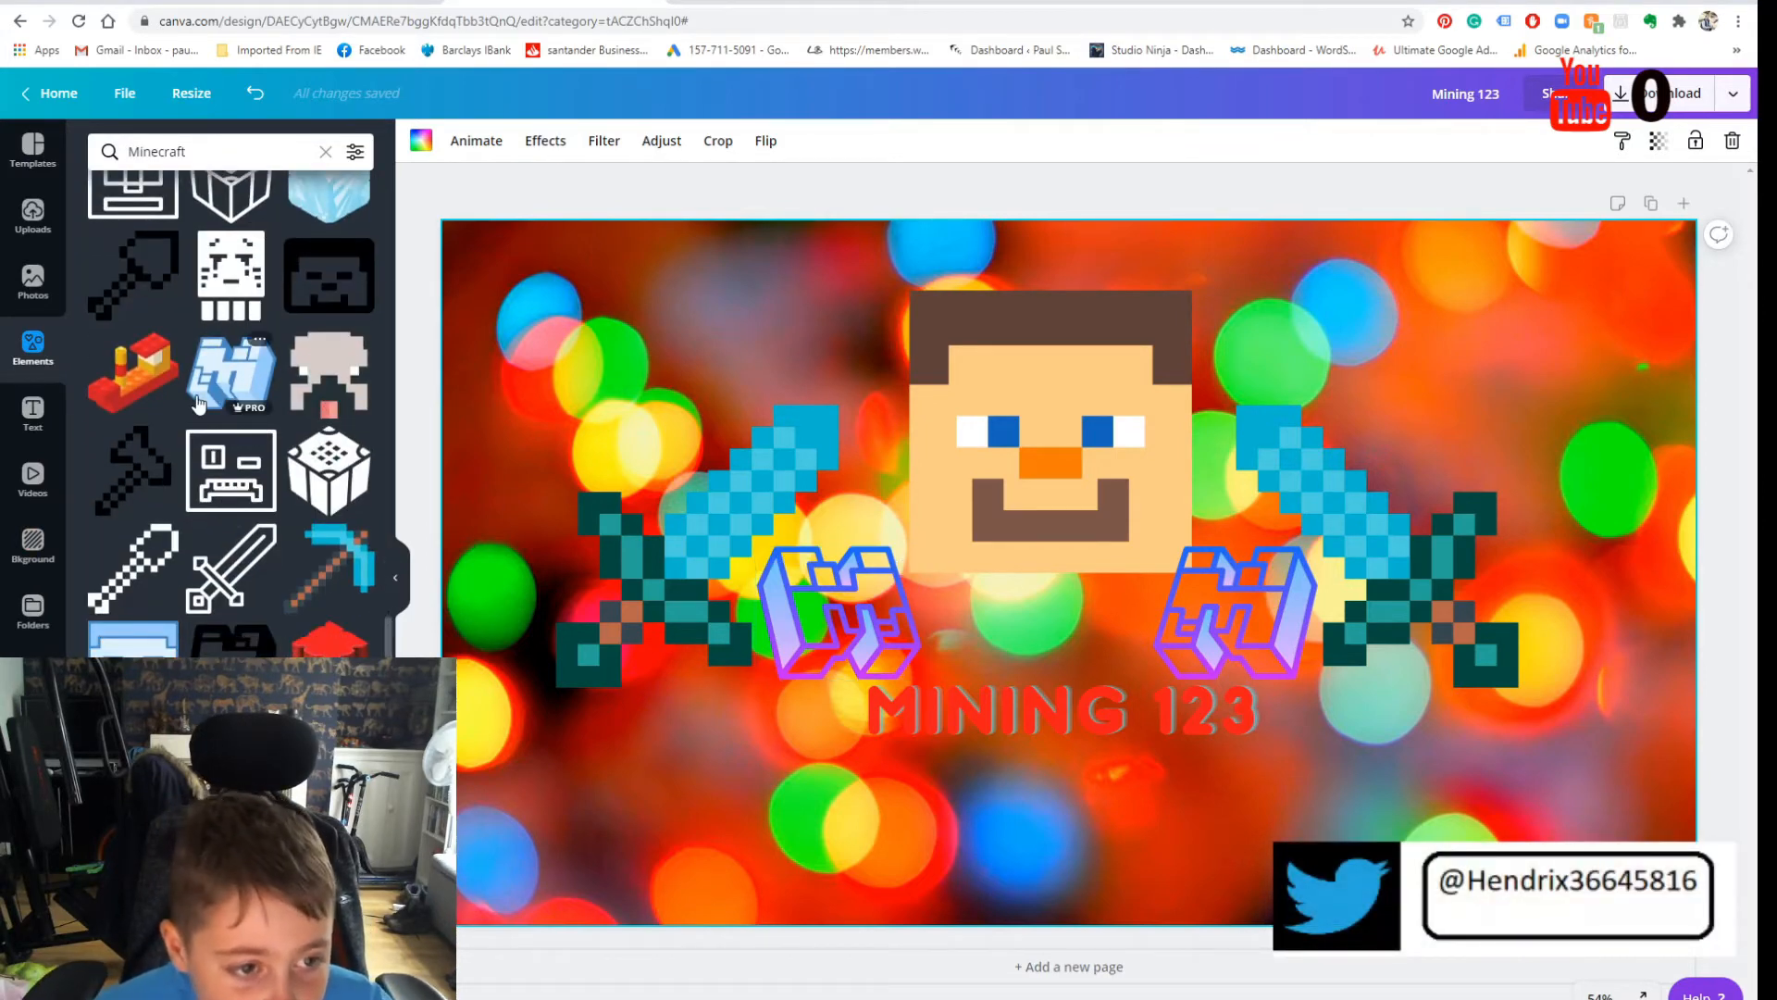
click(137, 375)
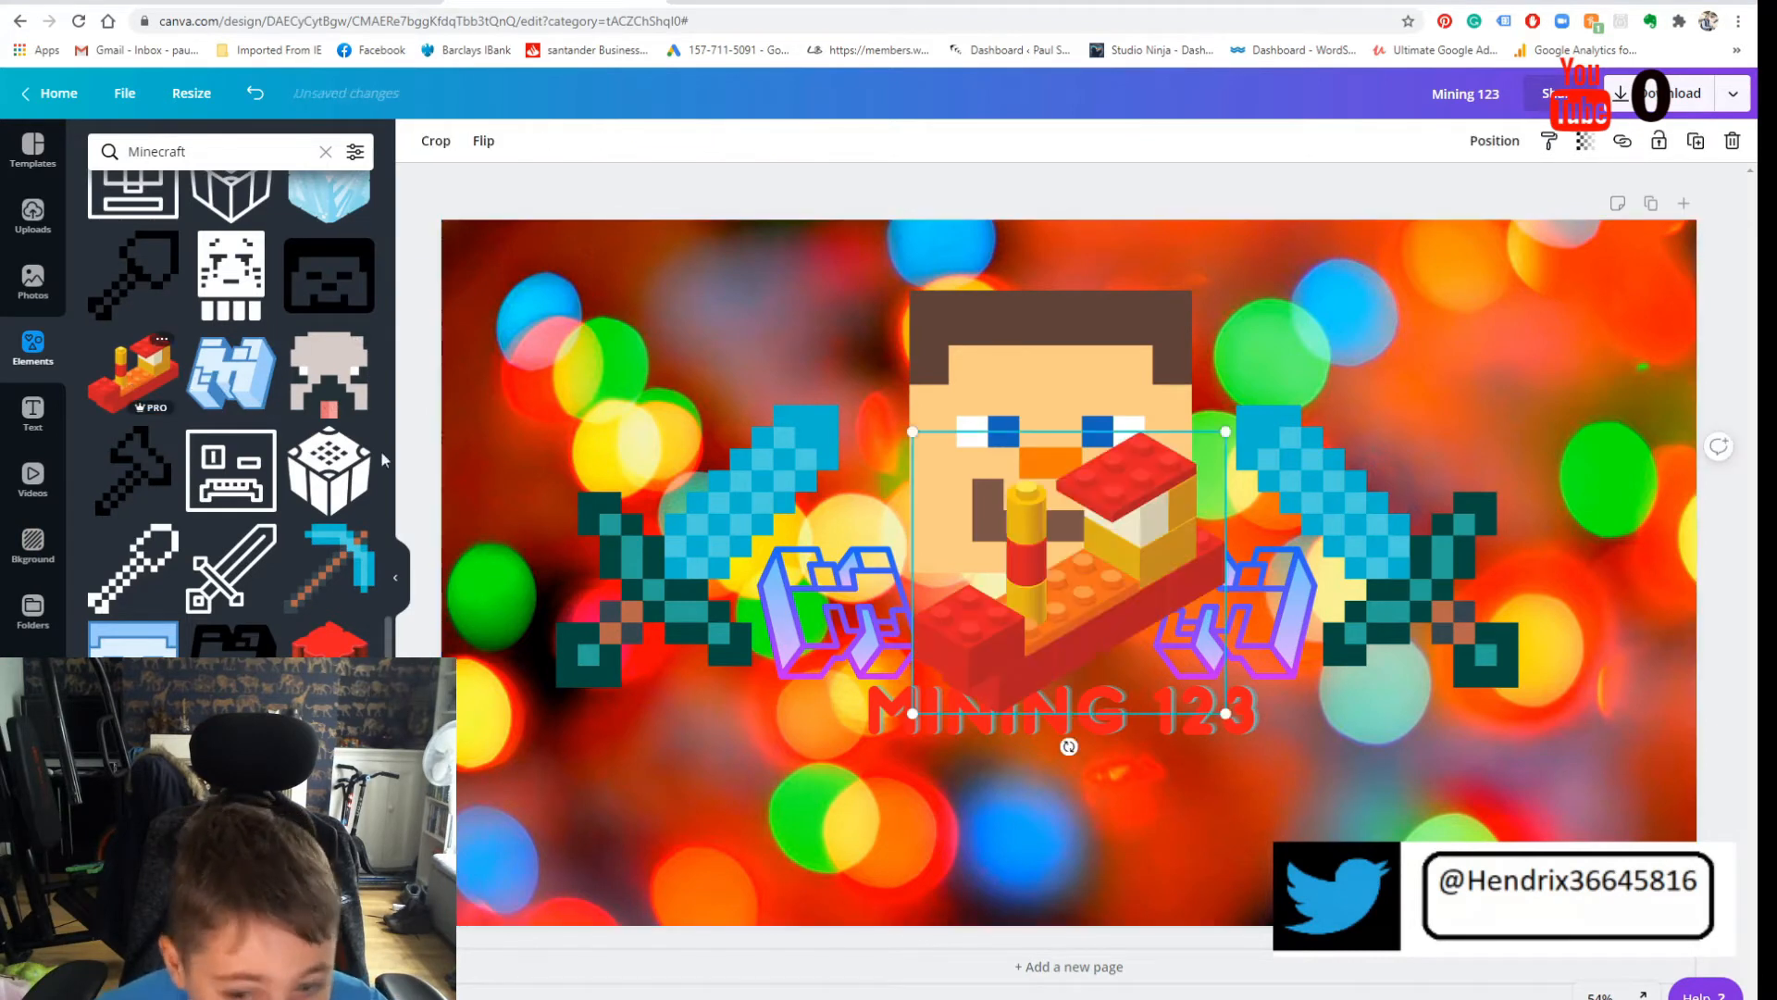
drag(1052, 458, 1531, 396)
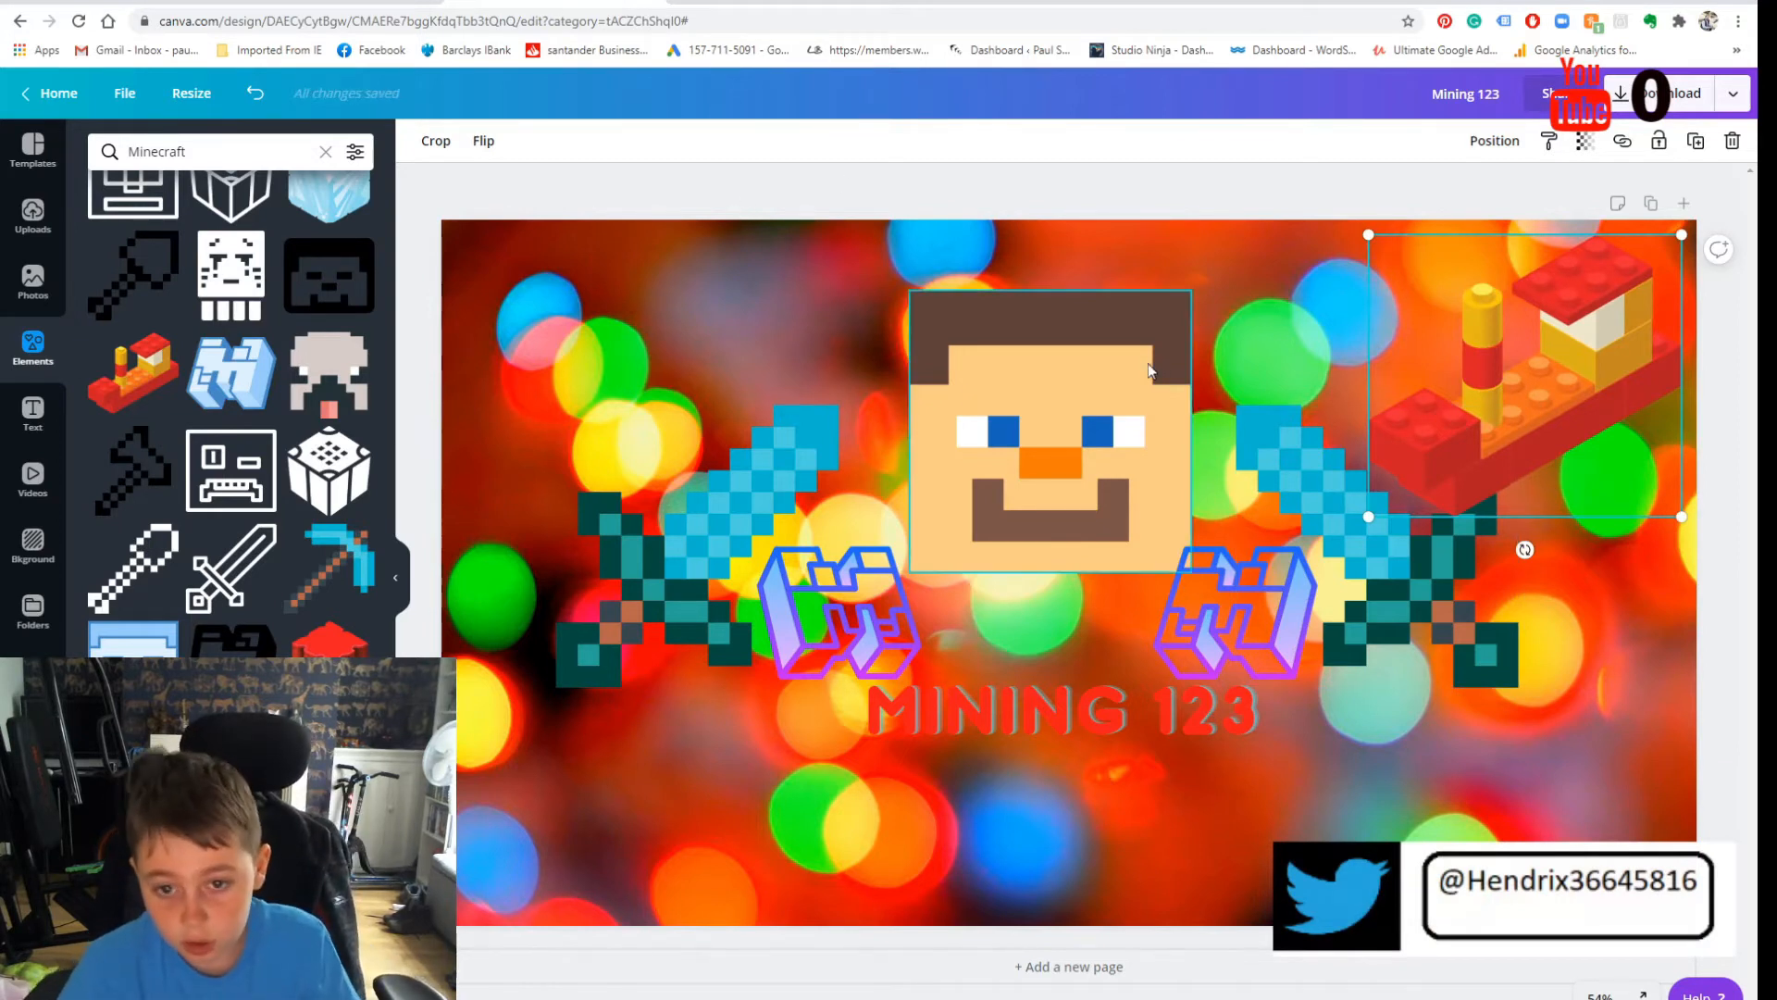
Step: Duplicate the brick boat, flip the copy horizontally and place it in the canvas's upper-left corner
key(ctrl+d)
drag(1509, 378, 592, 346)
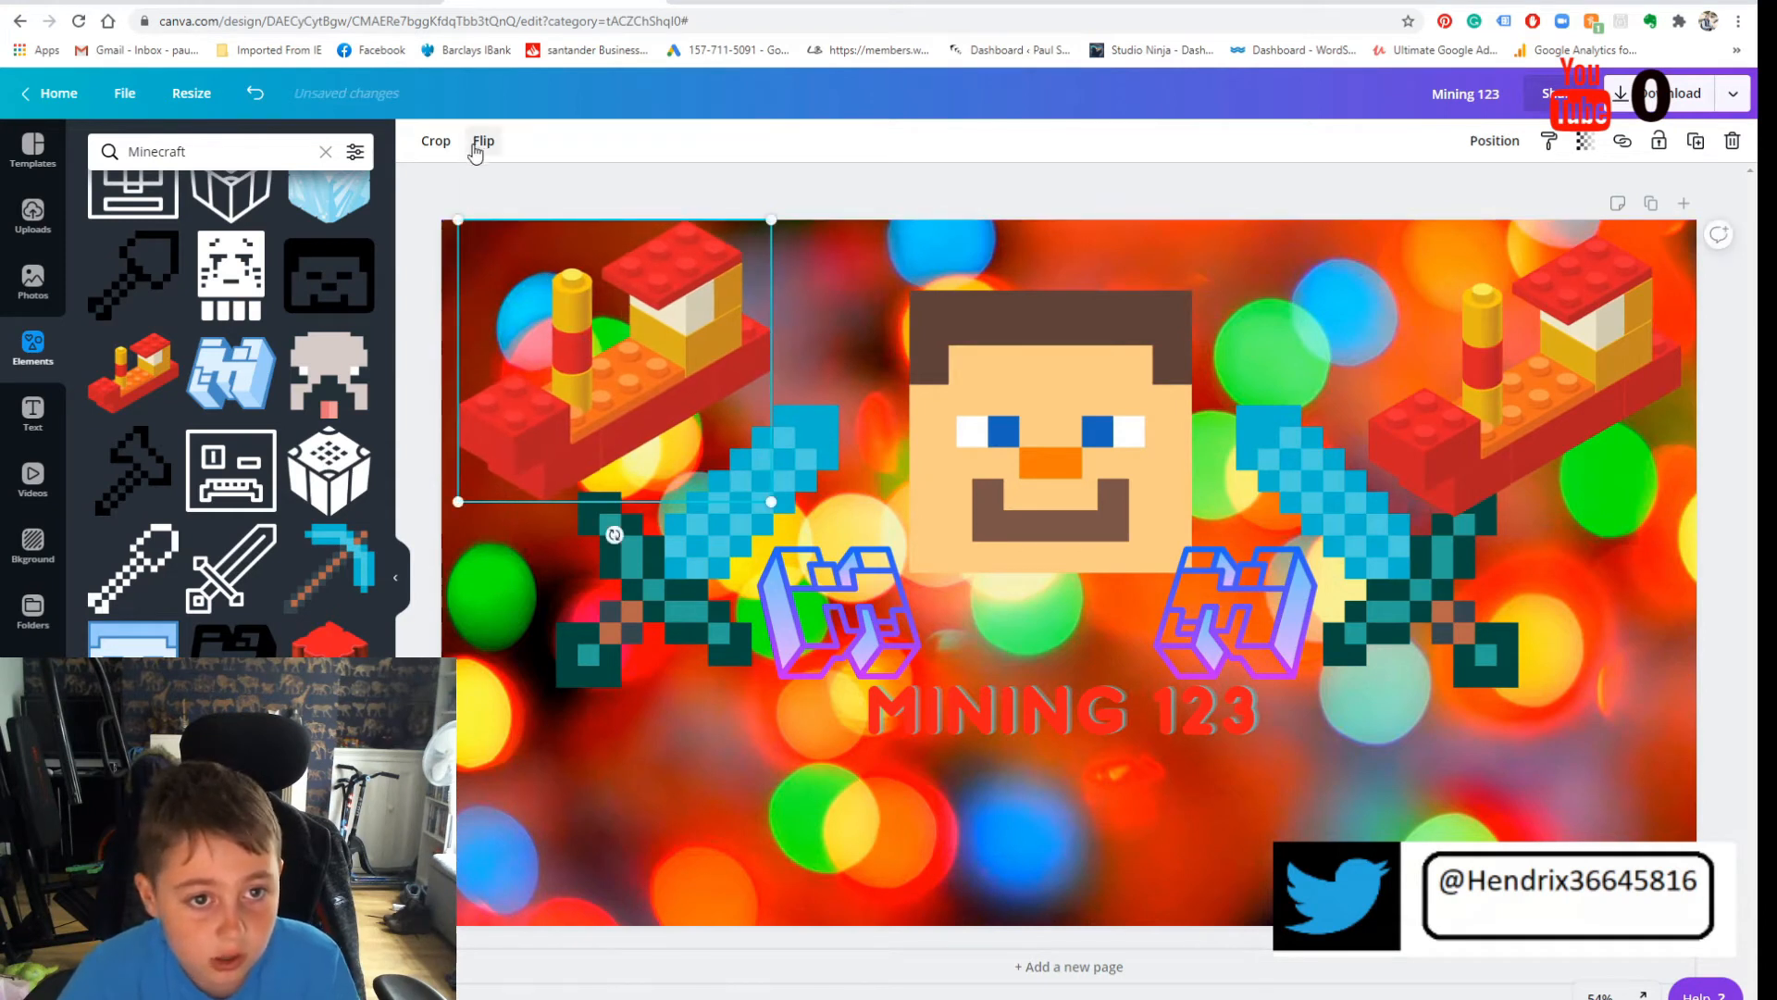
click(476, 148)
click(509, 188)
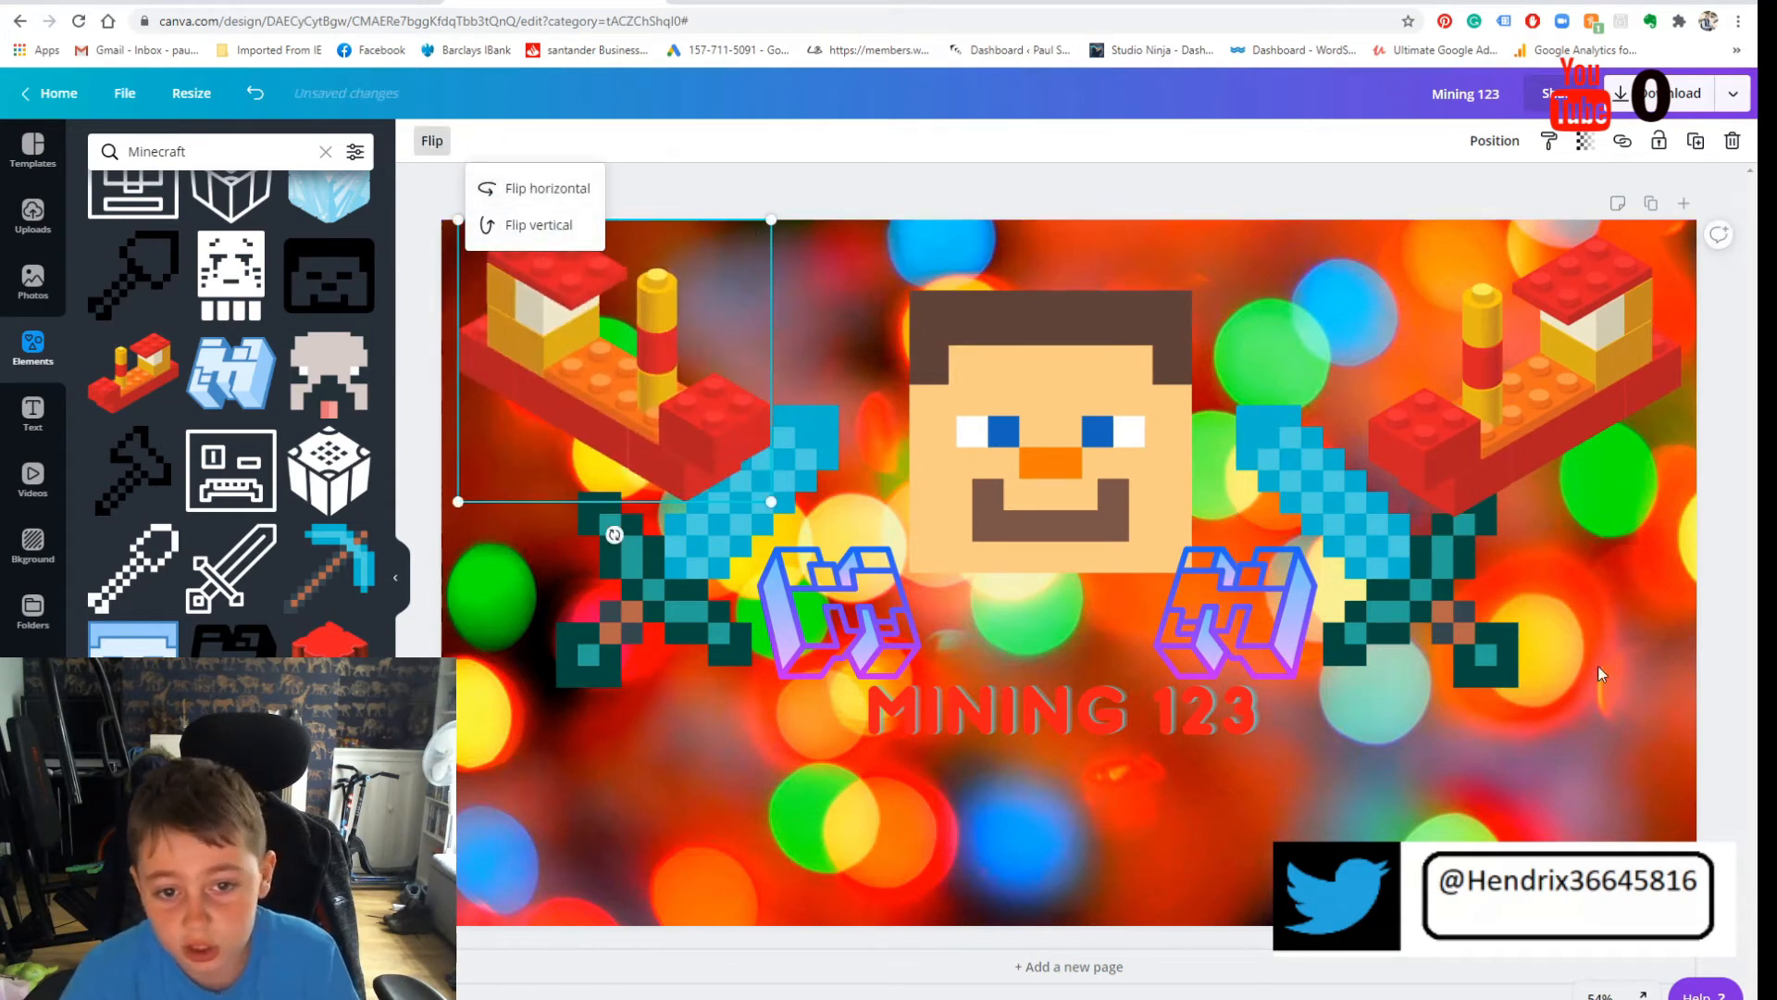
mouse_move(685, 377)
mouse_down()
mouse_move(590, 377)
mouse_move(663, 357)
mouse_move(635, 349)
mouse_move(659, 361)
mouse_up()
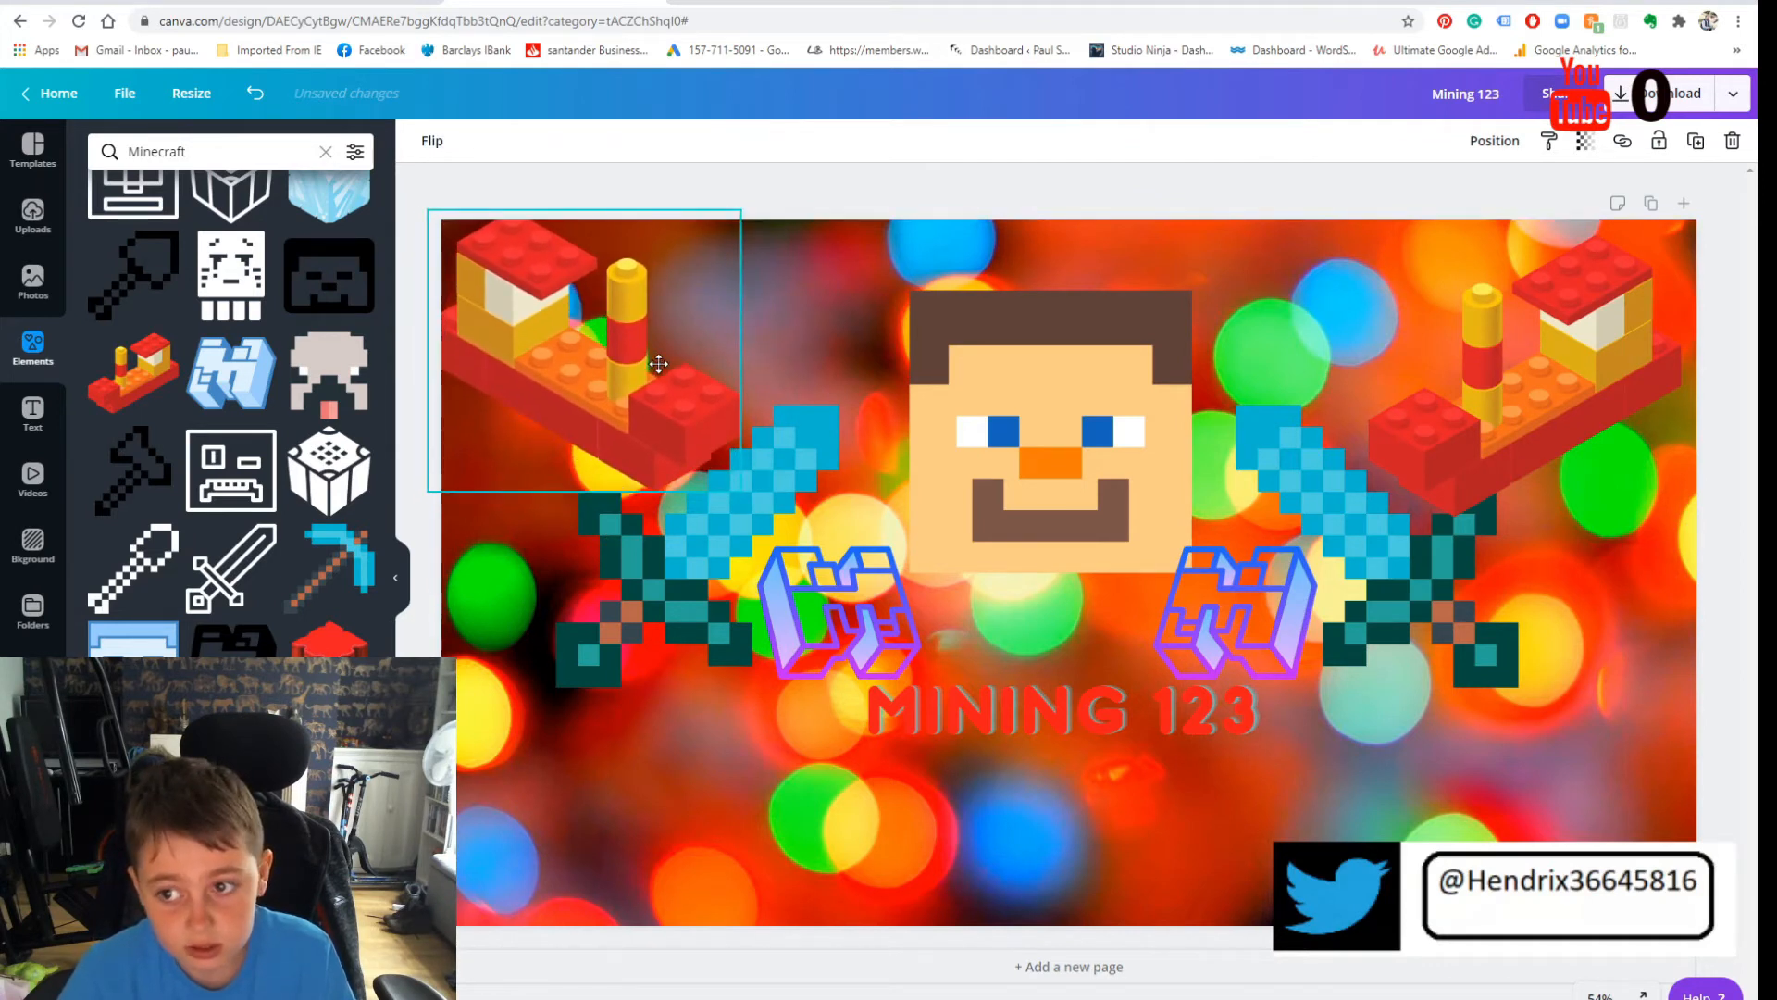
click(1761, 755)
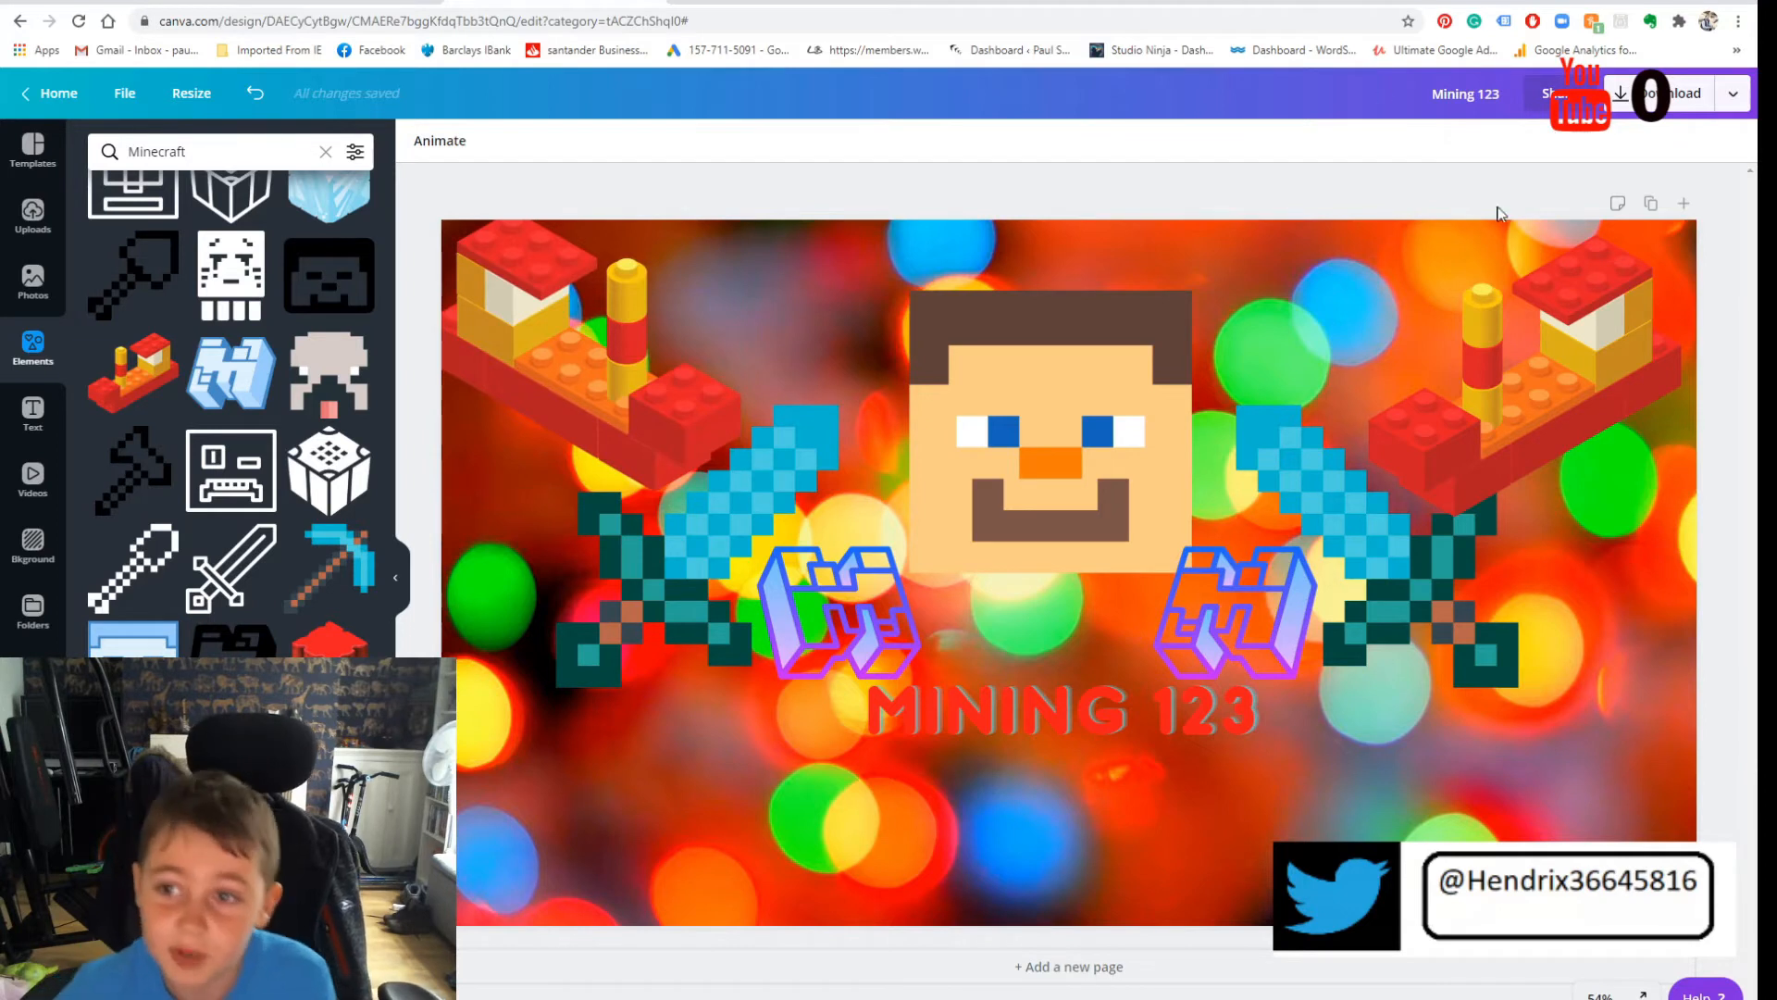
Step: Check the download options for the finished design without downloading it
click(1672, 100)
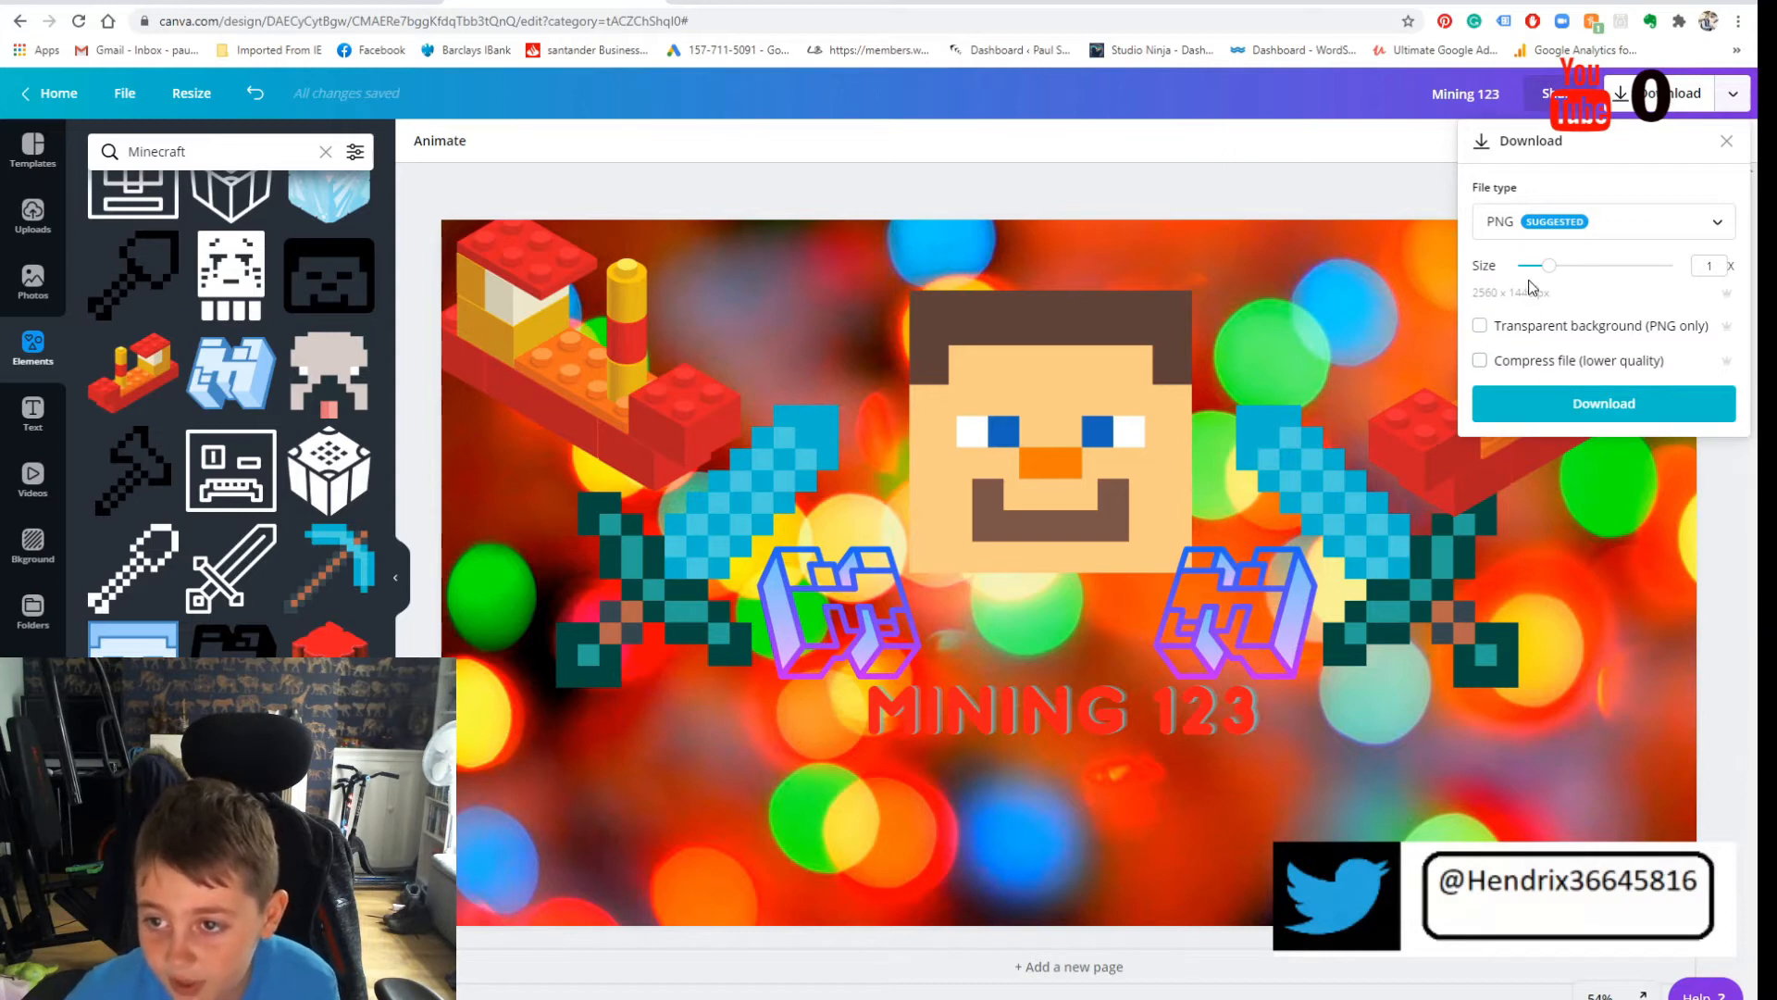
click(1740, 648)
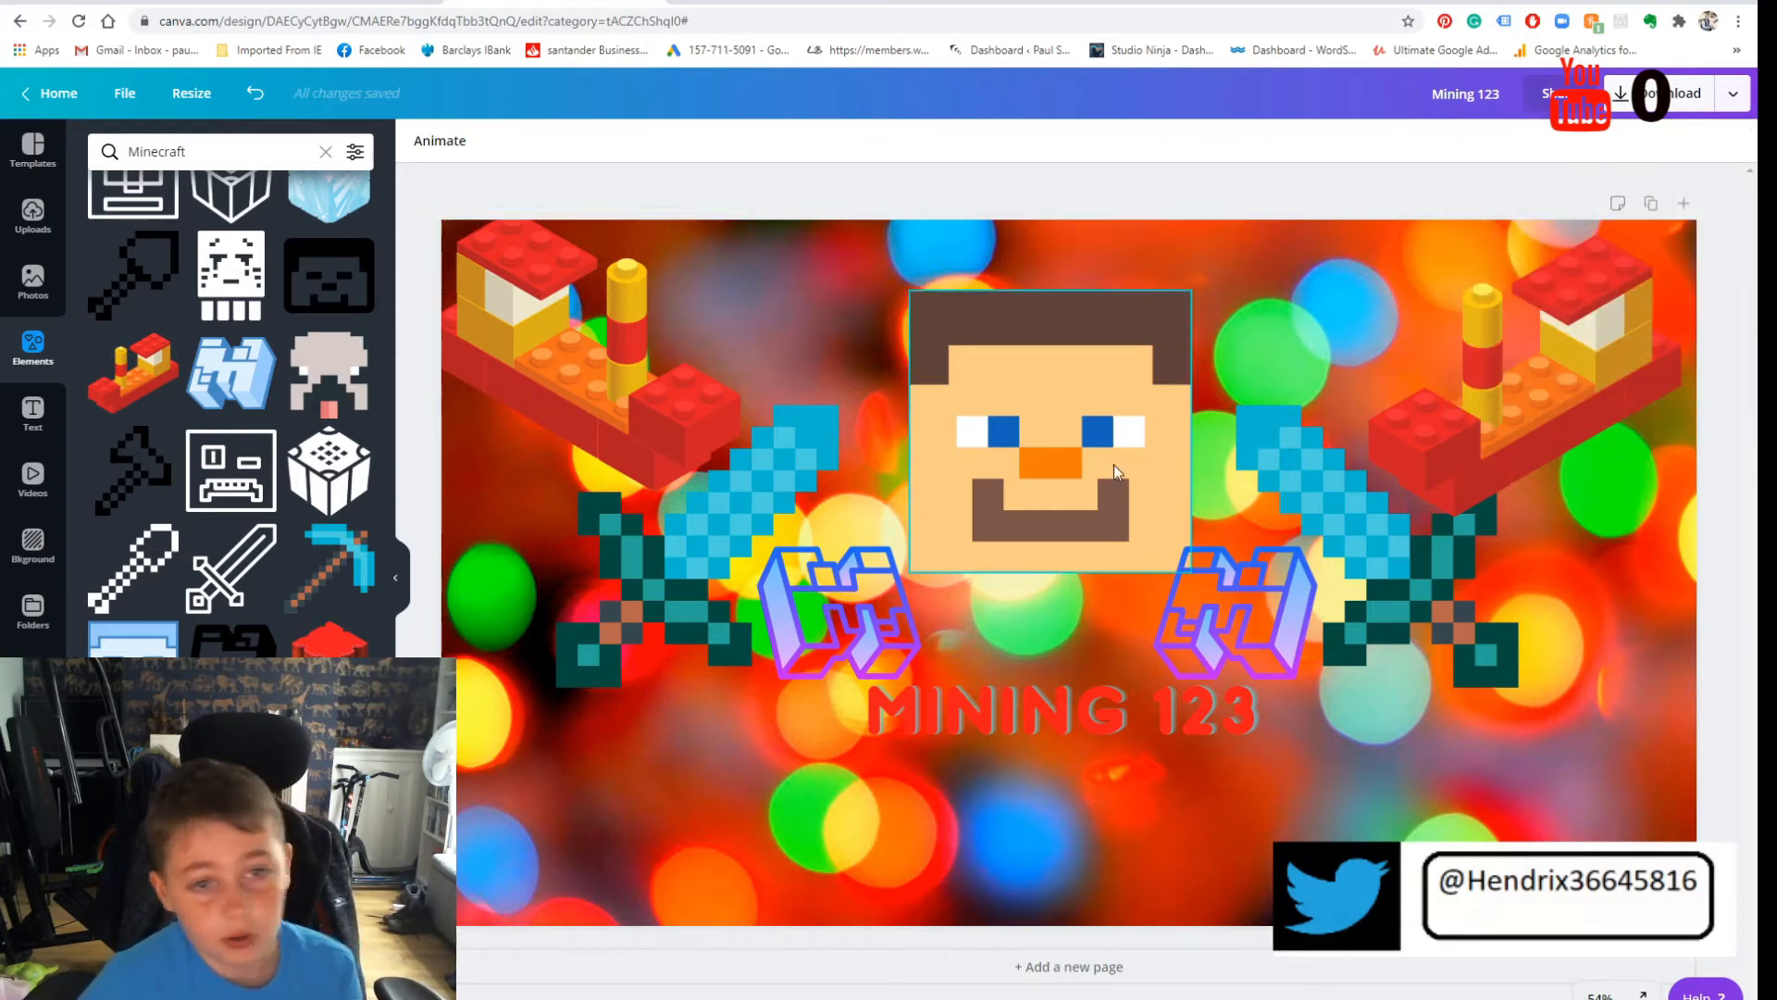
Step: Delete the Steve face, the background image and the M logo, sword and boat on the canvas's right side
click(1079, 433)
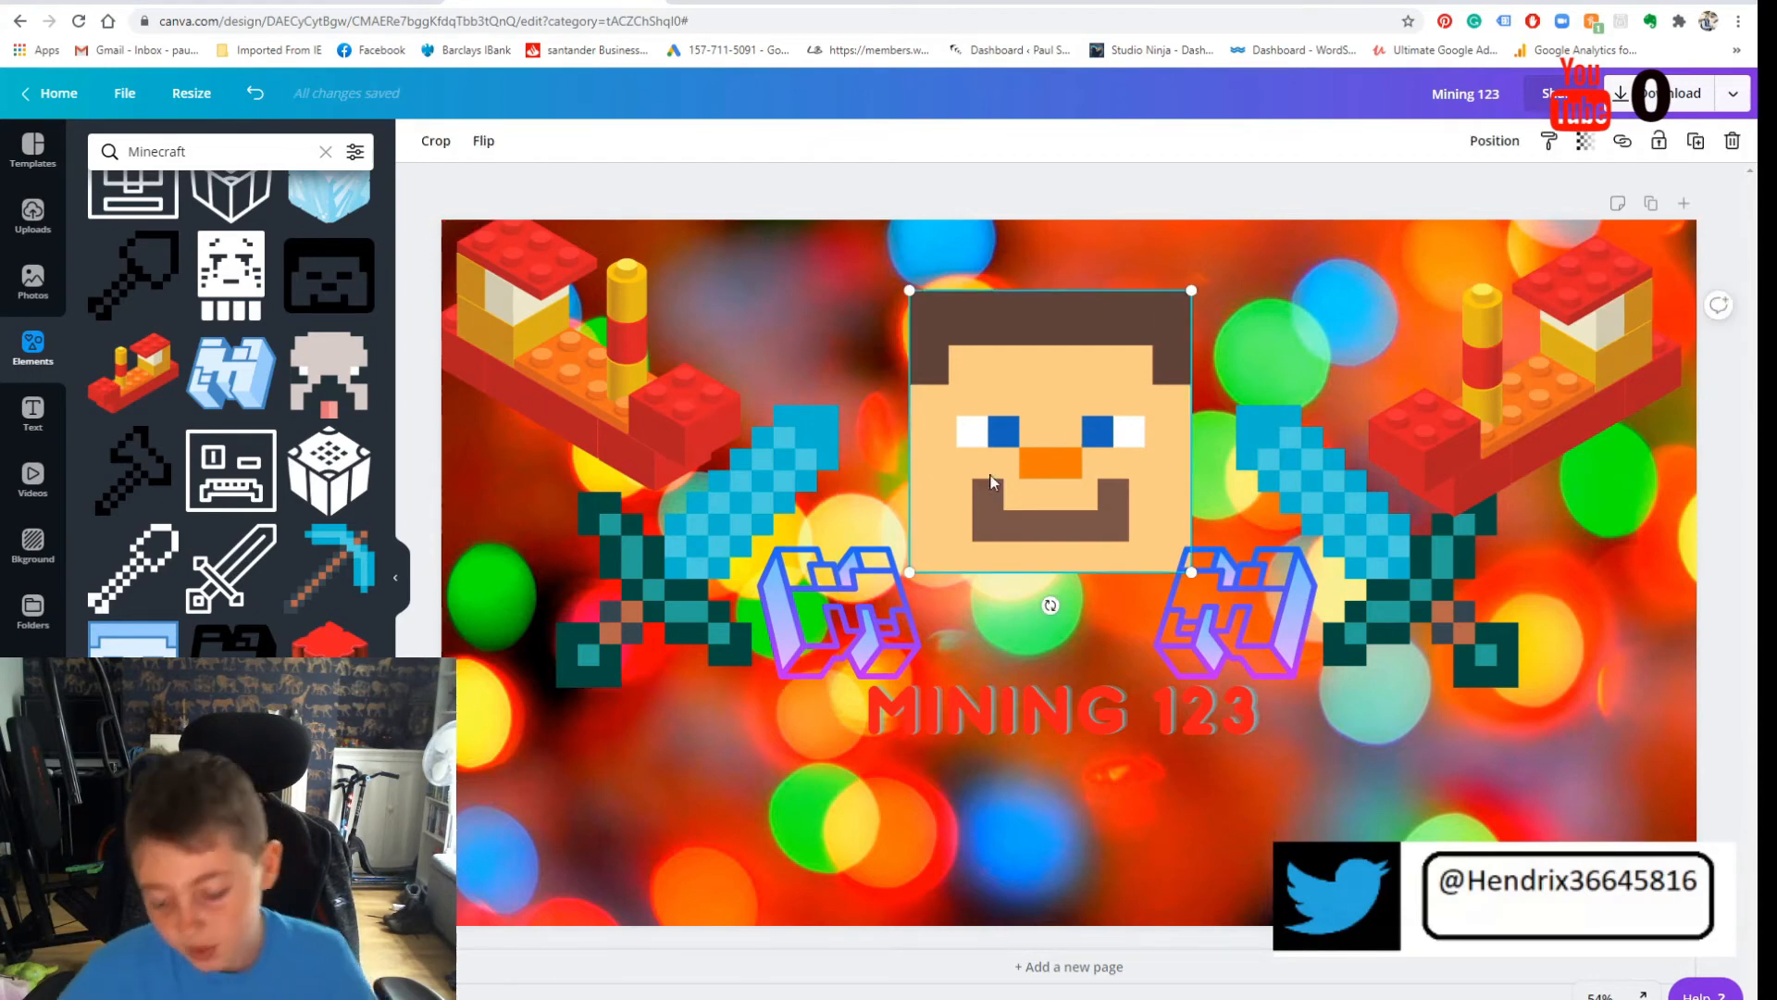
key(Delete)
click(1027, 520)
key(Delete)
click(1231, 611)
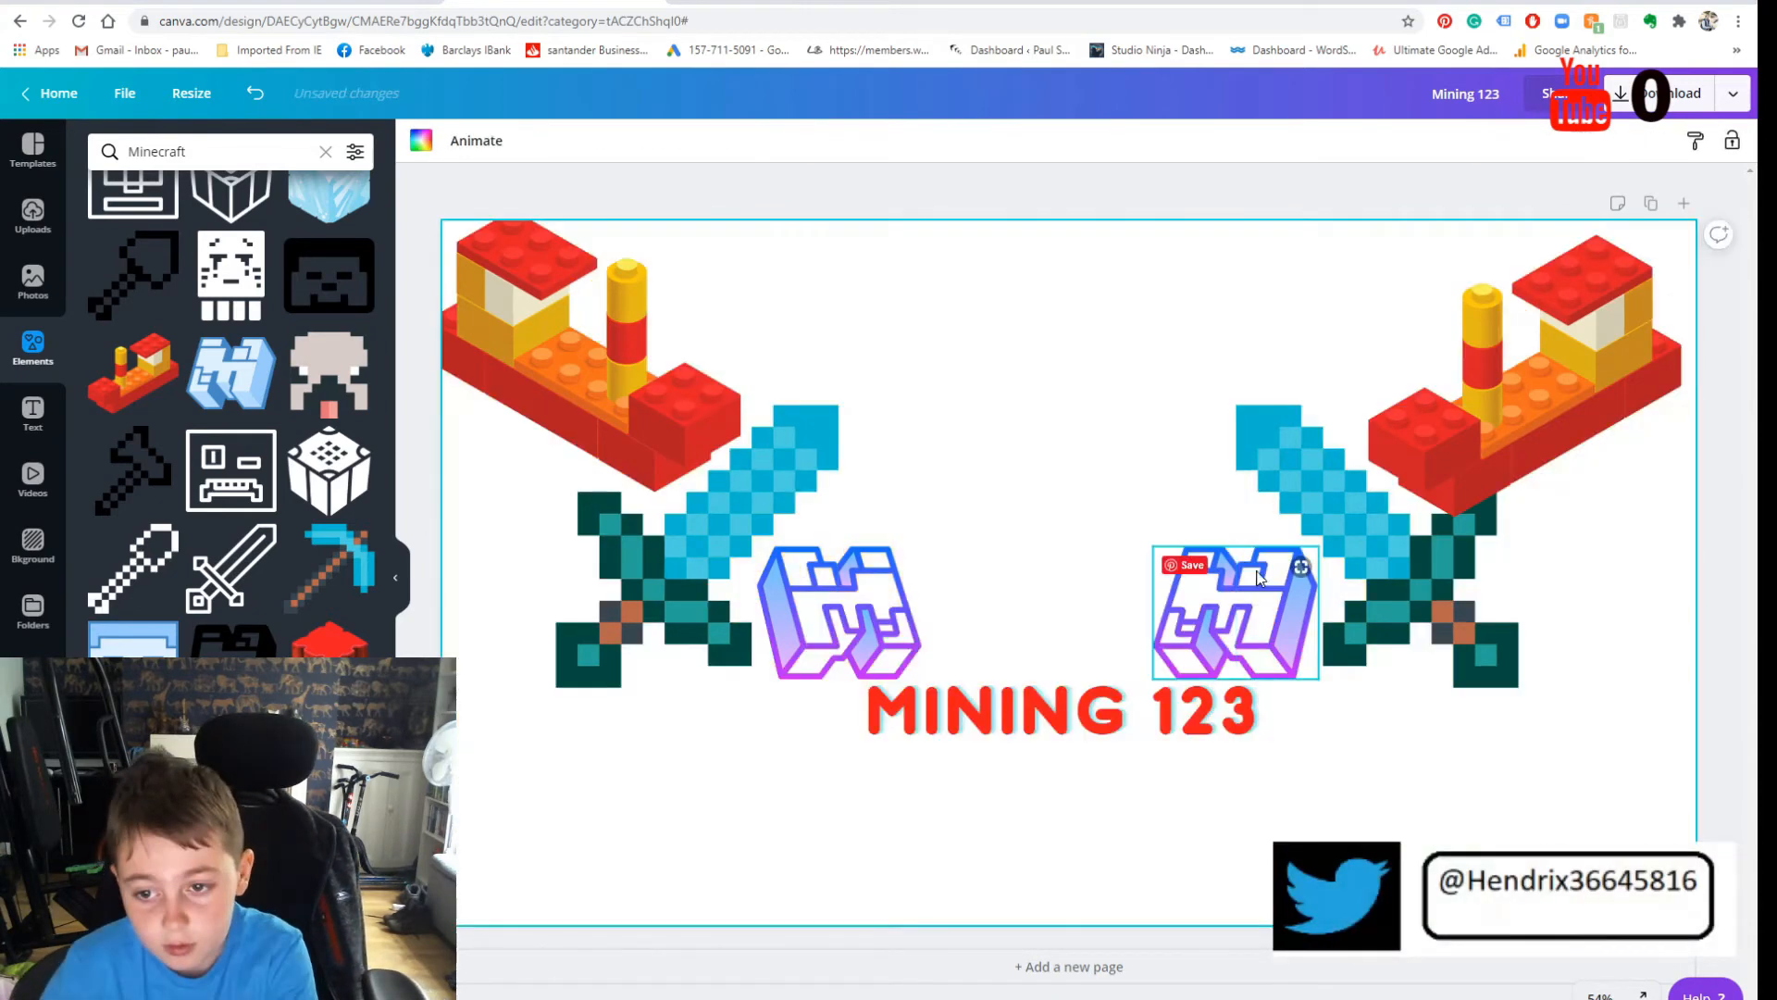
key(Delete)
click(1393, 602)
key(Delete)
click(1462, 463)
key(Delete)
Step: Delete the MINING 123 text and the remaining M logo, sword and brick boat to empty the canvas
click(1065, 713)
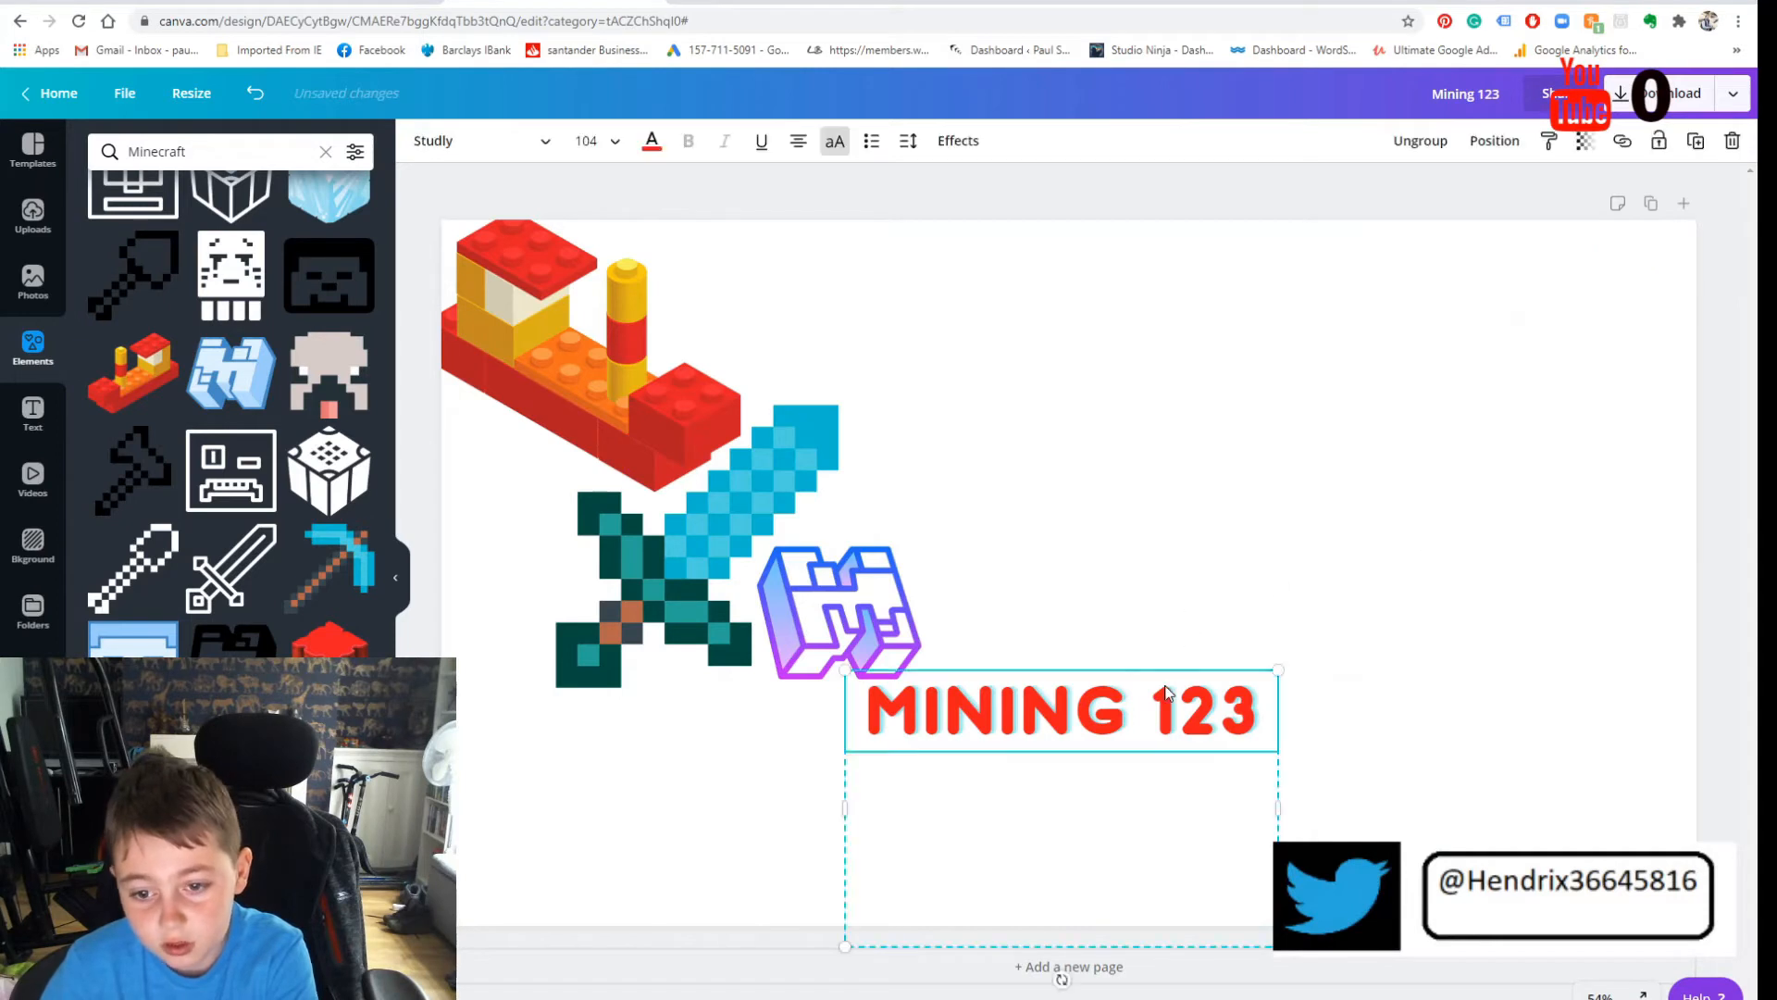
key(Delete)
click(830, 529)
click(837, 593)
key(Delete)
click(703, 537)
key(Delete)
click(609, 354)
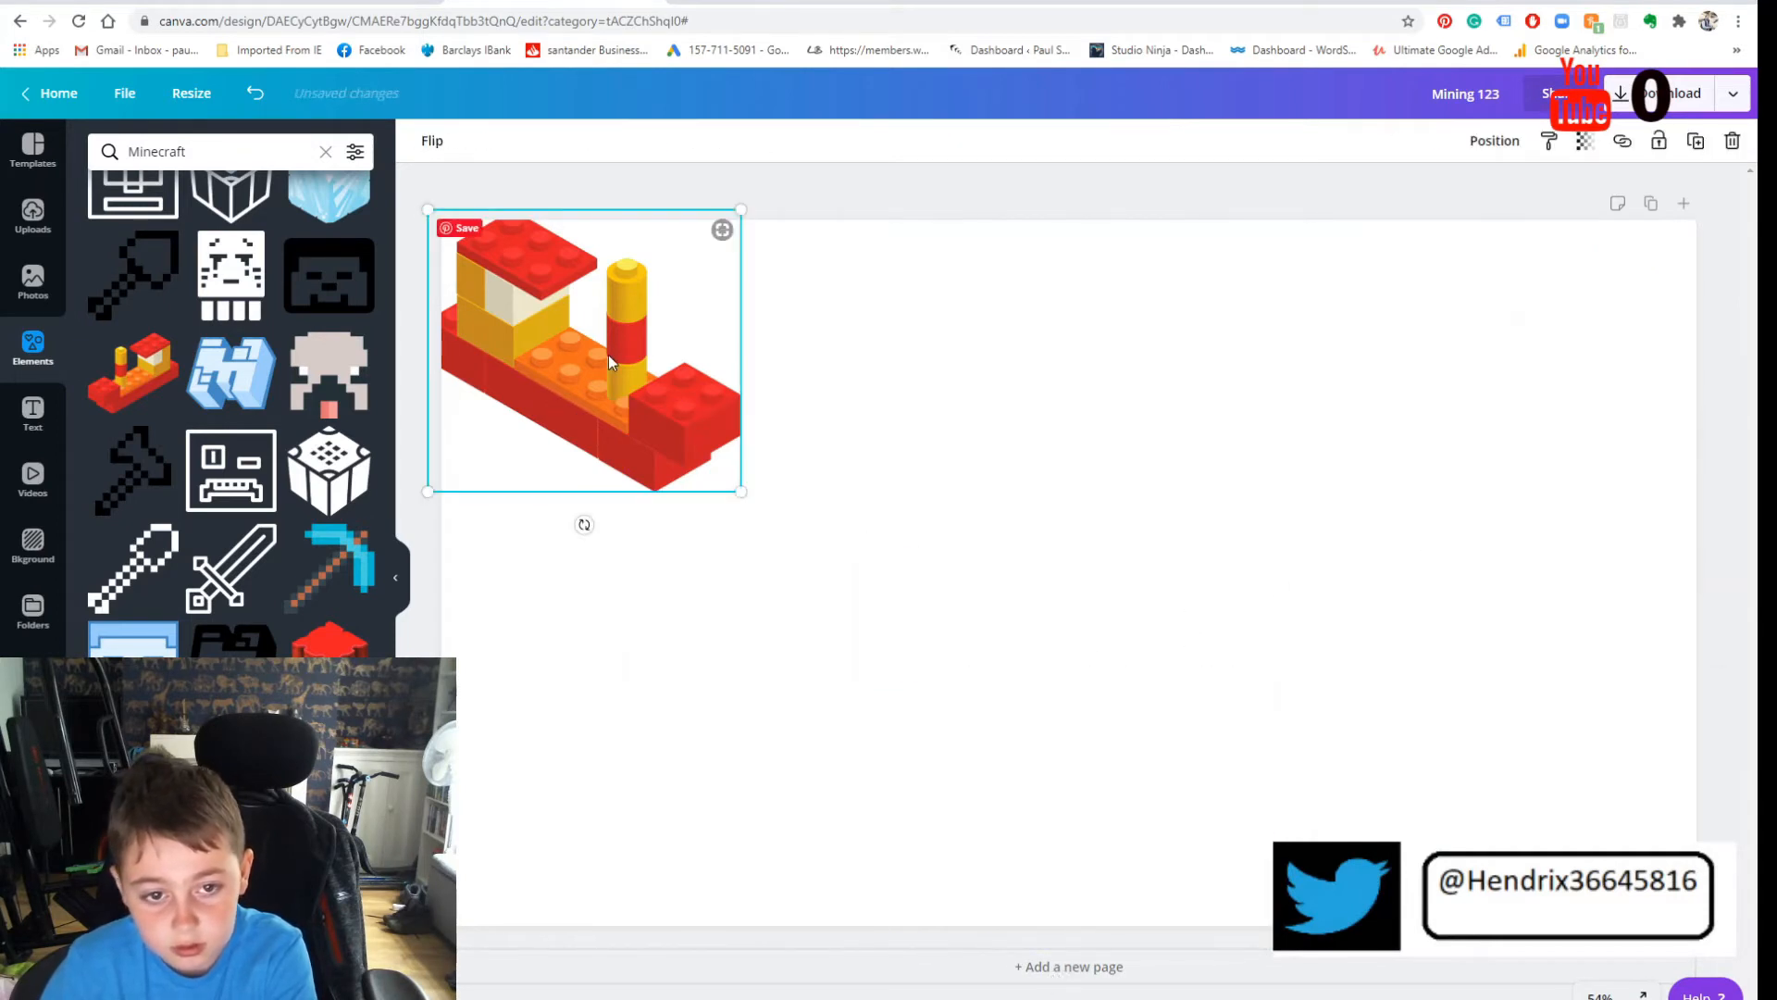
key(Delete)
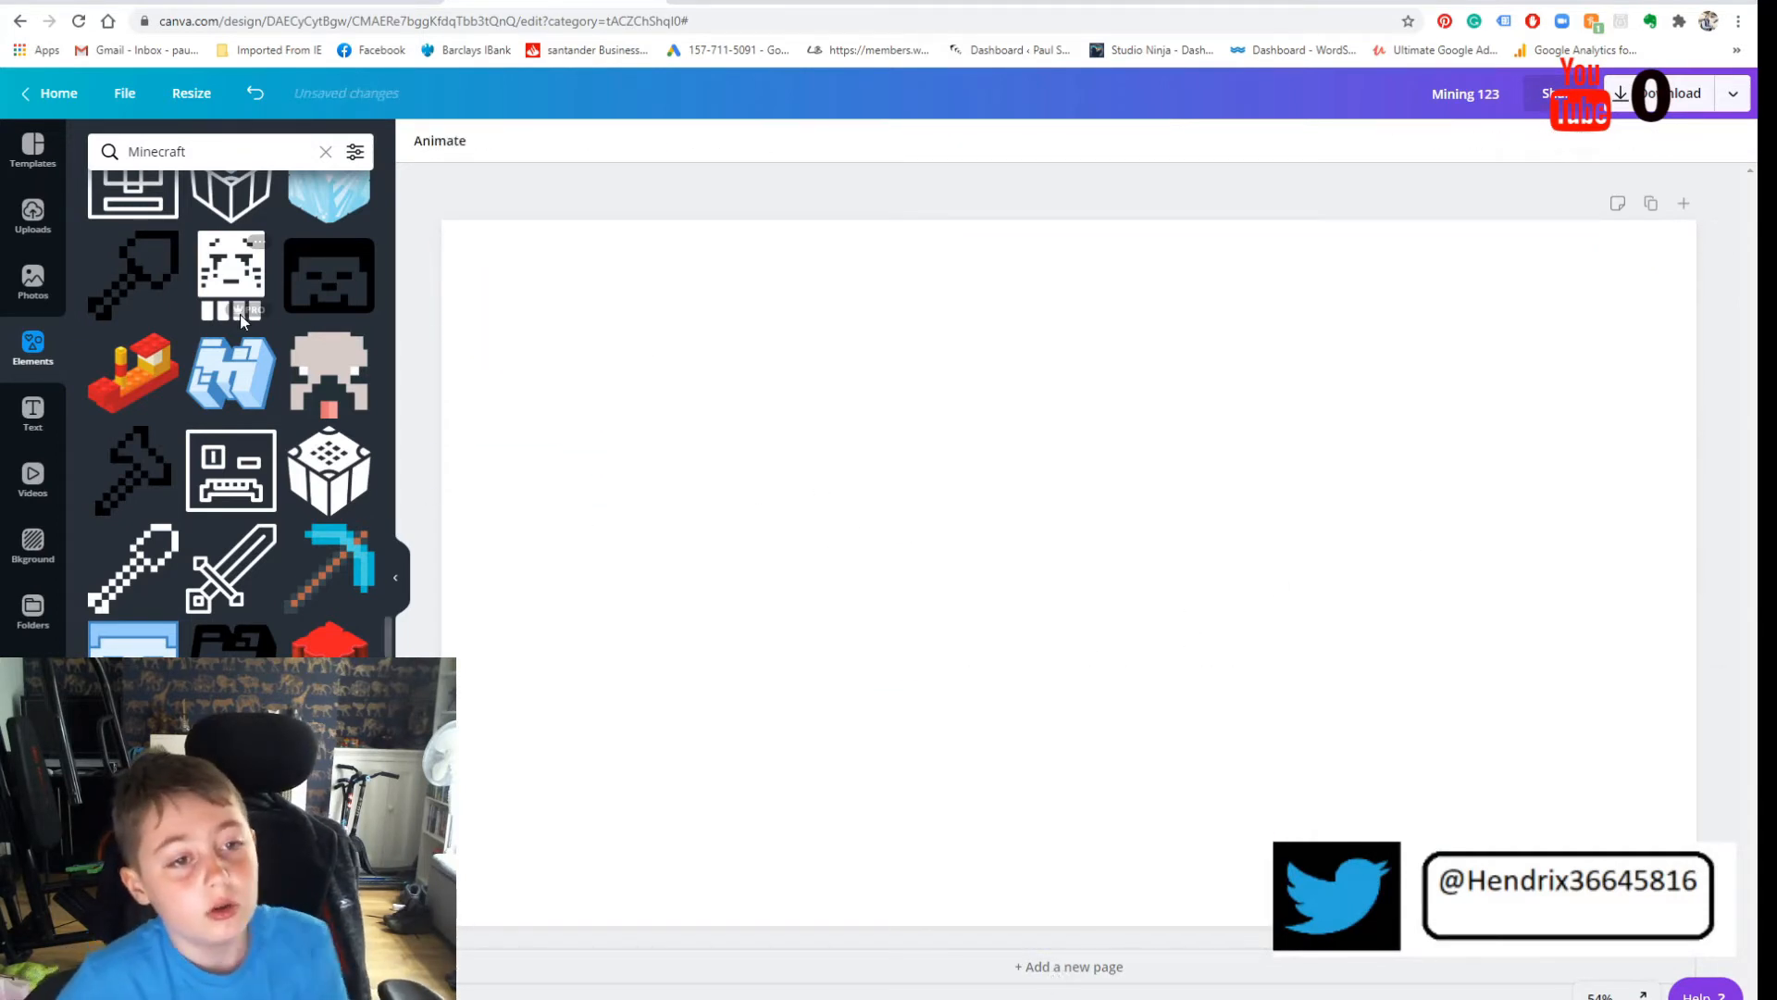
Step: Search the elements for pokemon and browse the graphics
click(250, 159)
key(BackSpace)
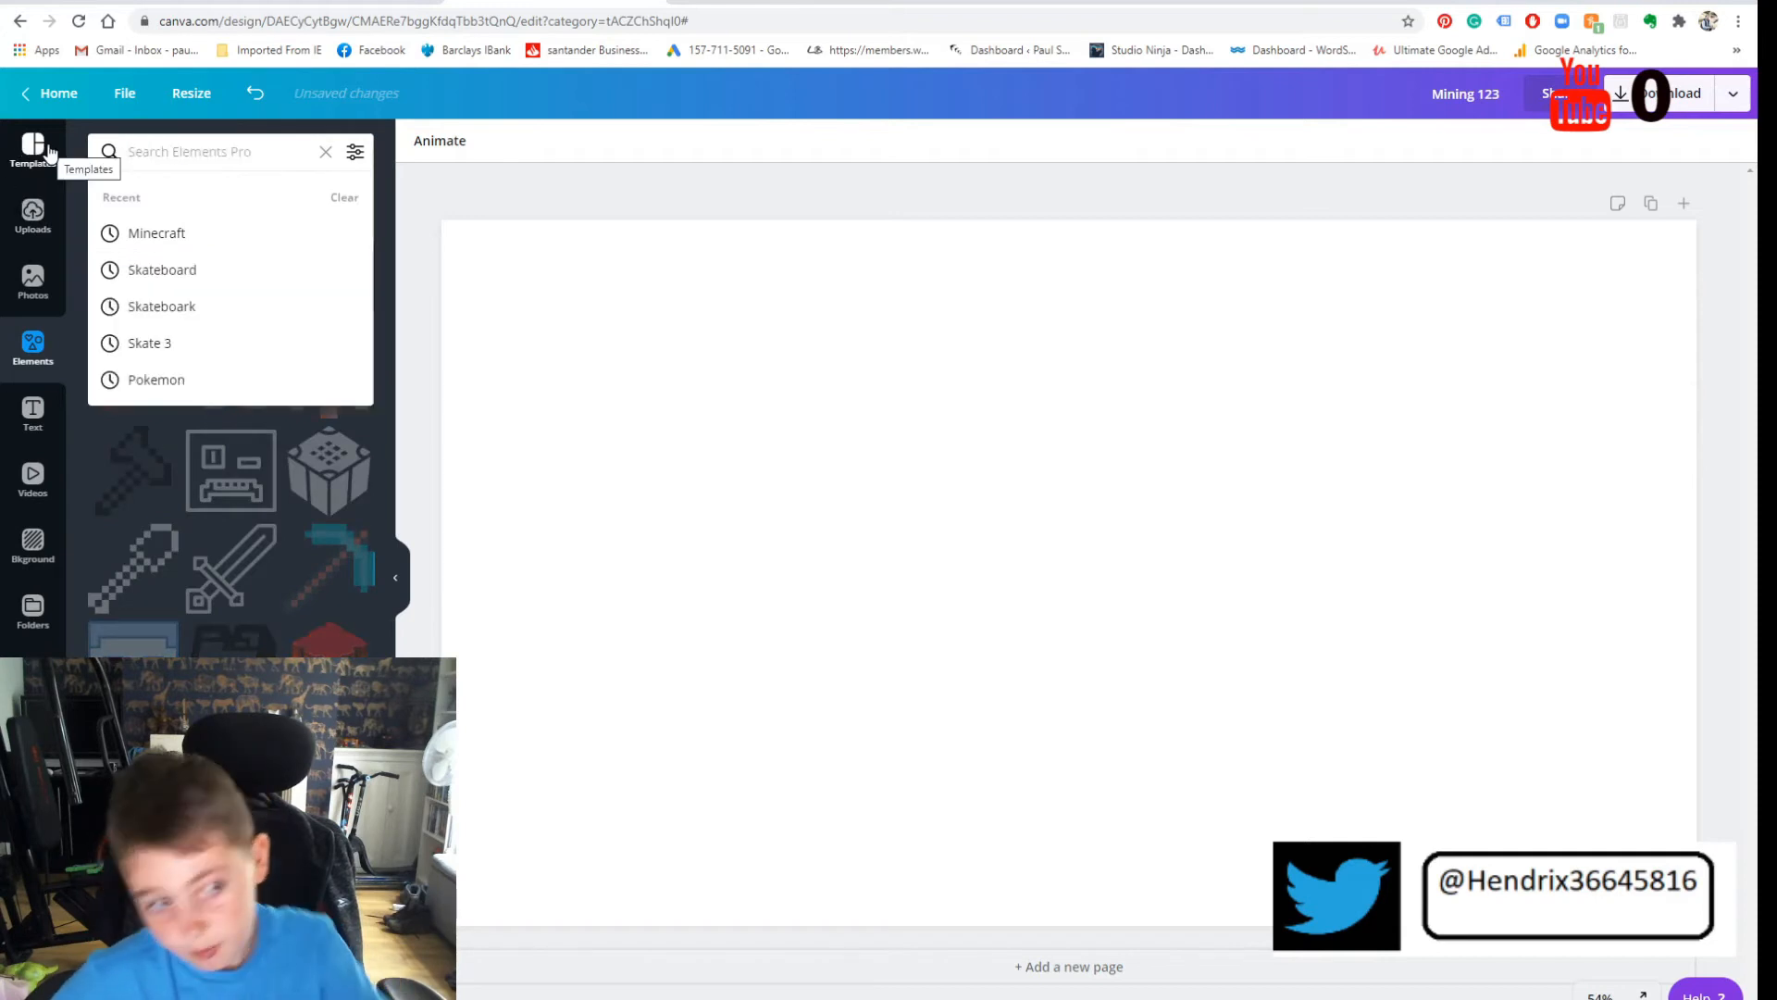
text(pokemon)
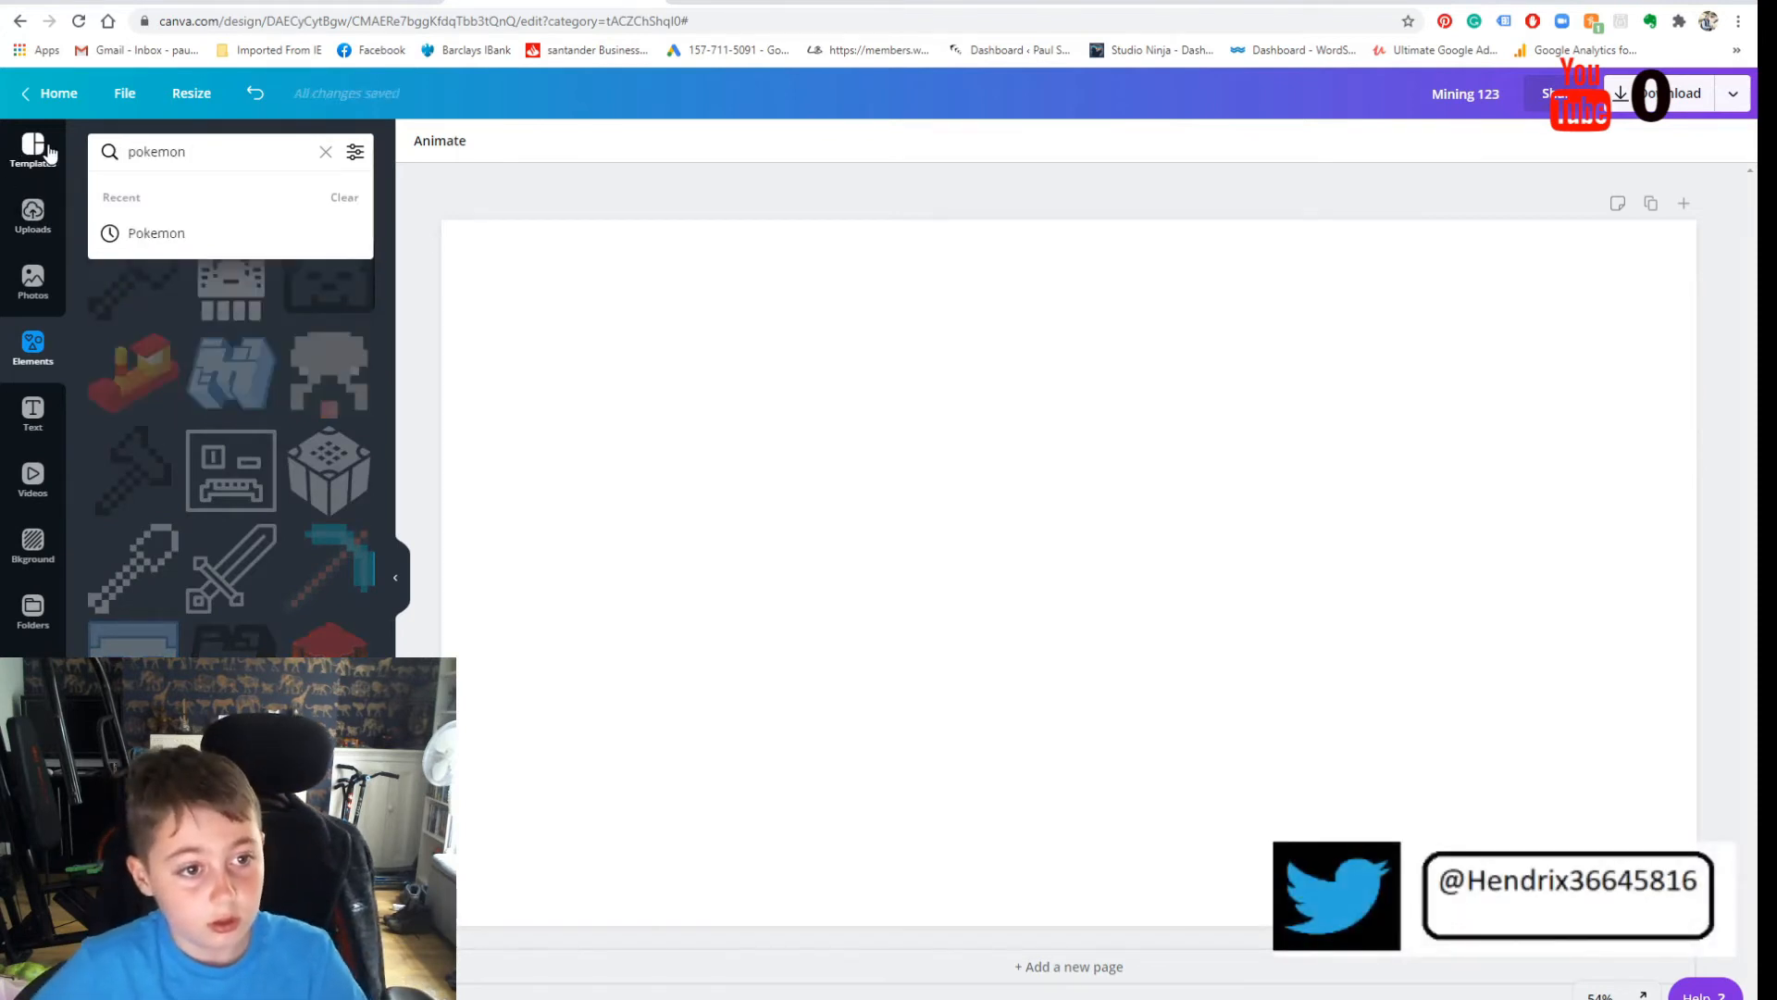
key(Return)
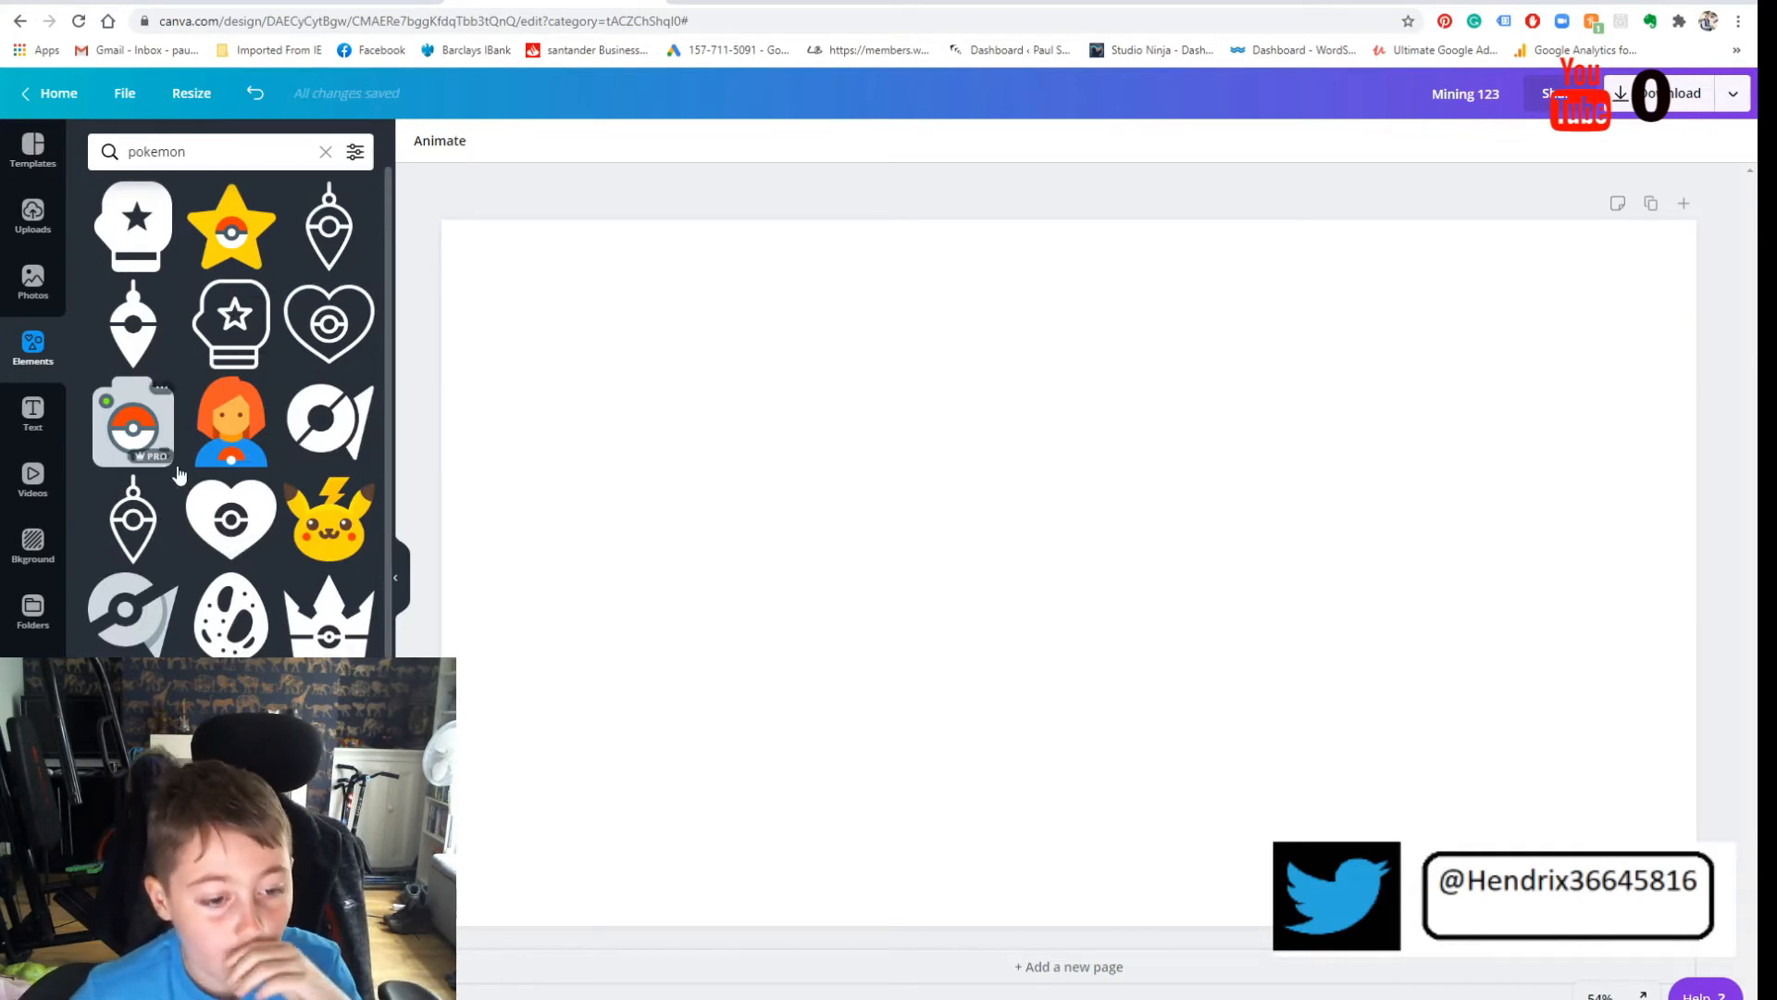
scroll(102, 435, down, 3)
scroll(96, 426, down, 5)
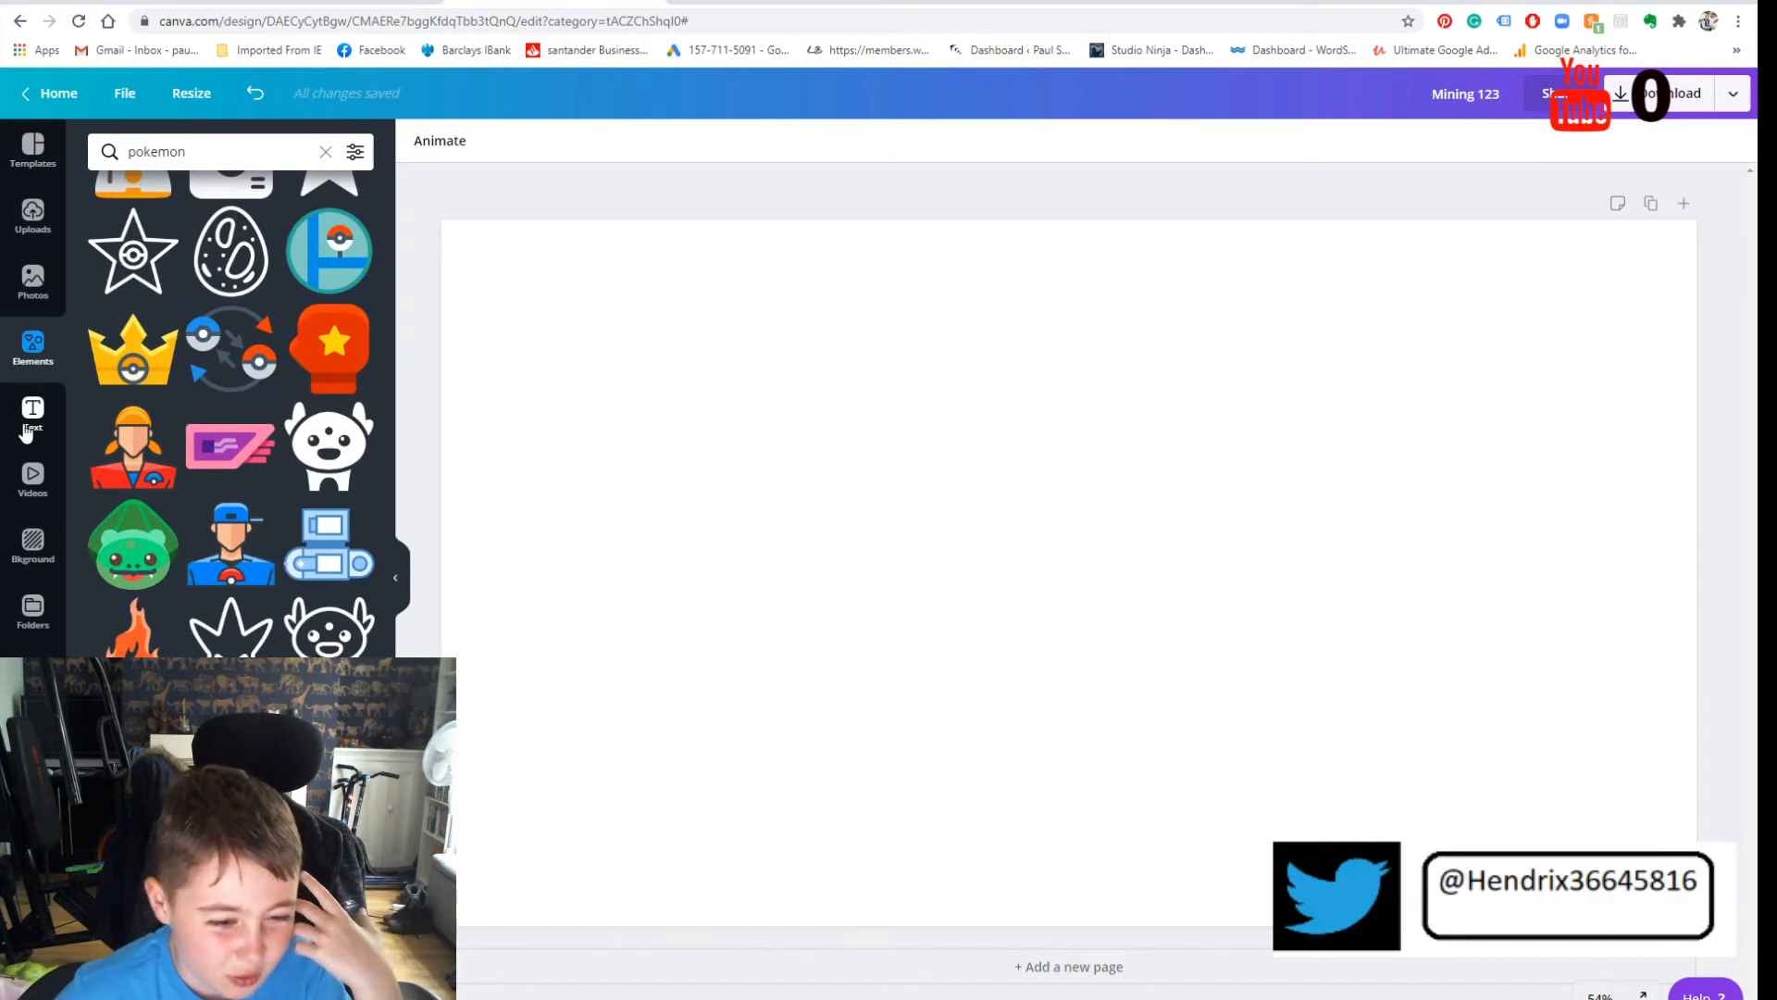
Step: Switch to the pokeswift account on YouTube in a new browser tab and open its channel page
key(ctrl+t)
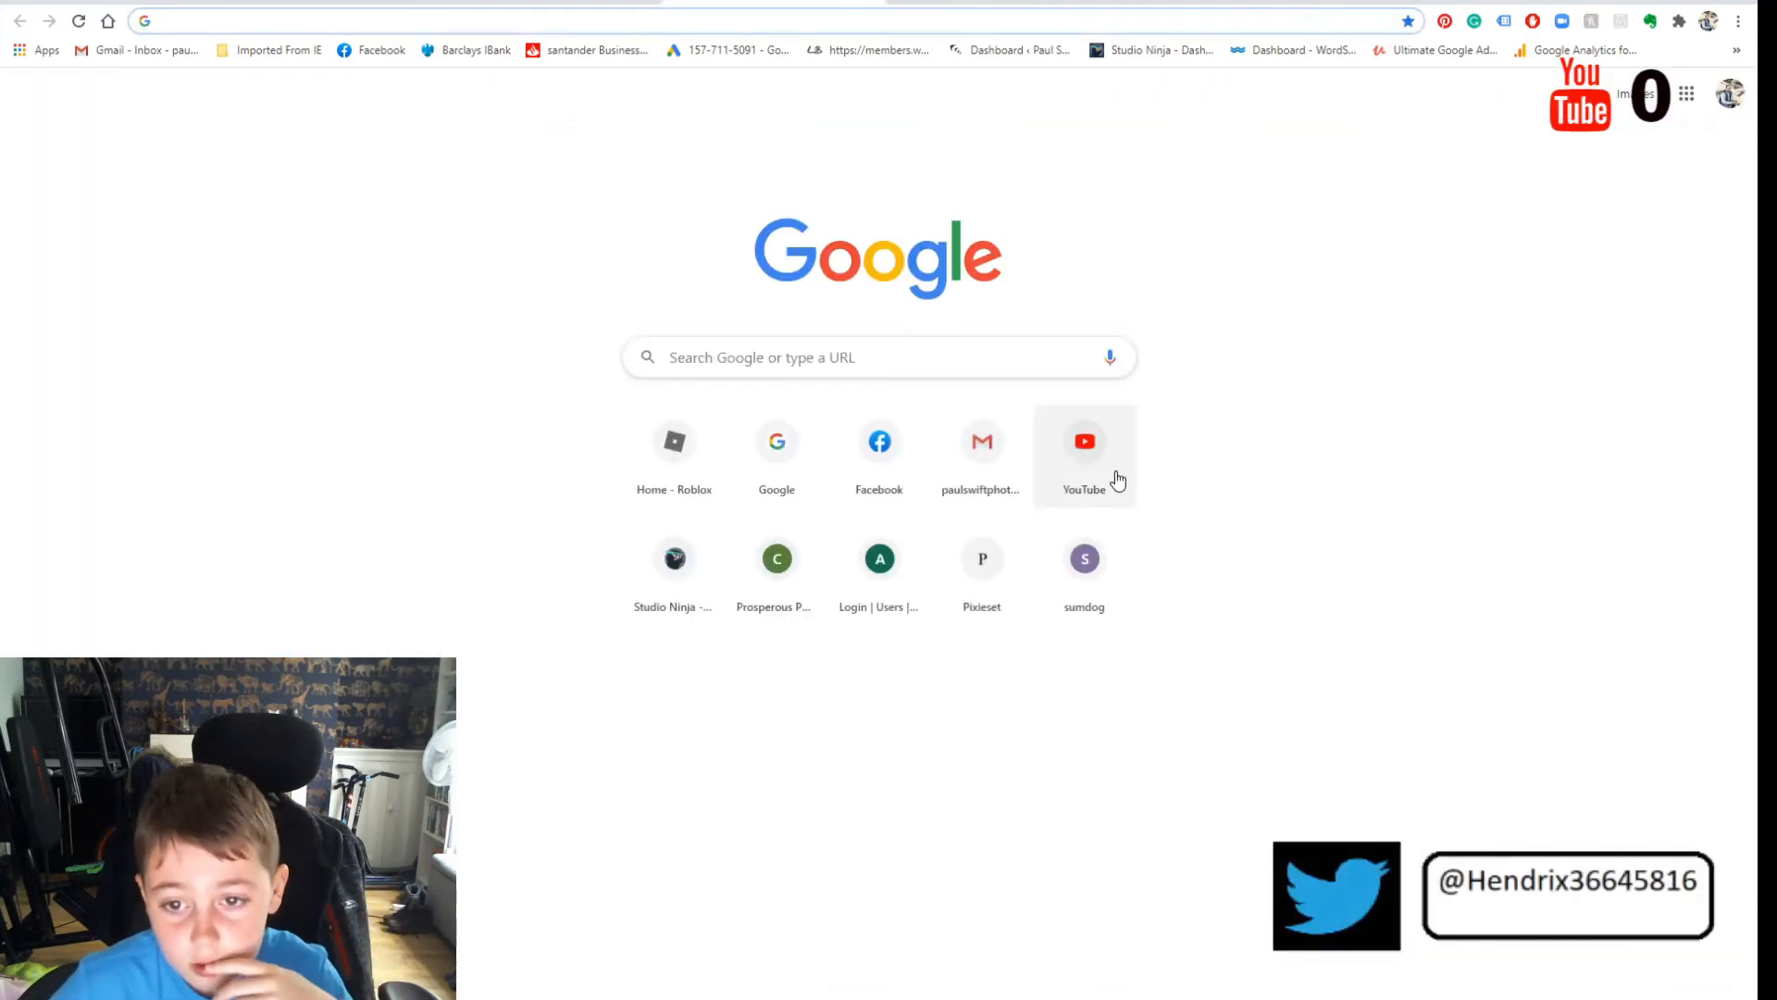
click(1117, 480)
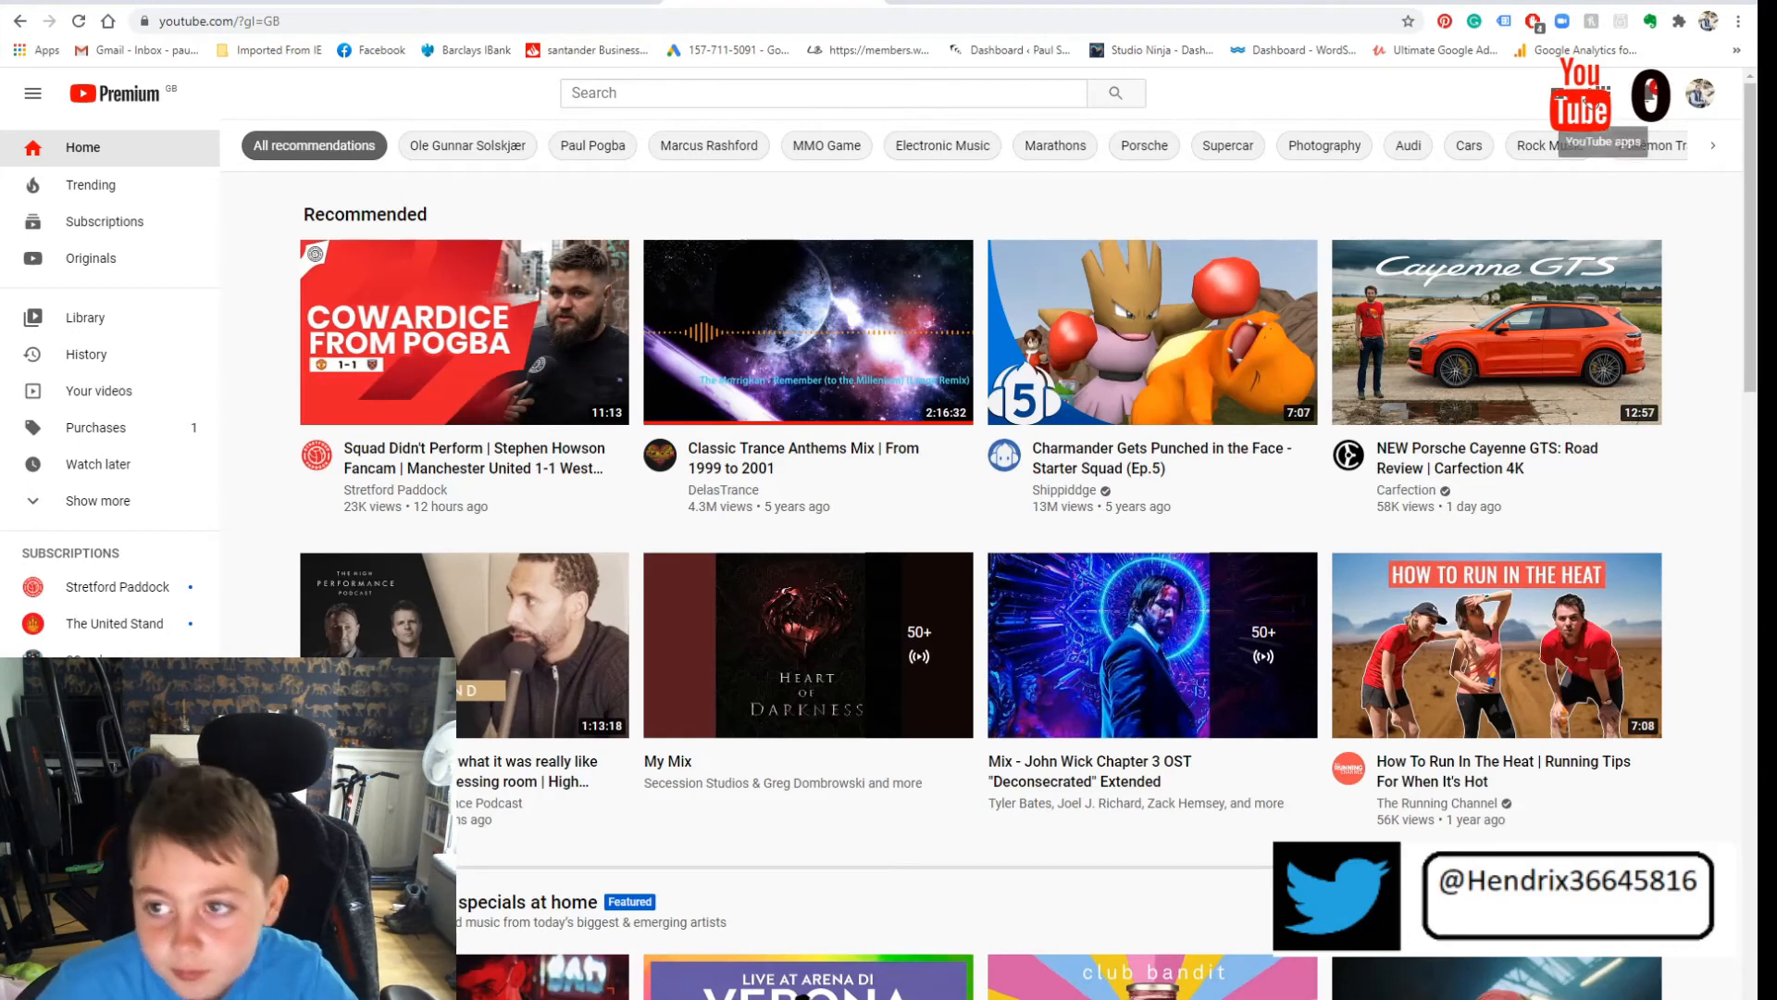
click(1699, 93)
click(1527, 343)
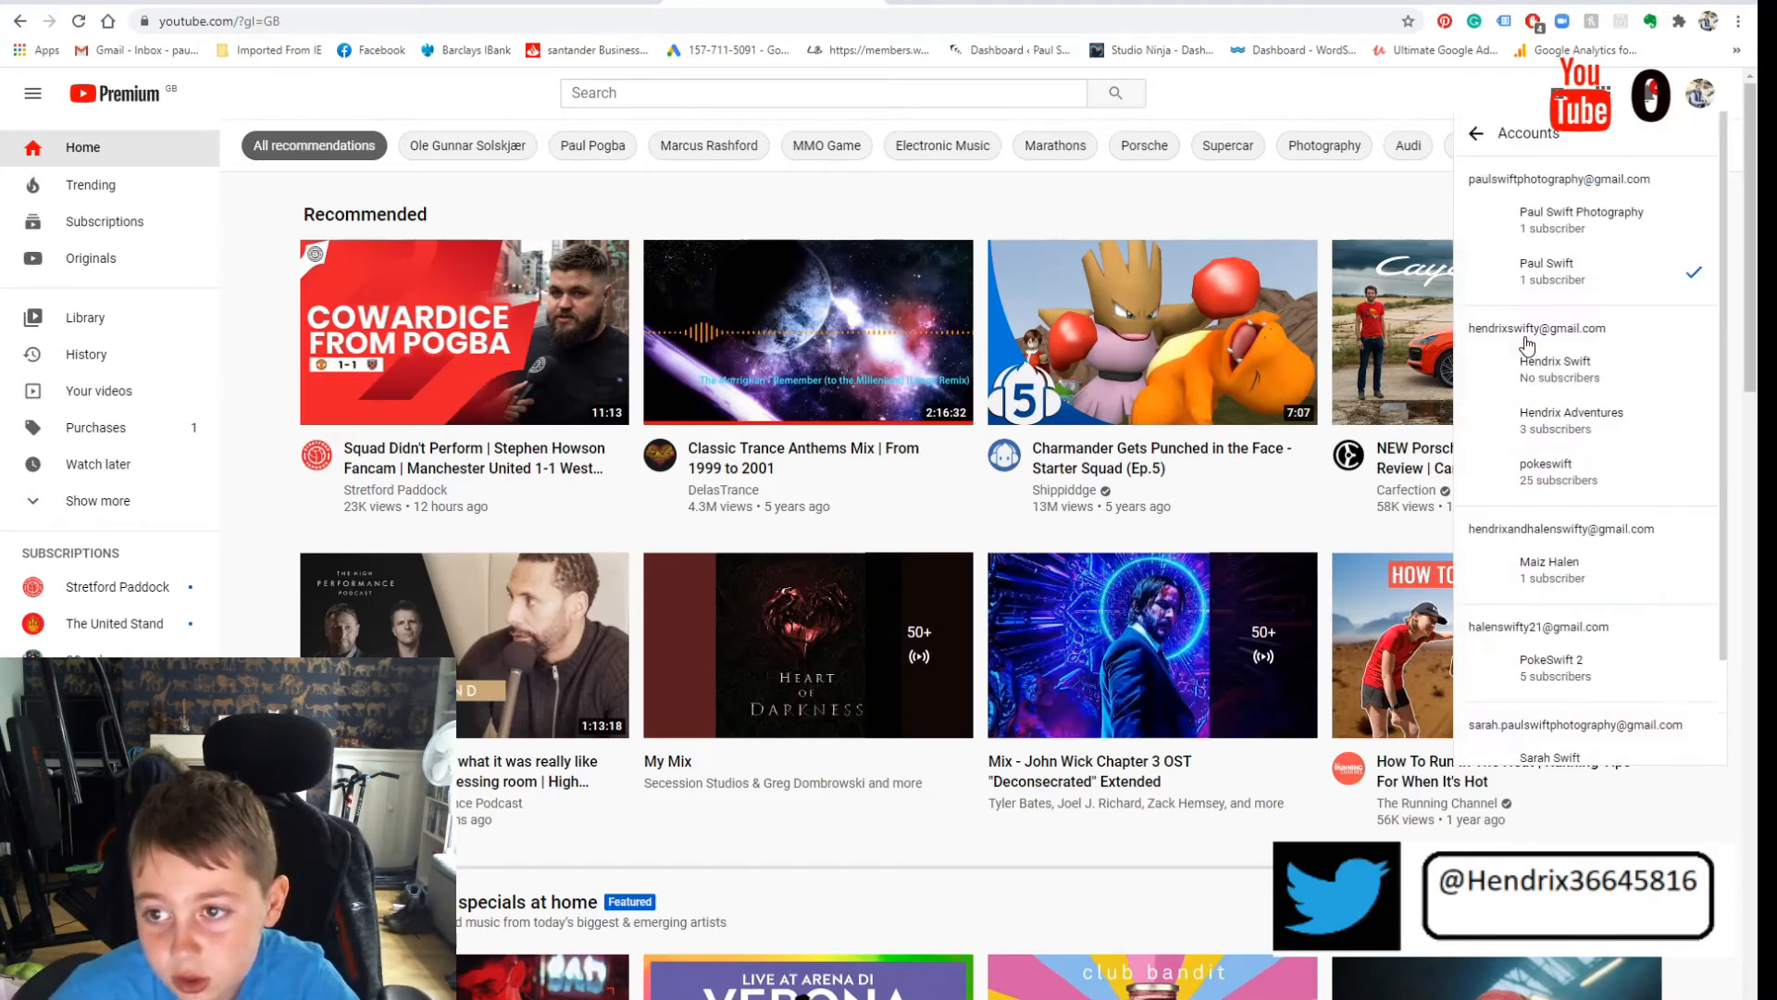
click(1579, 474)
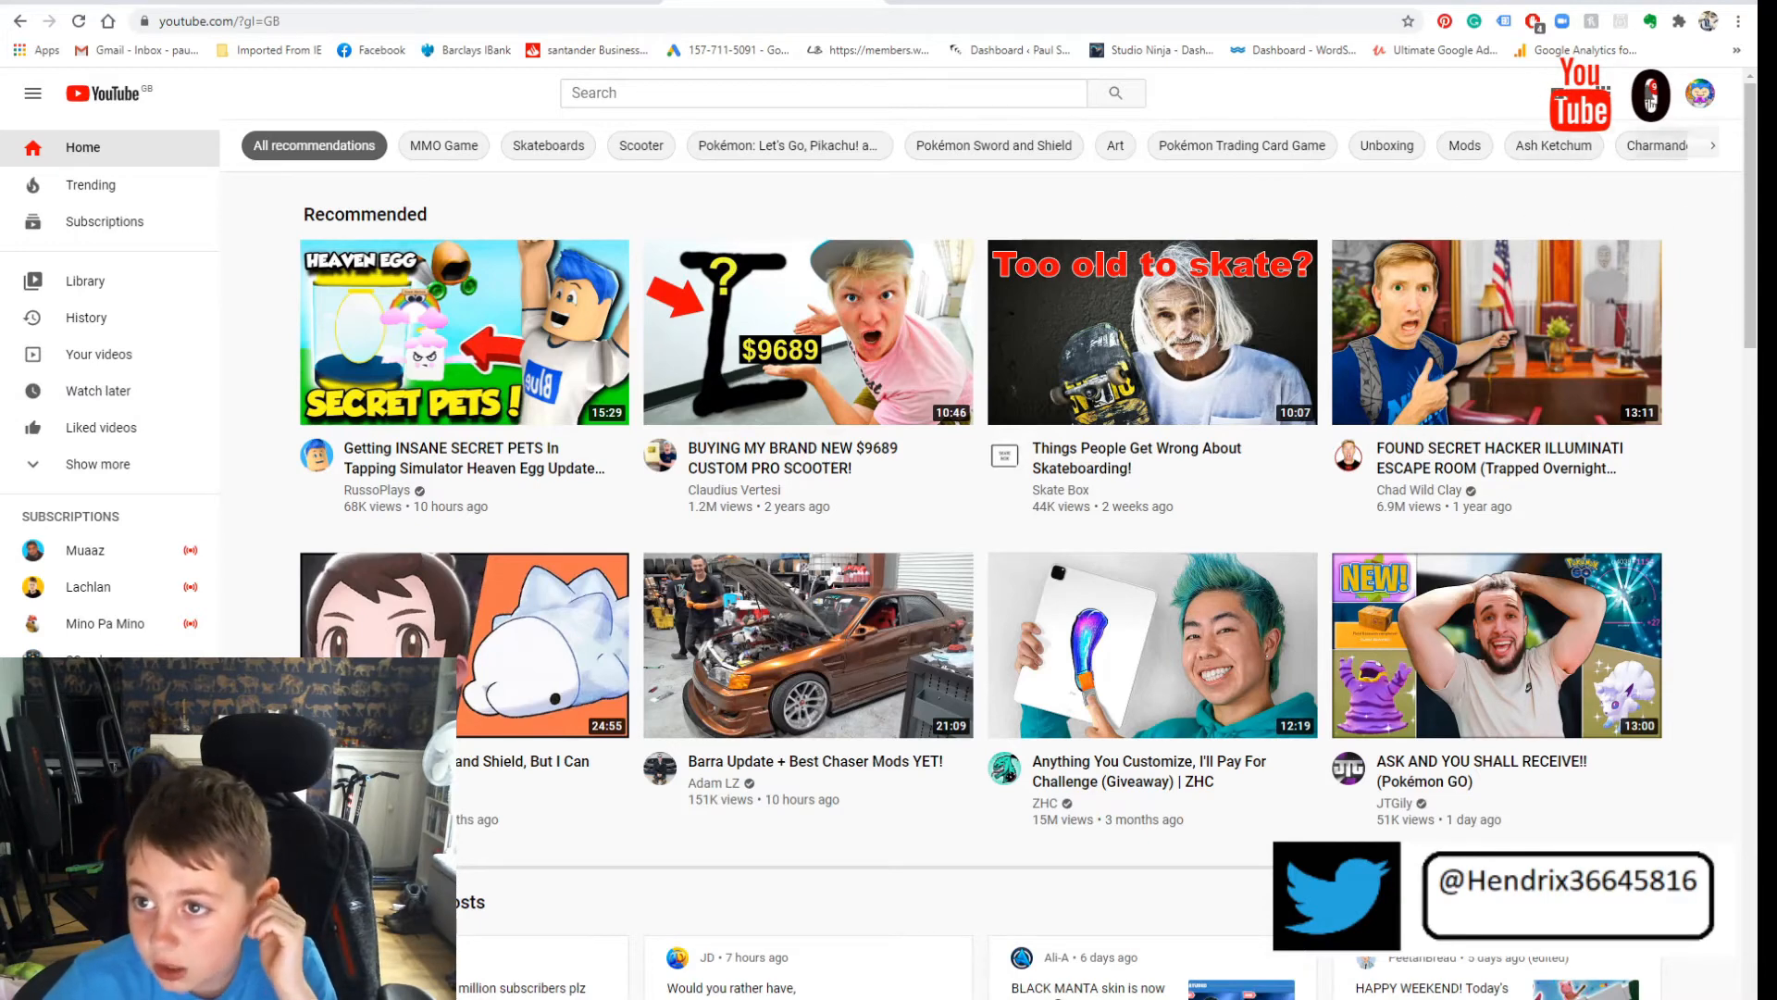
click(1697, 94)
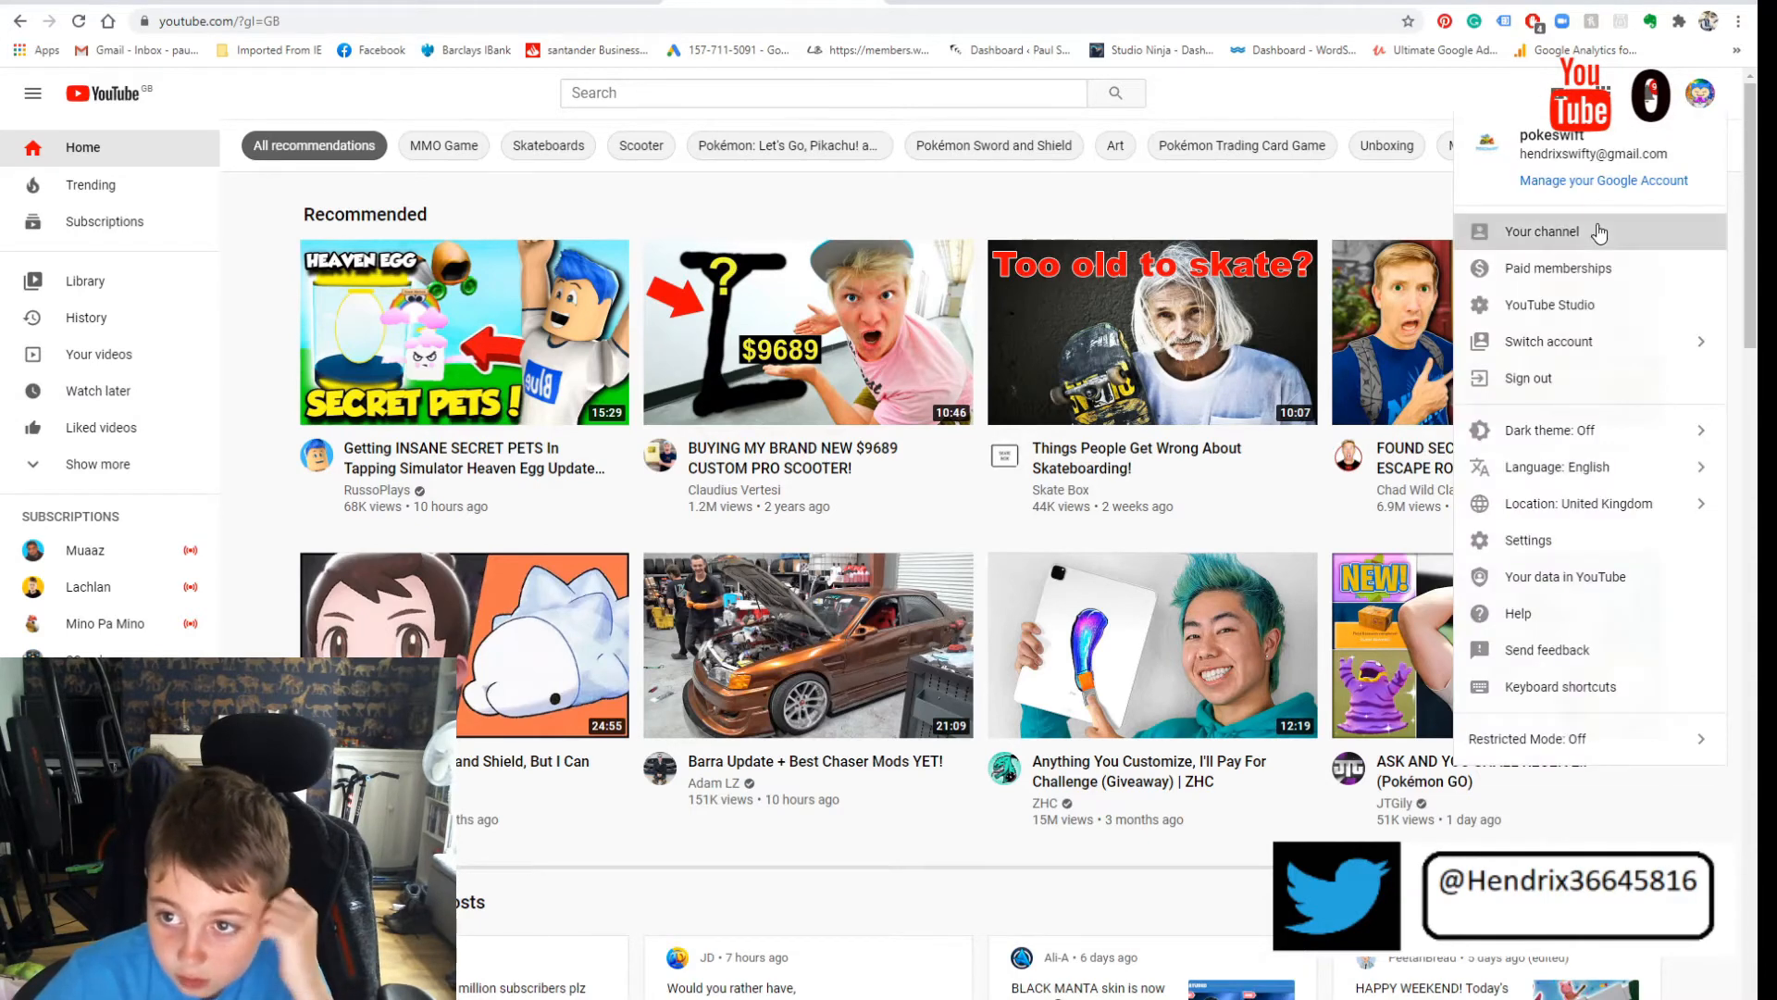
click(1555, 230)
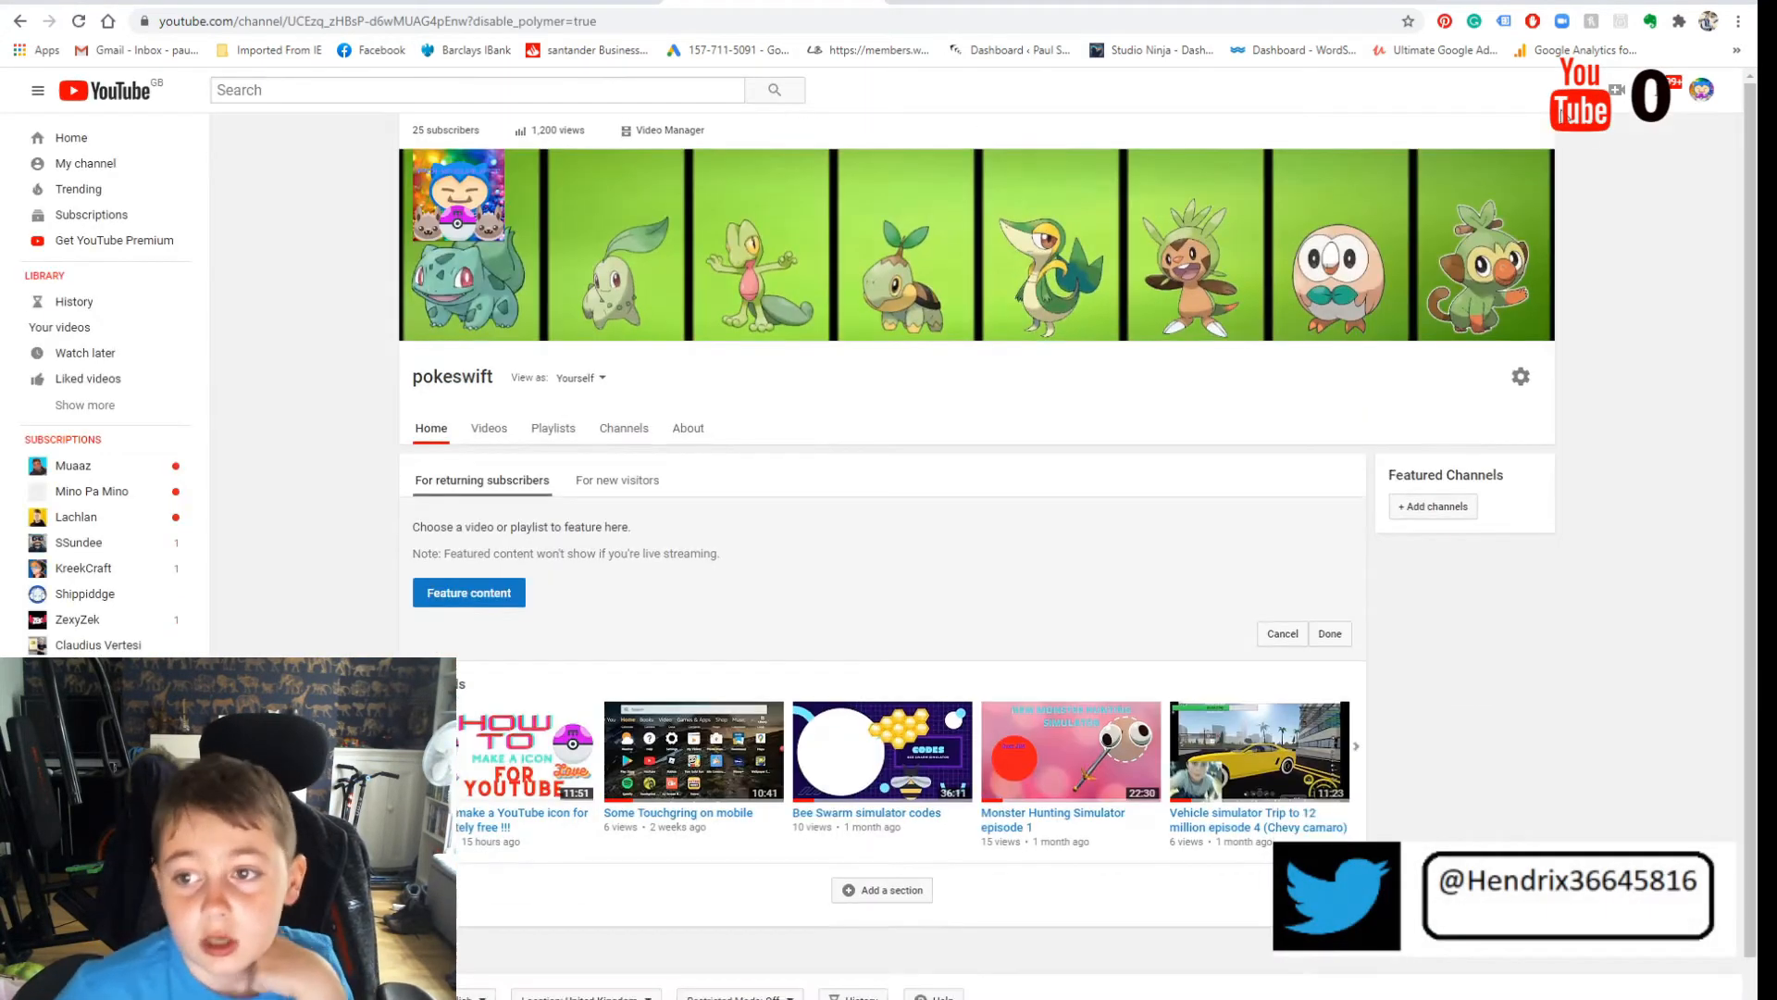
Step: Try to edit the channel art of the pokeswift channel, including the Google sign-in, and close the dialog
click(1542, 168)
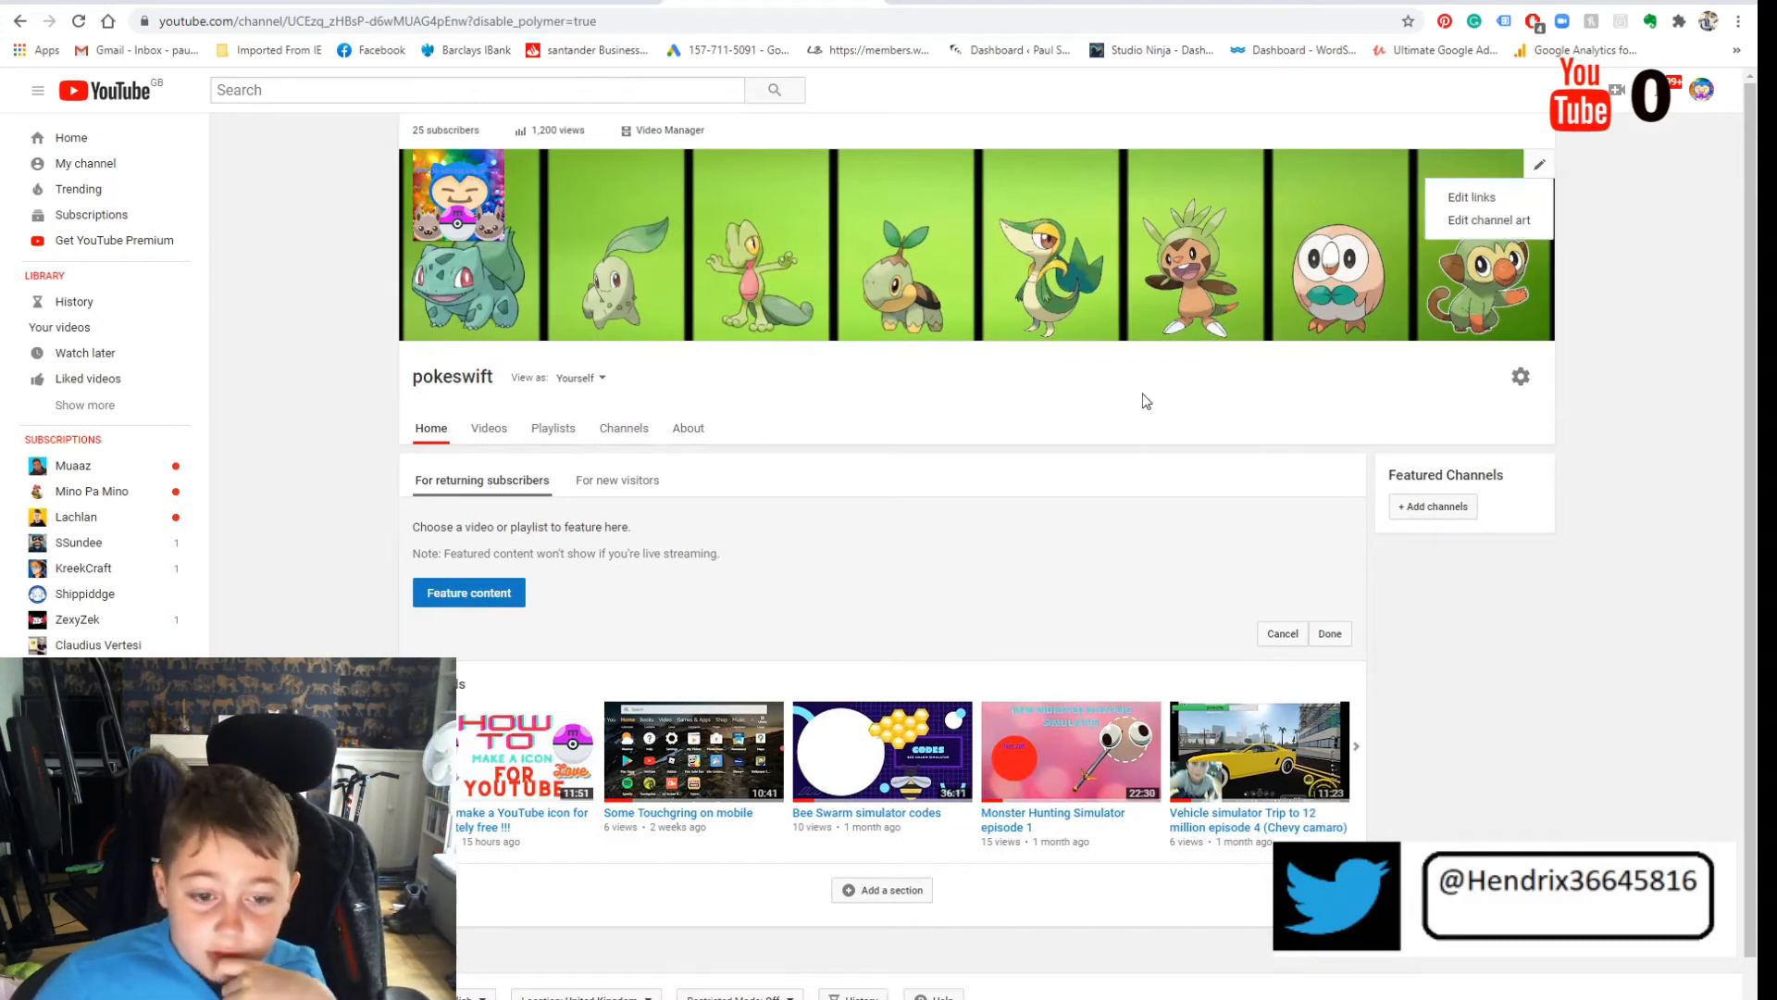
click(1491, 221)
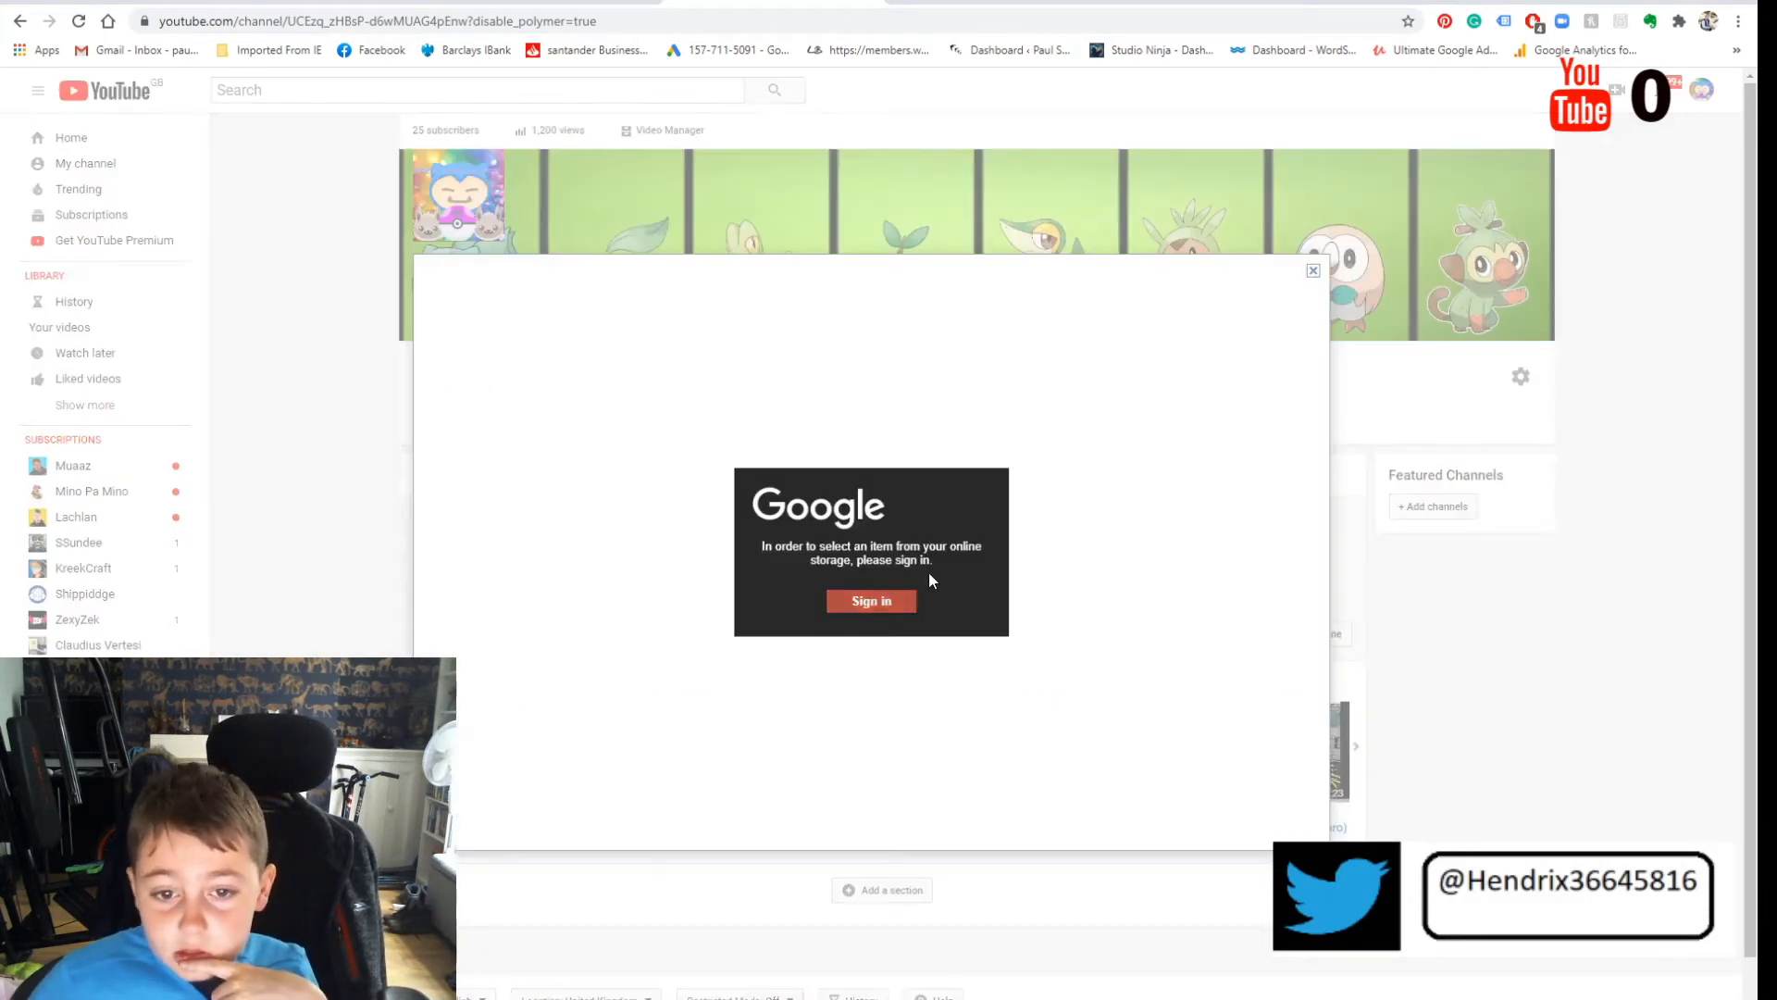
click(860, 602)
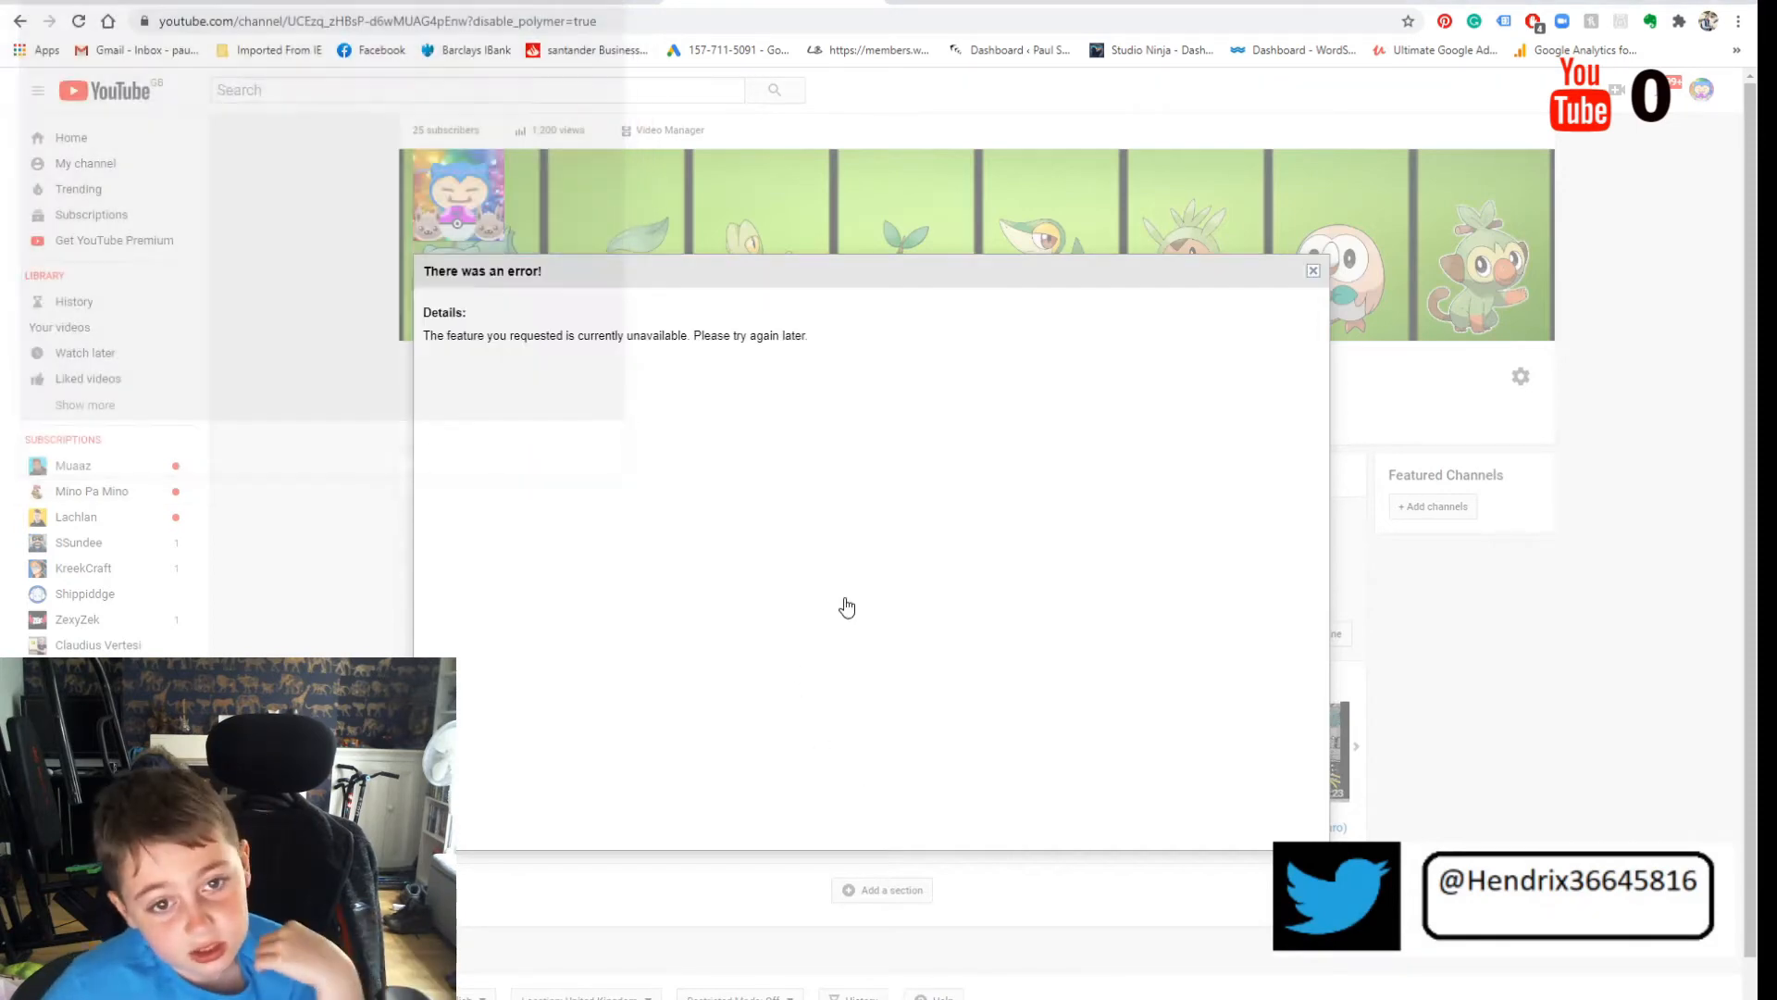
click(1313, 273)
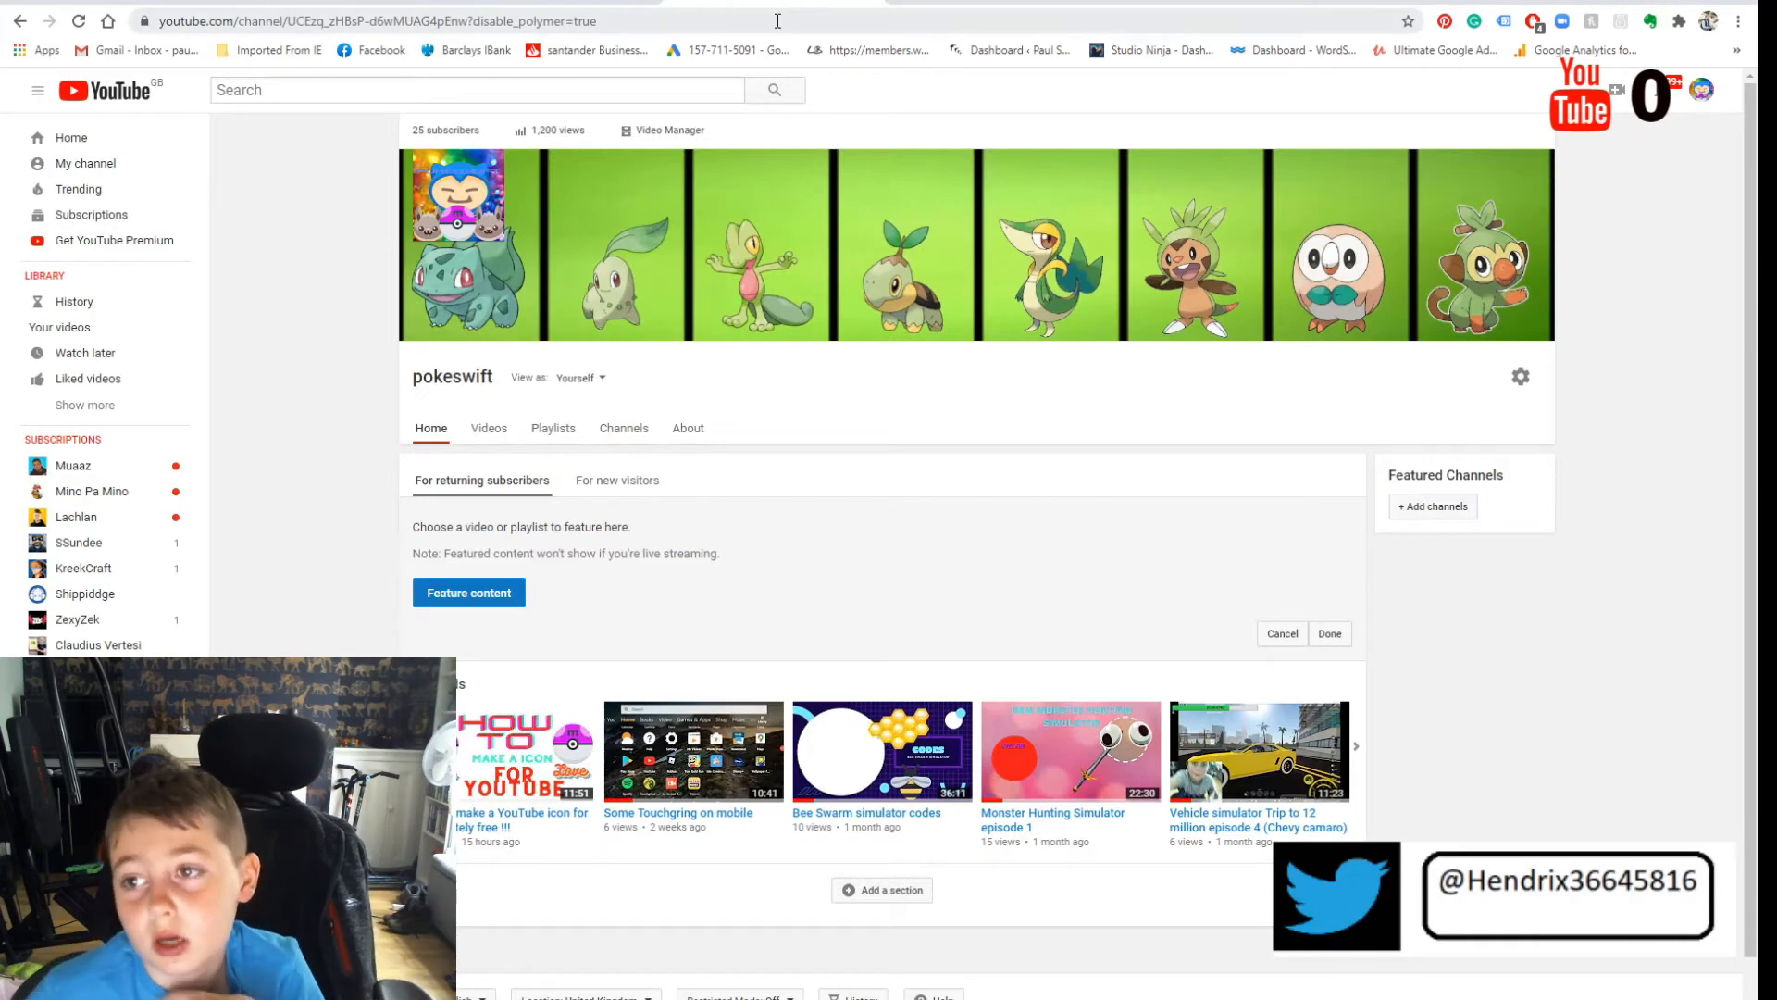
Step: Switch back to the Canva design and add the yellow Pikachu head from the pokemon graphics, slightly above the canvas centre
click(852, 3)
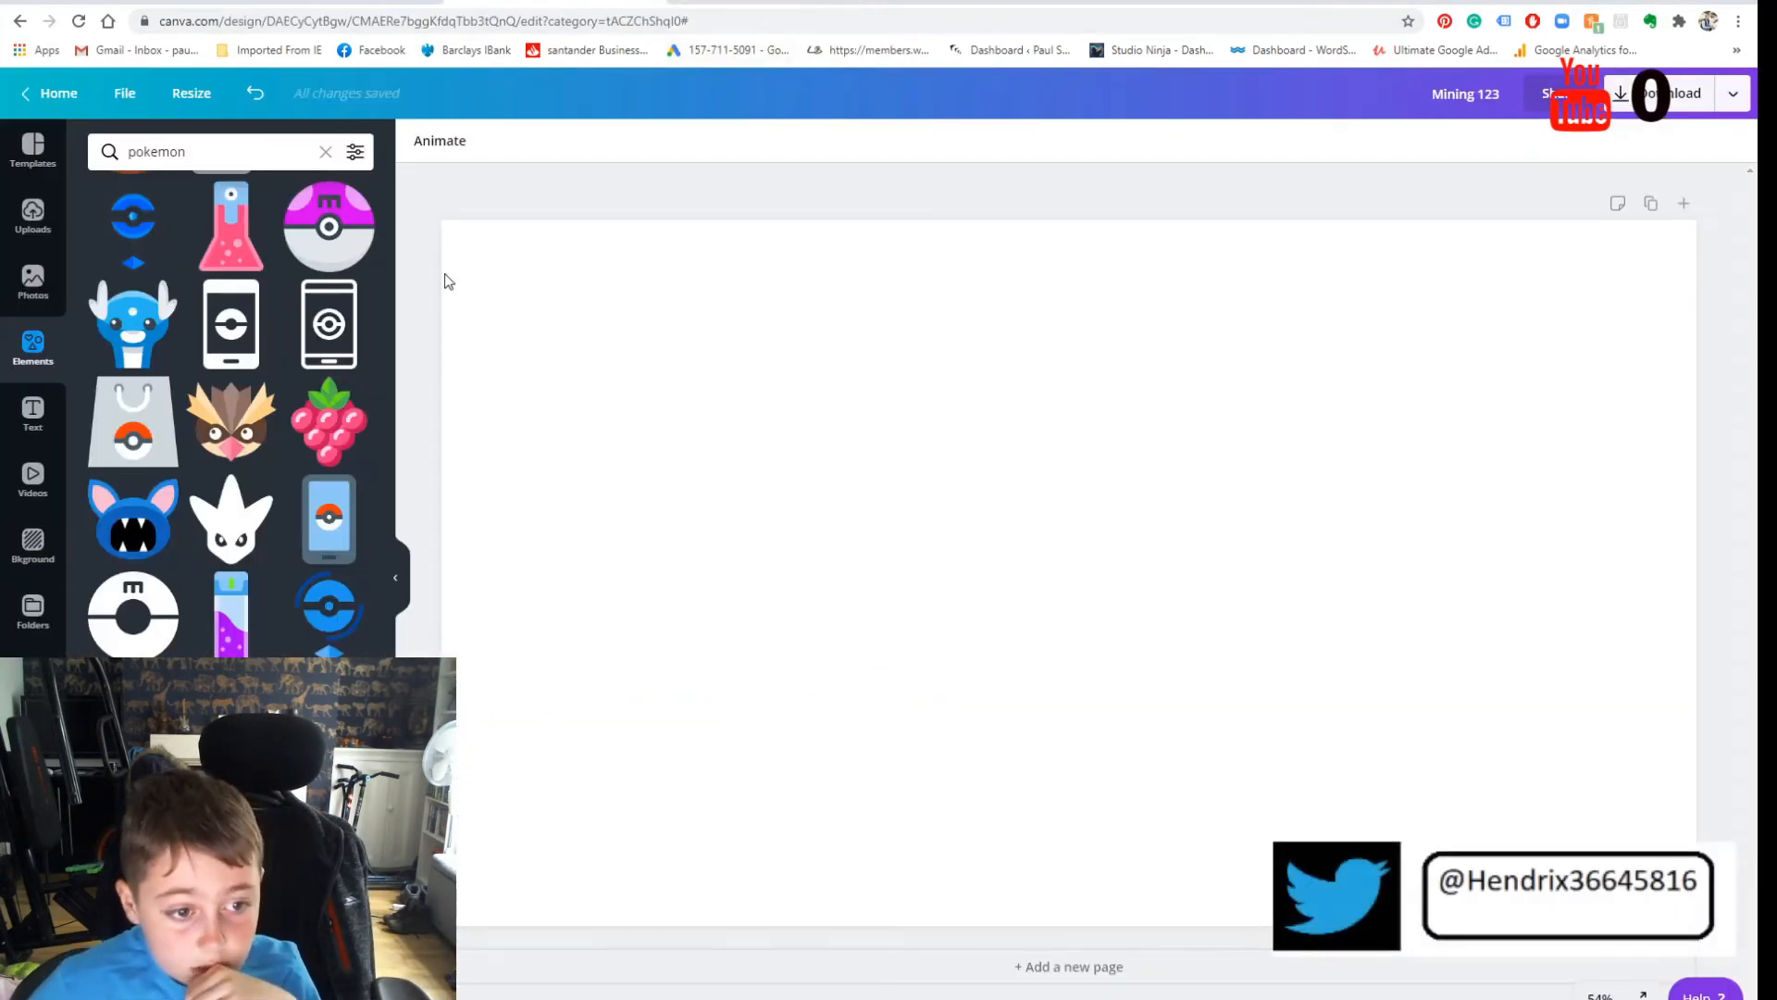
scroll(206, 426, down, 4)
scroll(205, 424, down, 3)
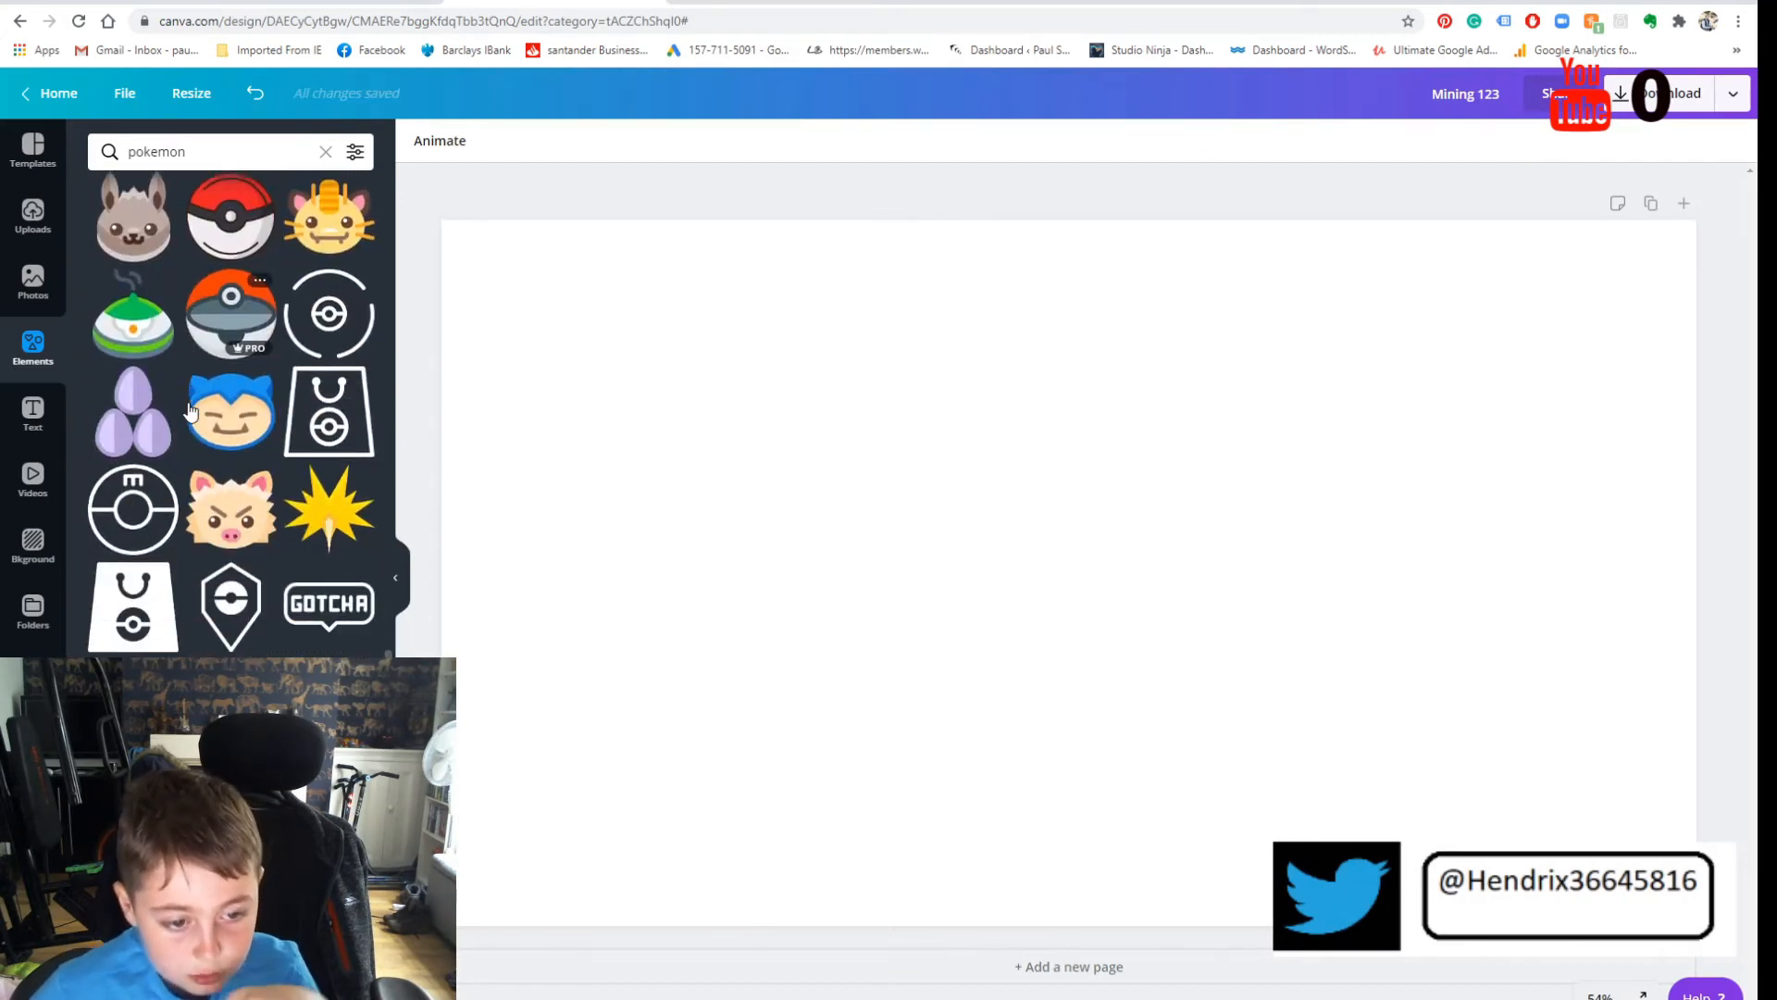
scroll(273, 468, down, 10)
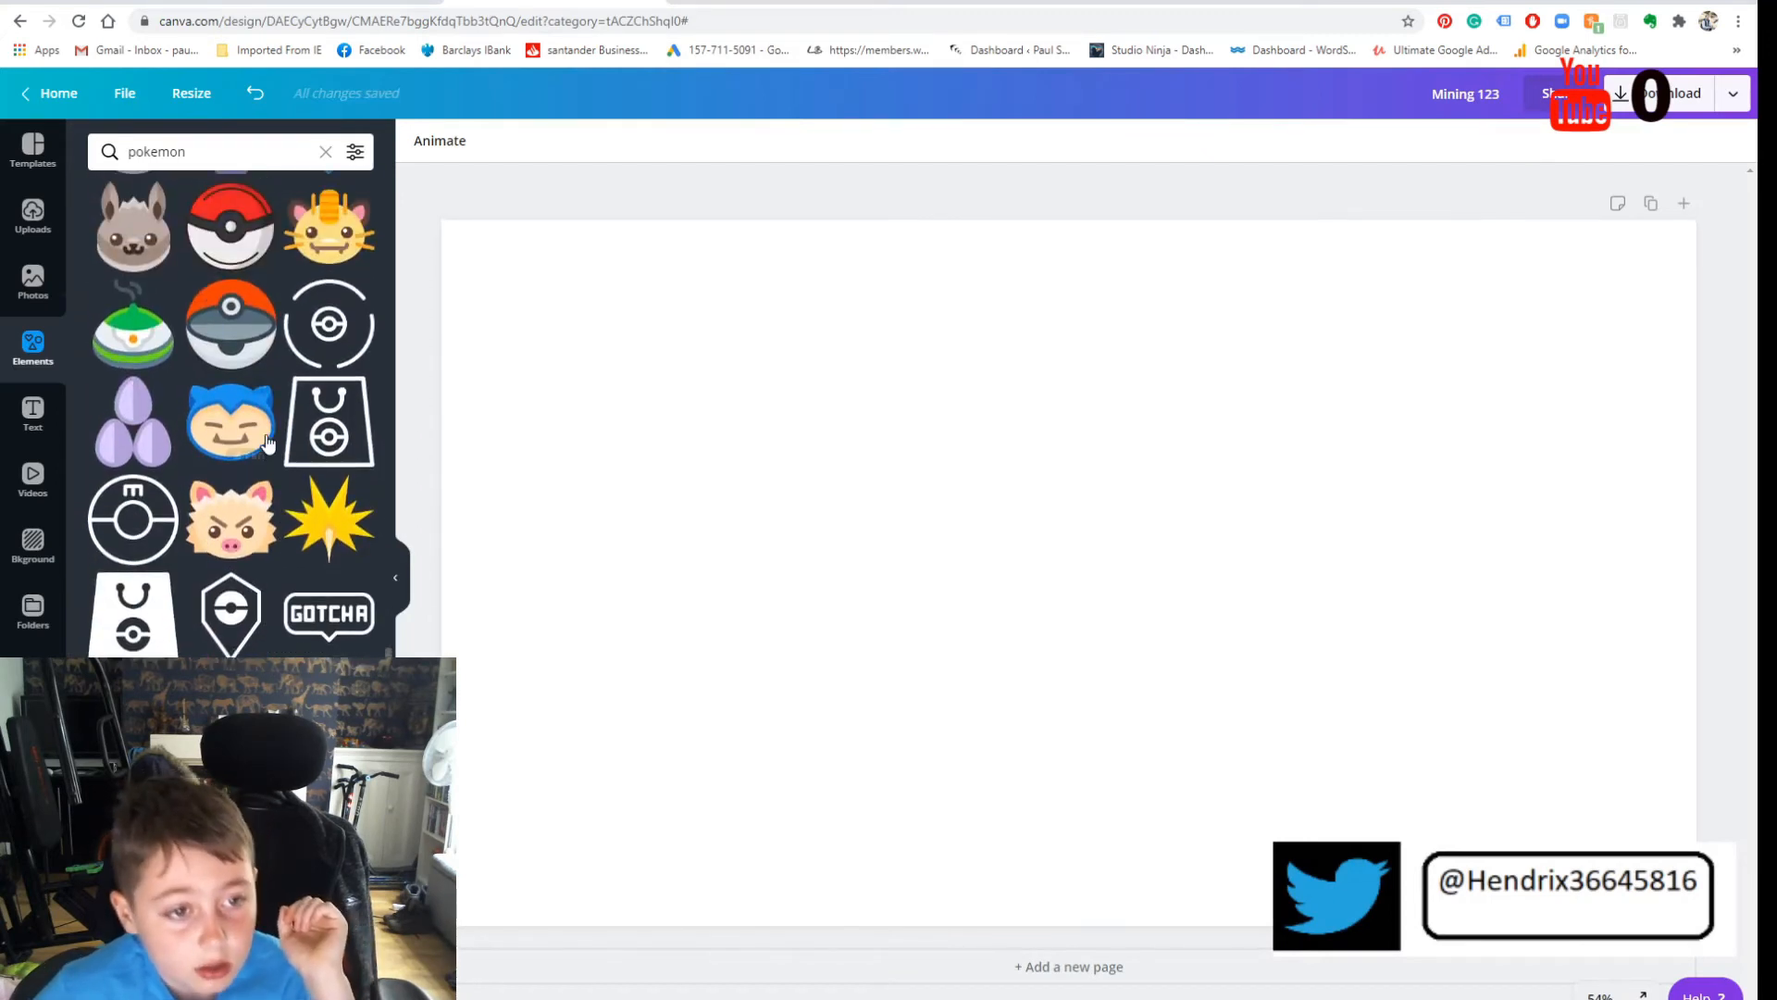
scroll(277, 357, up, 15)
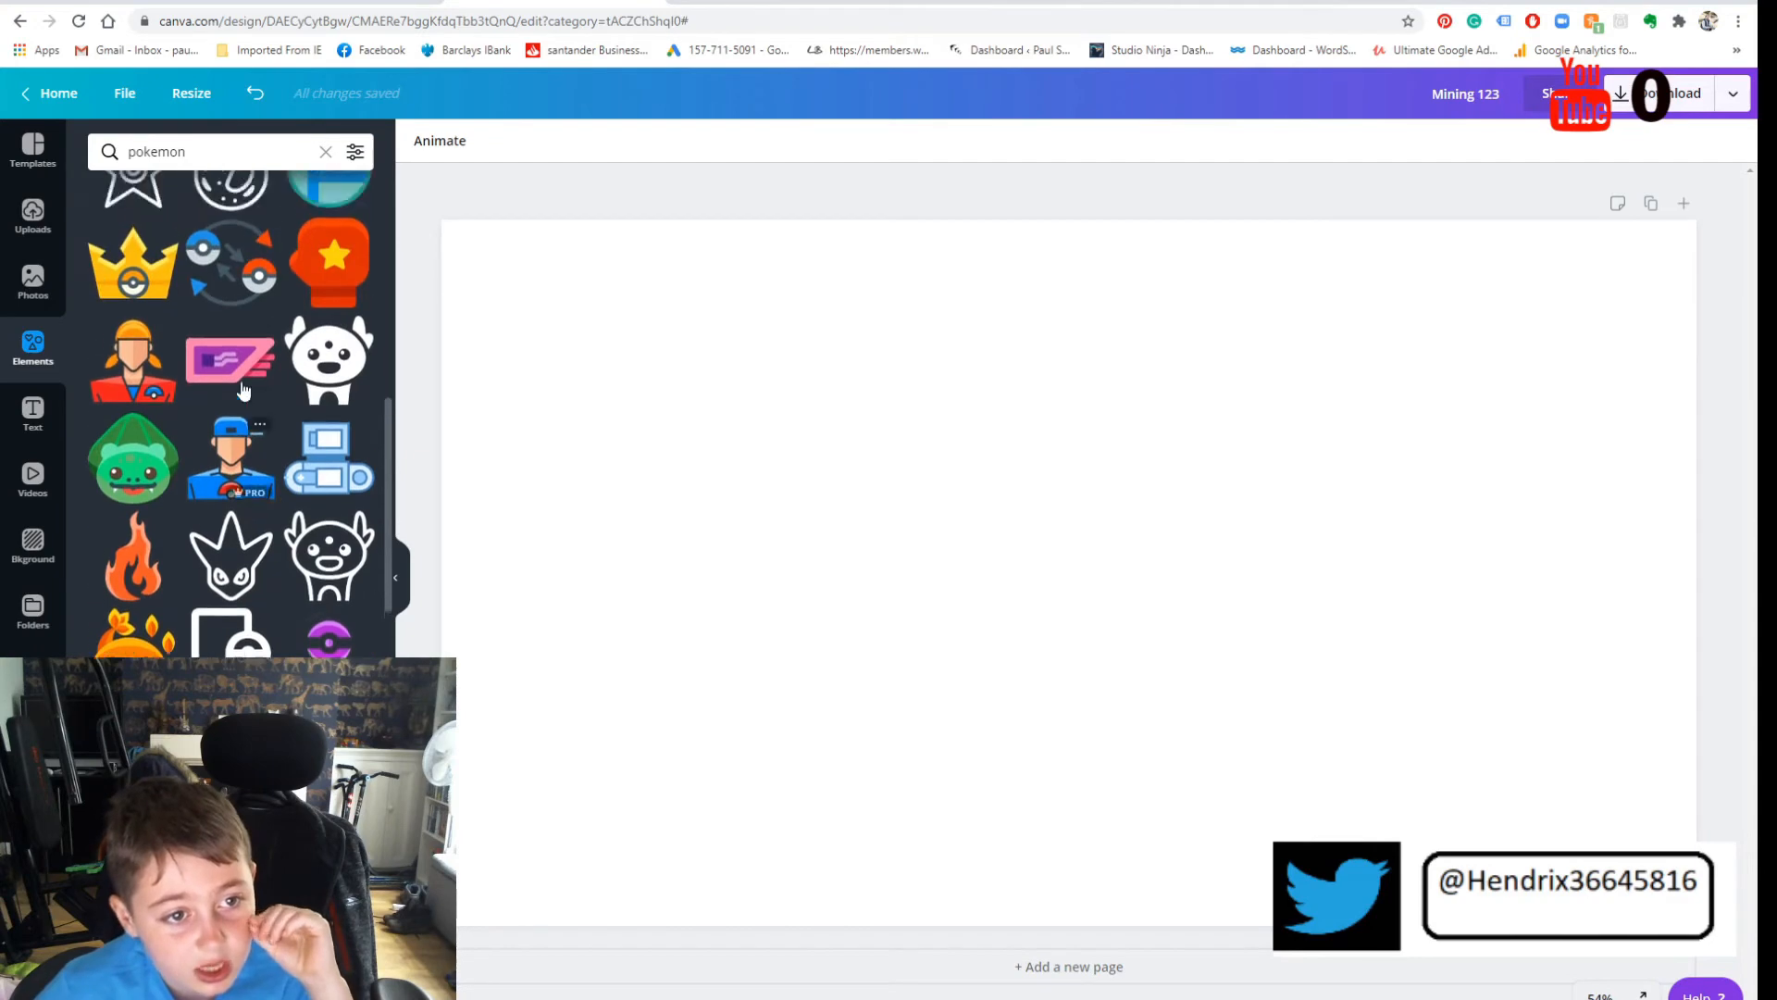
scroll(202, 361, down, 2)
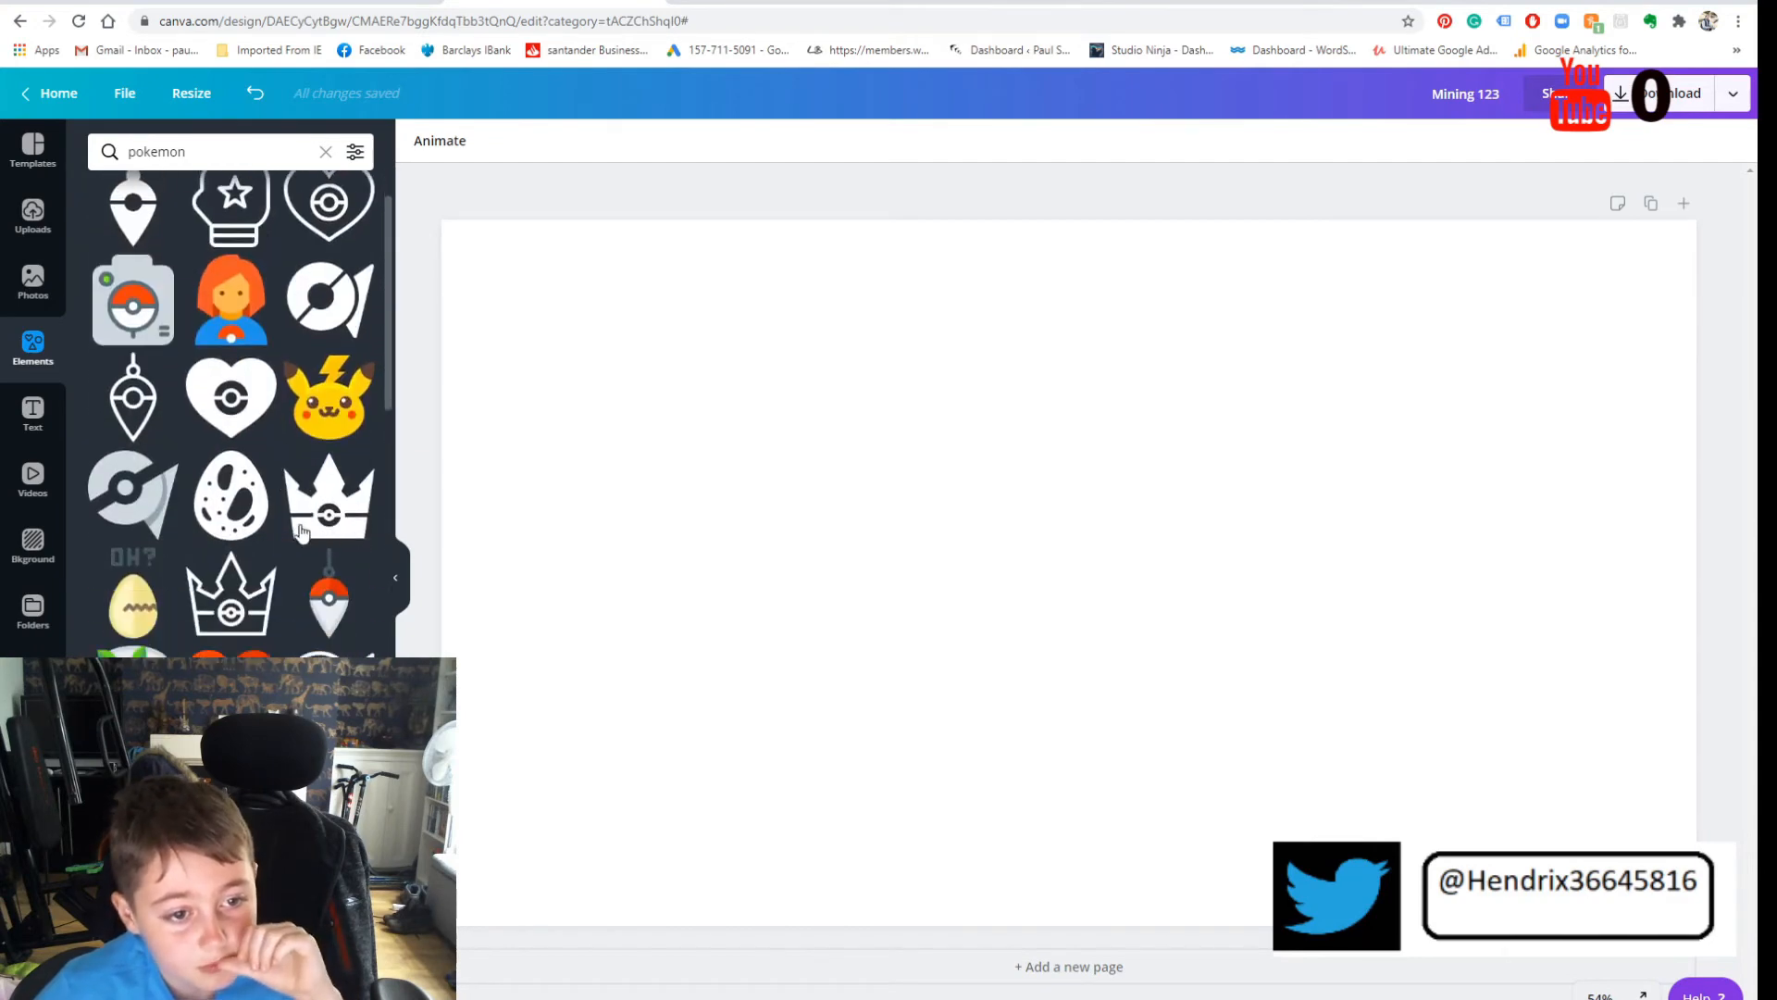
click(329, 398)
drag(1069, 599, 1043, 526)
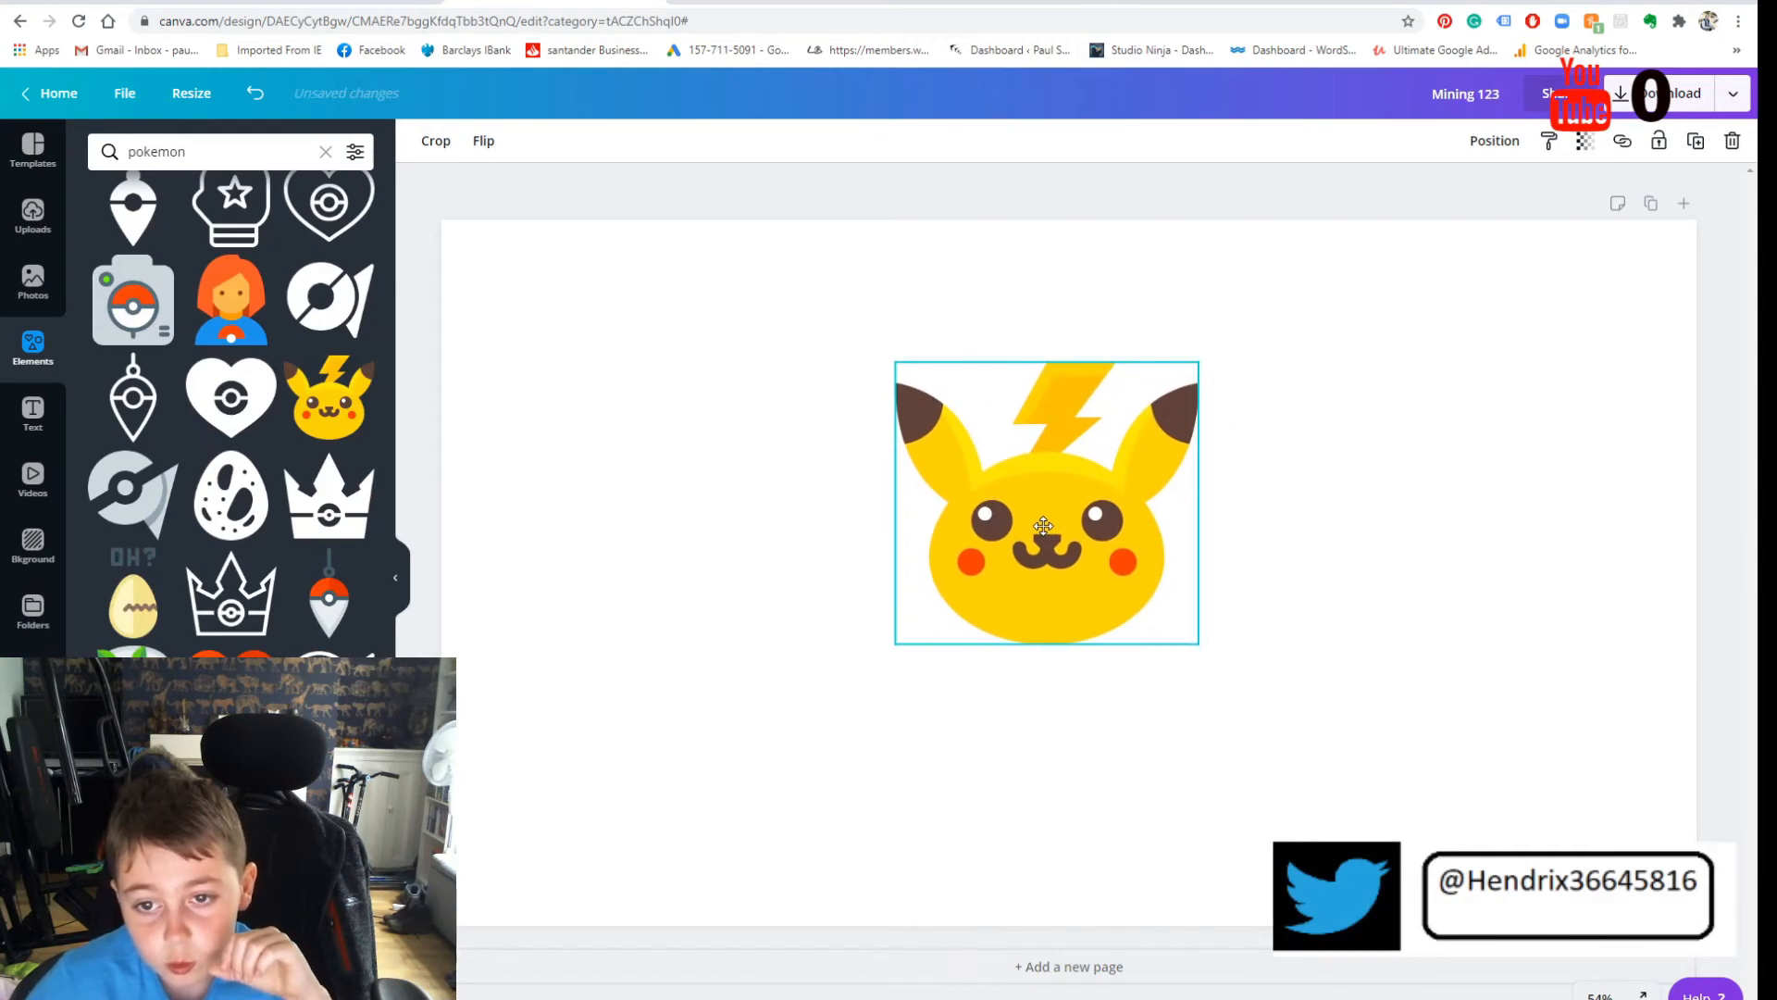
Step: Add the purple and grey ball graphic marked m and place it over the Pikachu face so the ears stick out
scroll(361, 633, down, 4)
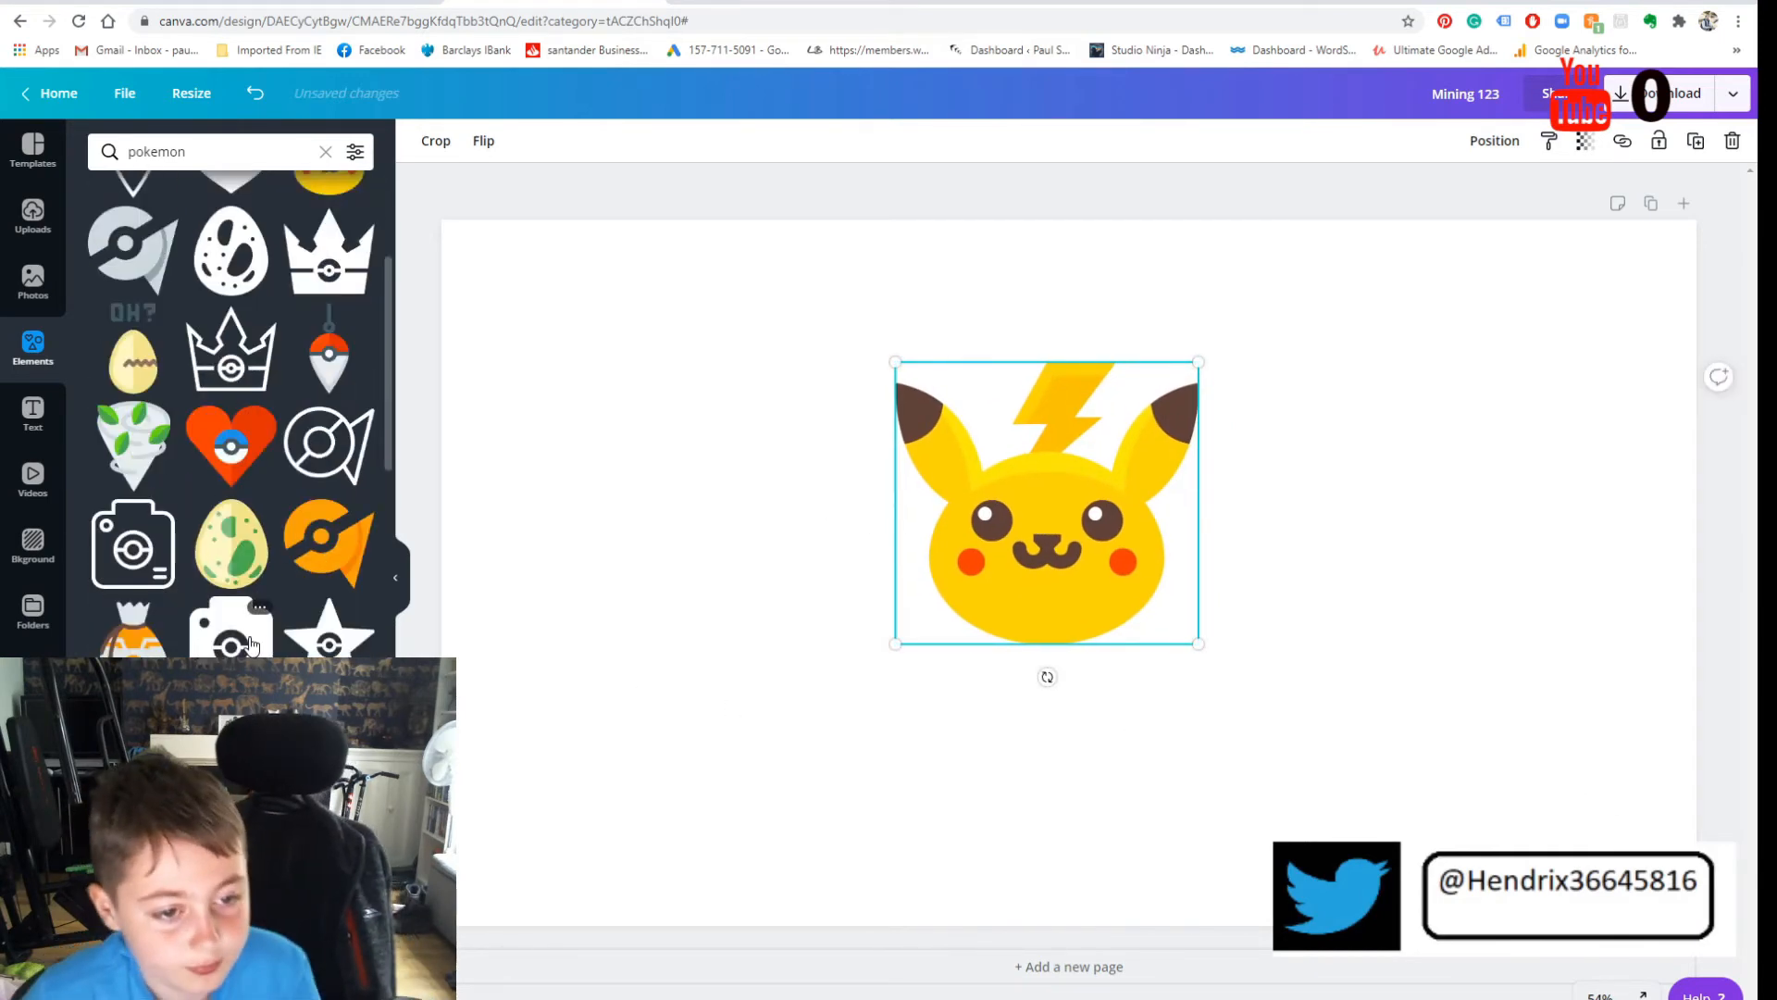
scroll(163, 564, down, 5)
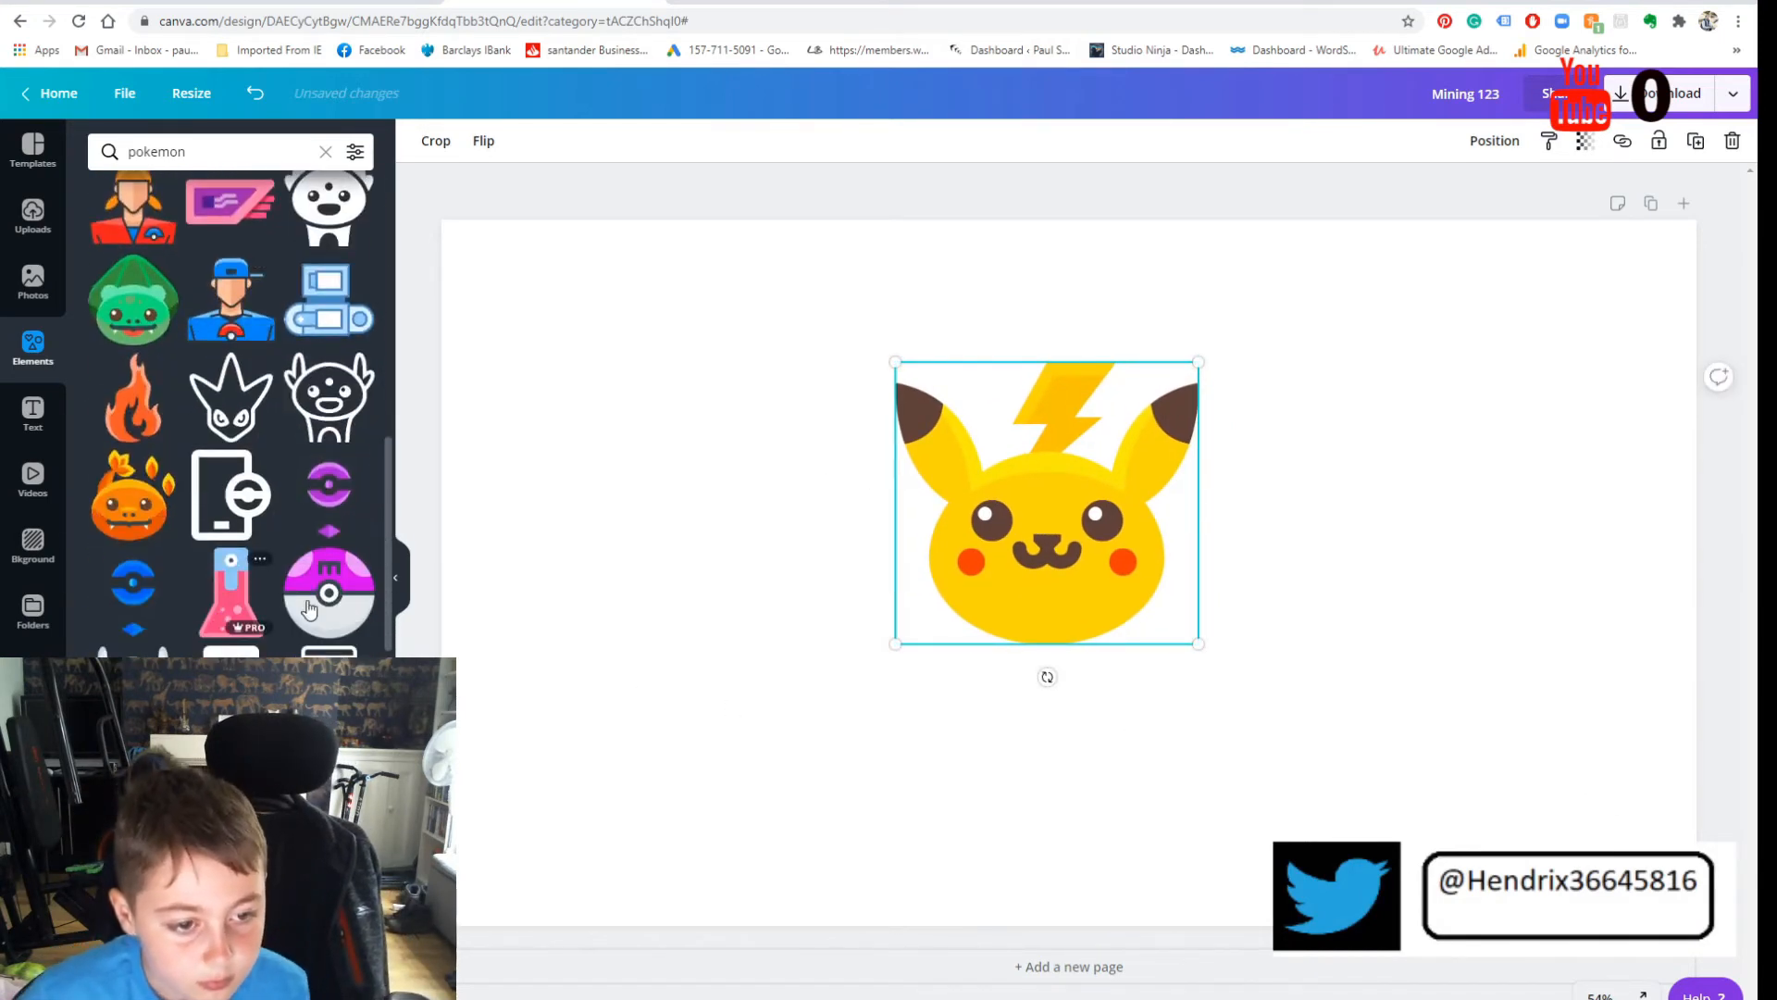
click(331, 615)
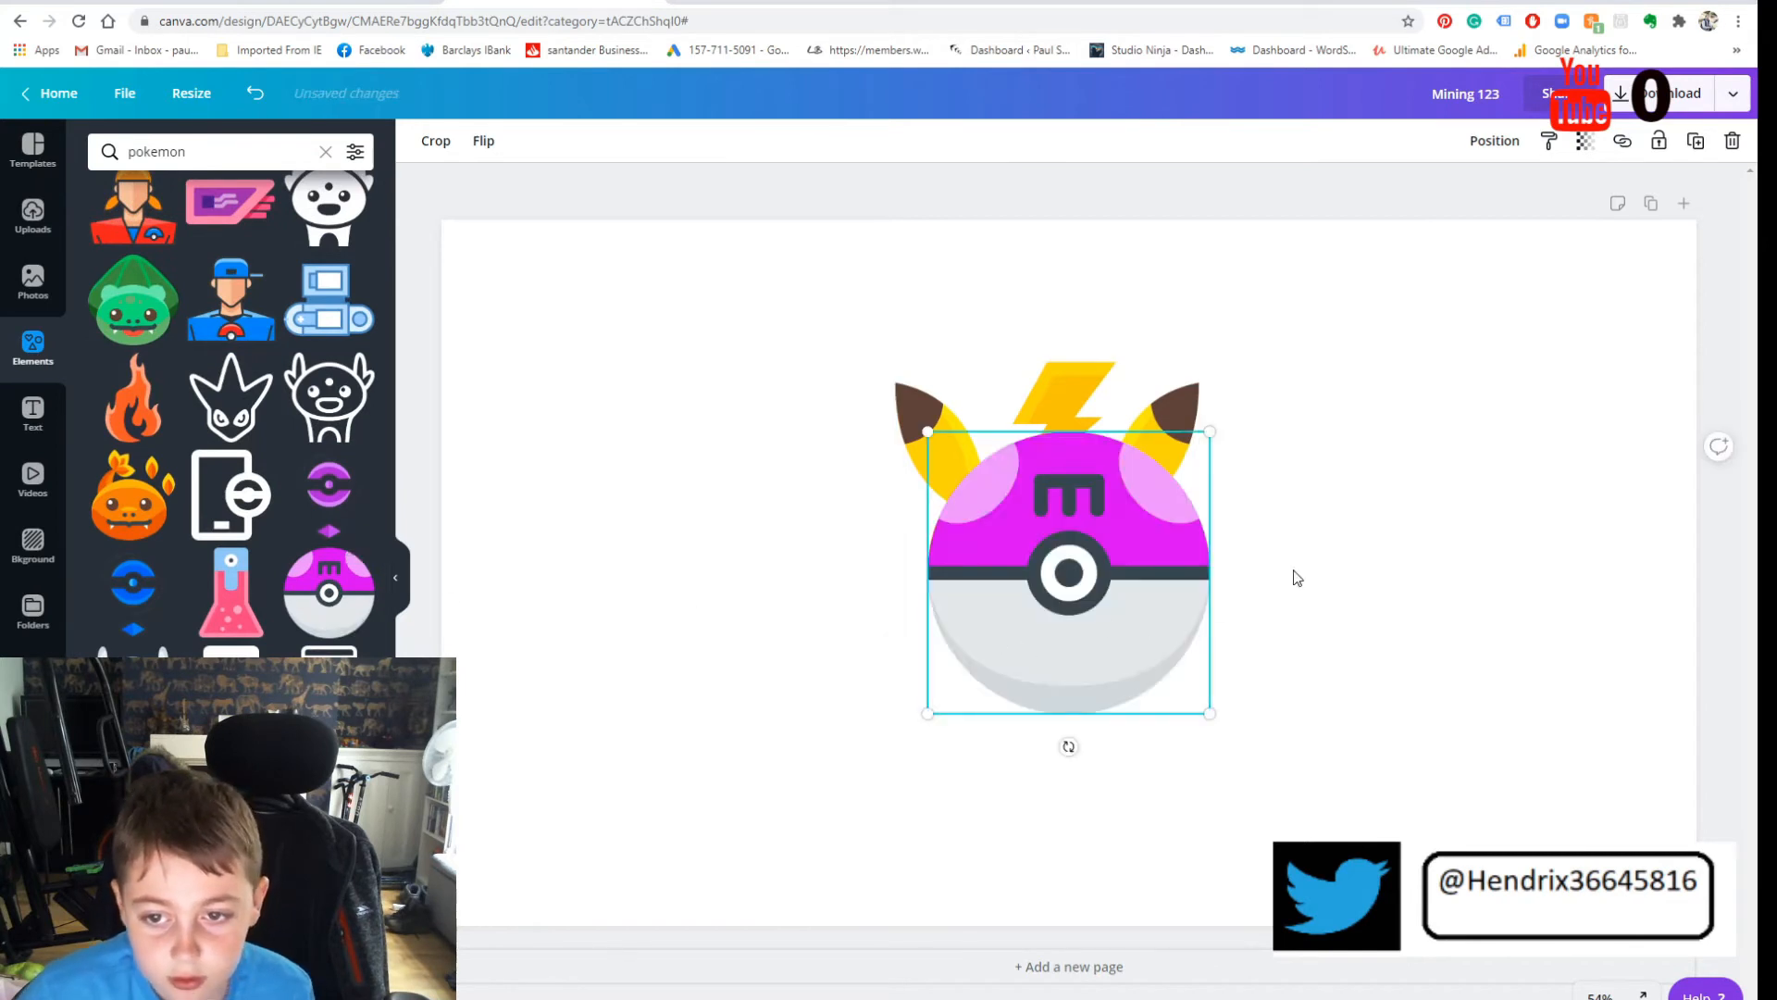
drag(1040, 615, 1018, 549)
drag(1027, 552, 1032, 554)
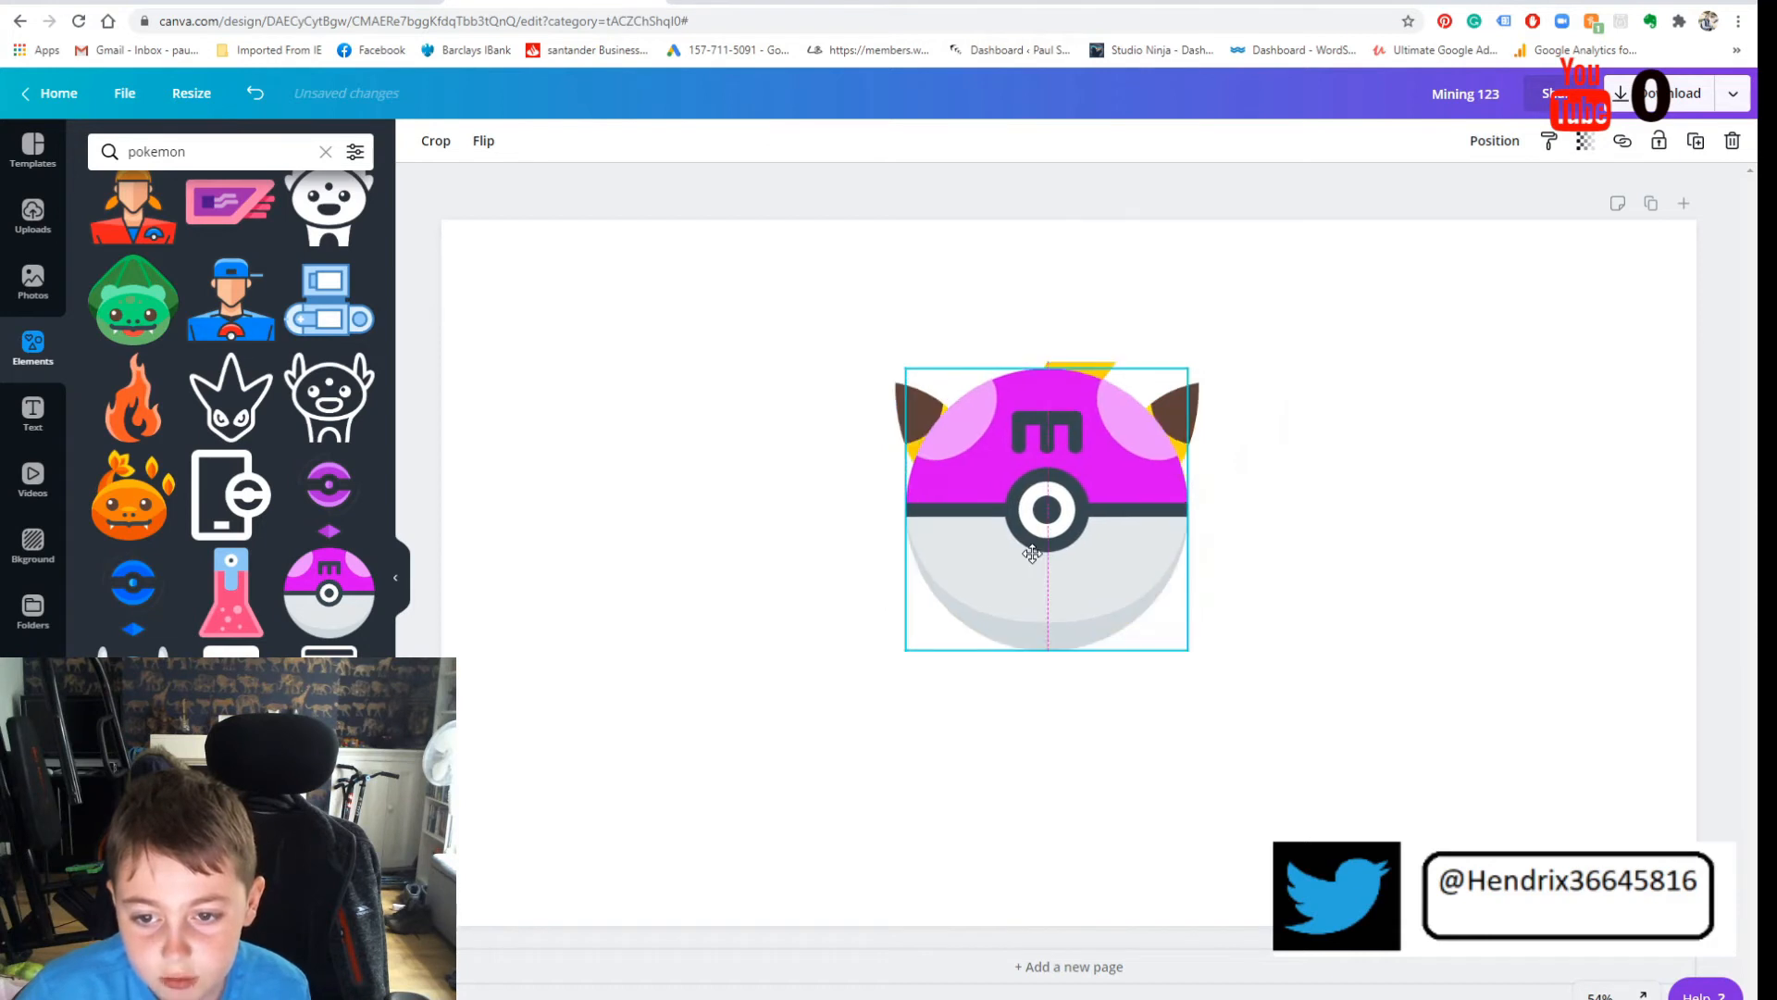
click(1484, 652)
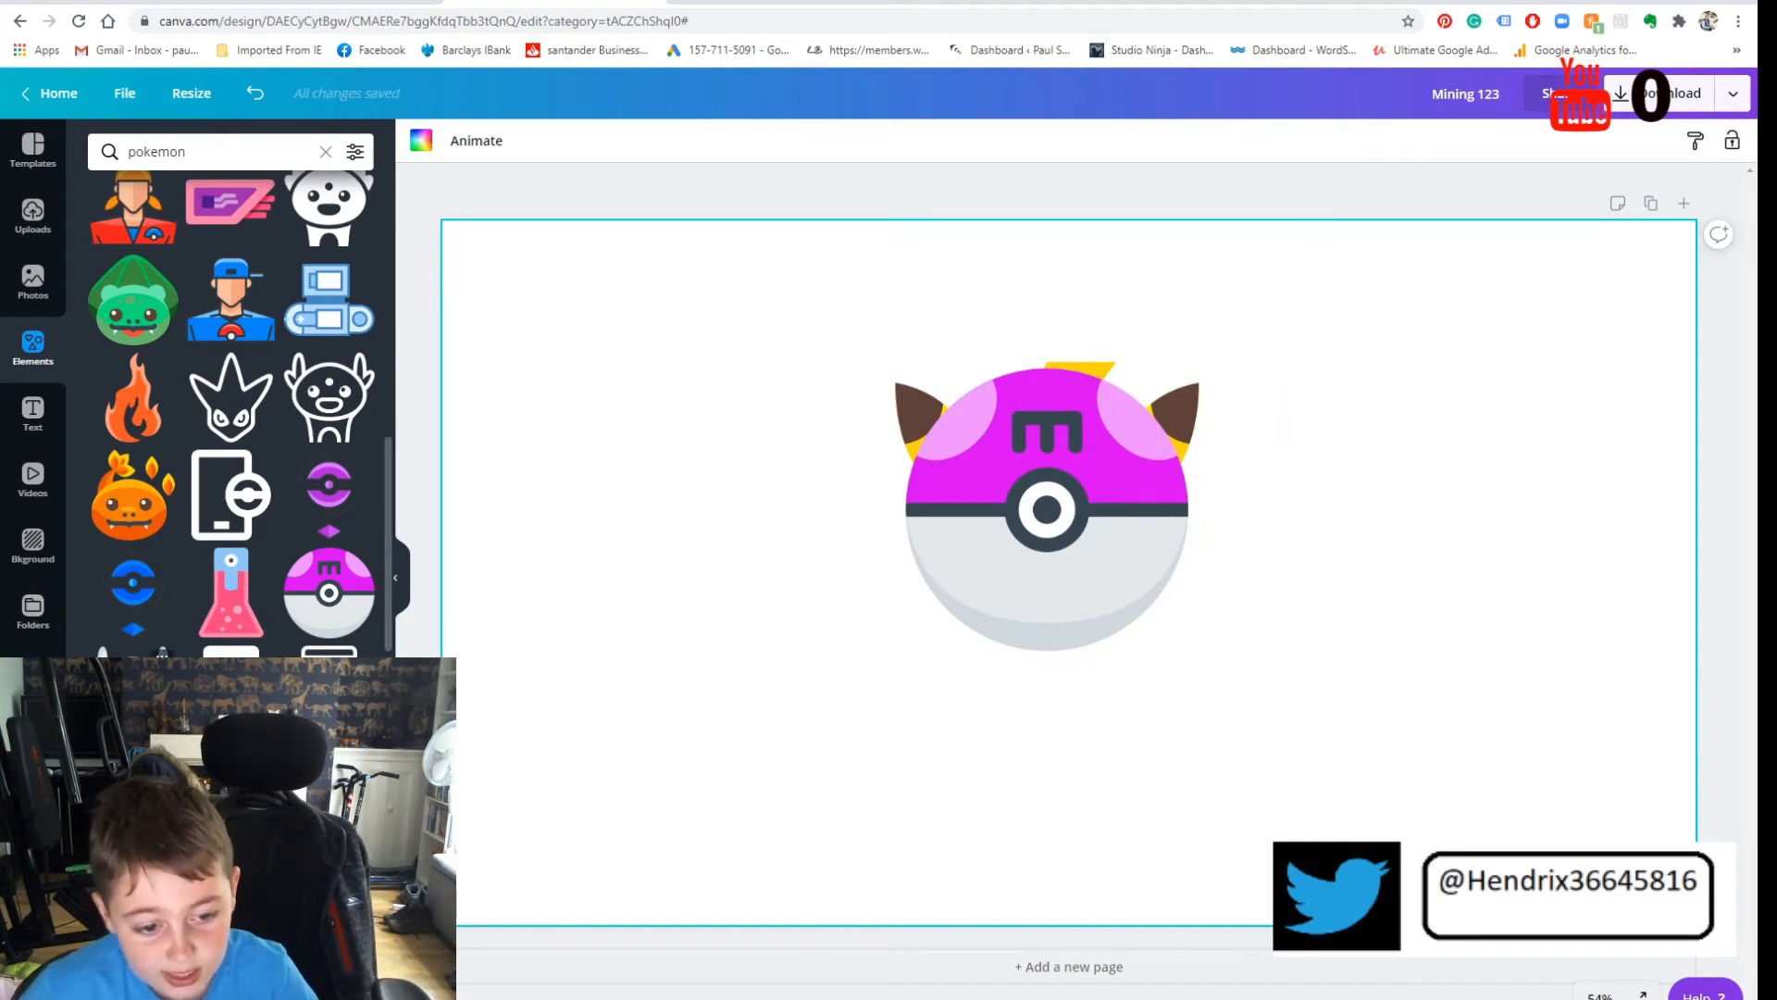
Step: Add the GOTCHA speech bubble, shrink it to about 648 by 350, and place it to the upper right of the ball
scroll(232, 611, down, 1)
scroll(231, 611, down, 10)
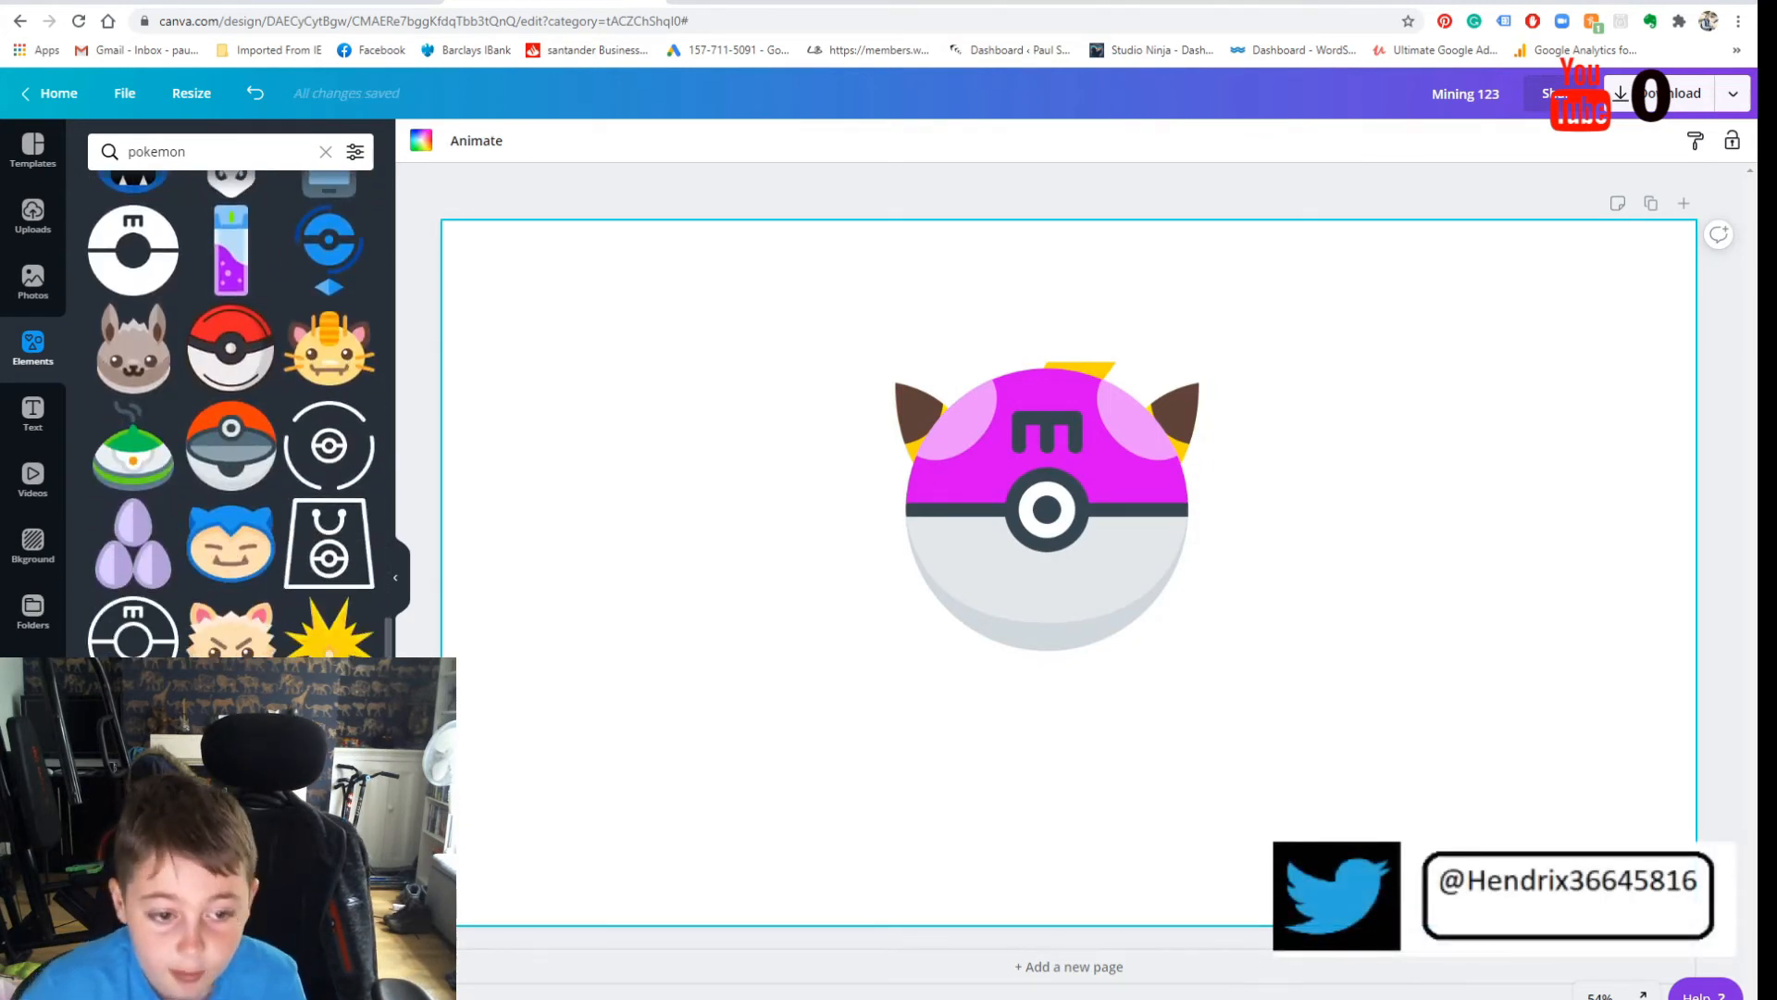
click(232, 704)
drag(990, 449, 1361, 255)
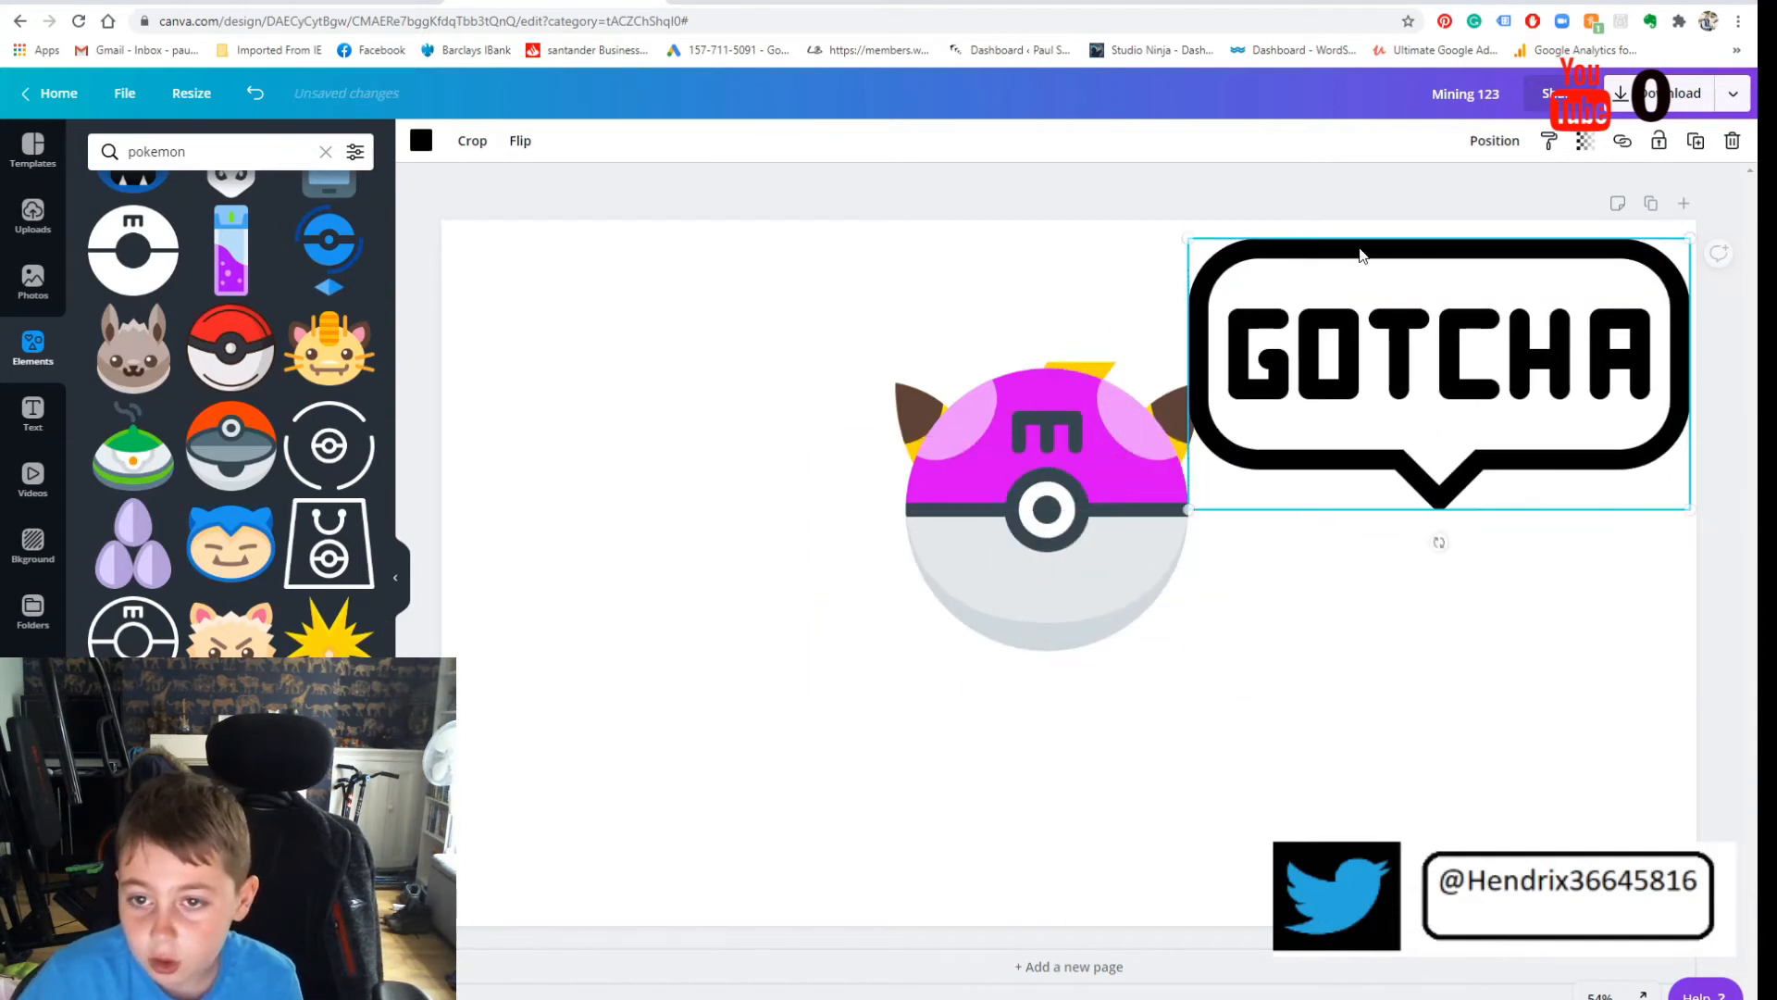
drag(1222, 253, 1407, 351)
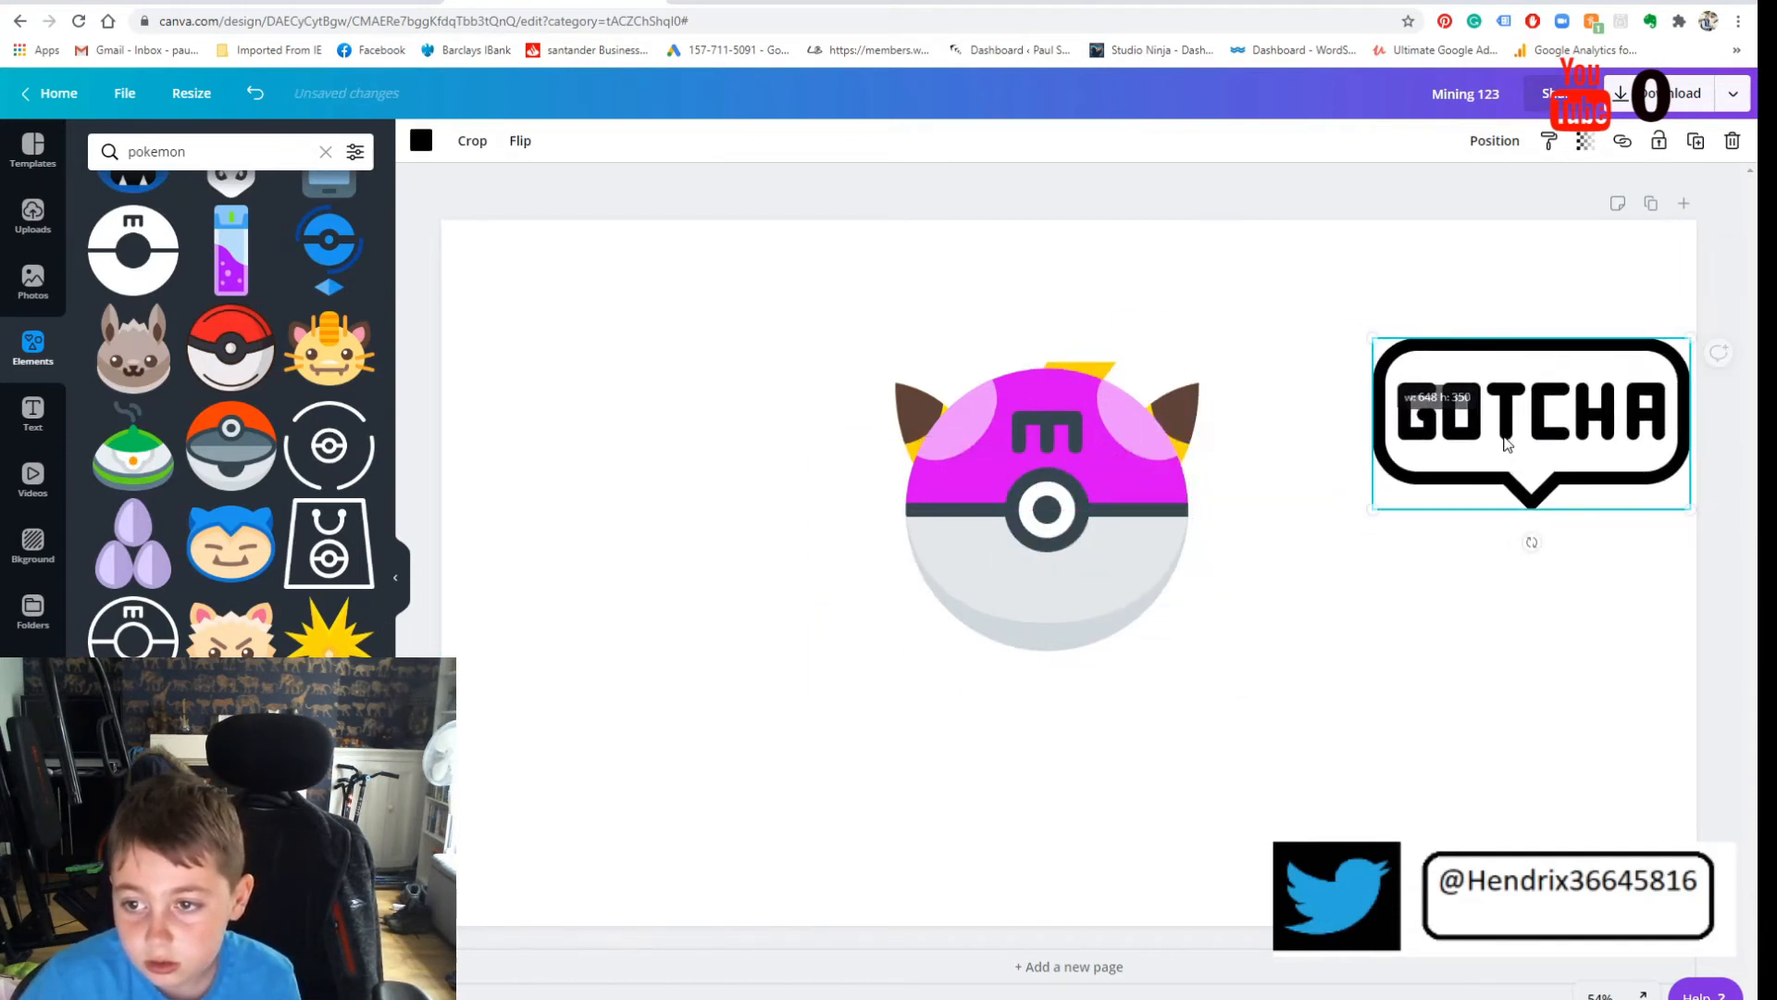
drag(1513, 436, 1391, 389)
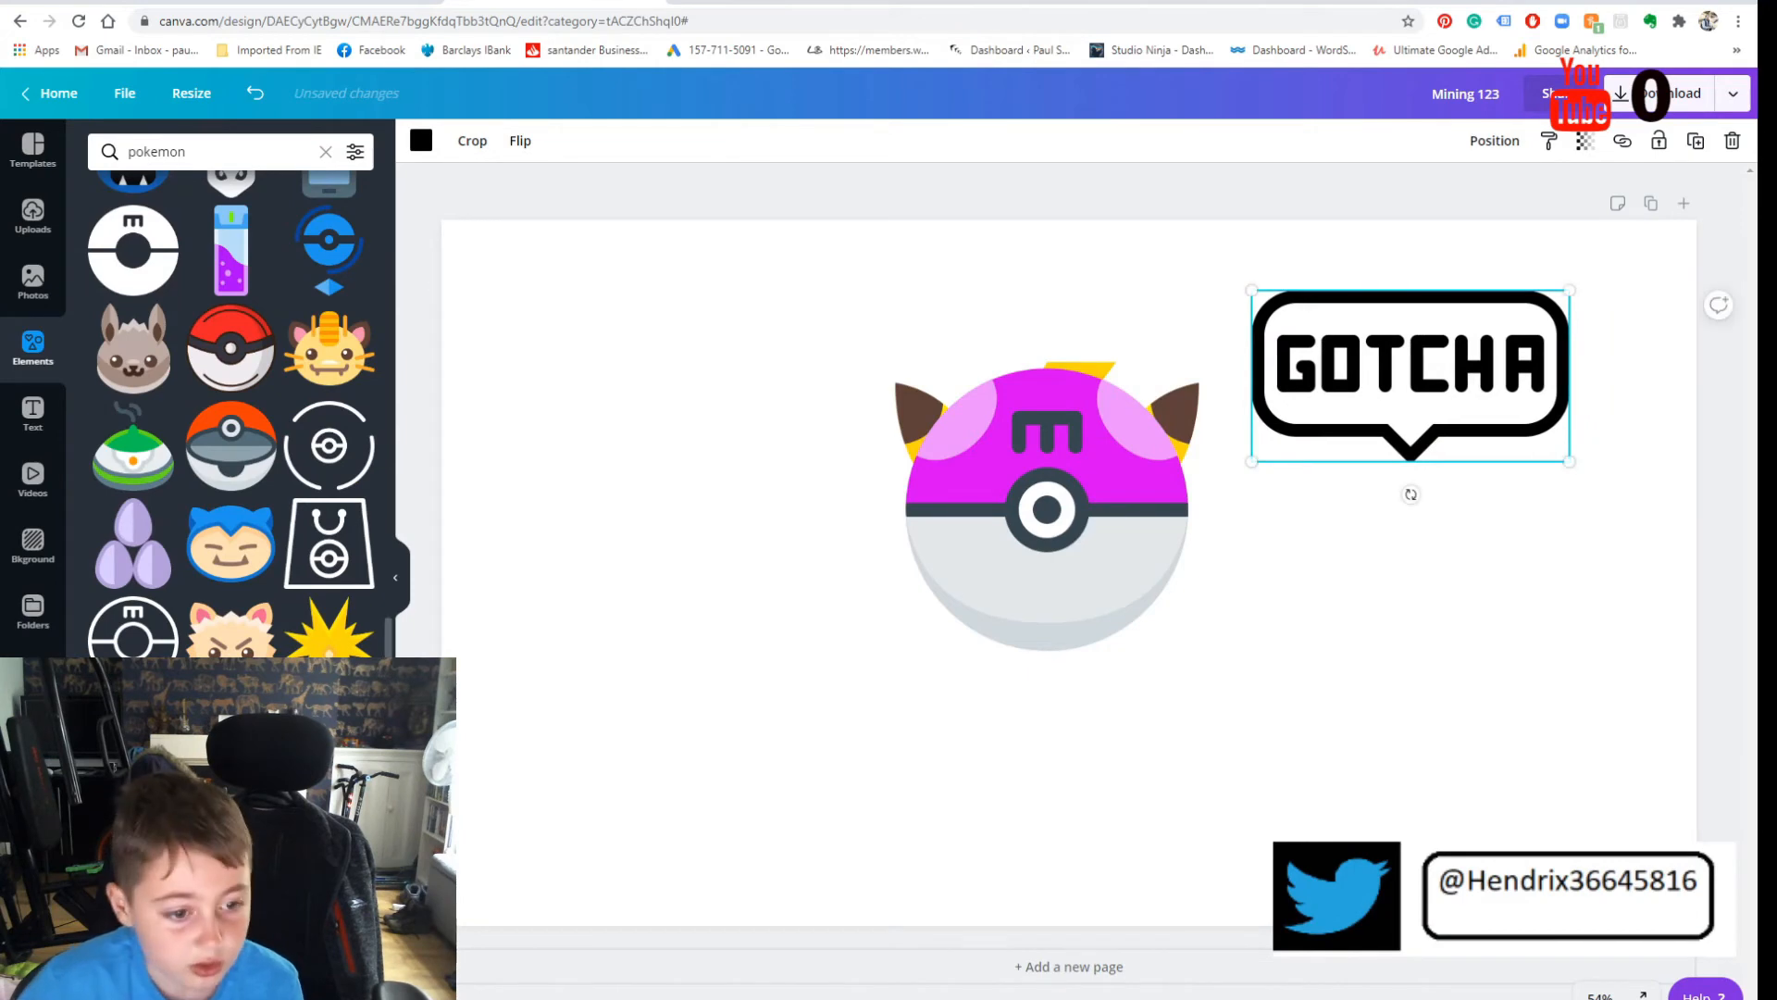
Step: Search the elements for pokemon trainer and place the blue-capped trainer directly beneath the GOTCHA bubble
scroll(217, 606, down, 5)
scroll(222, 564, down, 5)
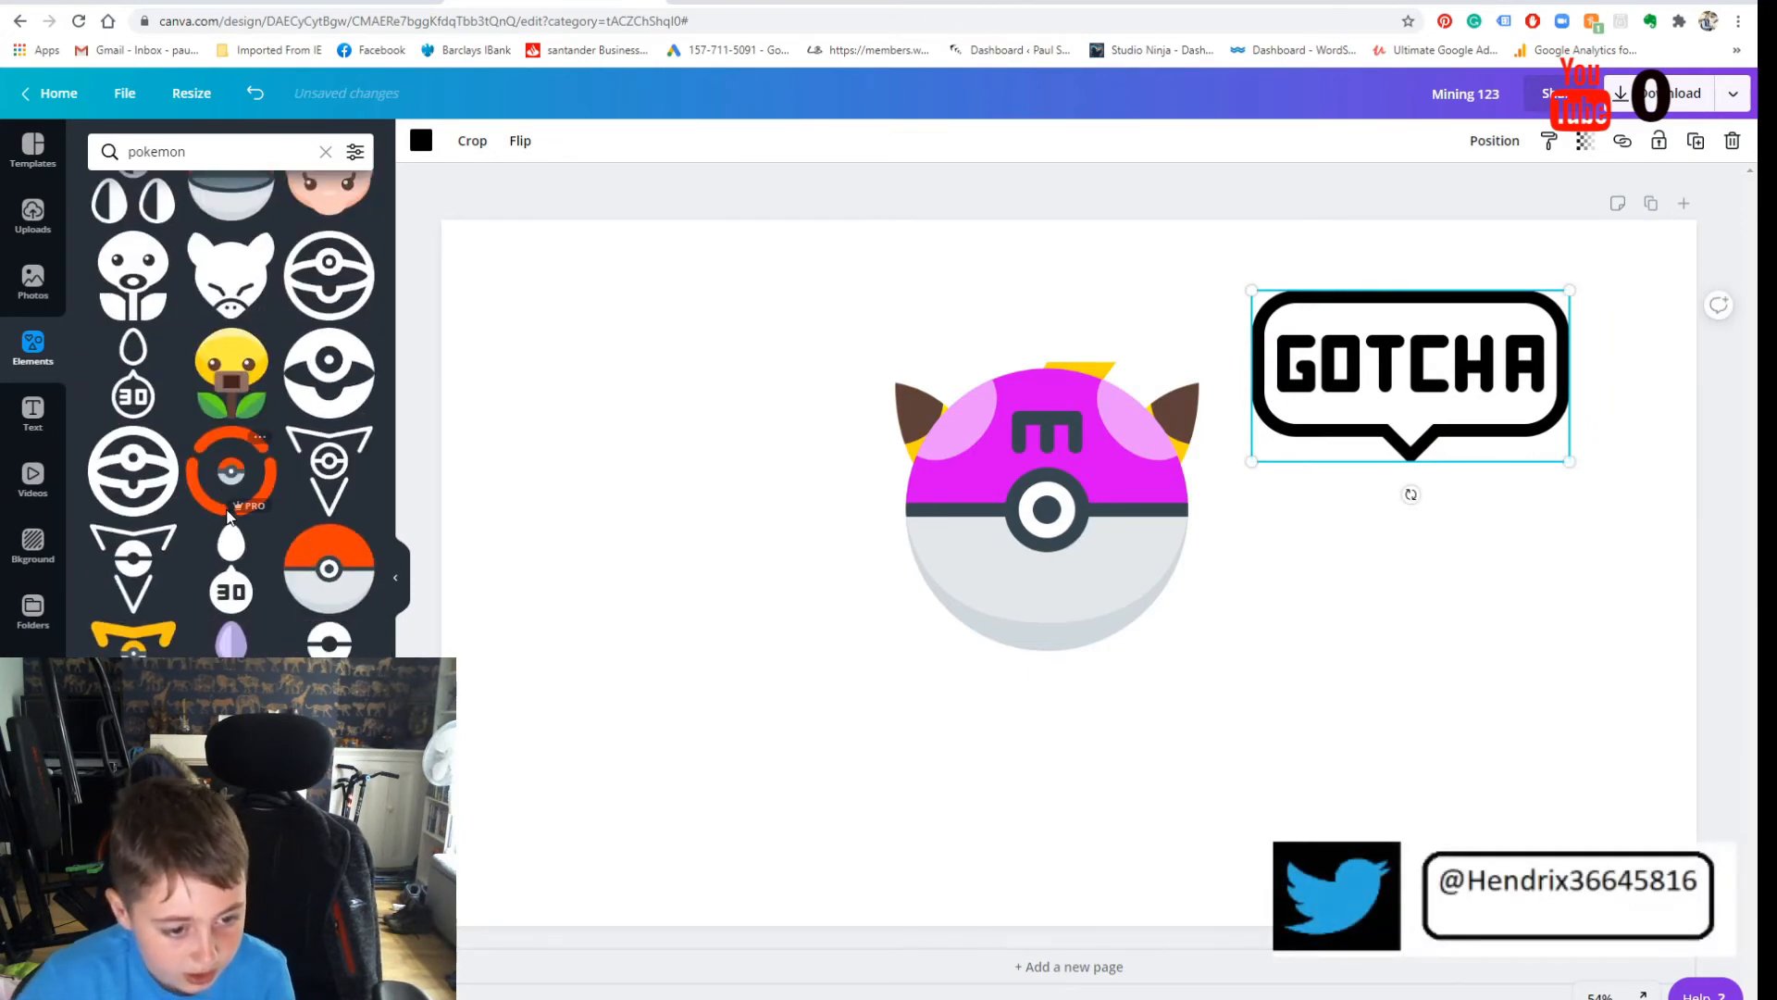
scroll(220, 505, down, 5)
click(208, 152)
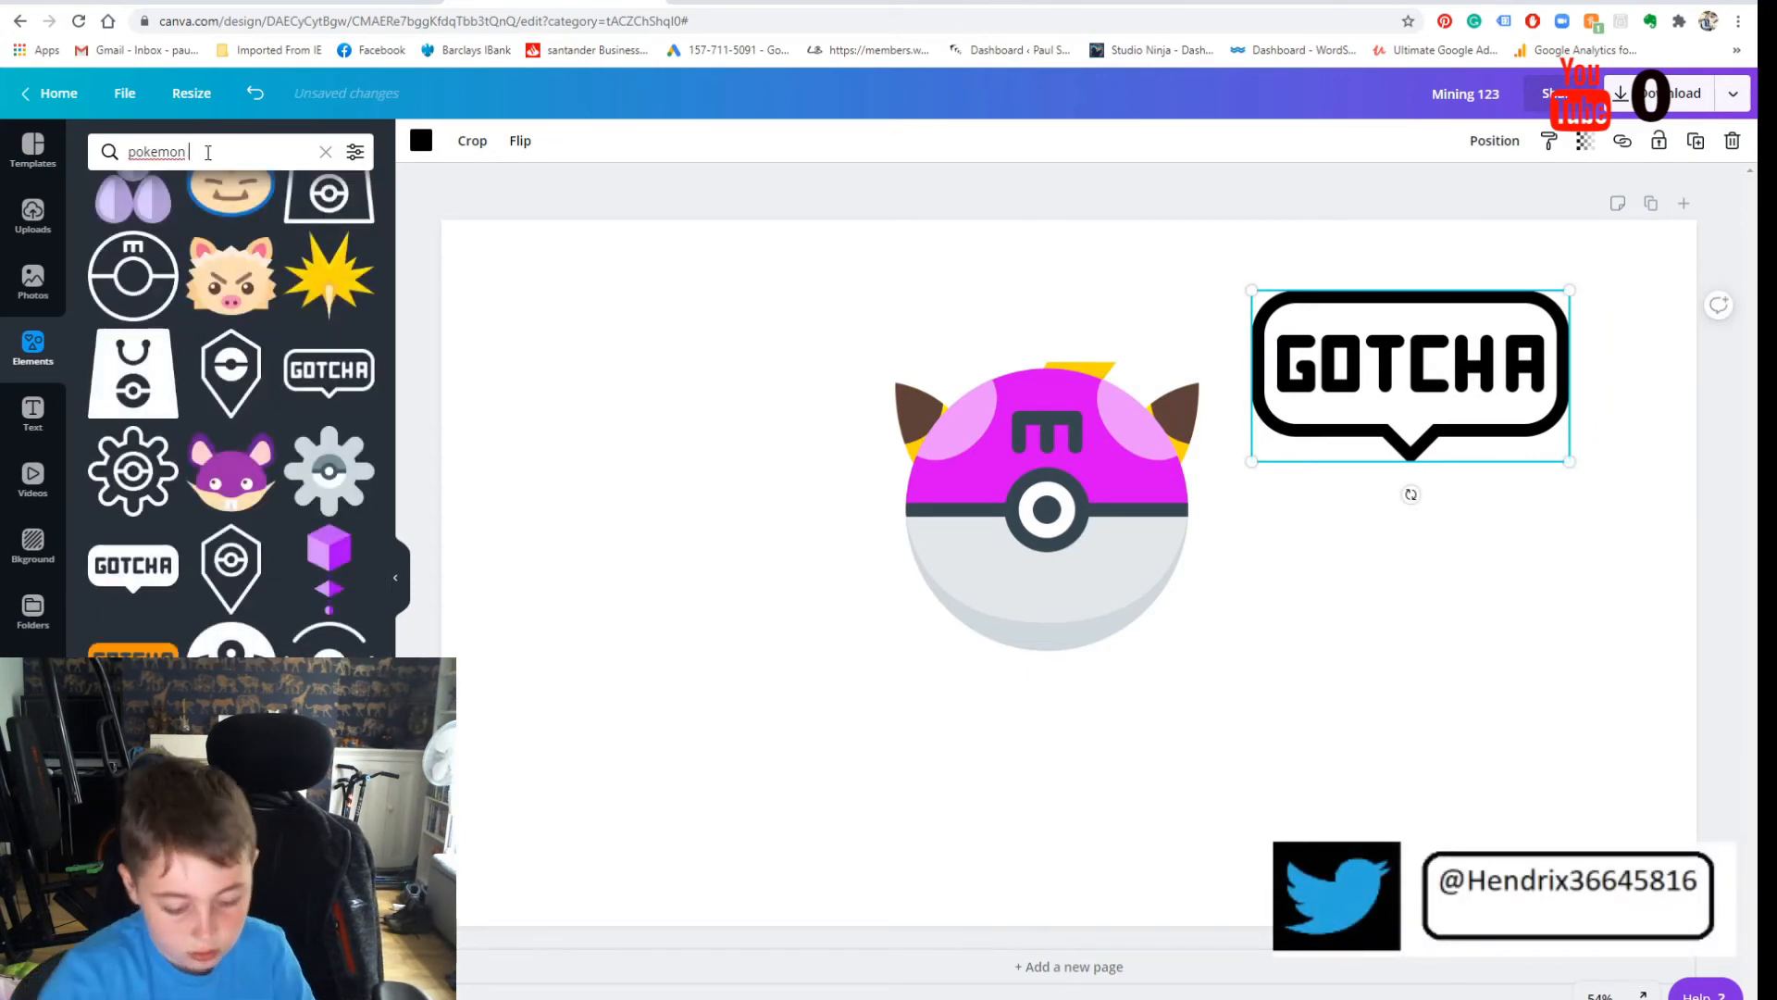
text(trainer)
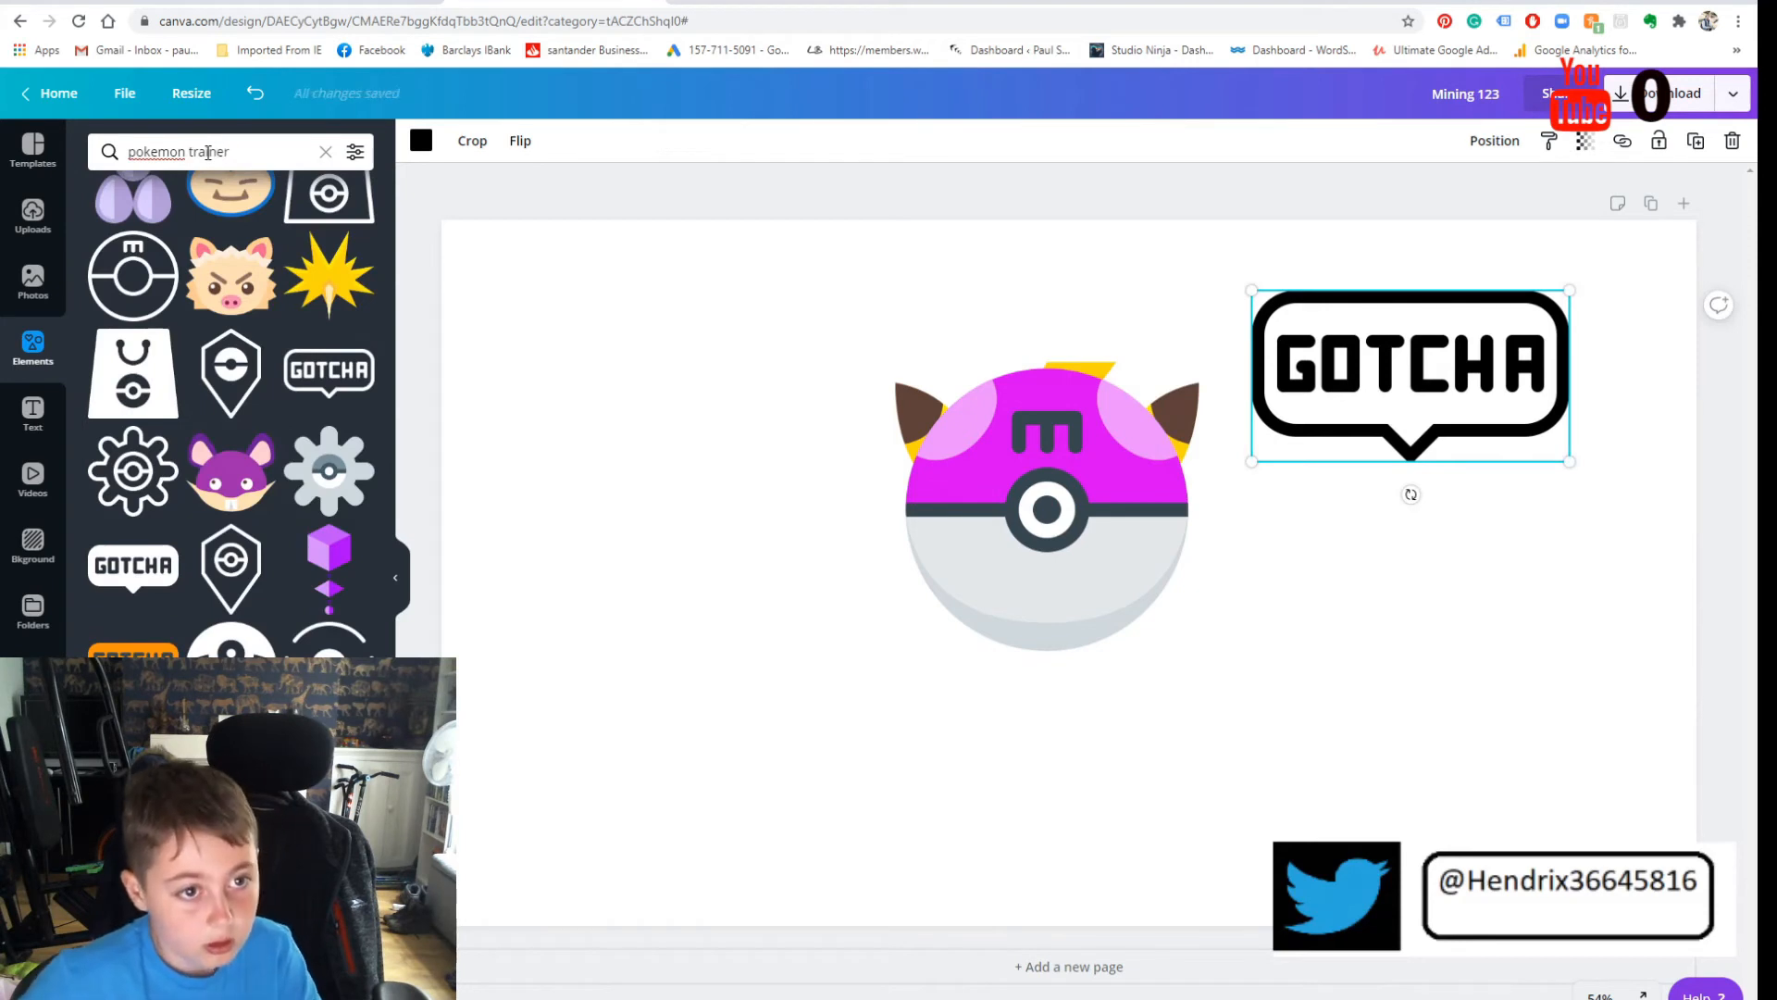
text(#)
key(Return)
key(BackSpace)
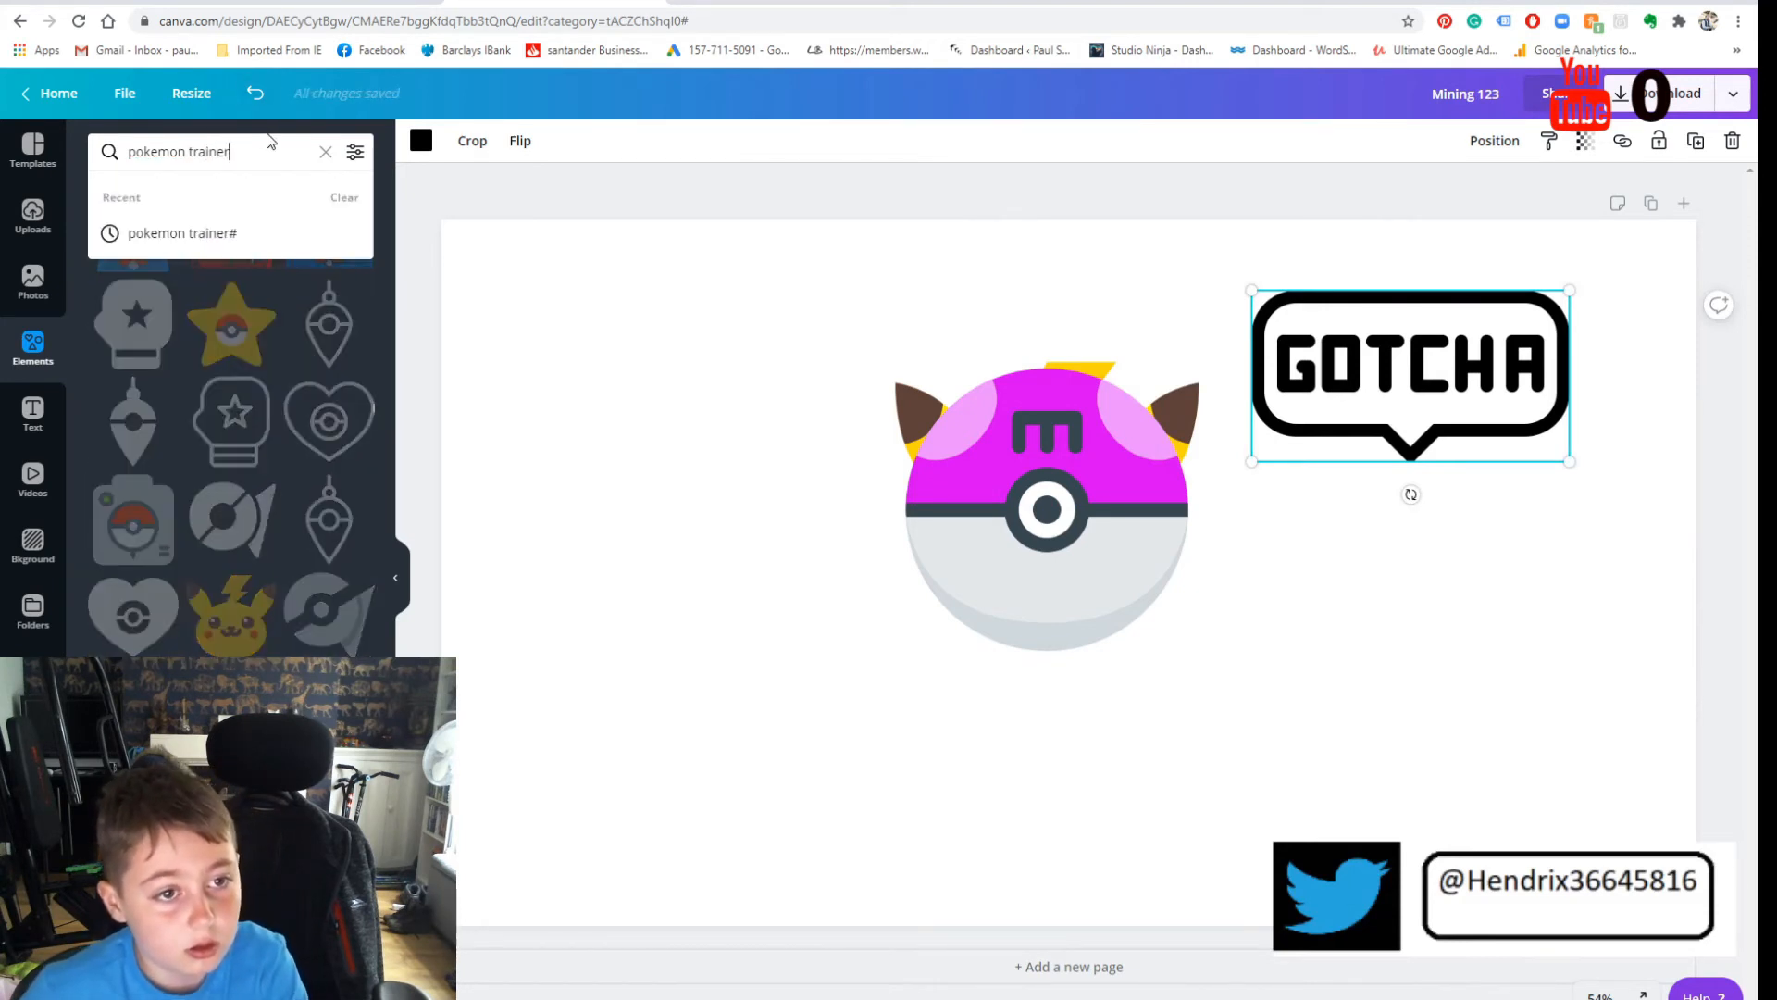
key(Return)
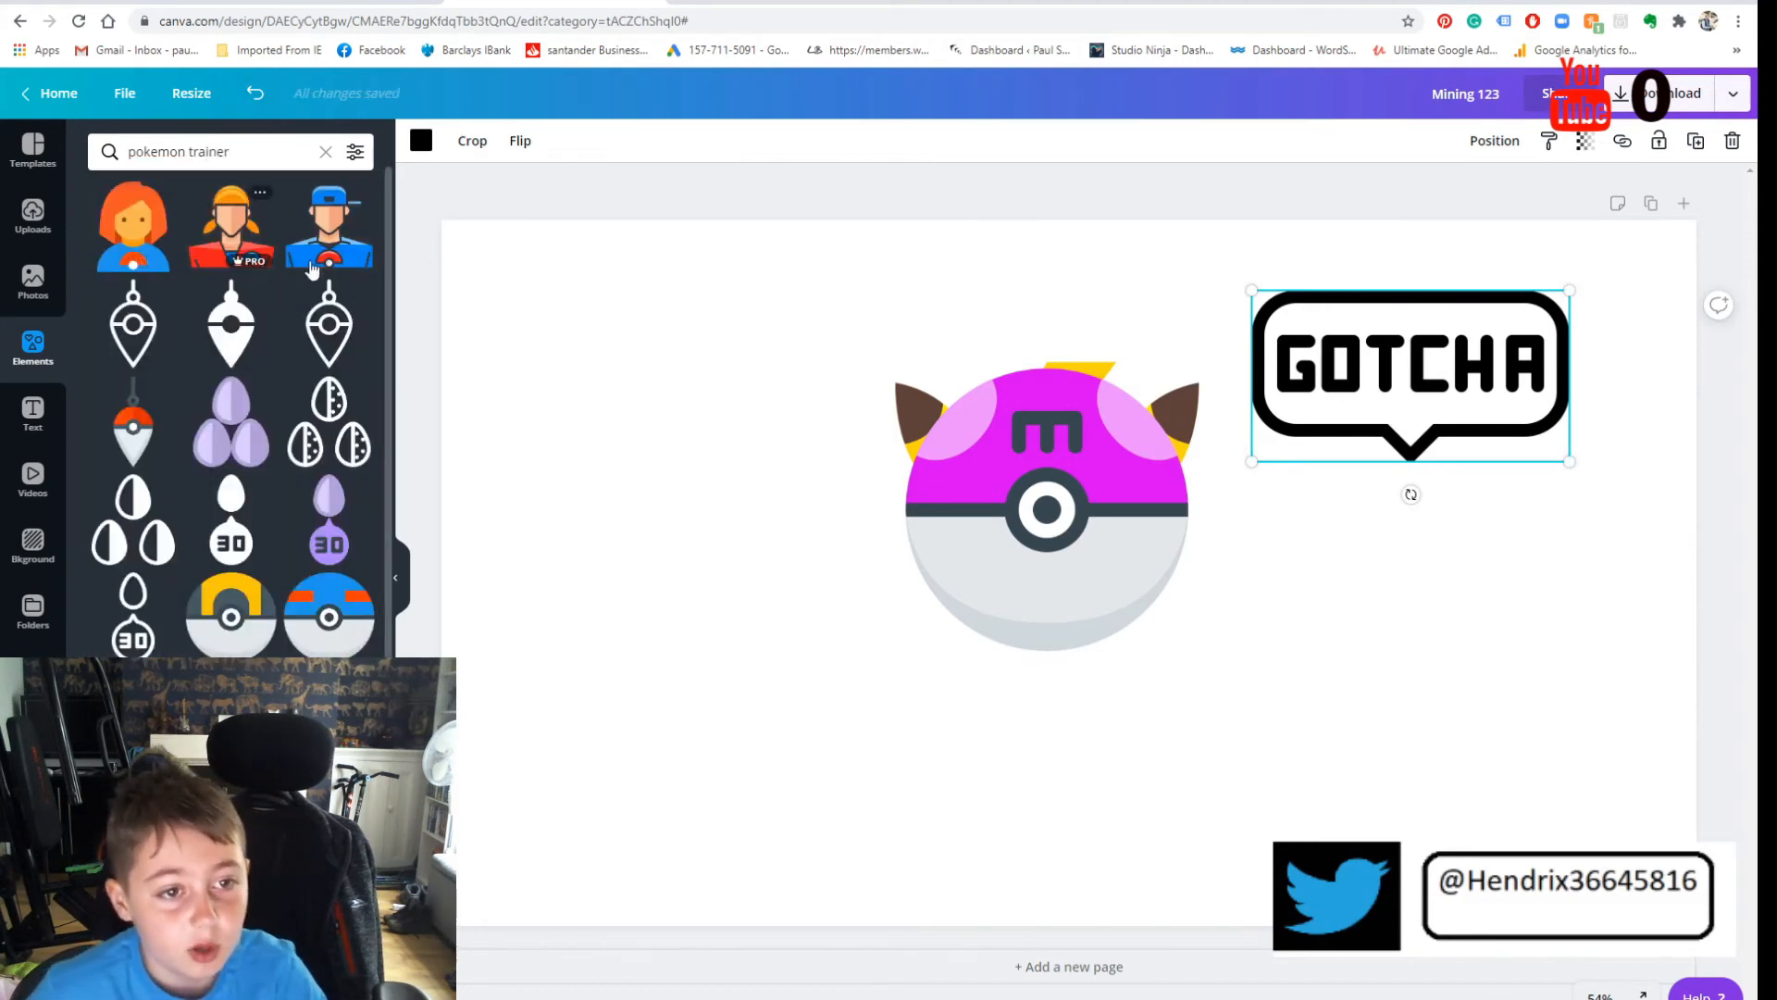
click(329, 227)
drag(1177, 610, 1444, 655)
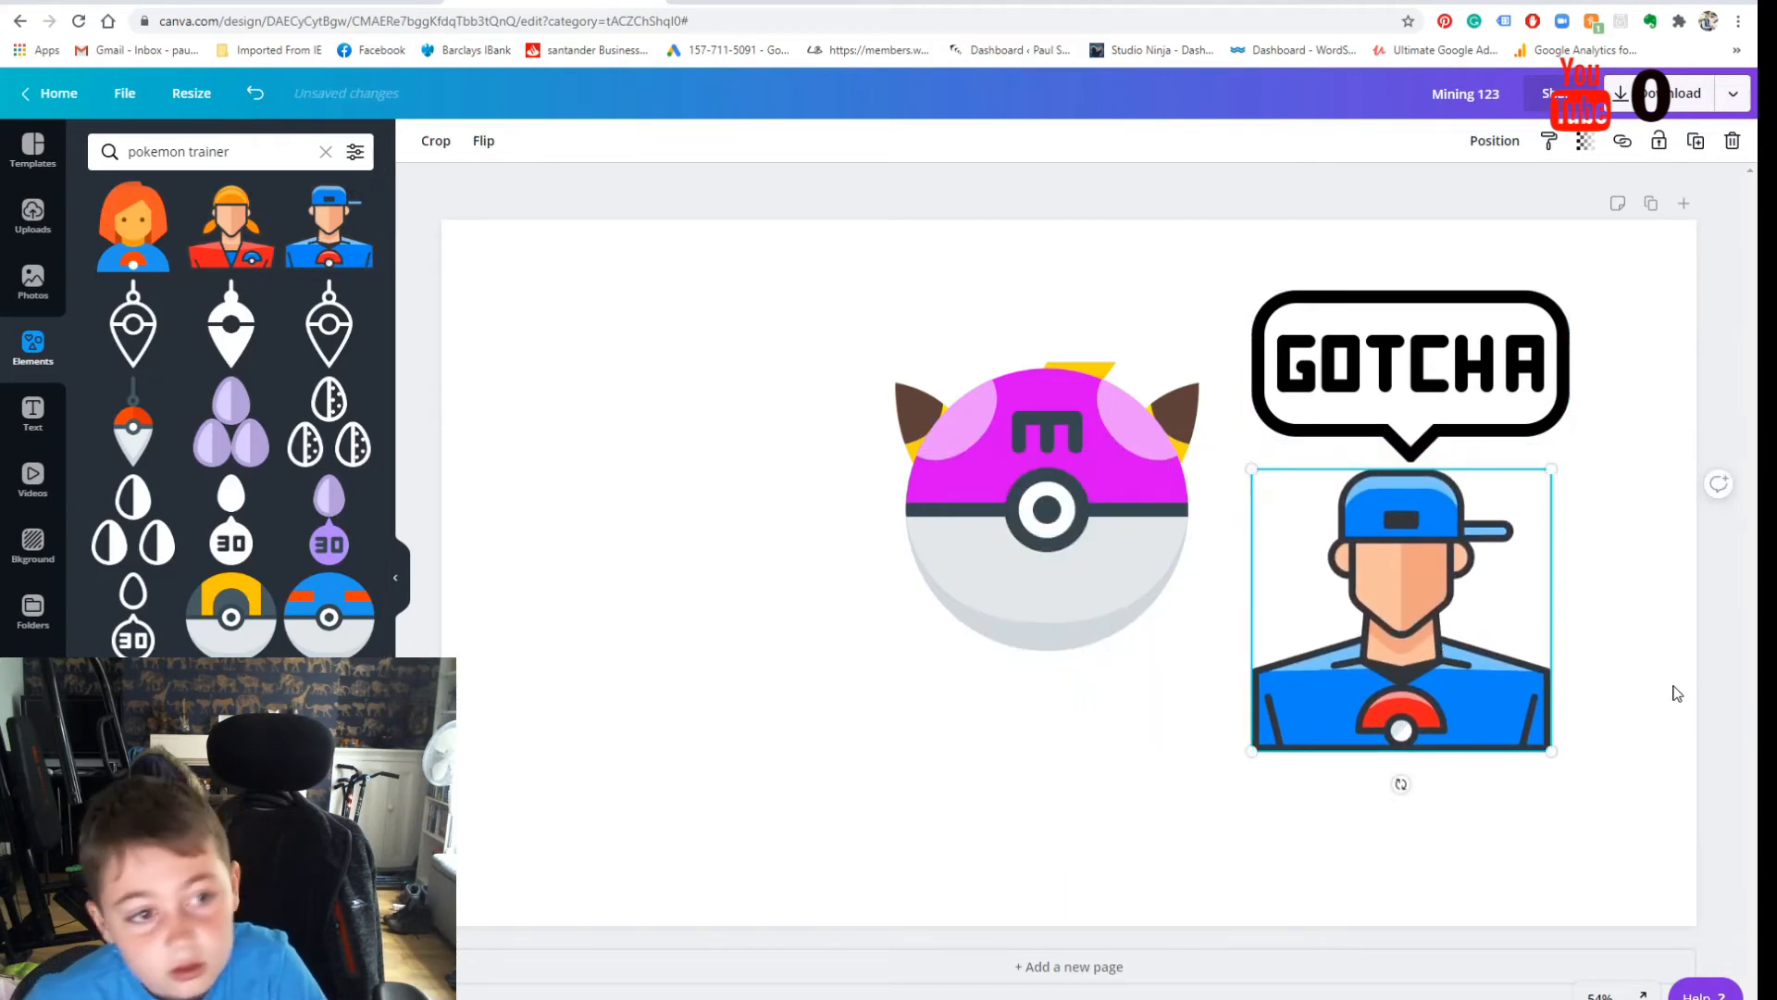
click(1687, 668)
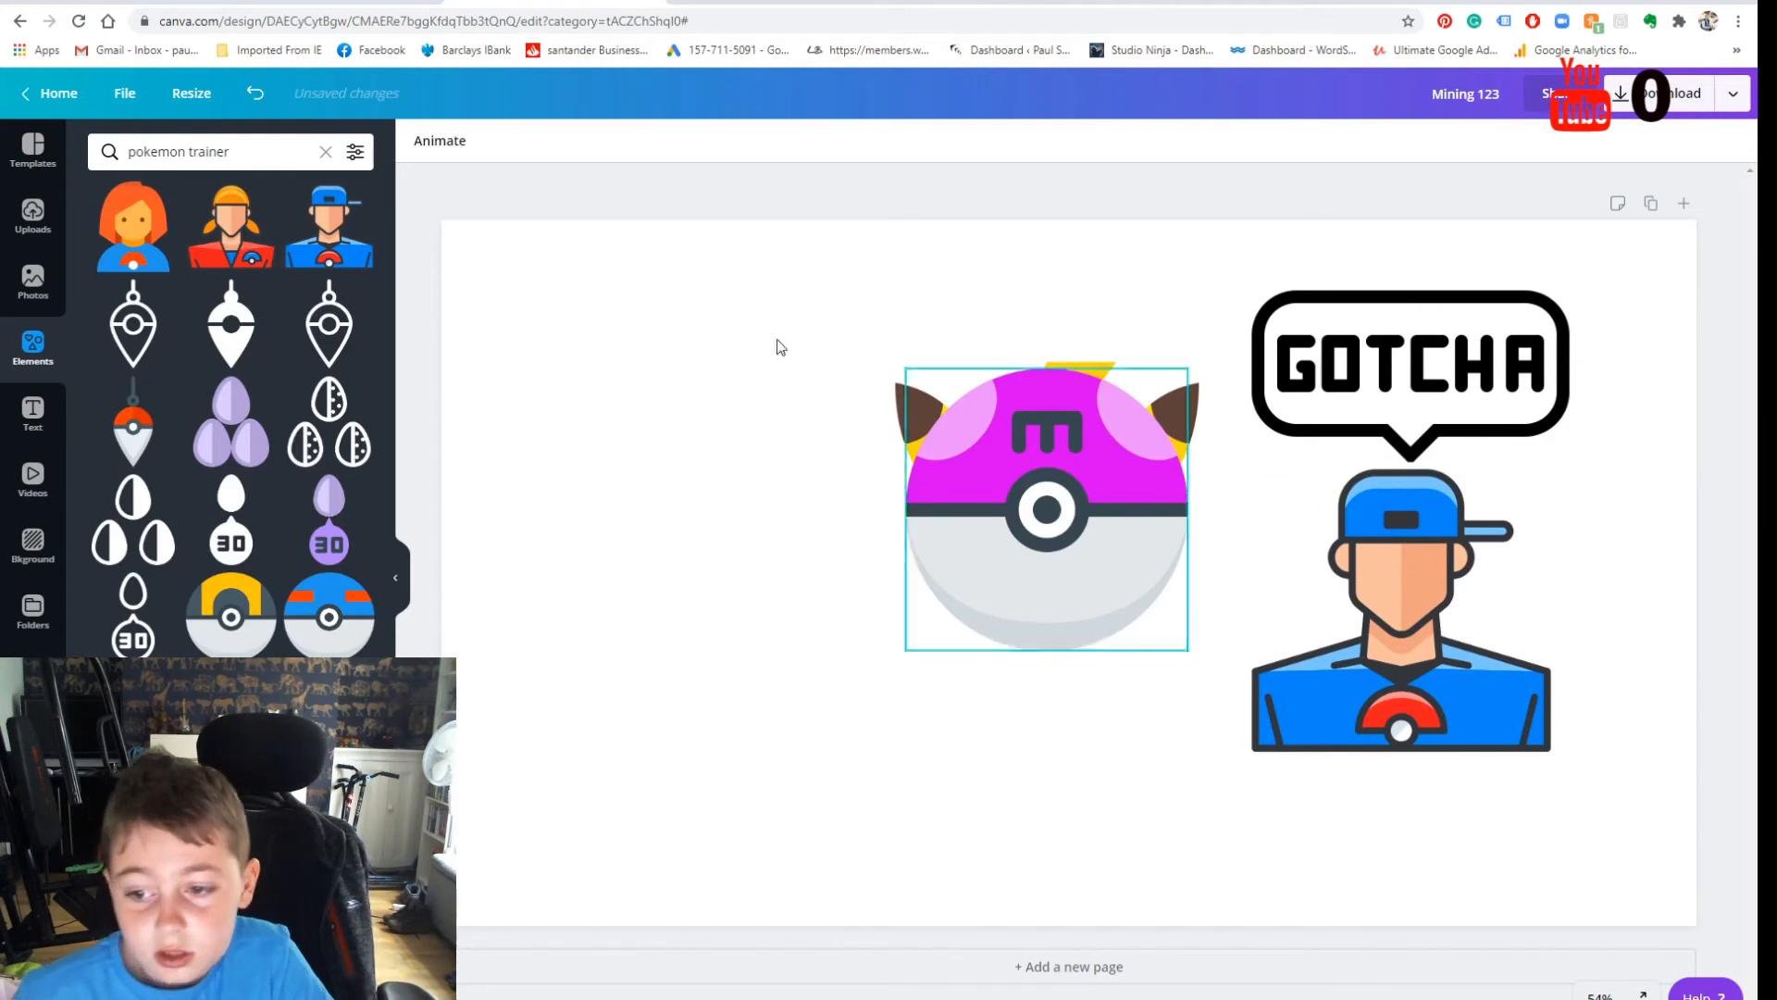
Step: Search the elements for Dot and browse the graphics for a suitable dot
click(223, 151)
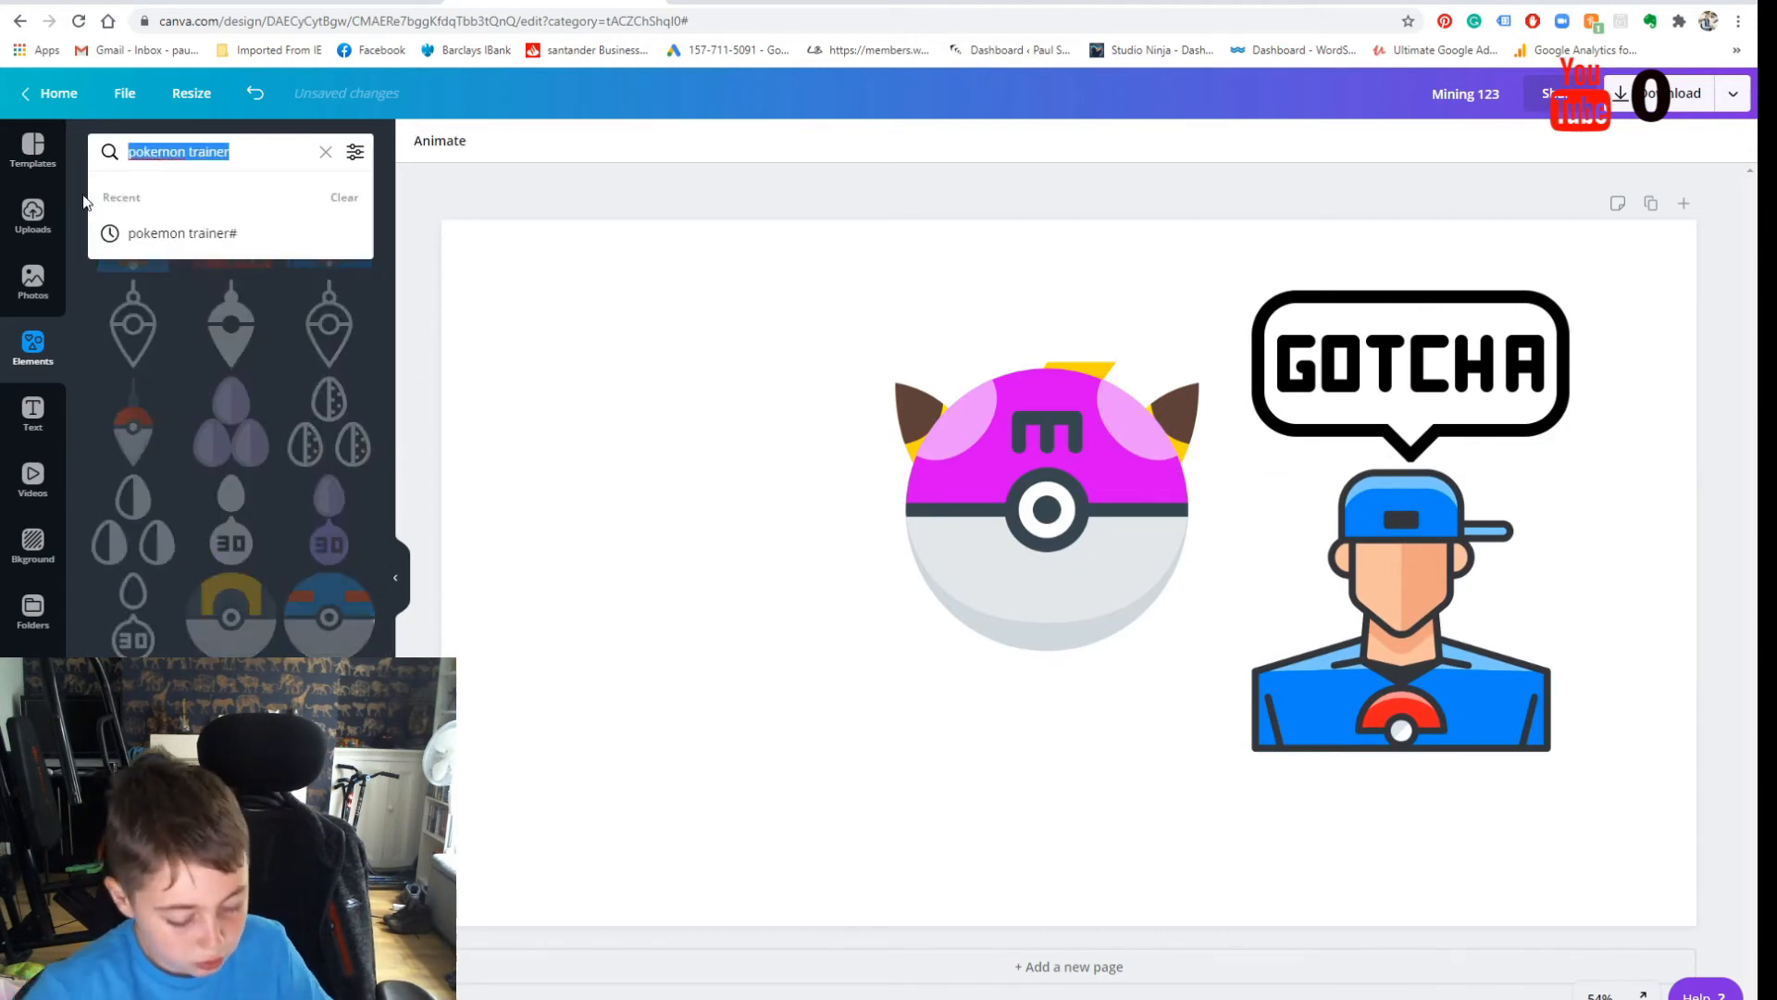
text(Dot)
key(Return)
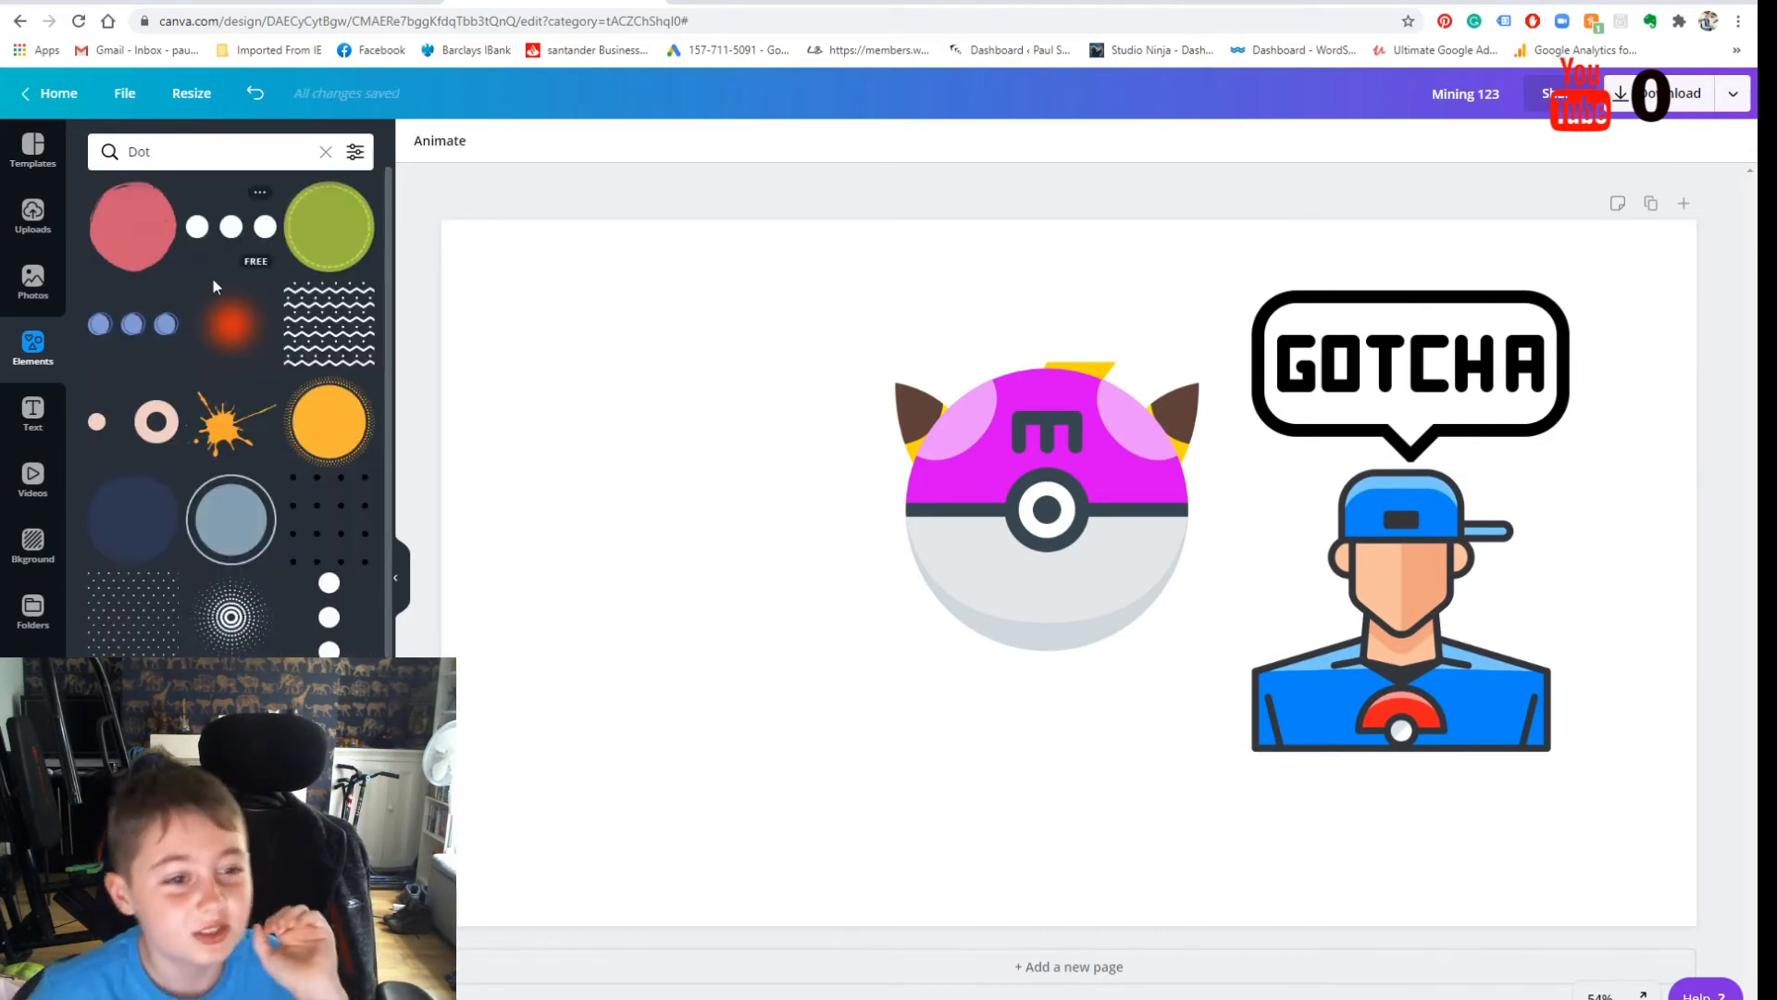
scroll(276, 397, down, 10)
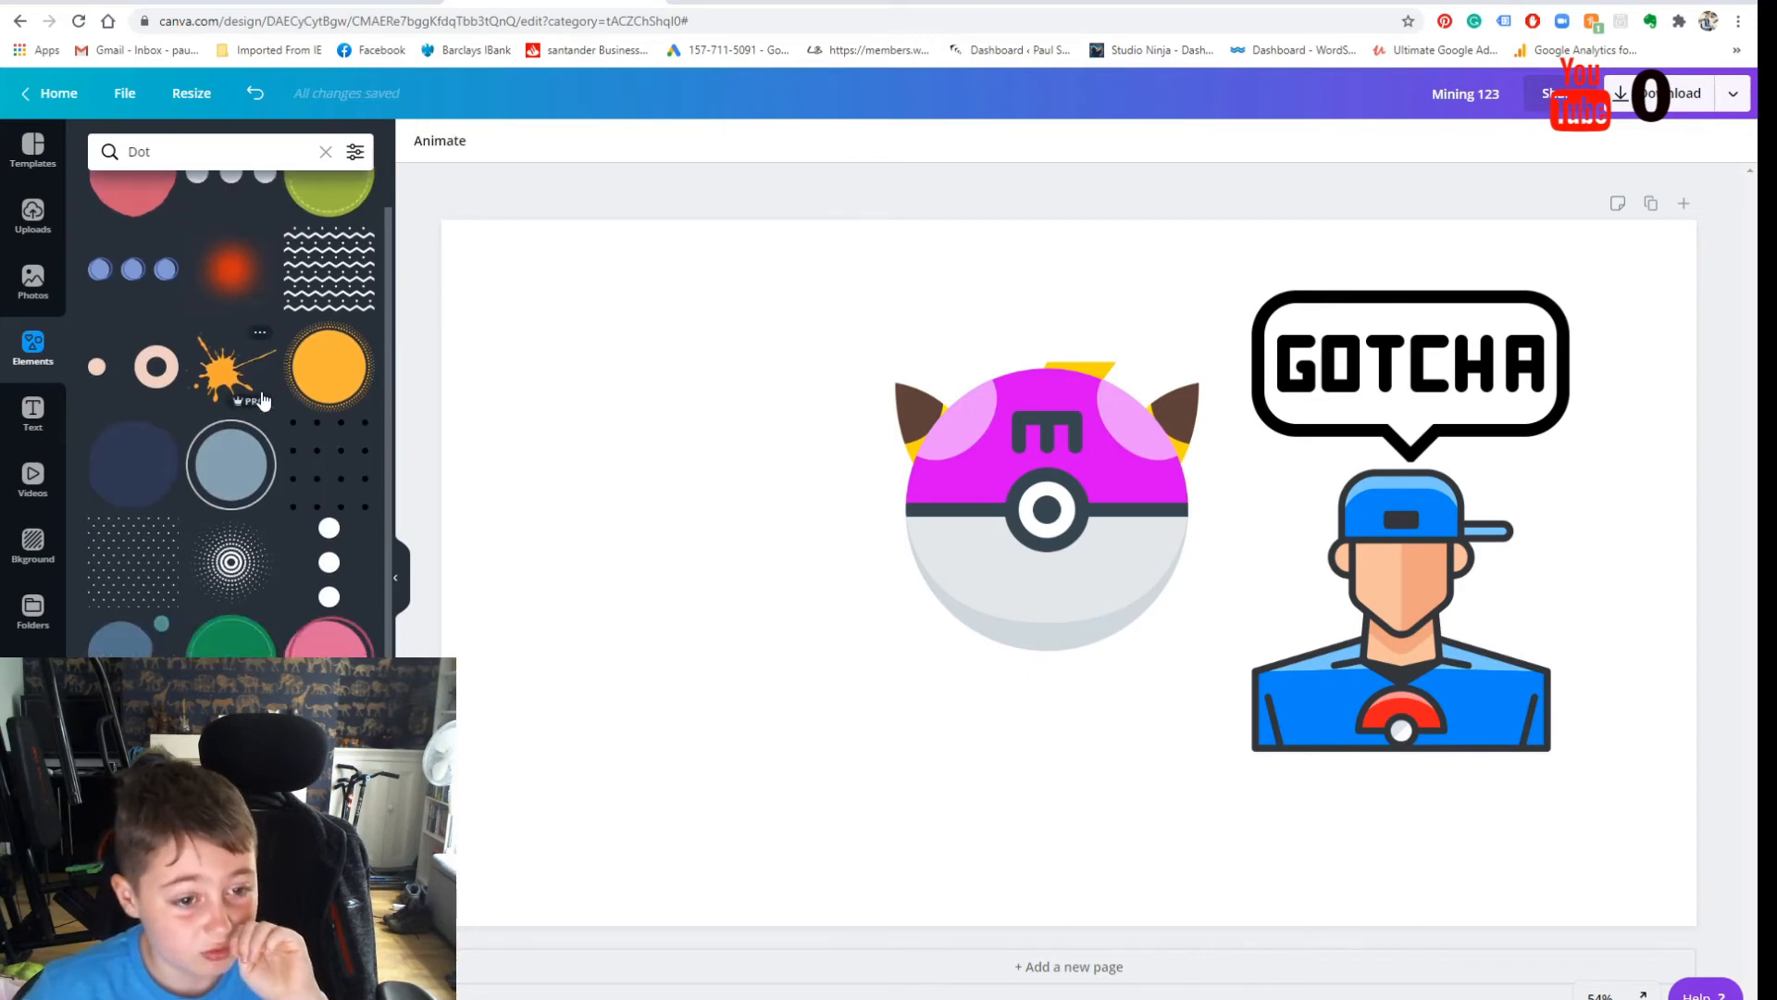
scroll(279, 387, down, 10)
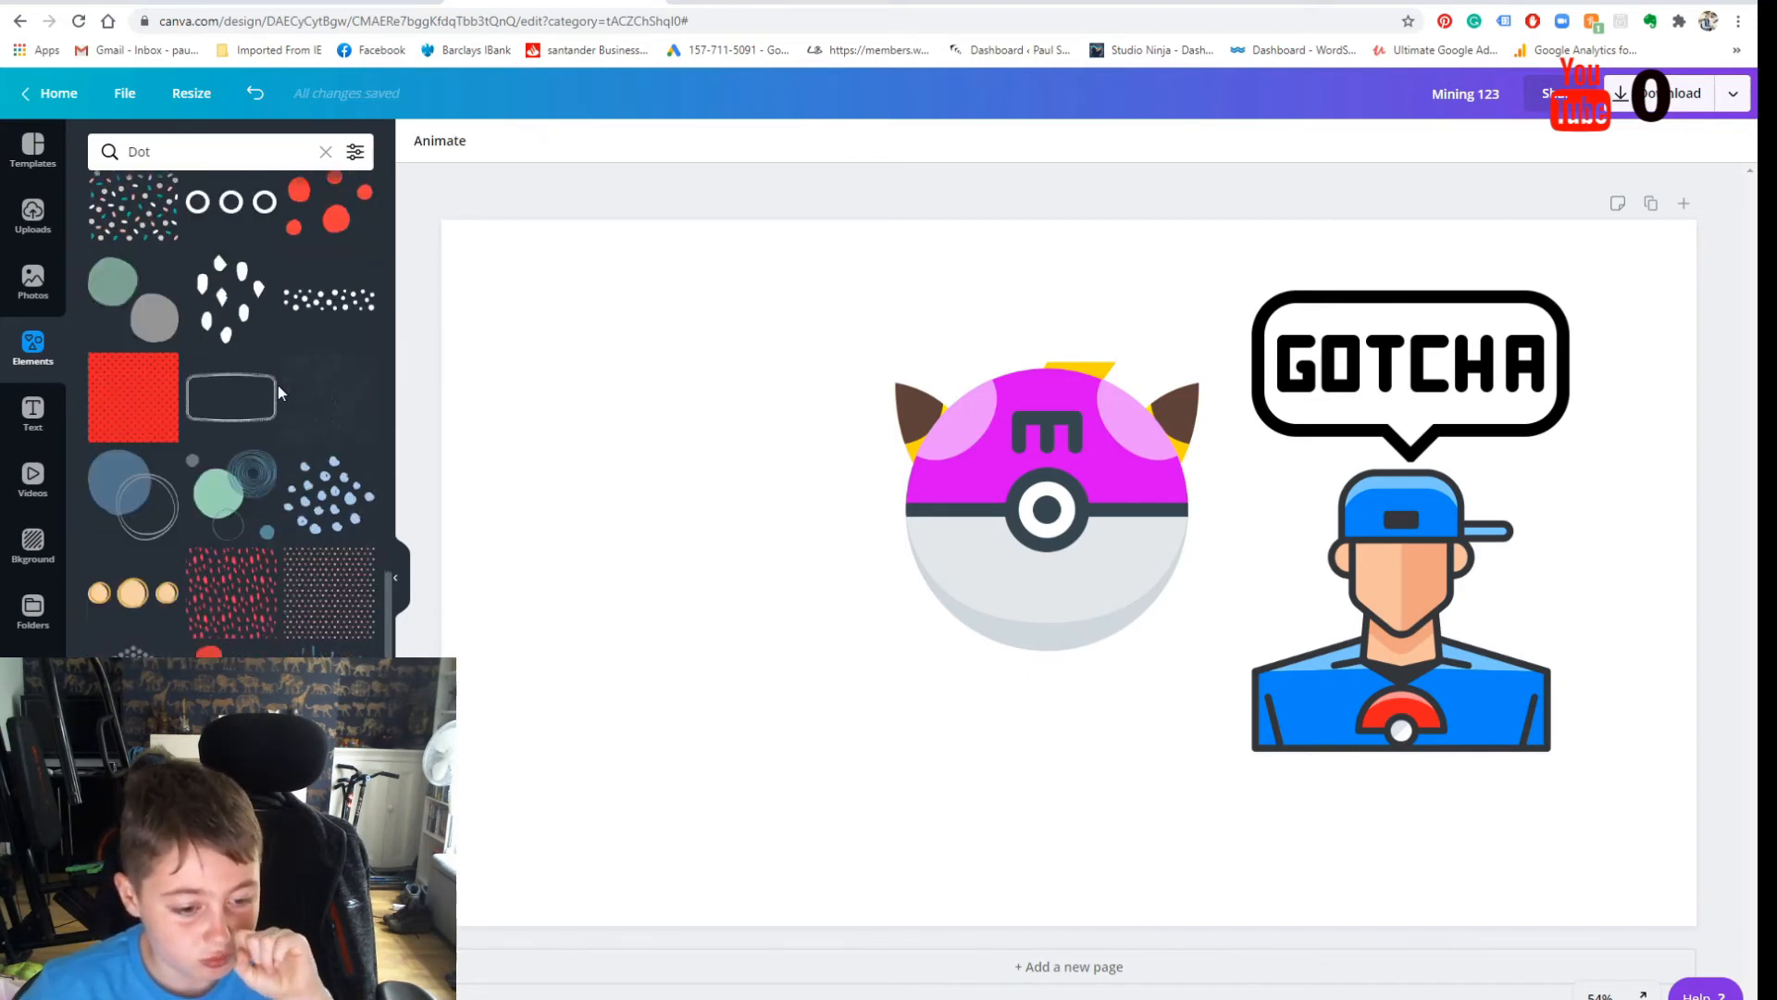
scroll(277, 351, down, 15)
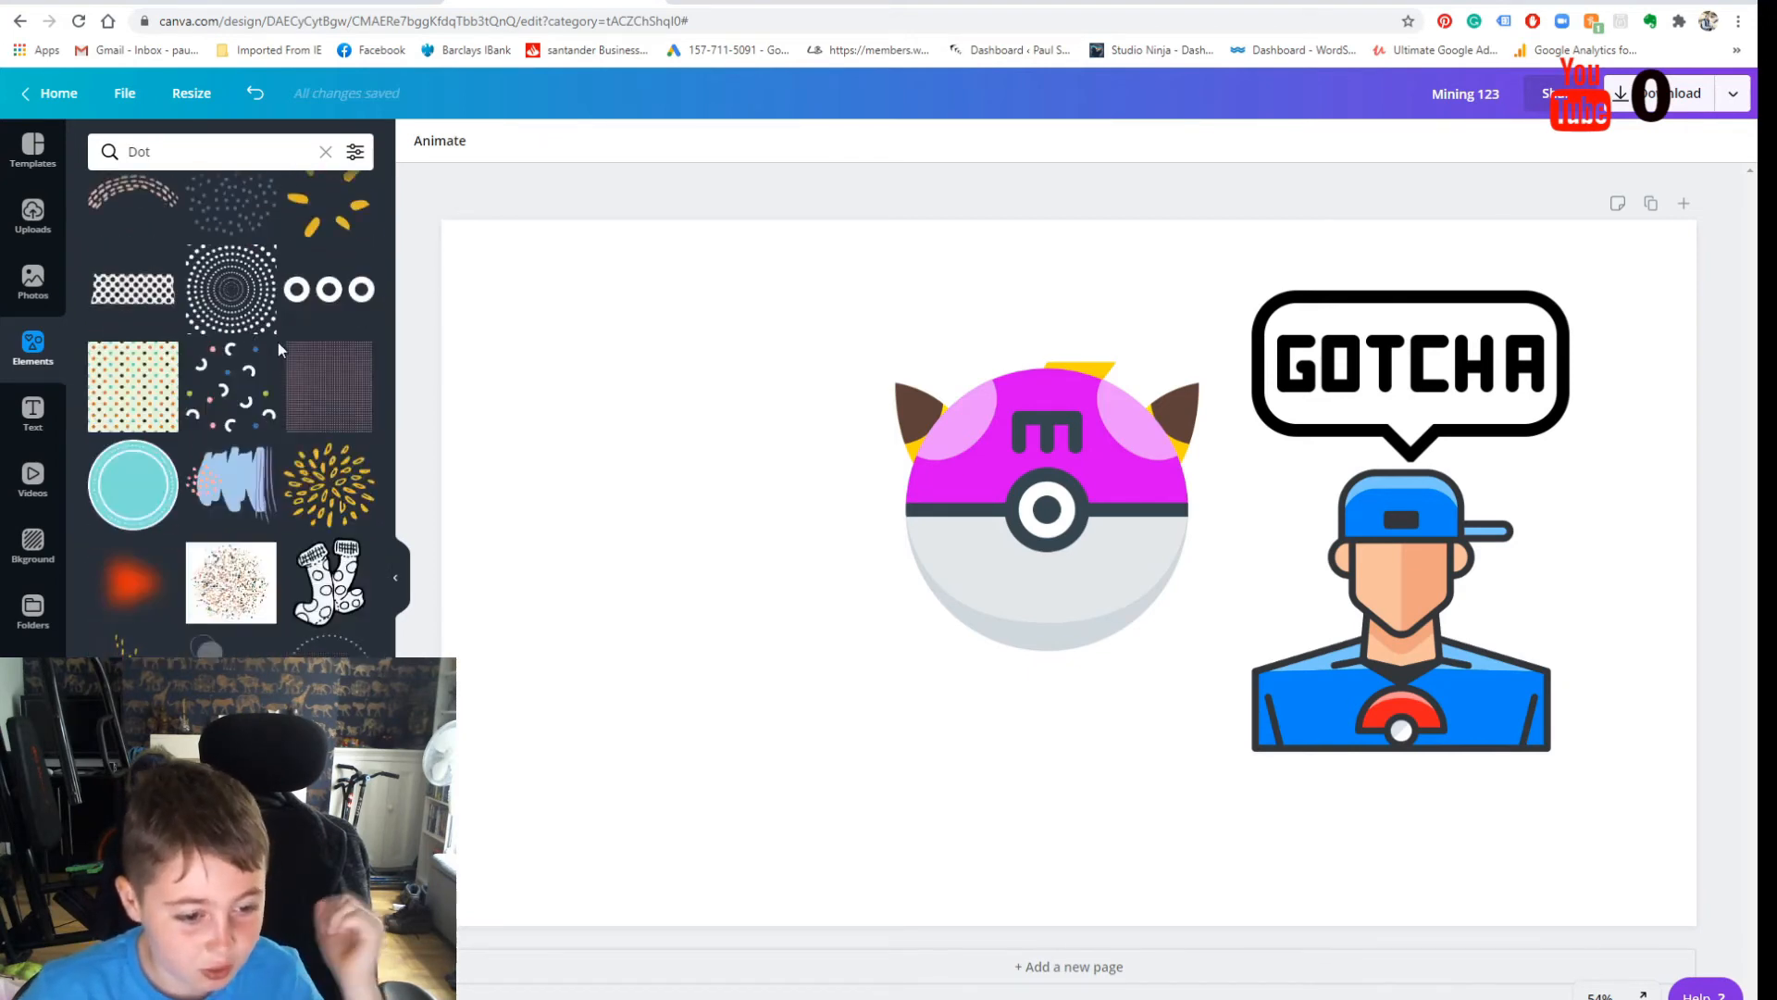
Step: Search the elements for black and for black dot, and clear the search
double_click(238, 157)
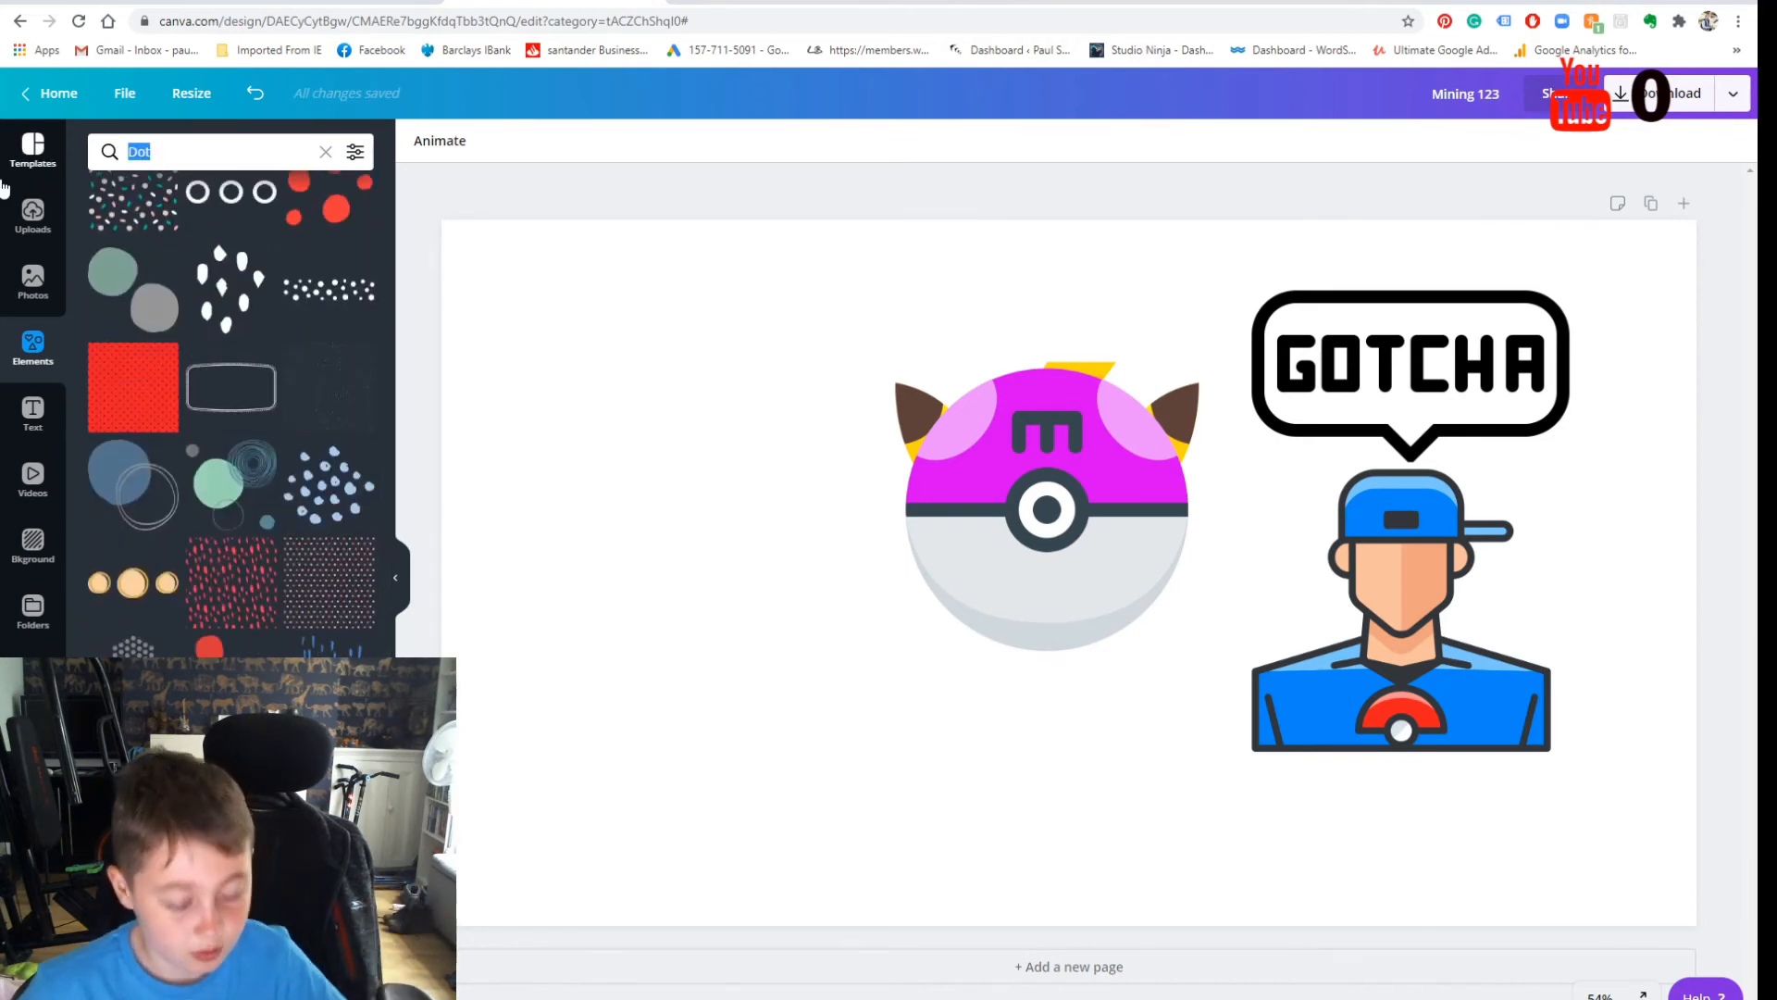
text(black)
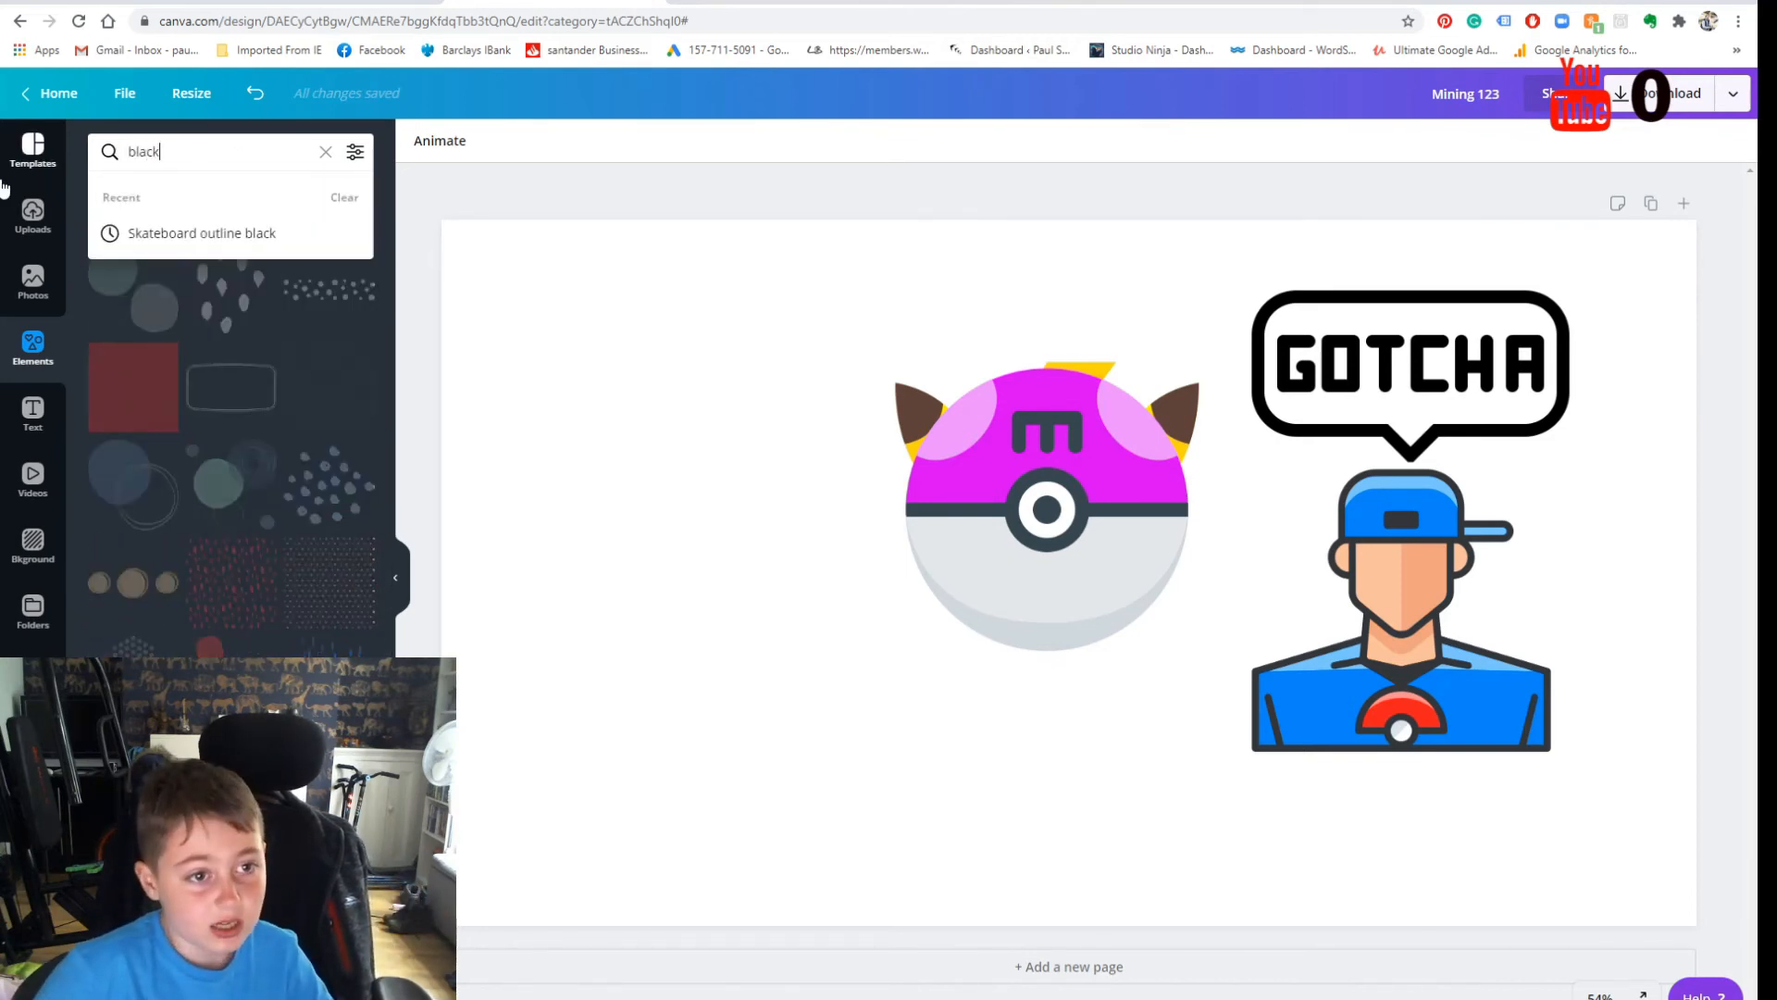
key(Return)
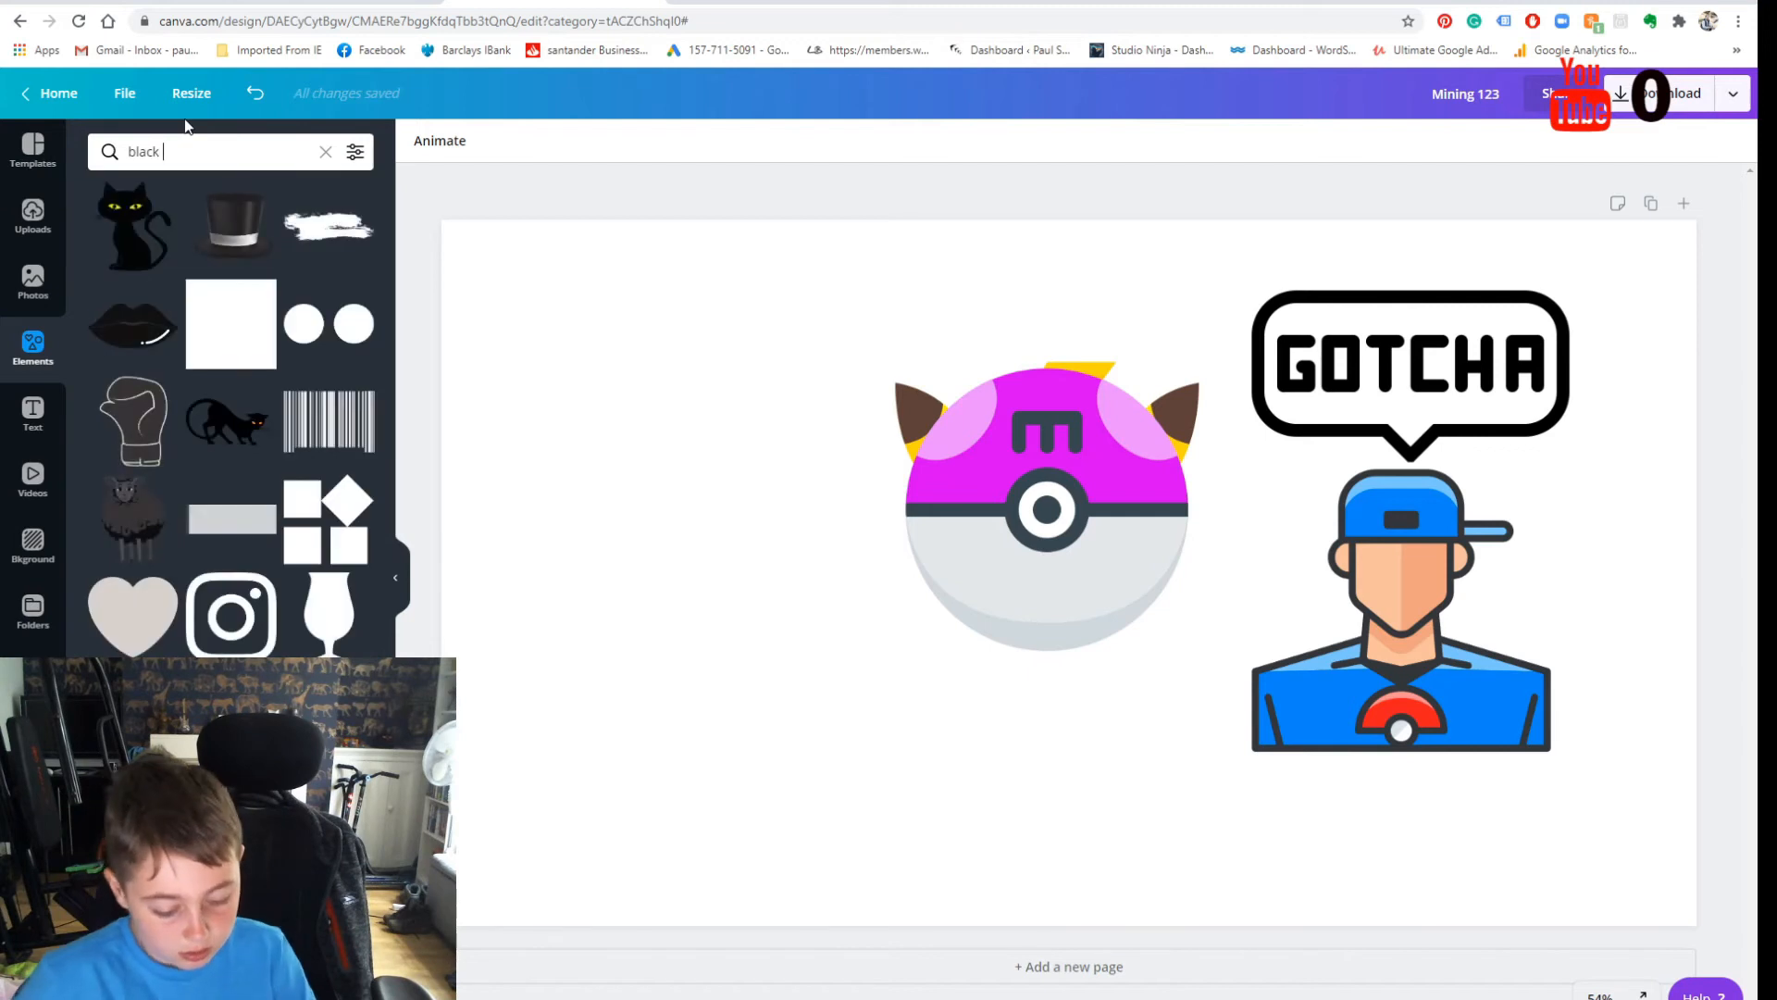
text(dot)
key(Return)
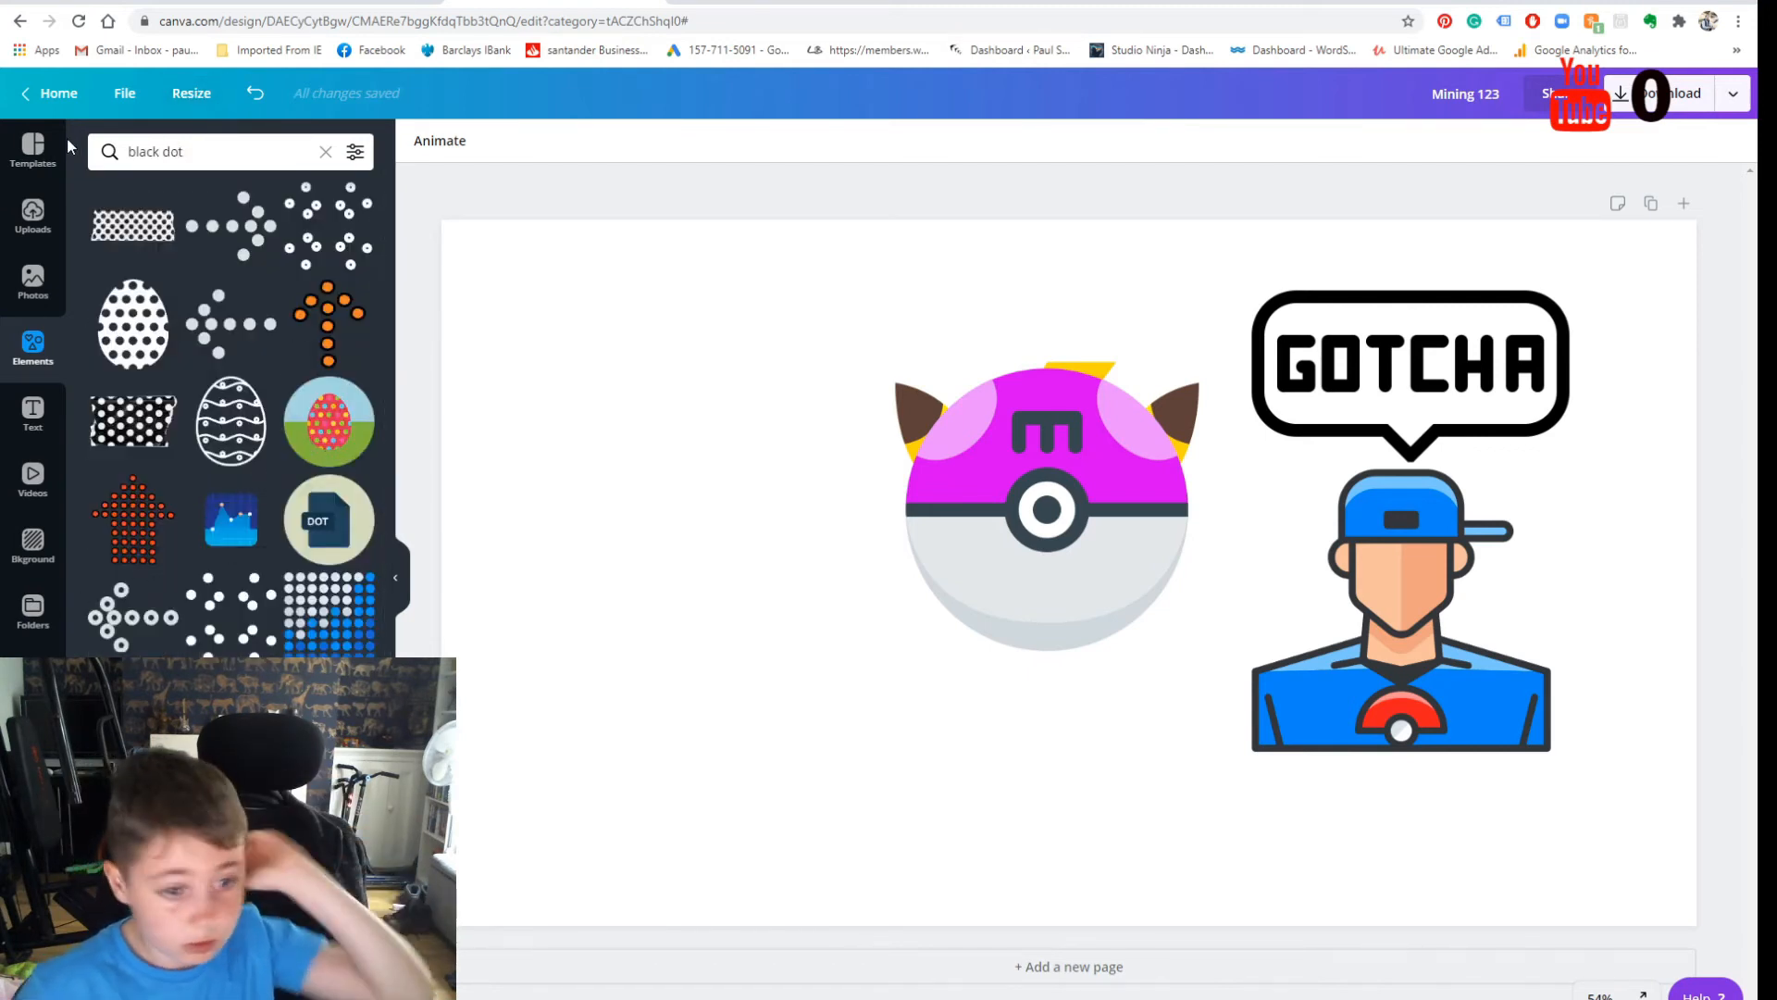
key(BackSpace)
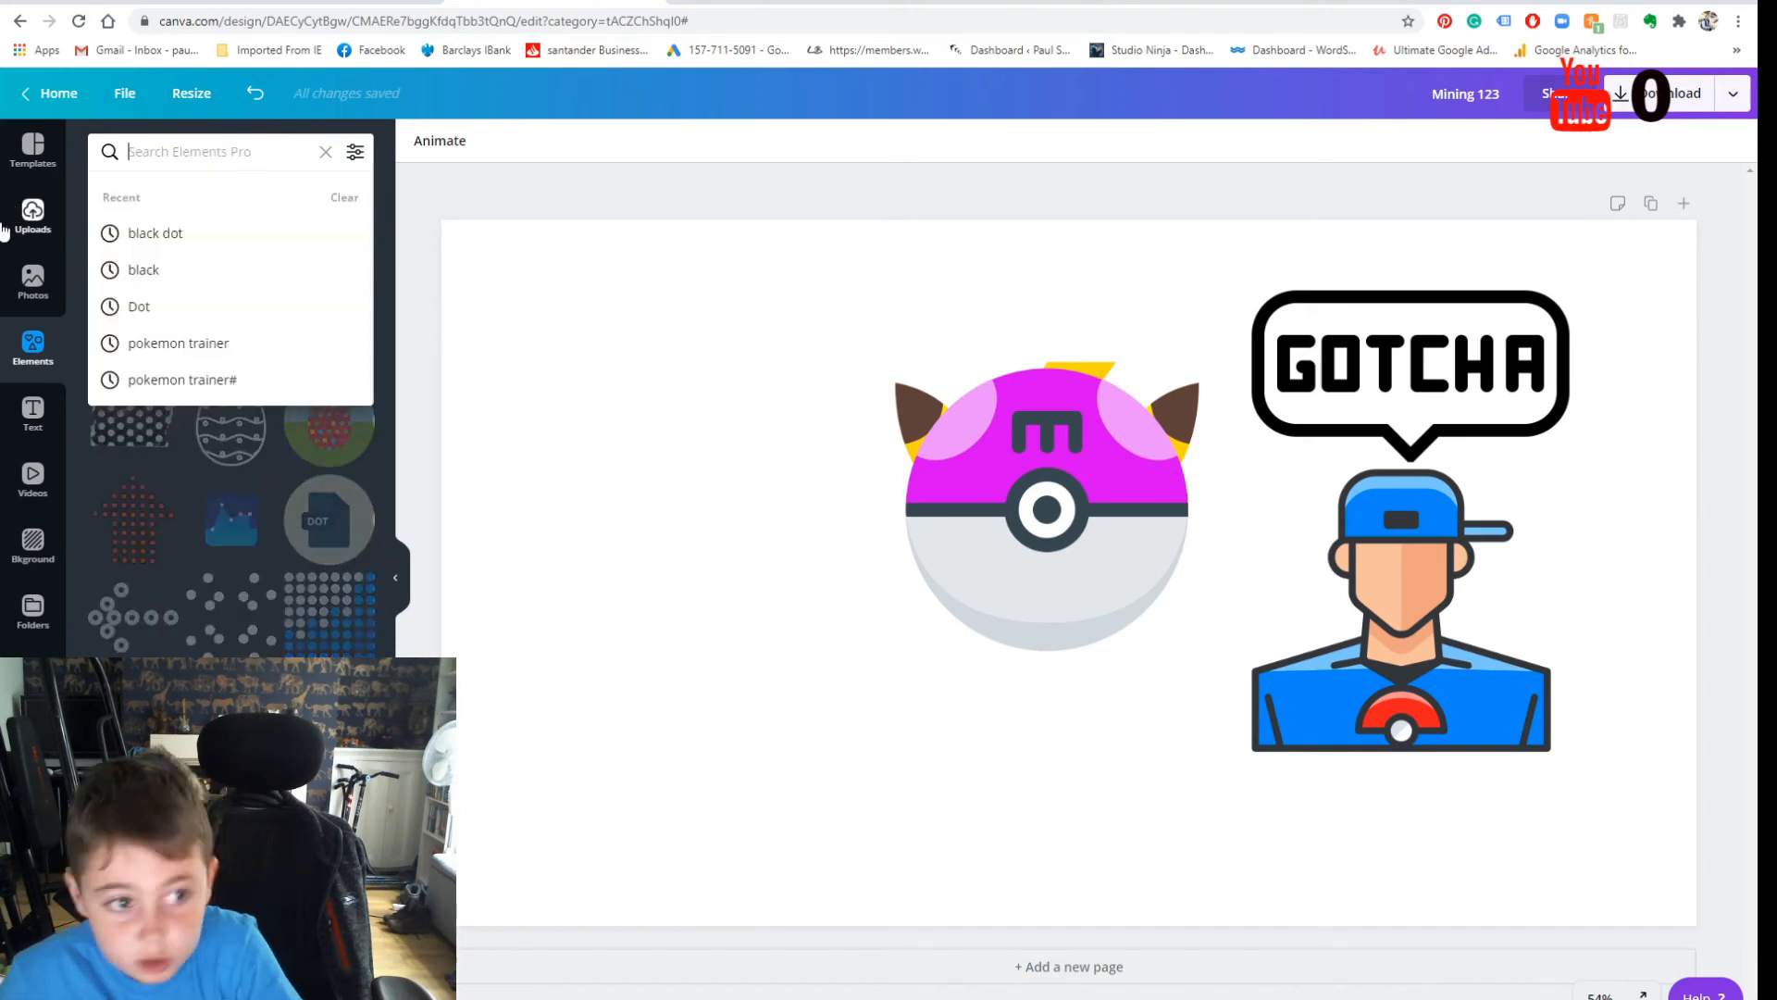
click(238, 151)
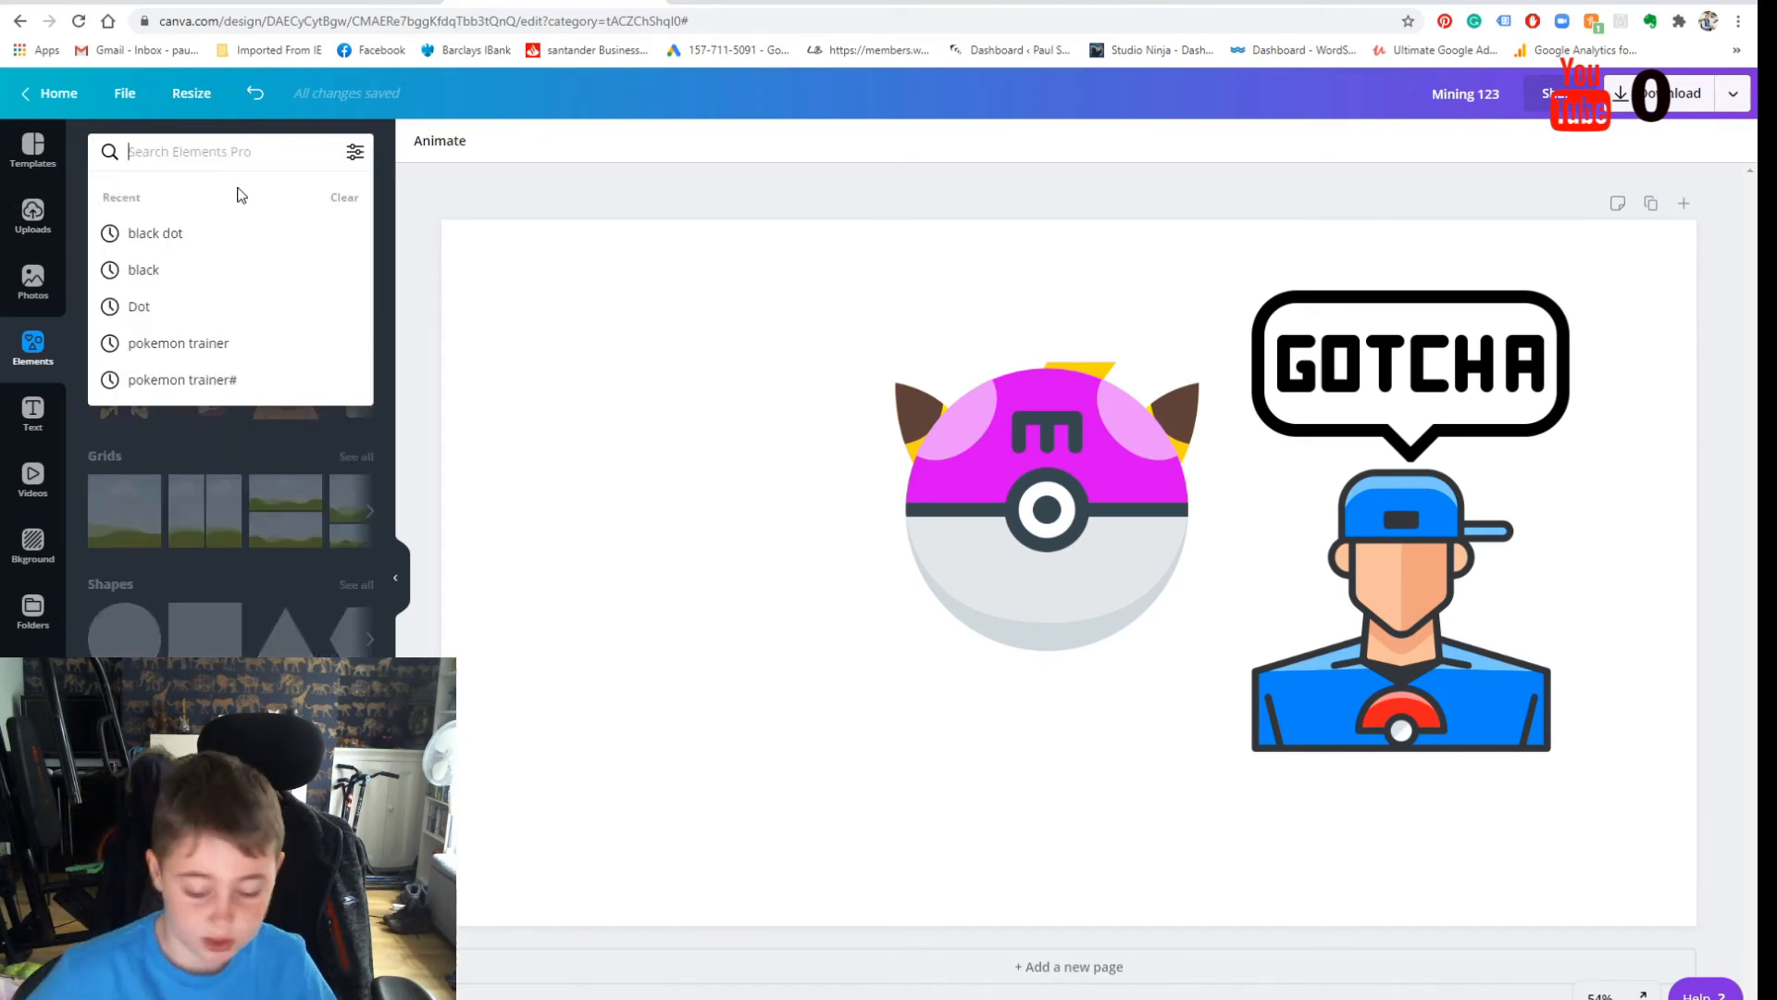
Step: Apply the black background with glowing blue light swirls to the page
click(33, 537)
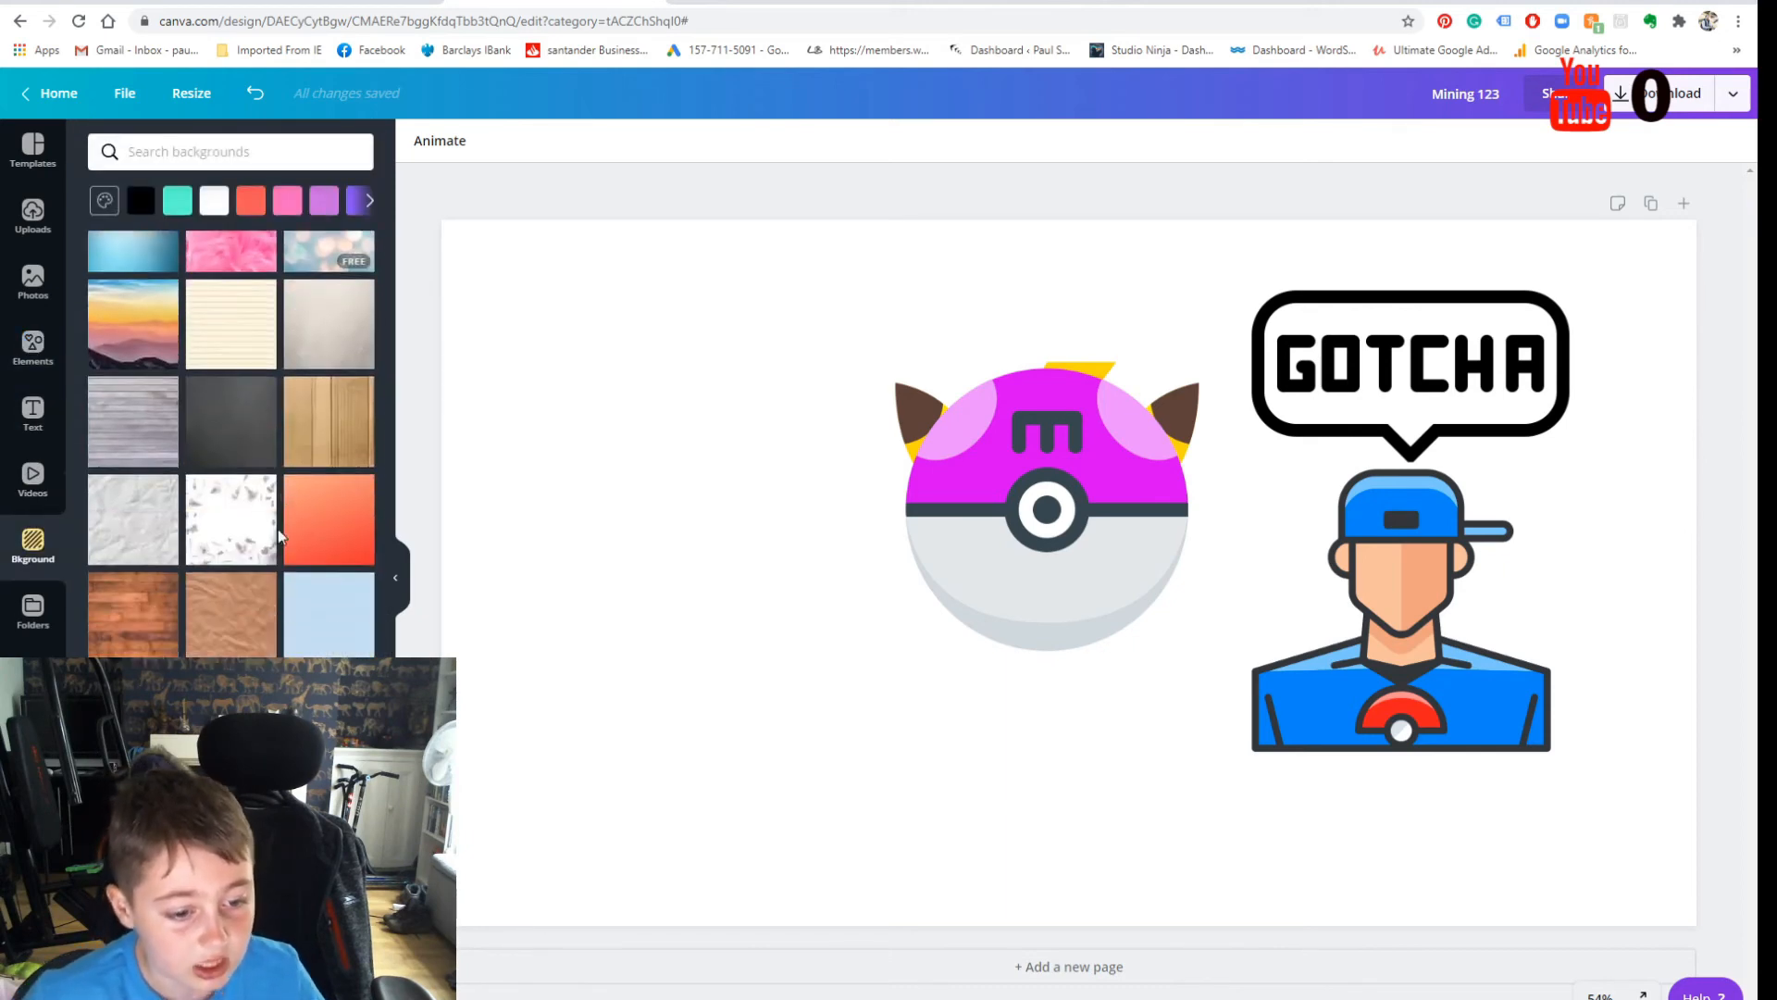
scroll(277, 530, down, 3)
scroll(298, 600, down, 5)
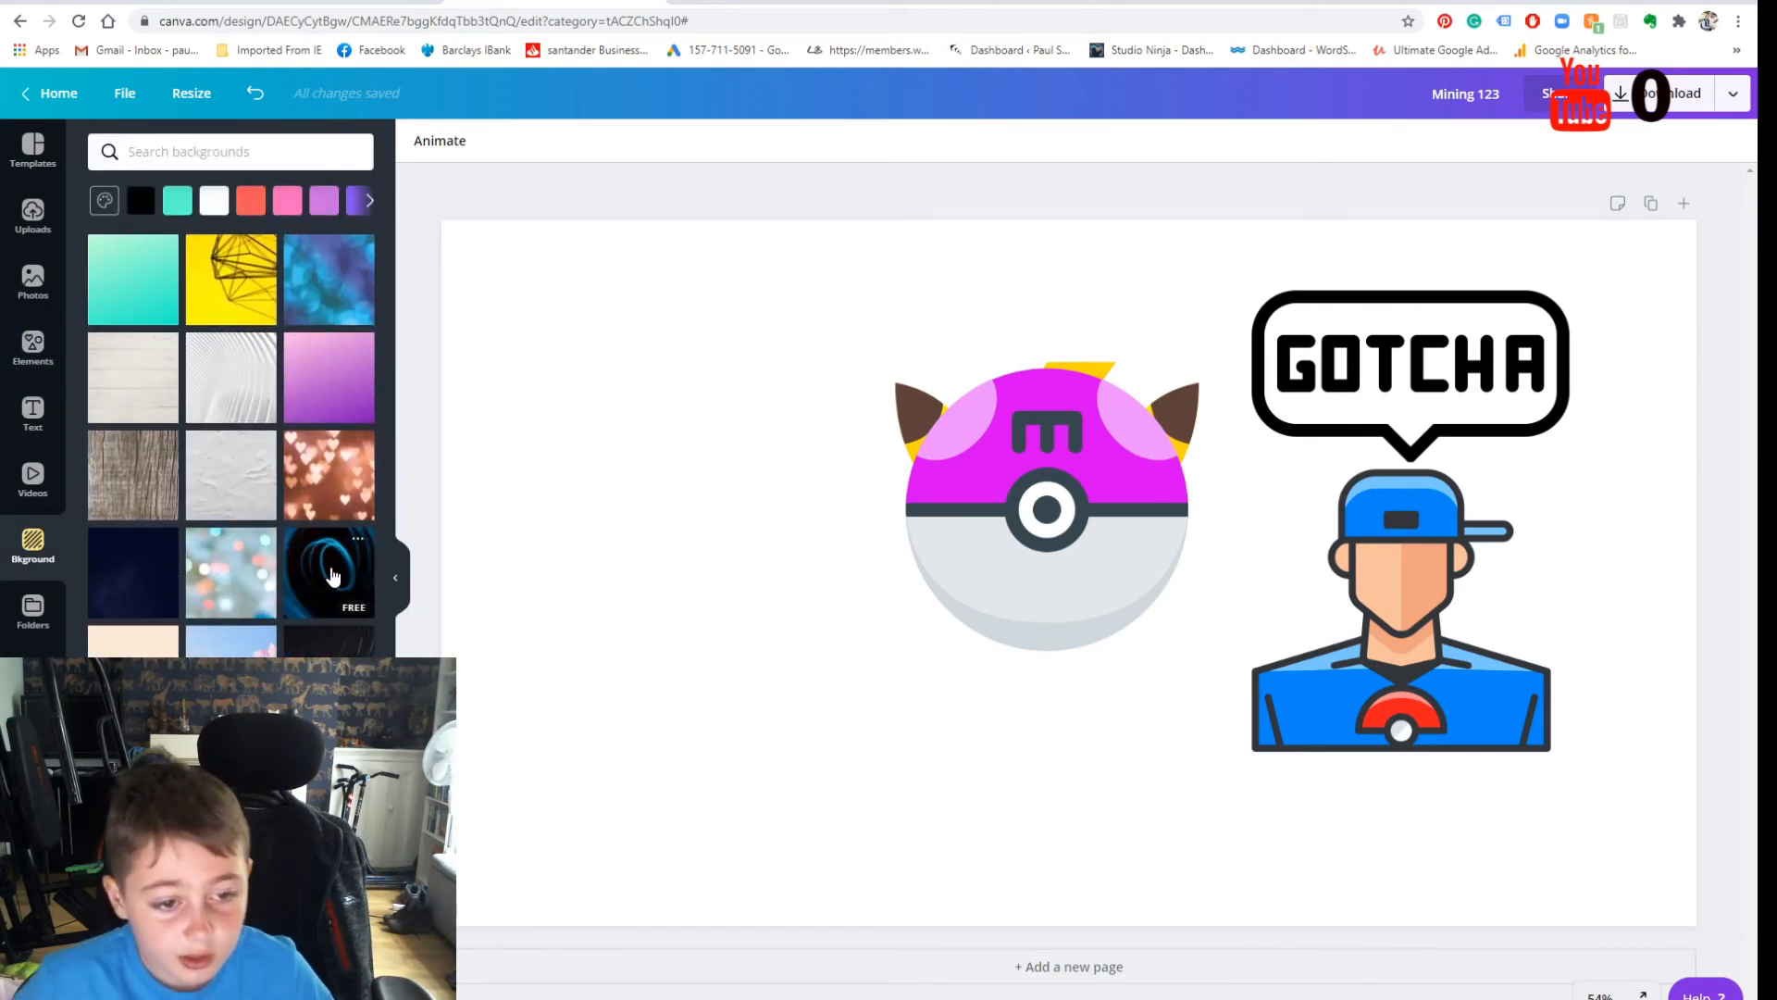
click(334, 577)
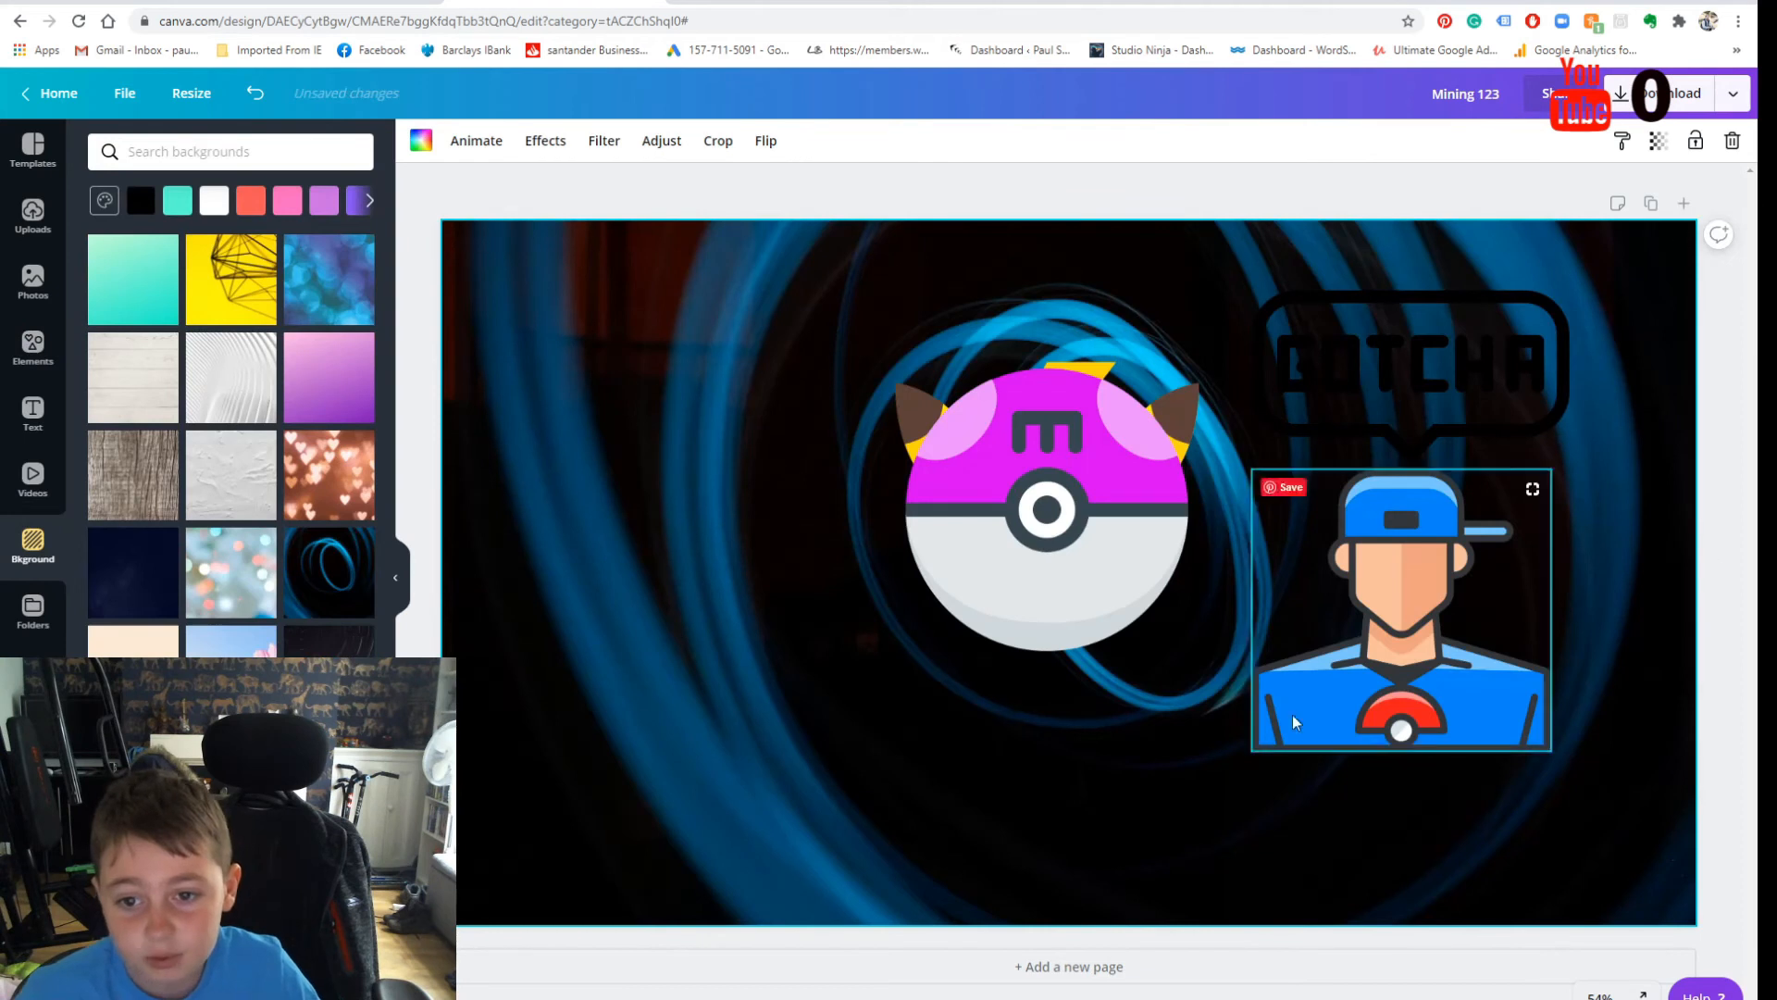
Step: Recolour the GOTCHA speech bubble with the bright blue from the background photo's colours
click(1470, 372)
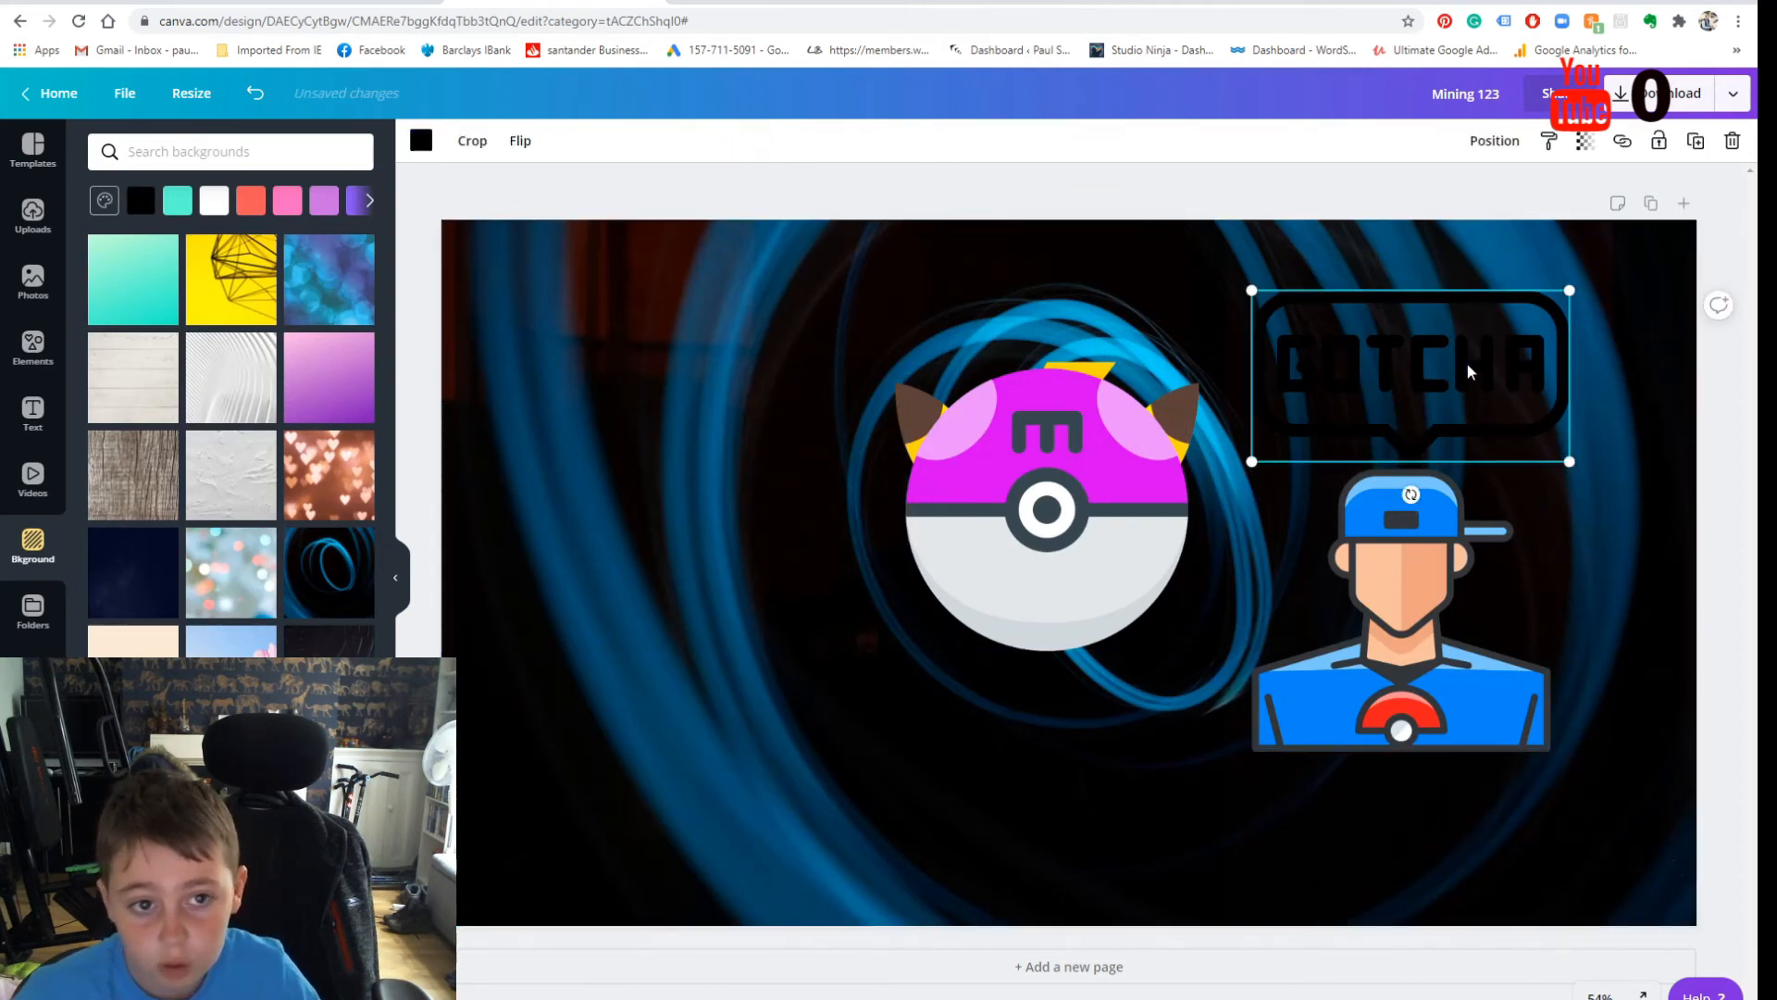
click(421, 141)
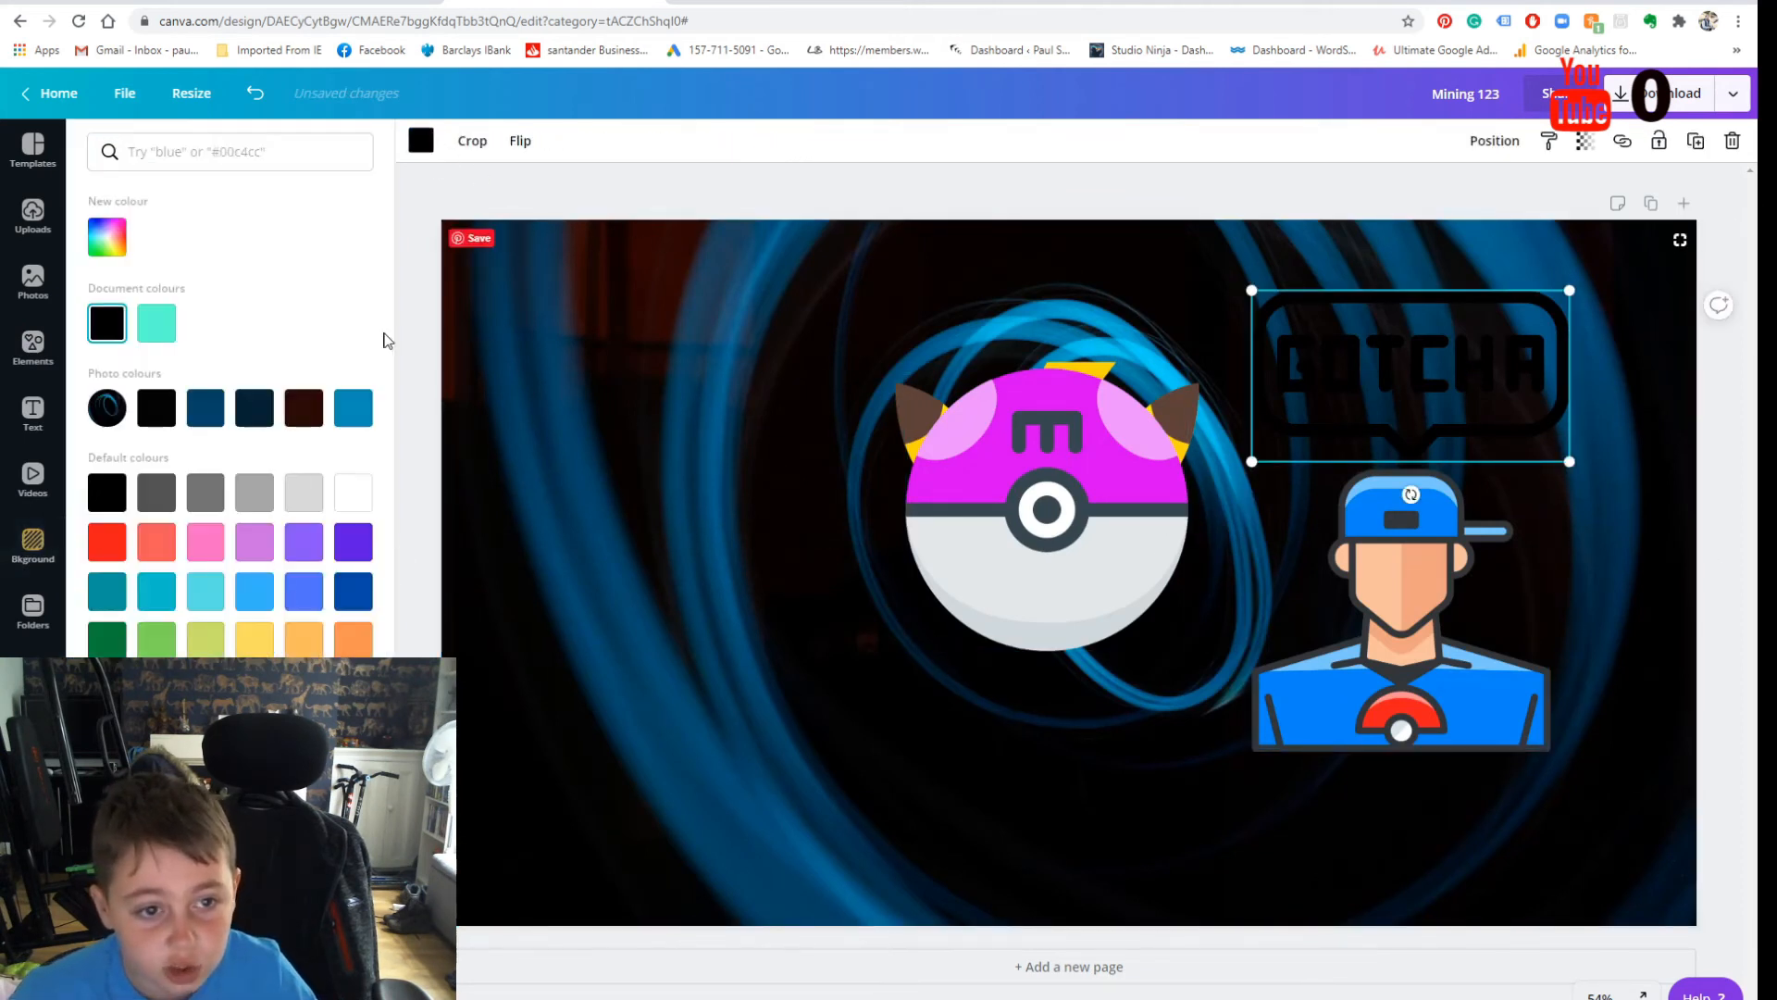
click(348, 420)
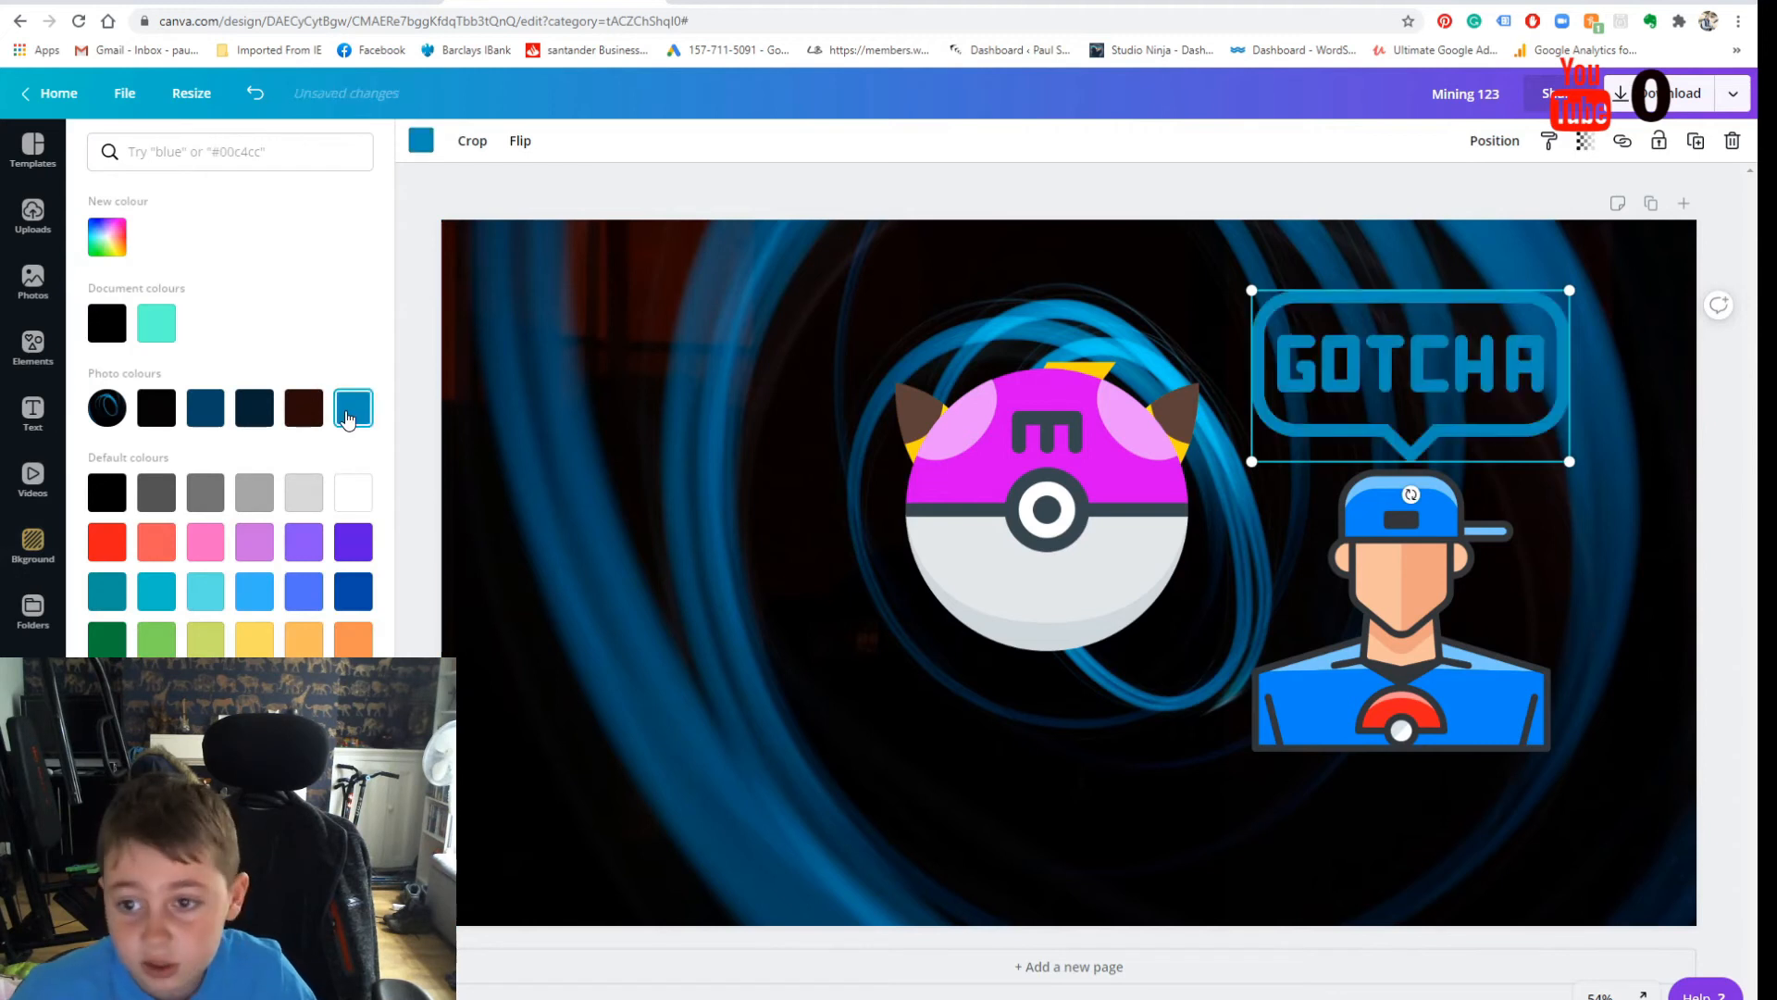
click(421, 141)
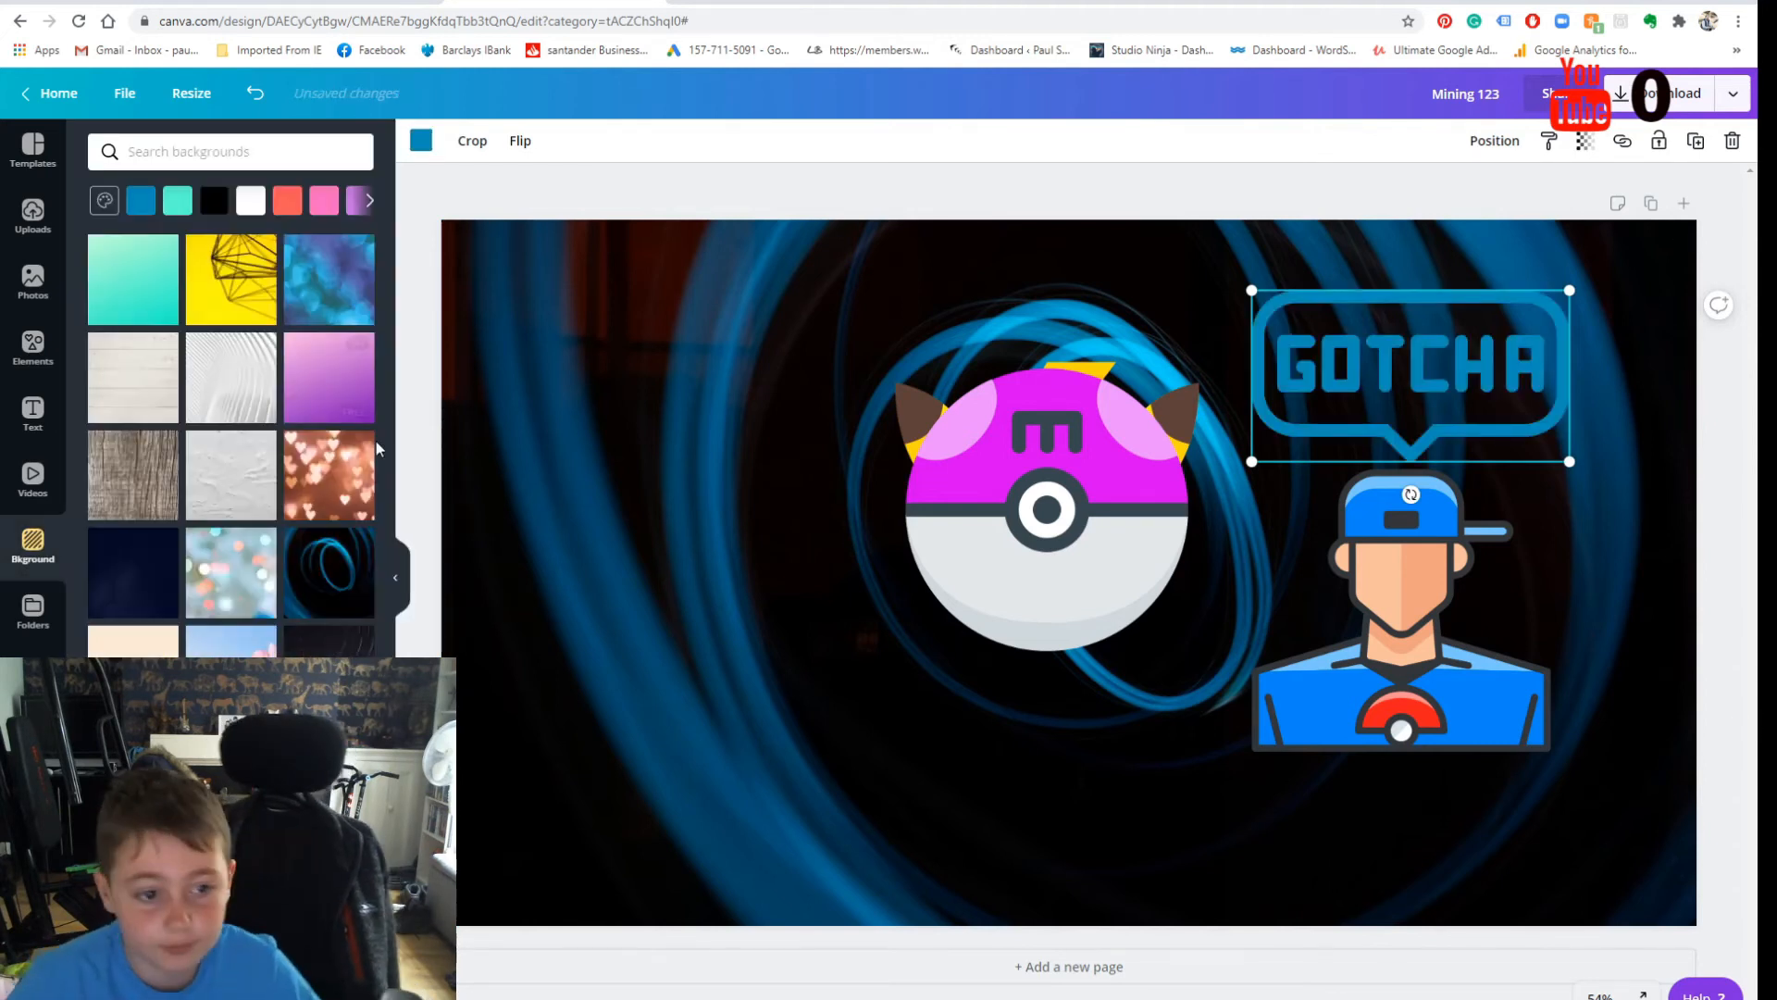
Step: Add the GAME OVER font combination, enlarge it to about size 233, and place it at the page's lower left
click(29, 496)
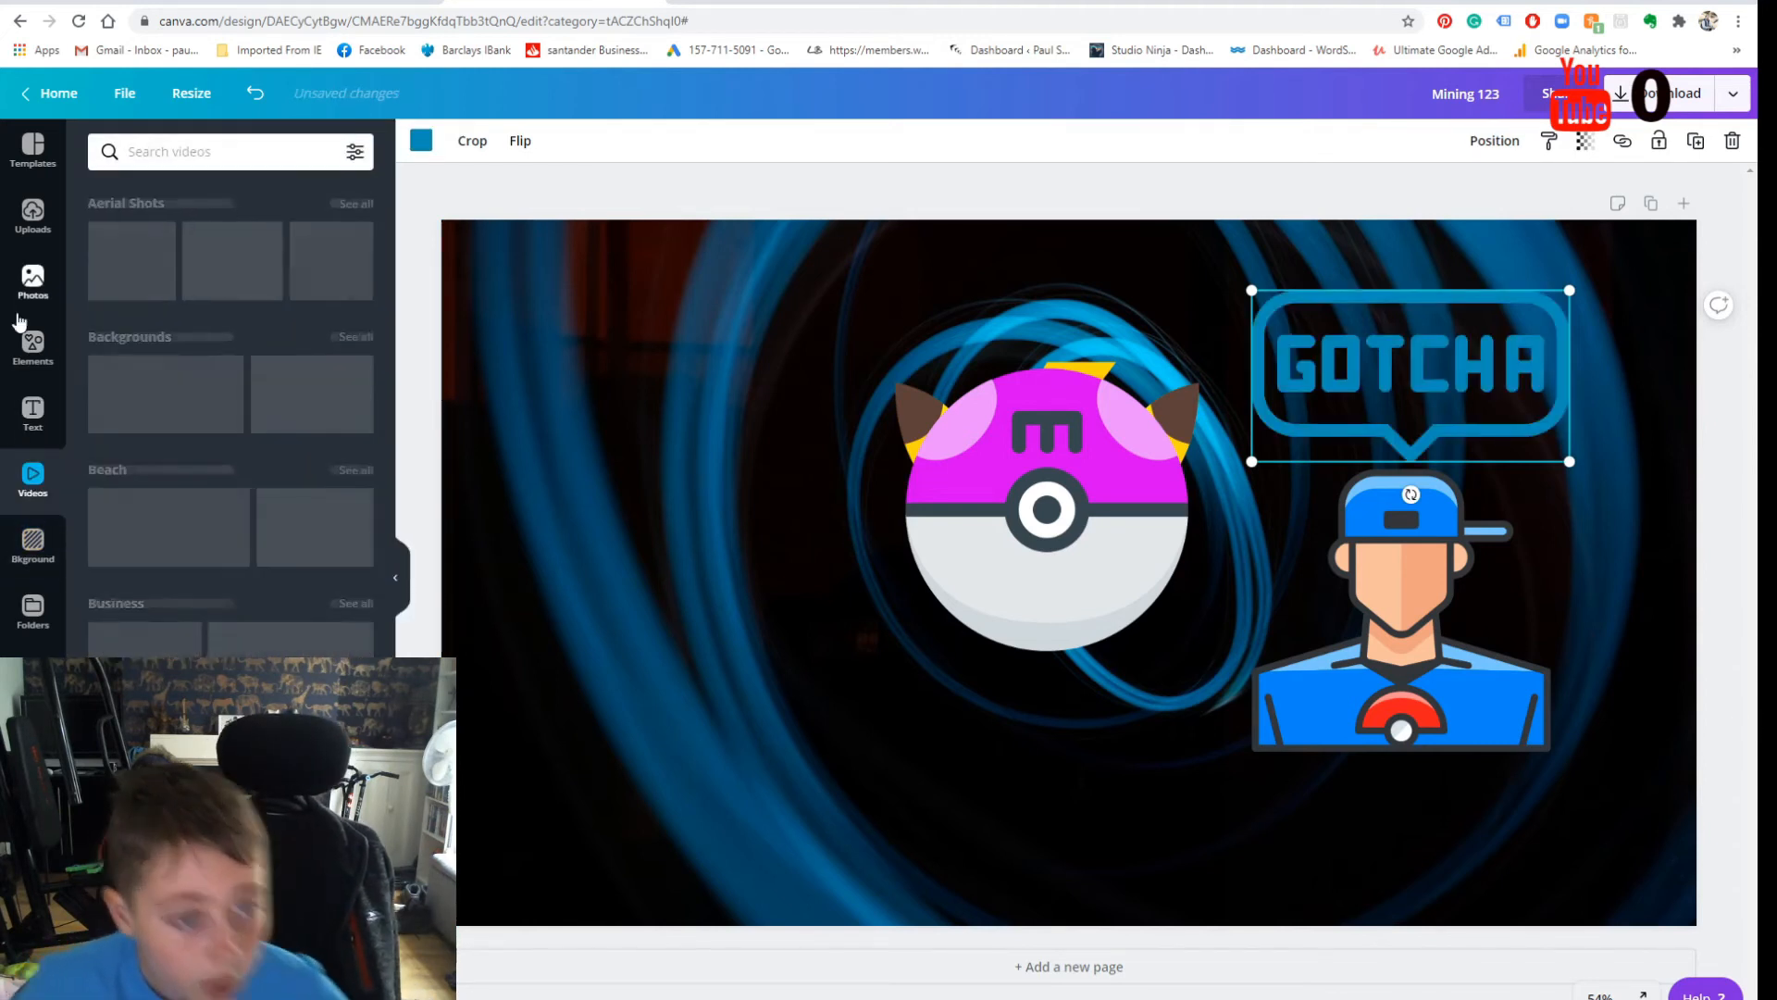
click(18, 427)
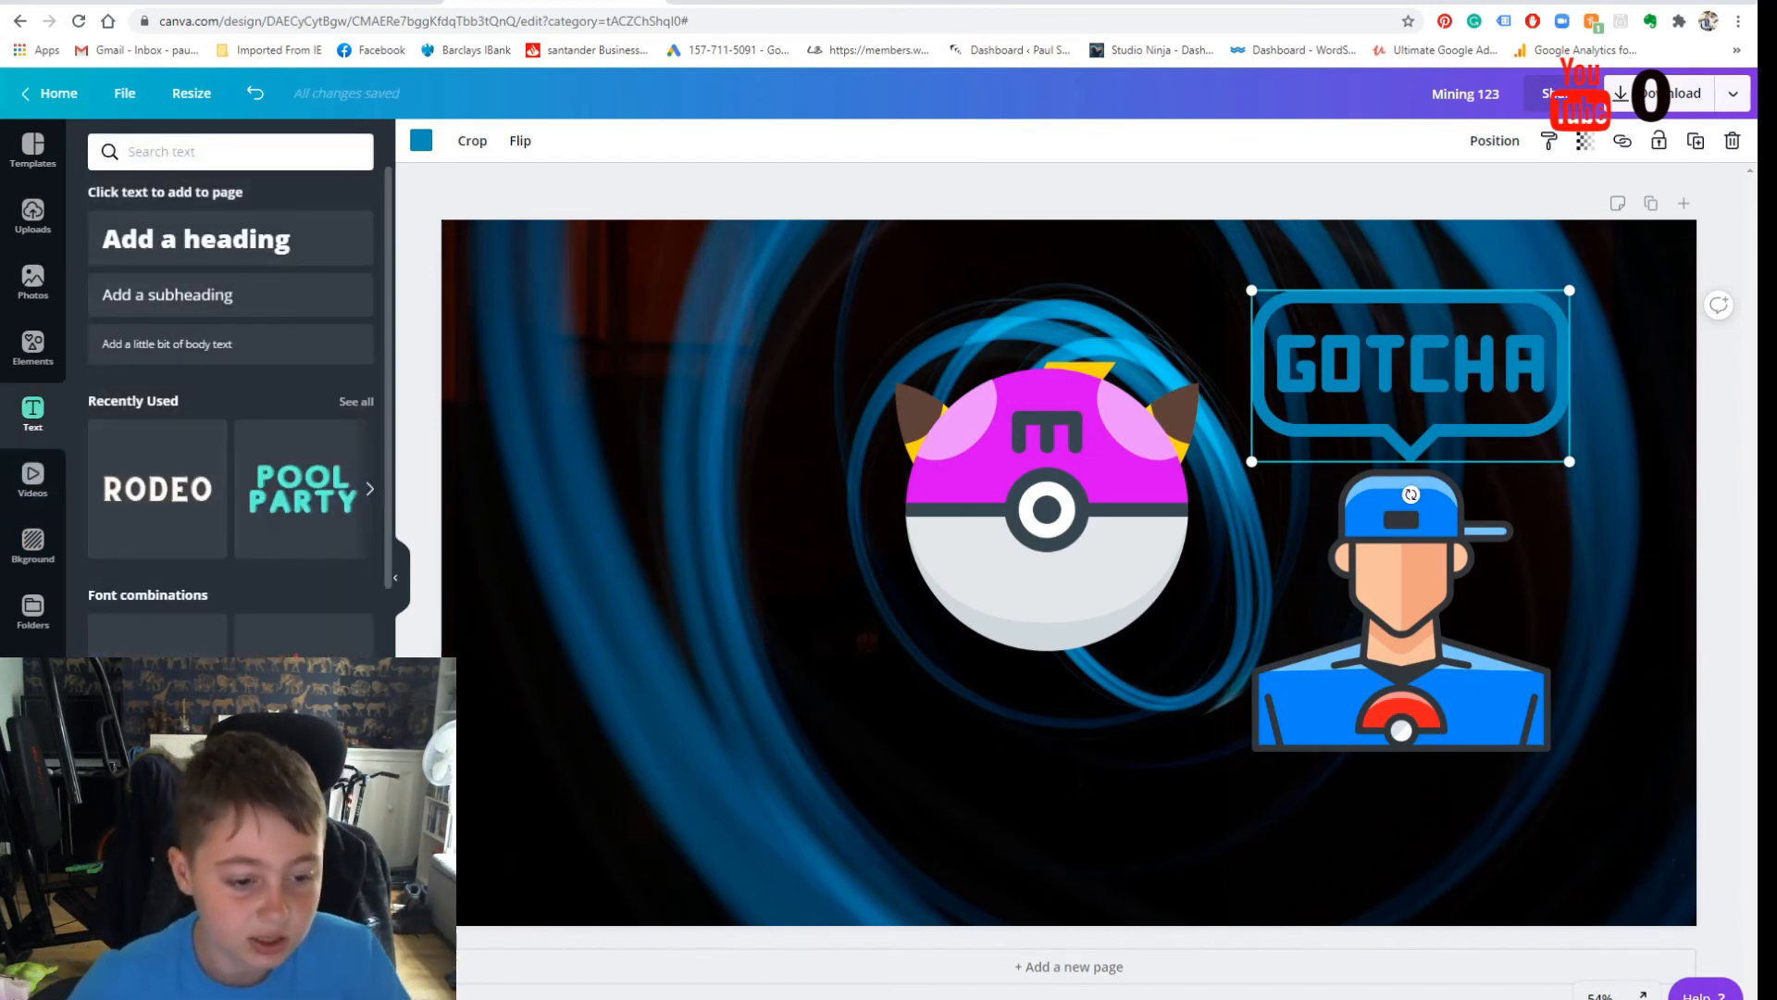
click(304, 637)
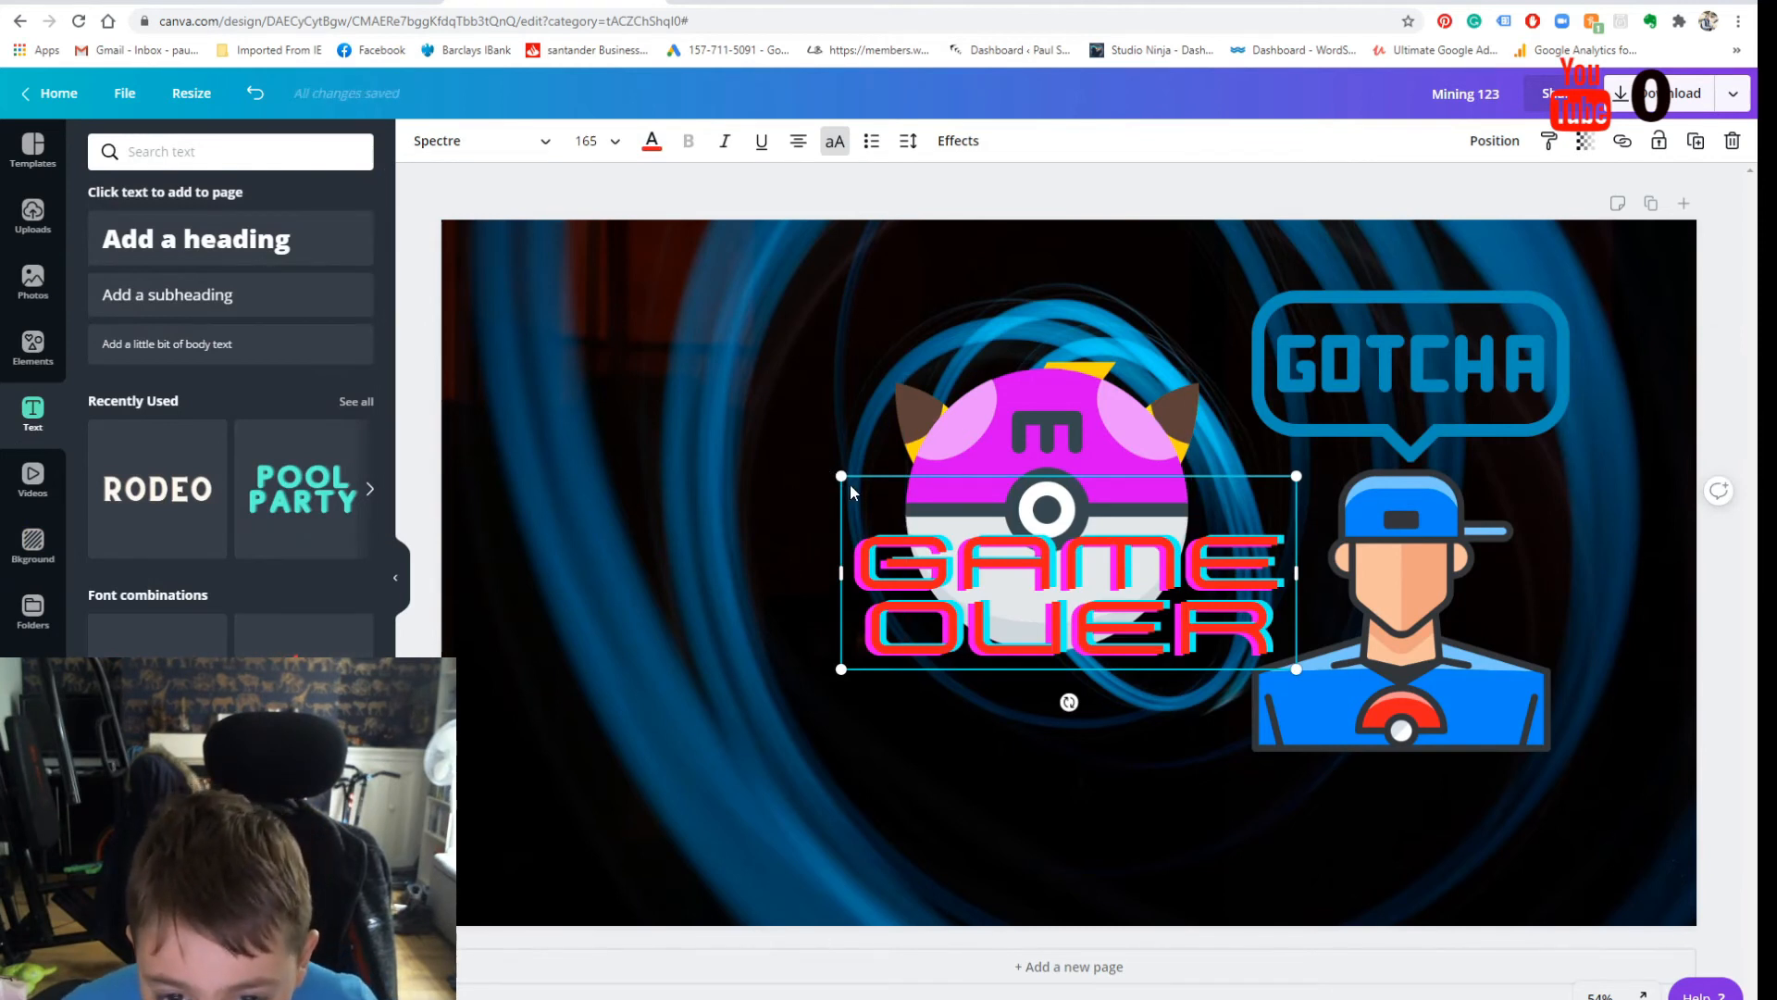
drag(801, 402, 651, 394)
drag(870, 550, 720, 750)
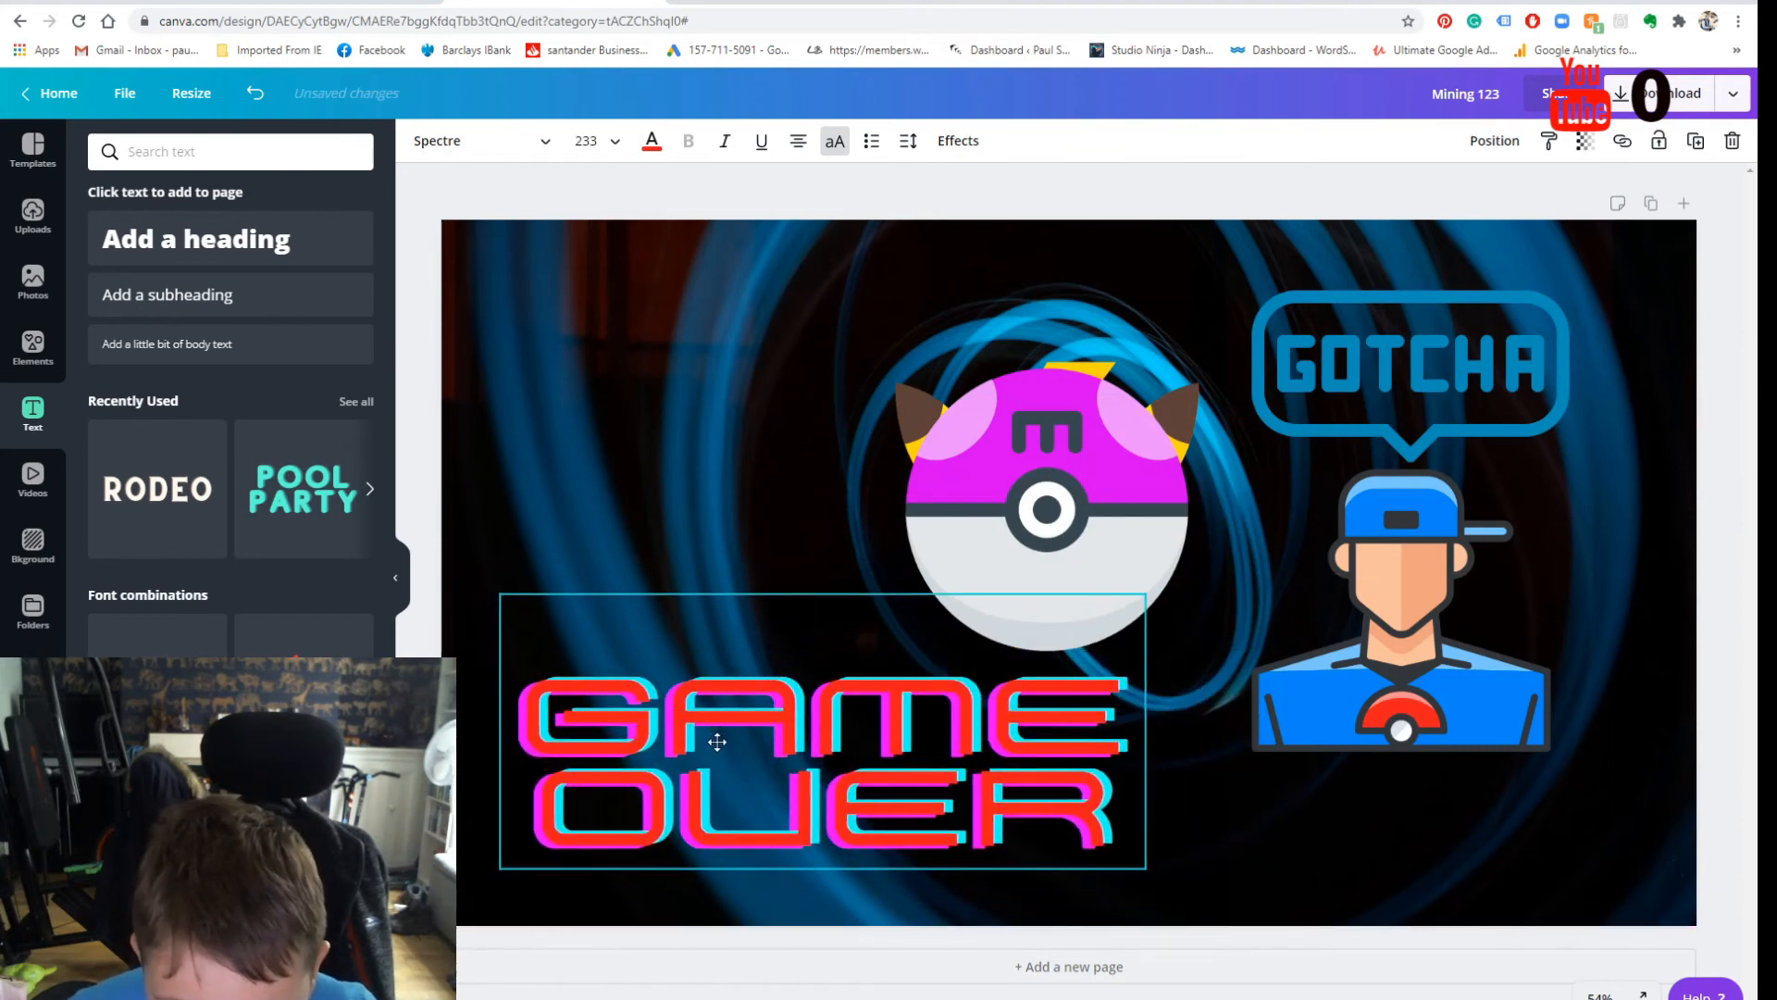
Step: Replace the GAME OVER wording with POKESWIFT
key(BackSpace)
key(BackSpace)
key(BackSpace)
key(BackSpace)
key(BackSpace)
key(BackSpace)
key(BackSpace)
key(BackSpace)
key(BackSpace)
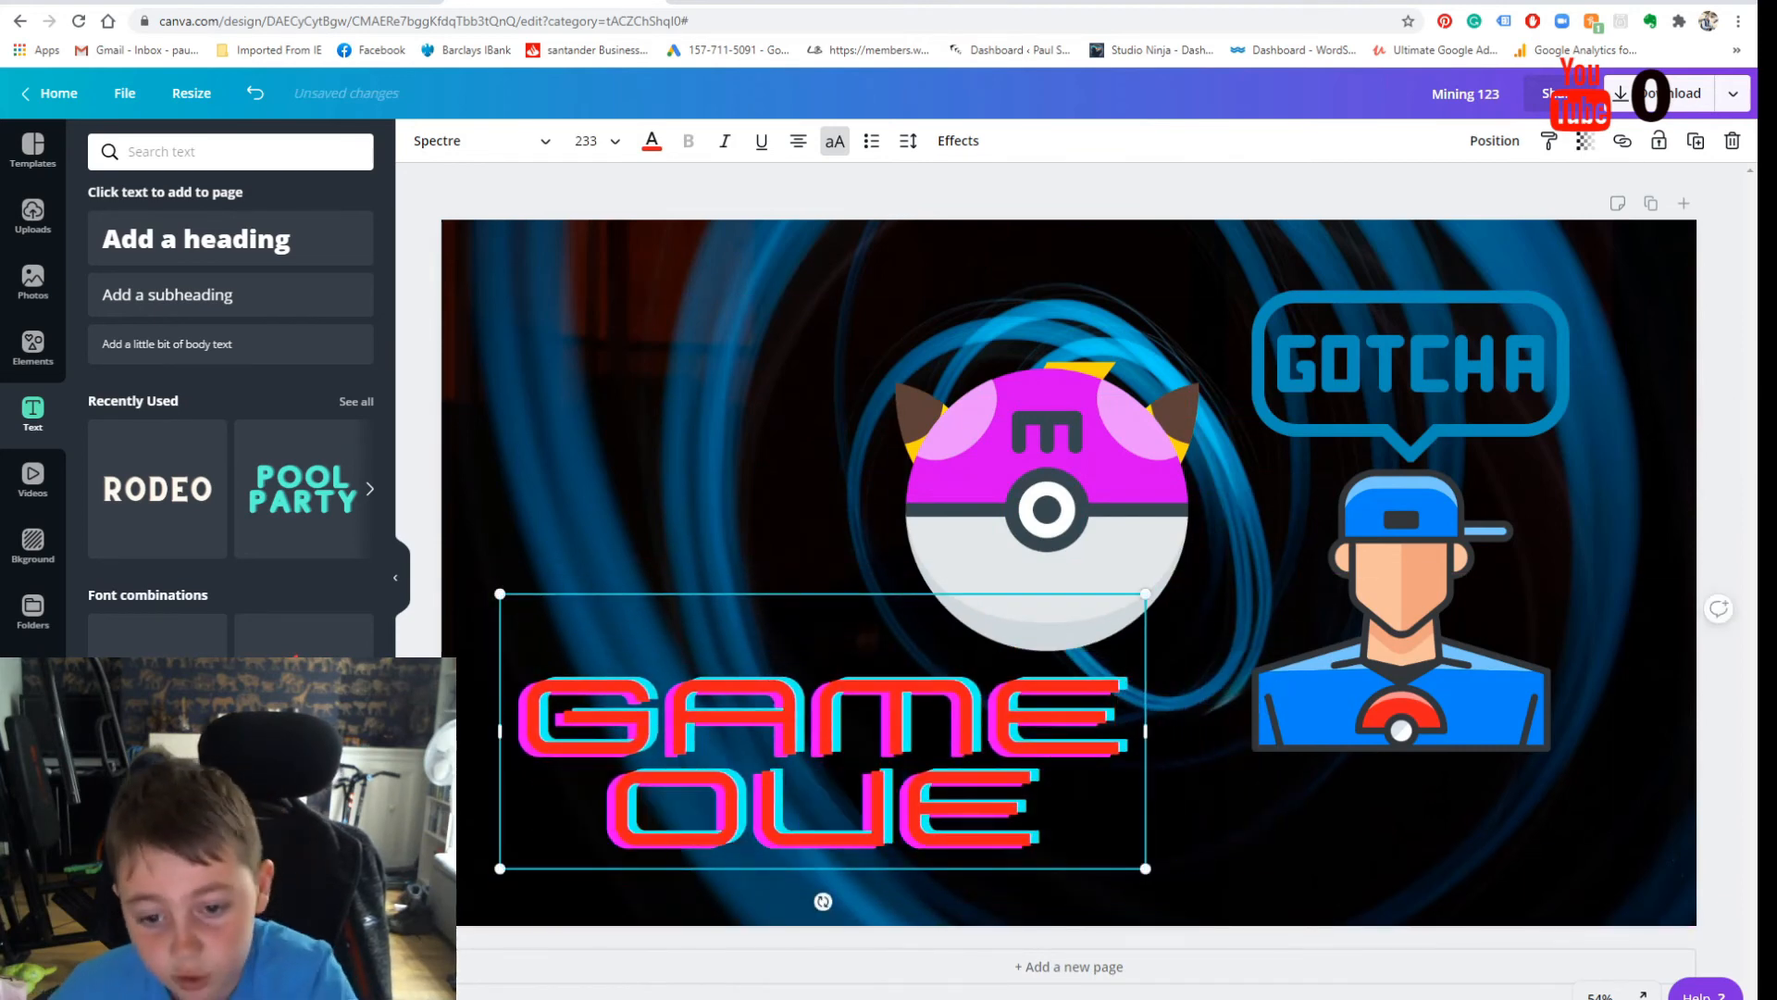
text(P)
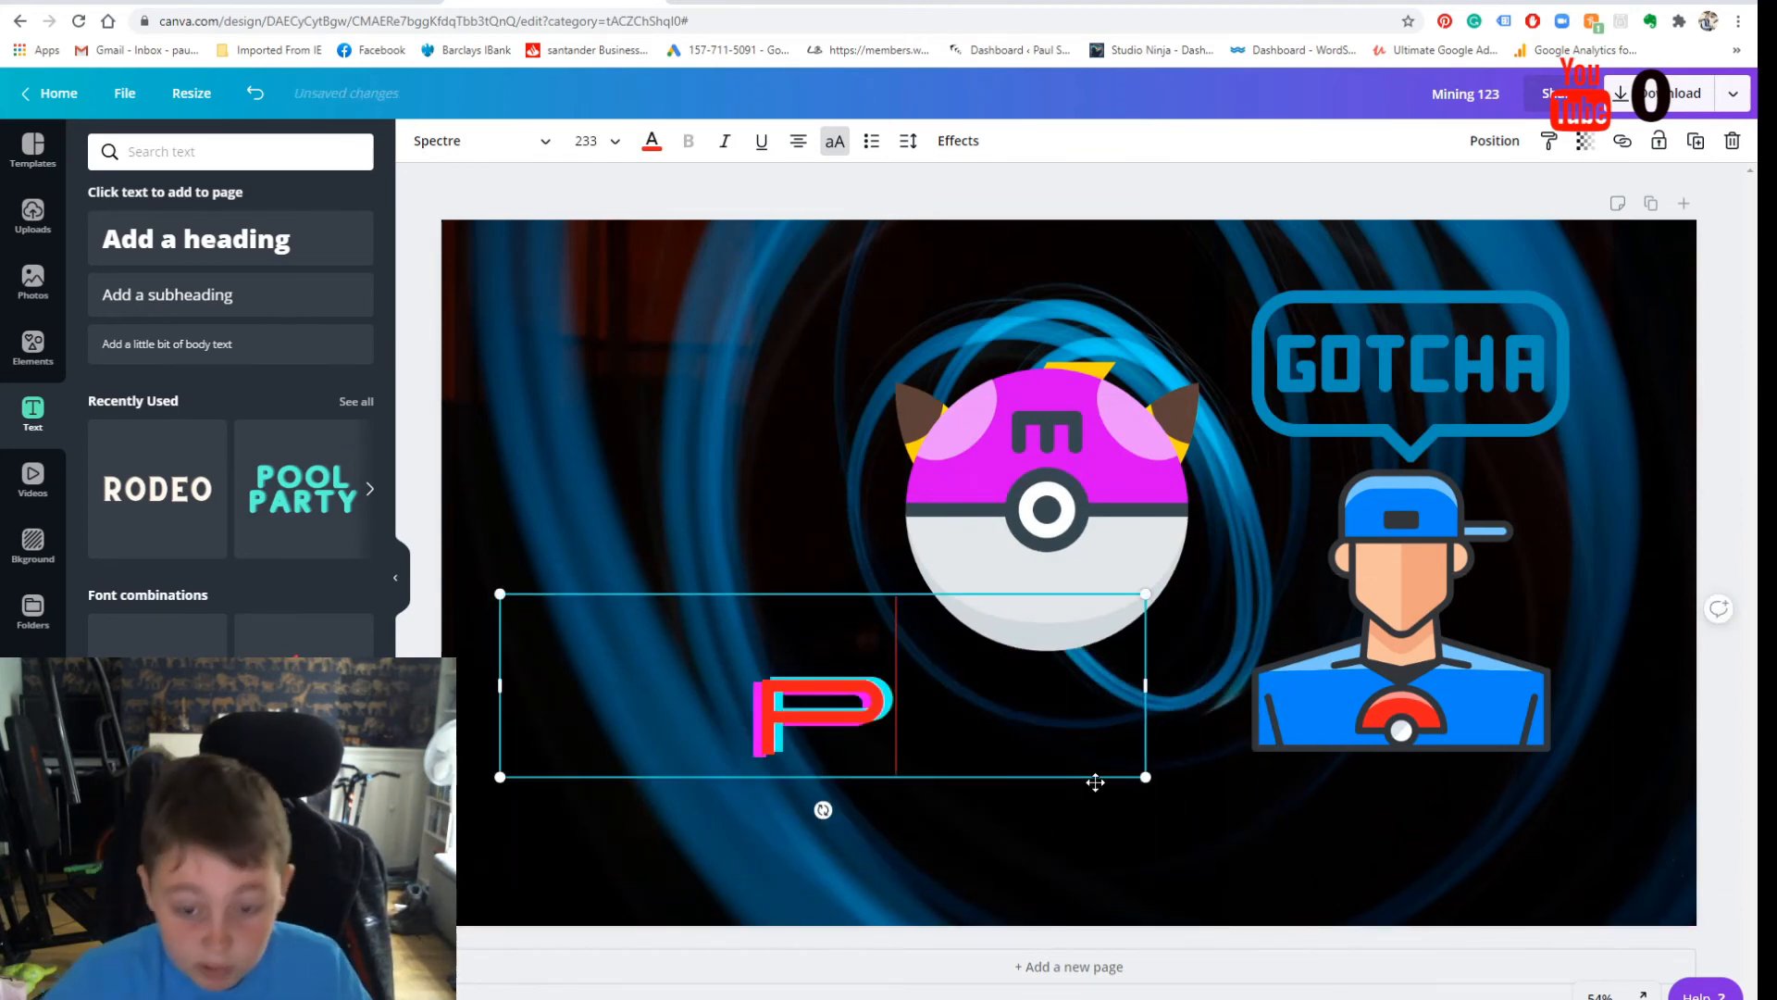
text(OKE SW)
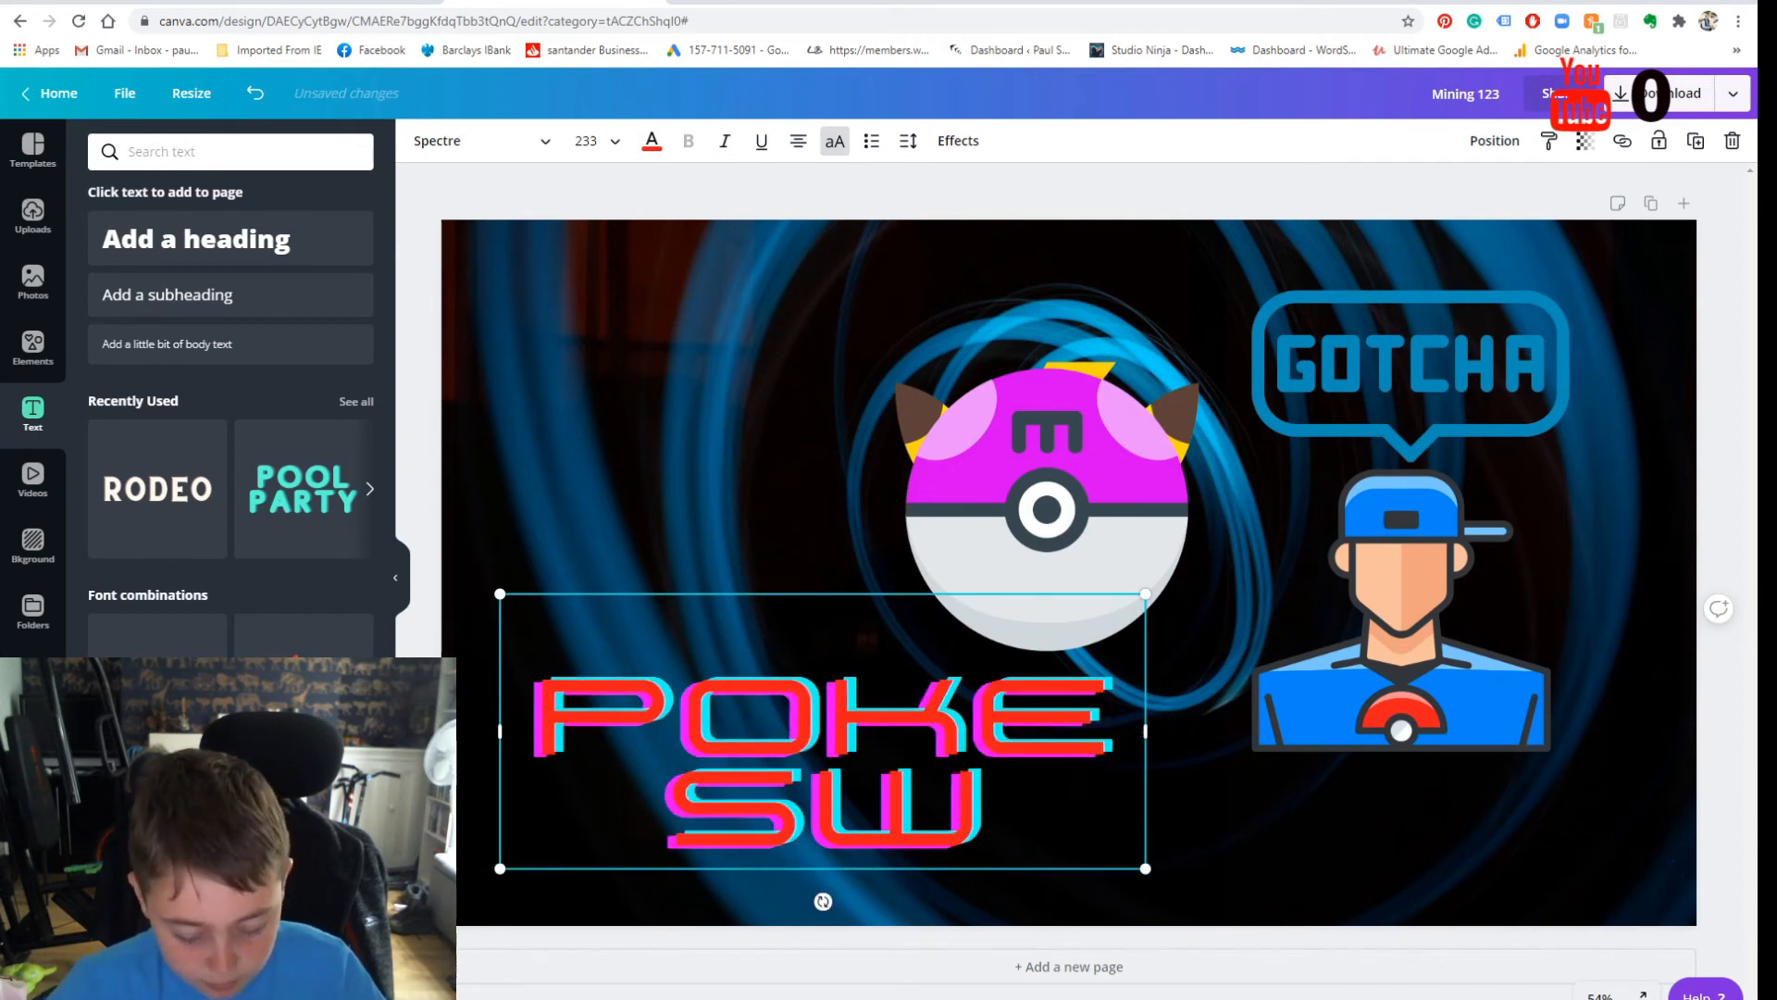
text(IFT)
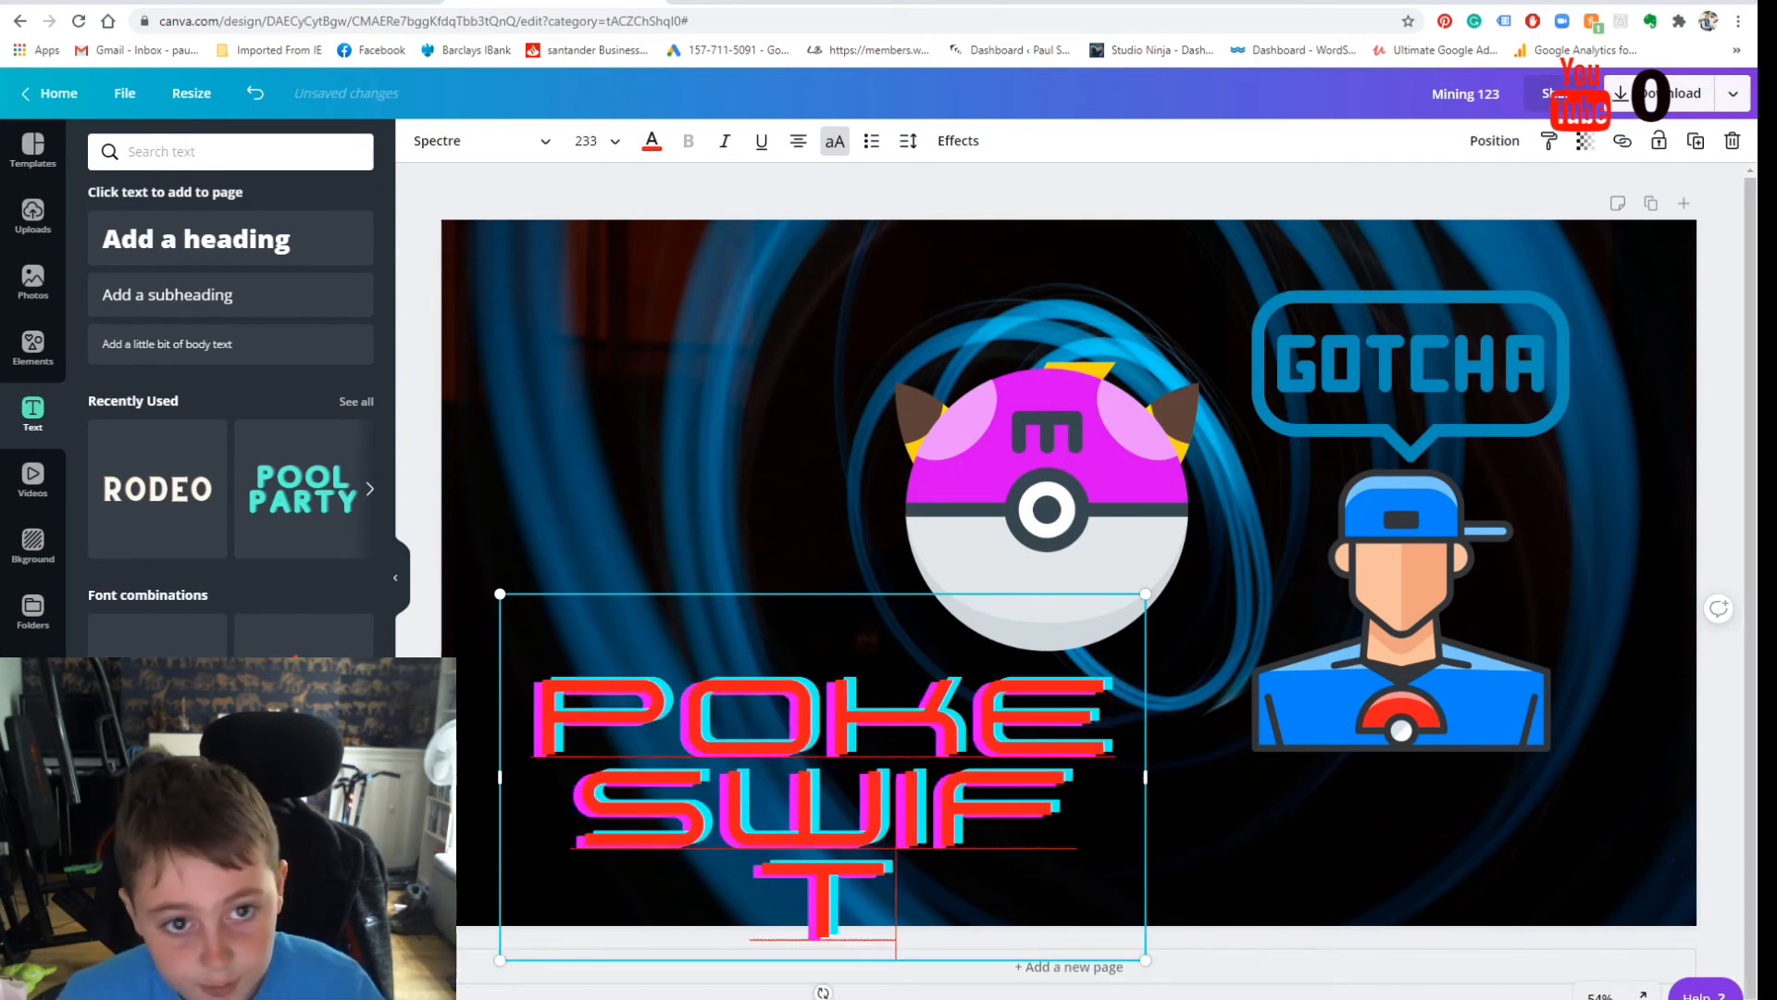
Step: Set the font size of the whole POKESWIFT text to 144
key(ctrl+a)
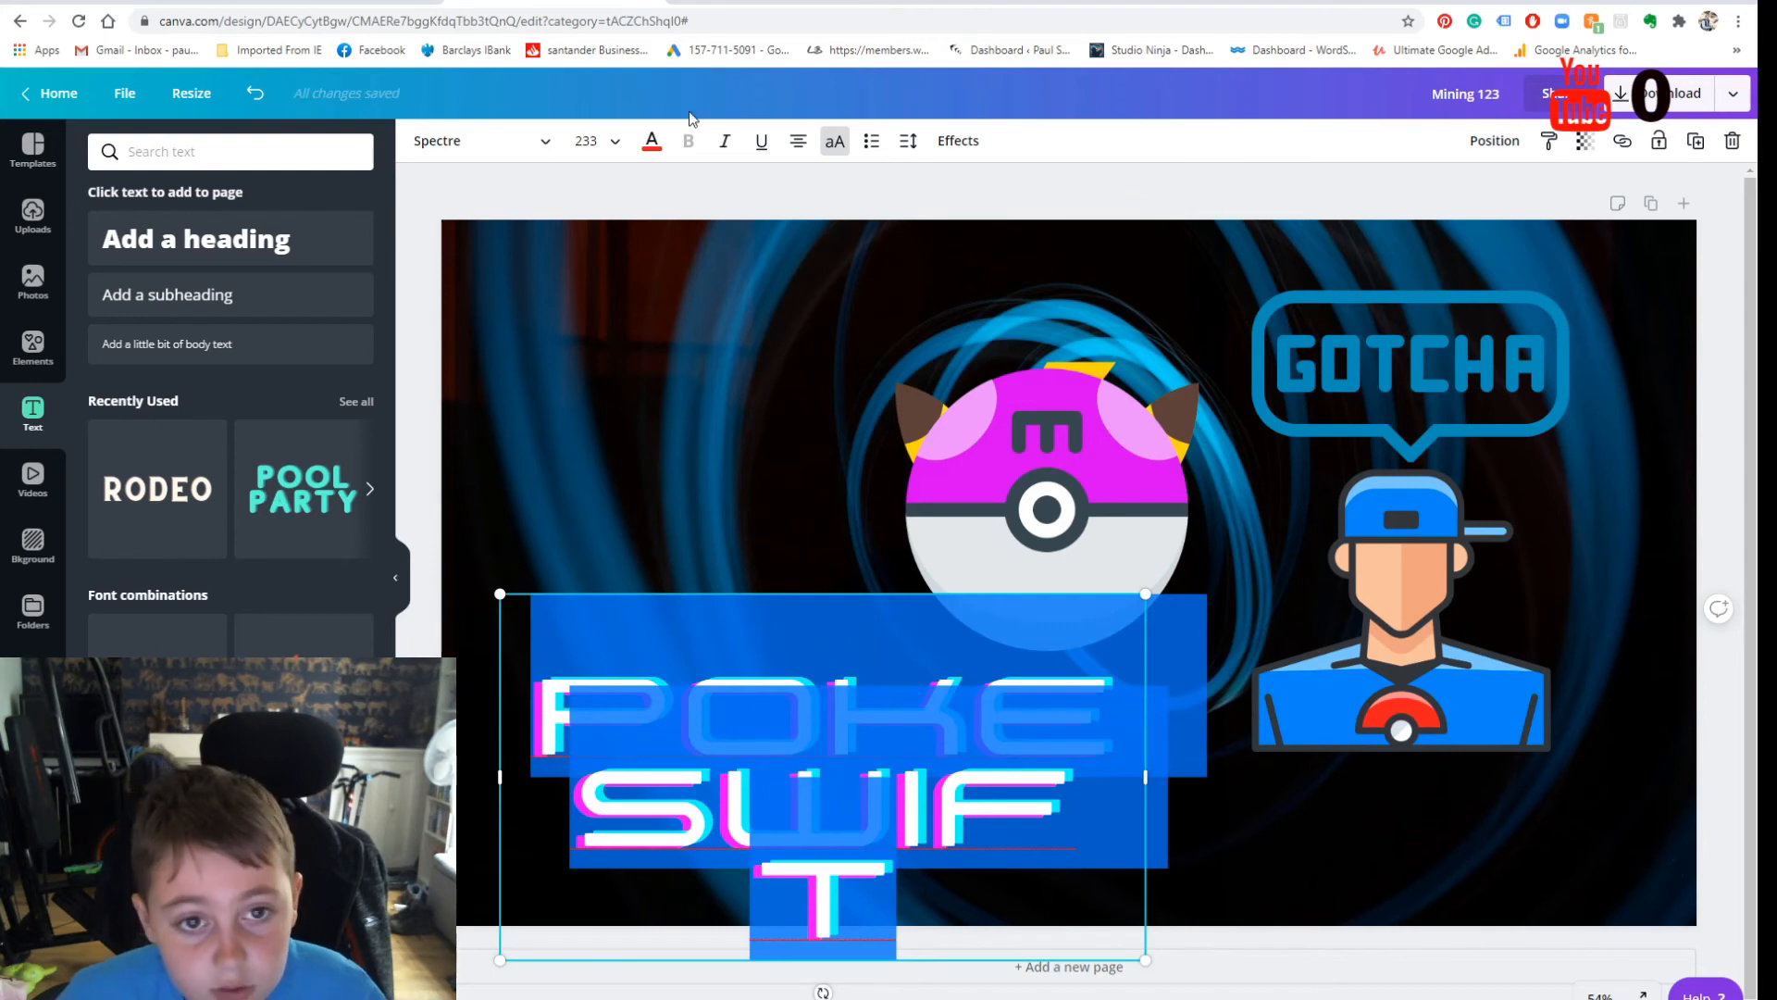
click(590, 139)
scroll(607, 636, down, 5)
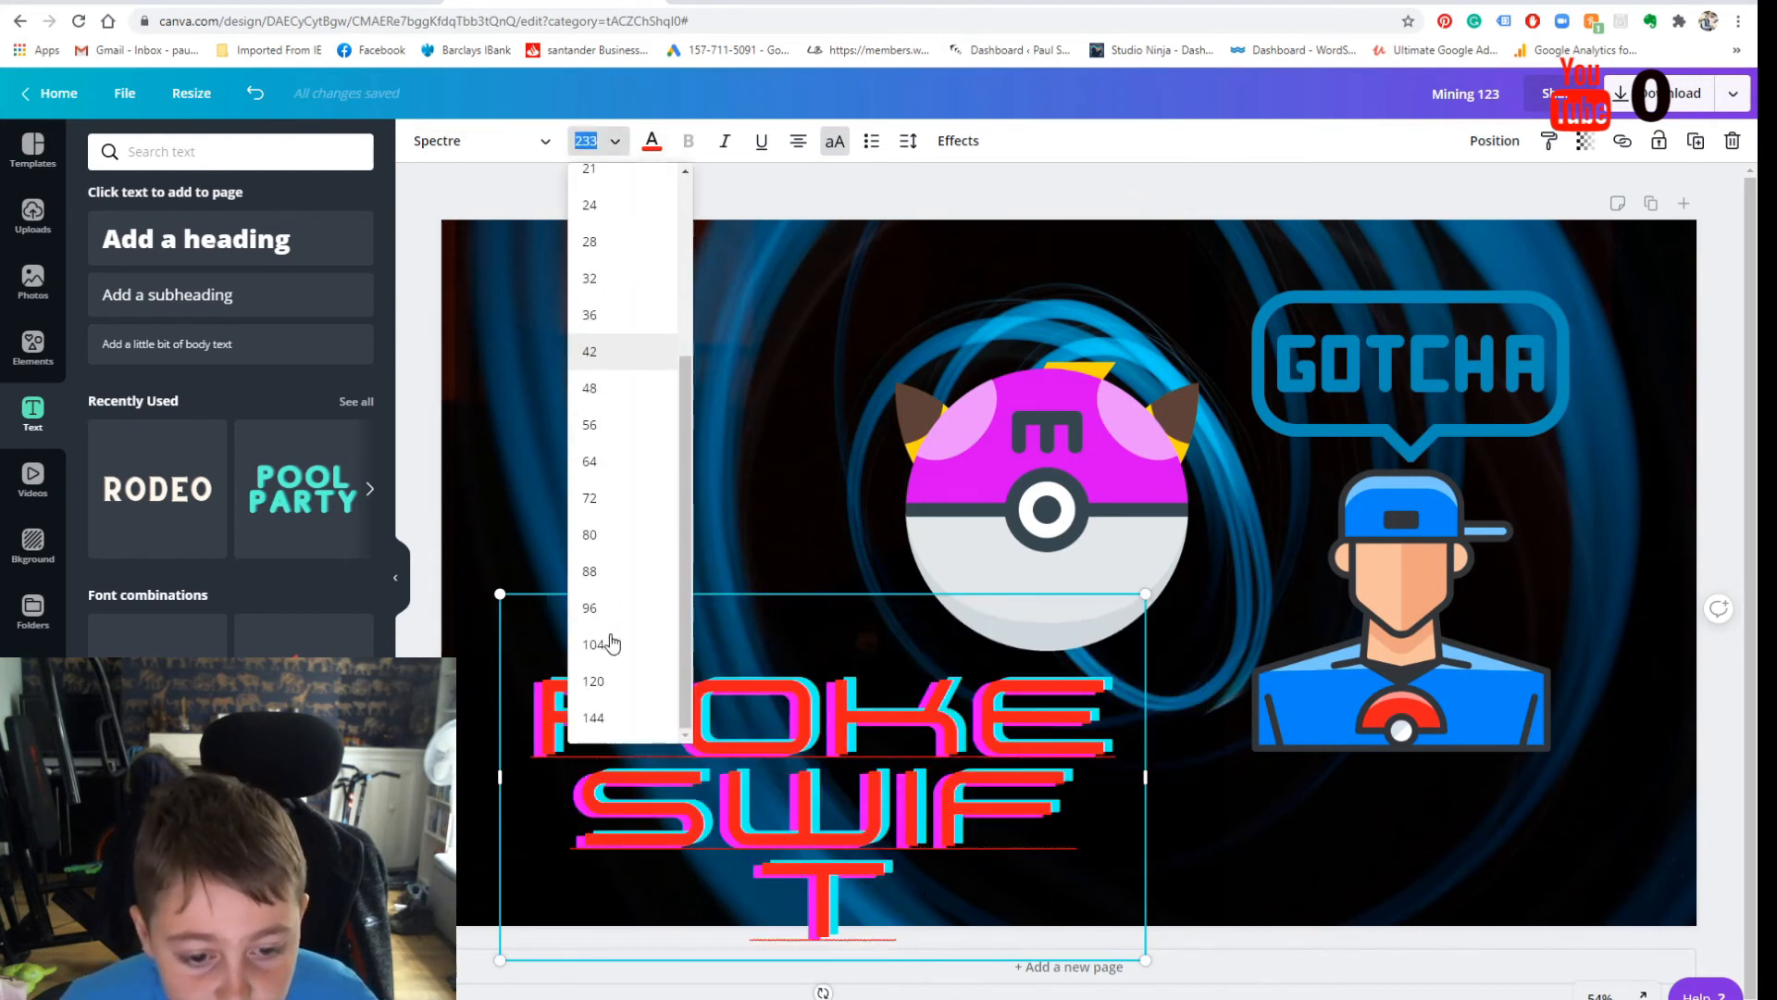
click(613, 718)
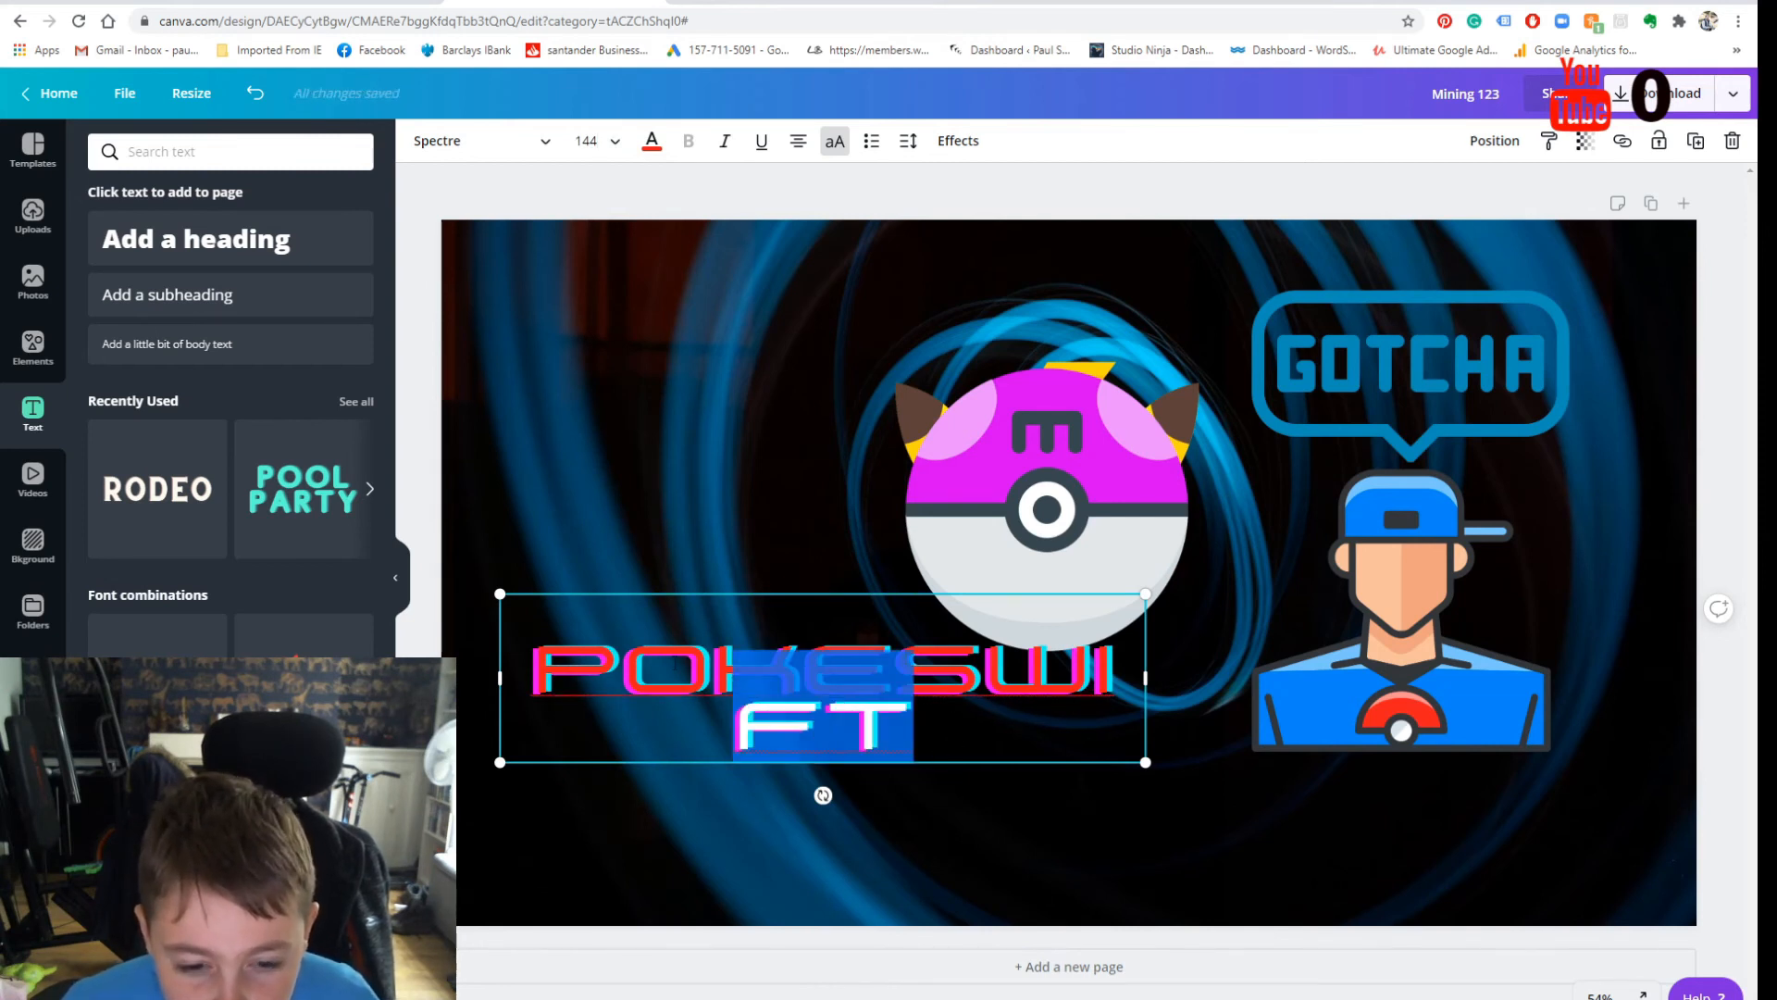
Step: Set the POKESWIFT text to size 120, then scale its box up to about size 152 and place it beneath the ball
drag(913, 726, 541, 607)
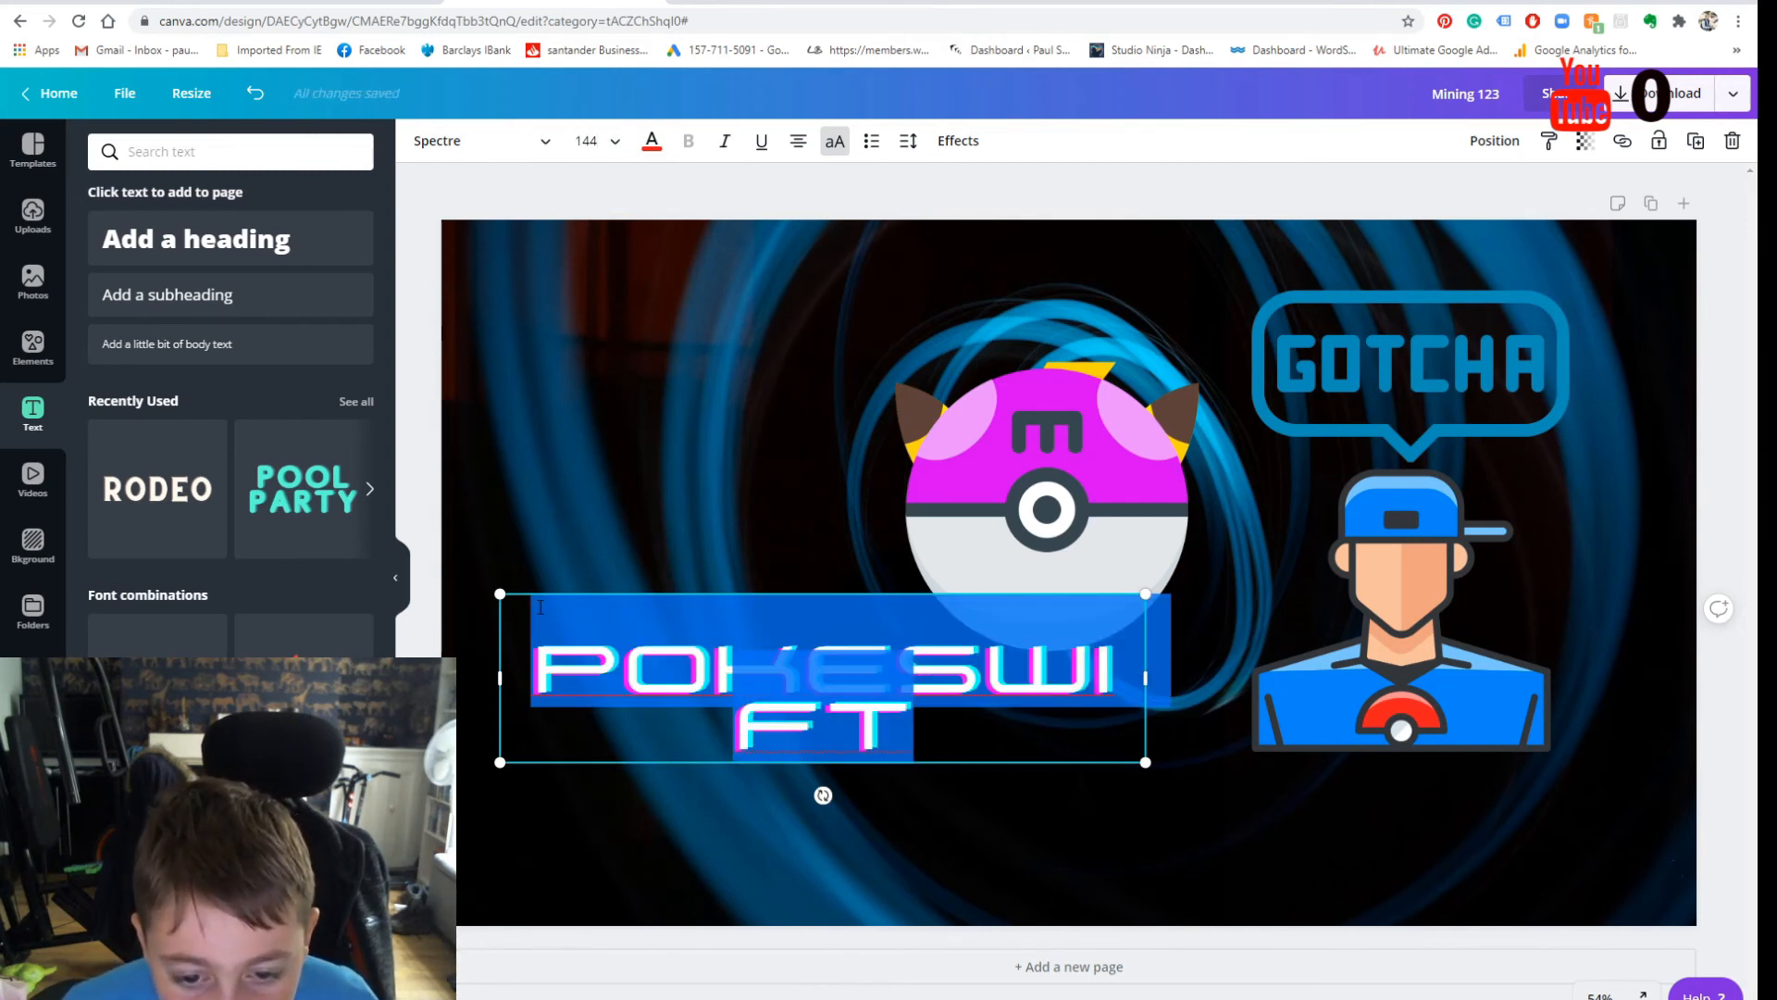
click(586, 141)
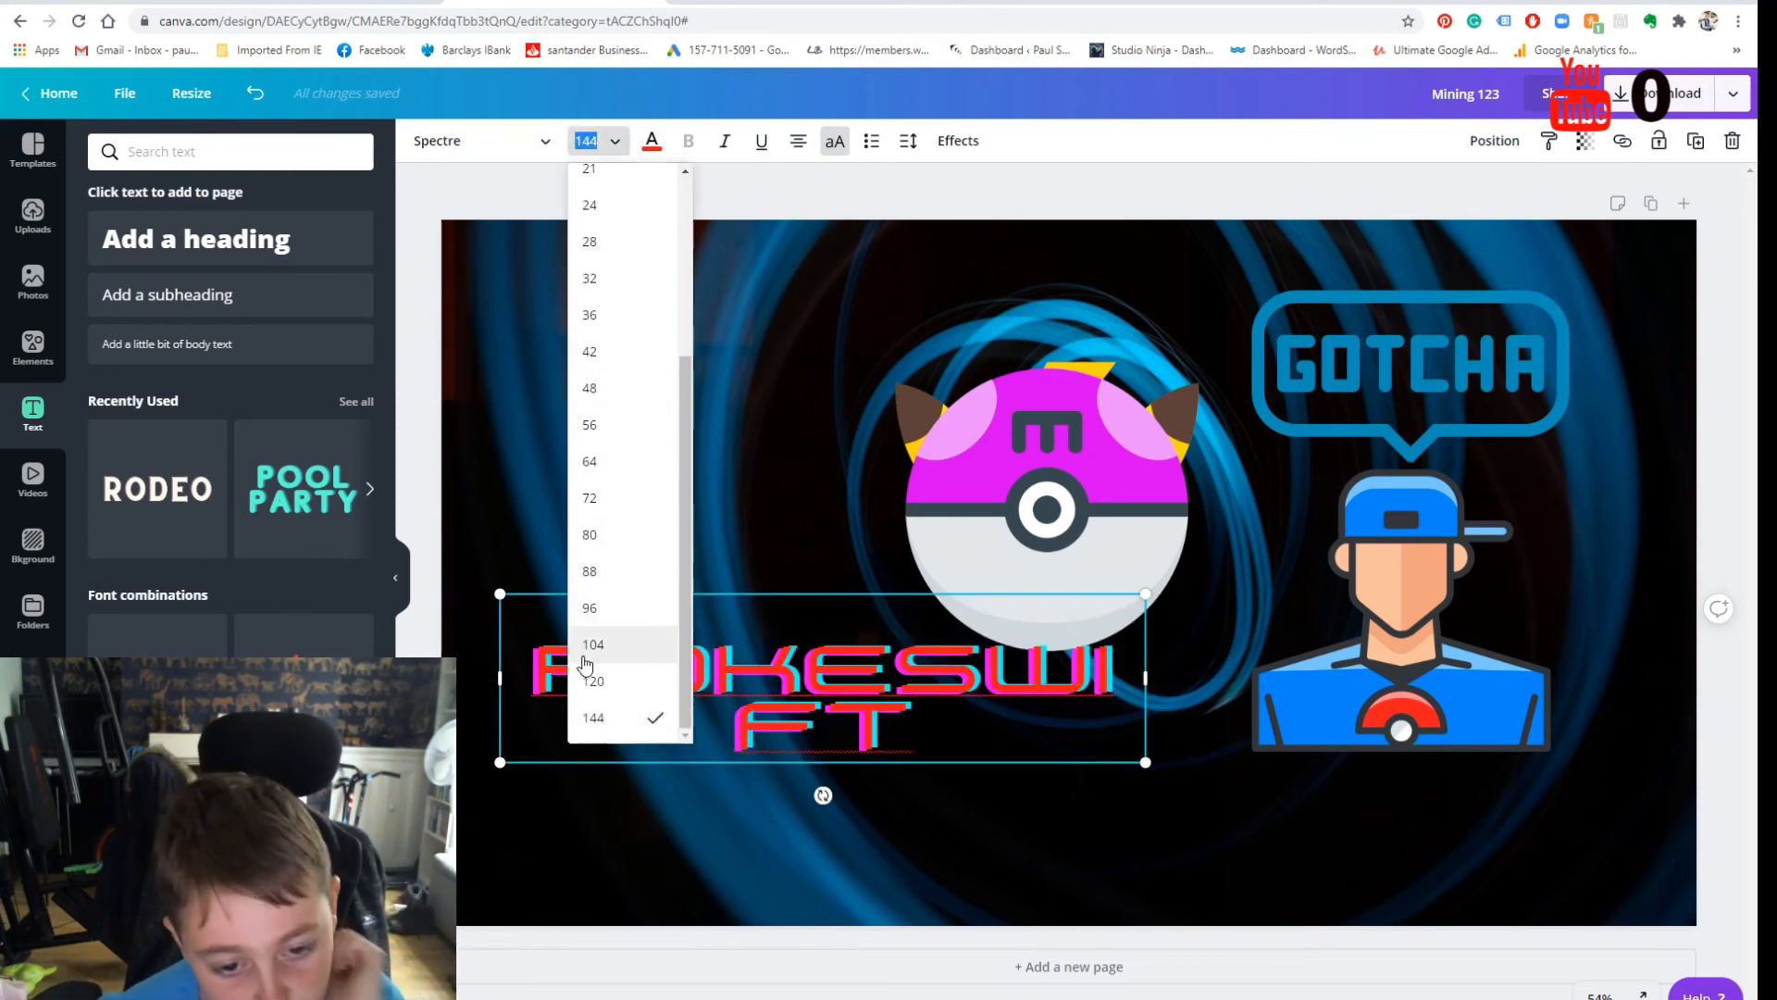
click(618, 682)
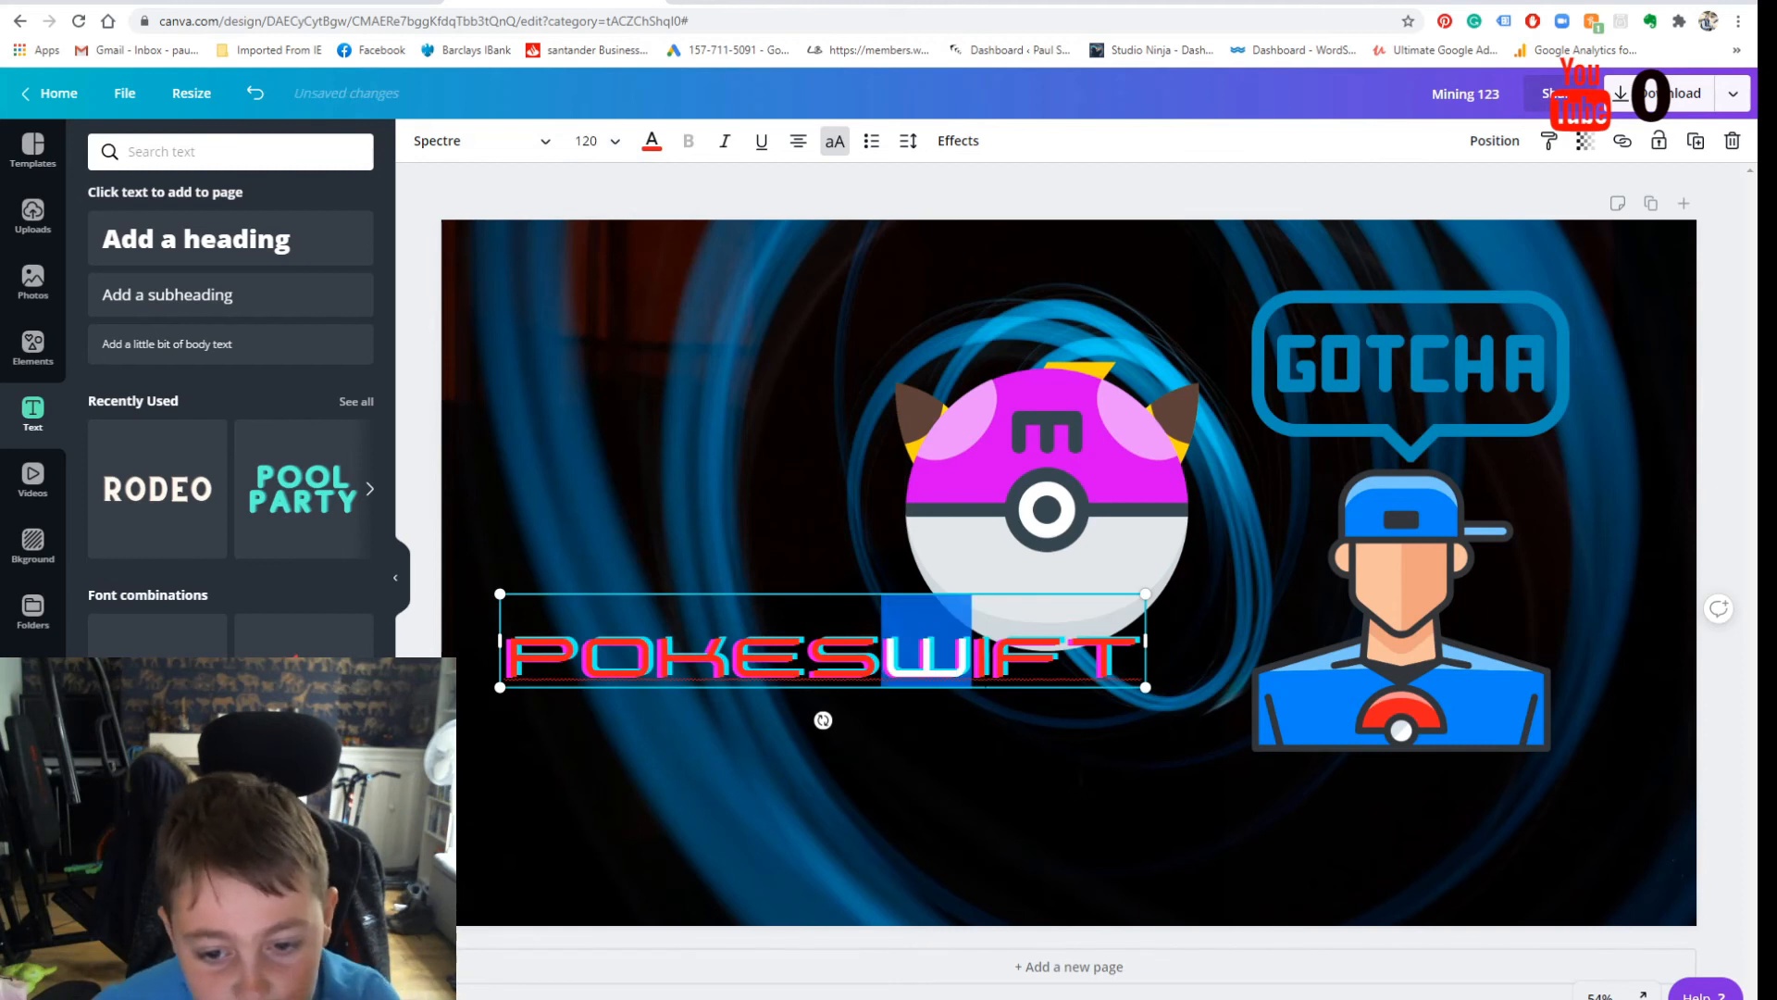
drag(1131, 706, 1411, 853)
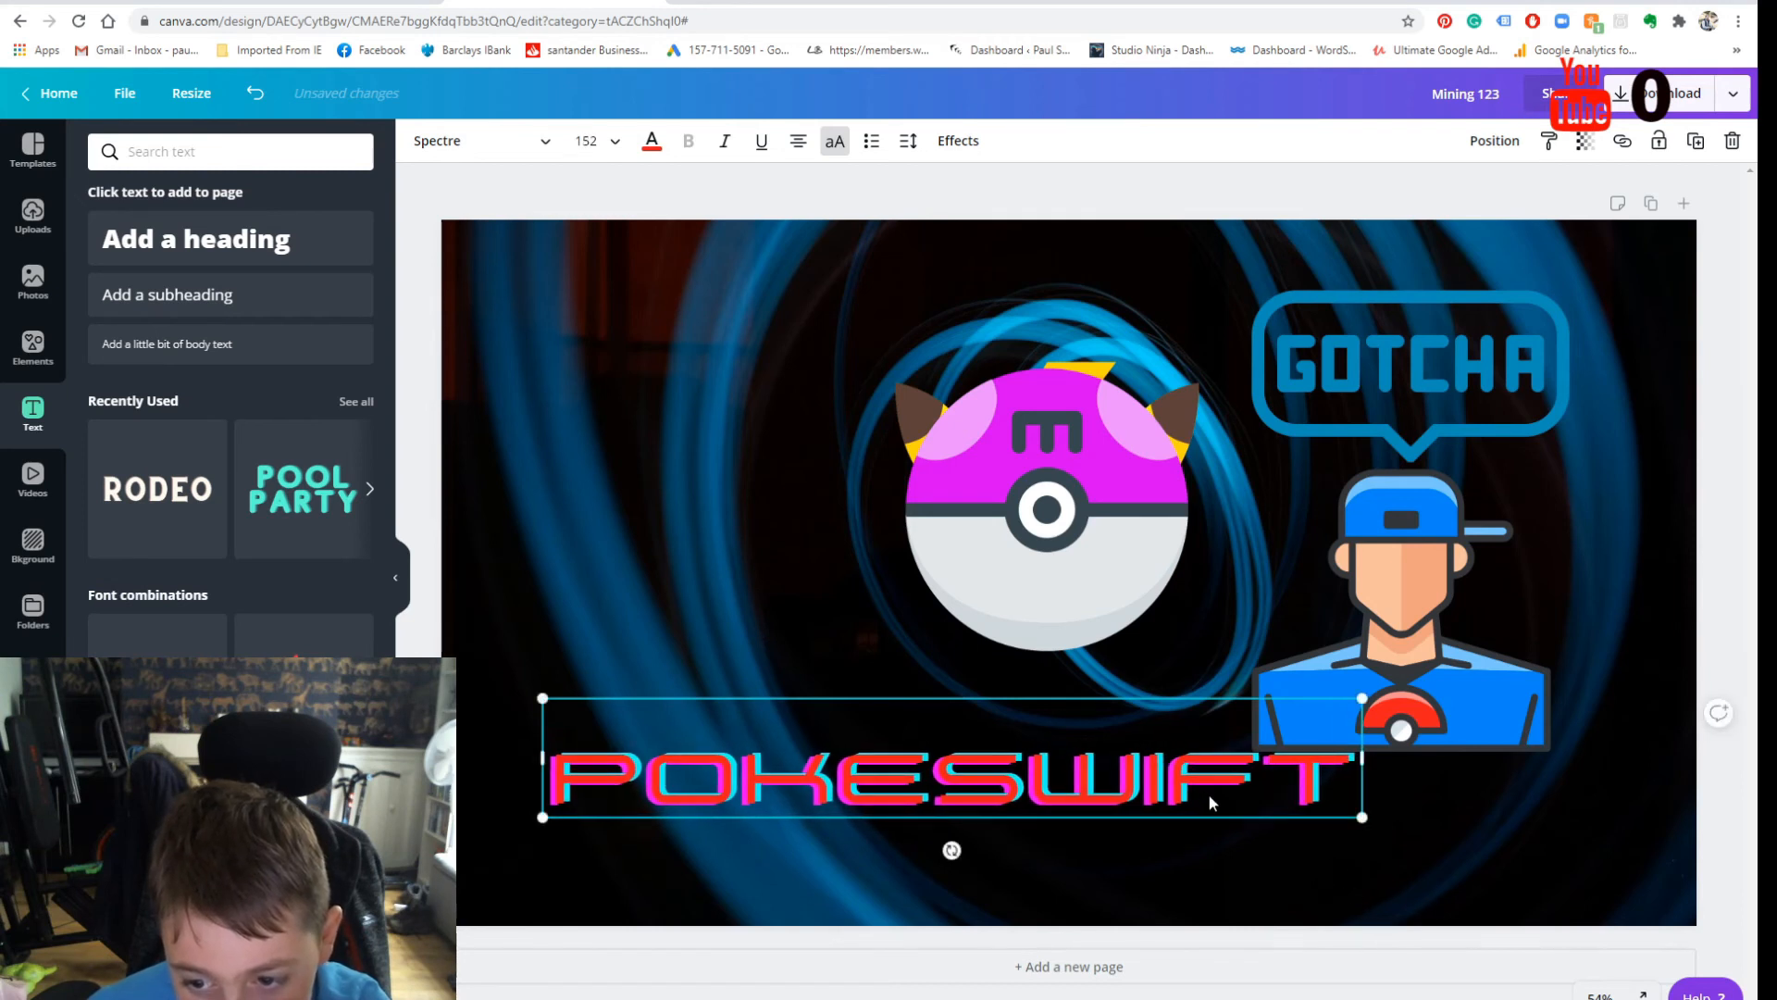
mouse_move(1208, 792)
mouse_down()
mouse_move(1224, 812)
mouse_move(1212, 781)
mouse_up()
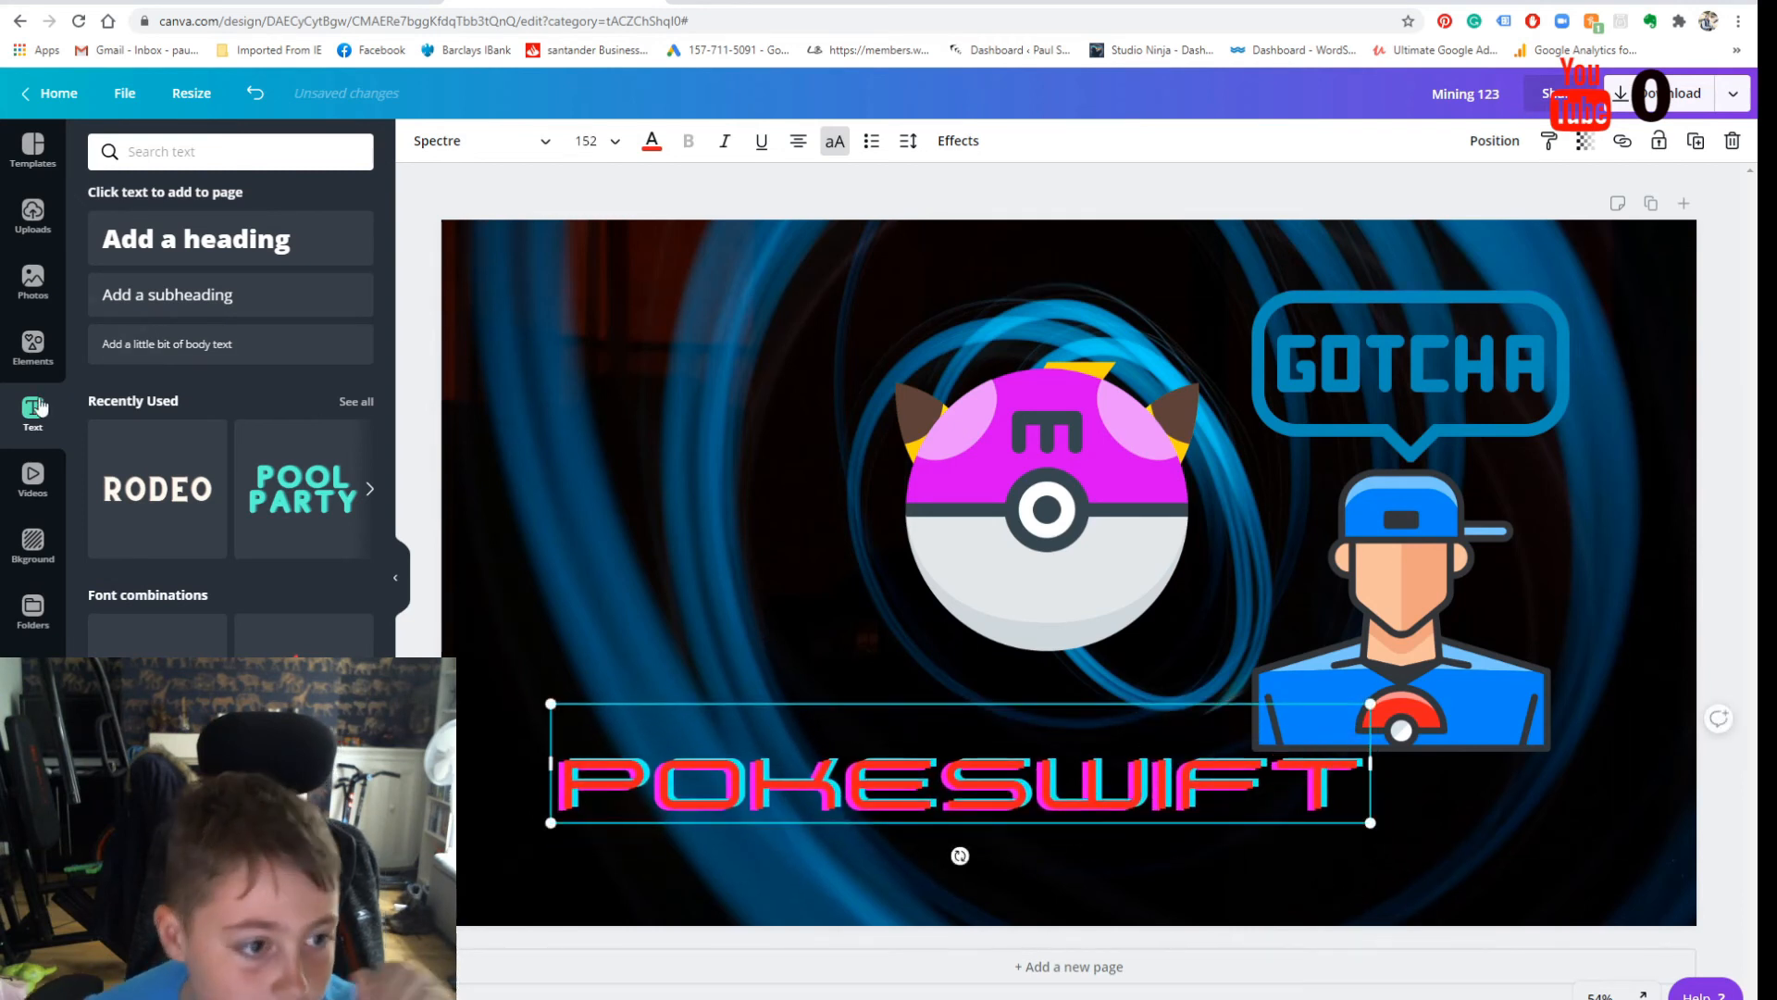
Step: Search the elements for pokemon, add the yellow star with the red-and-white ball, and enlarge it at the page's upper left
click(30, 365)
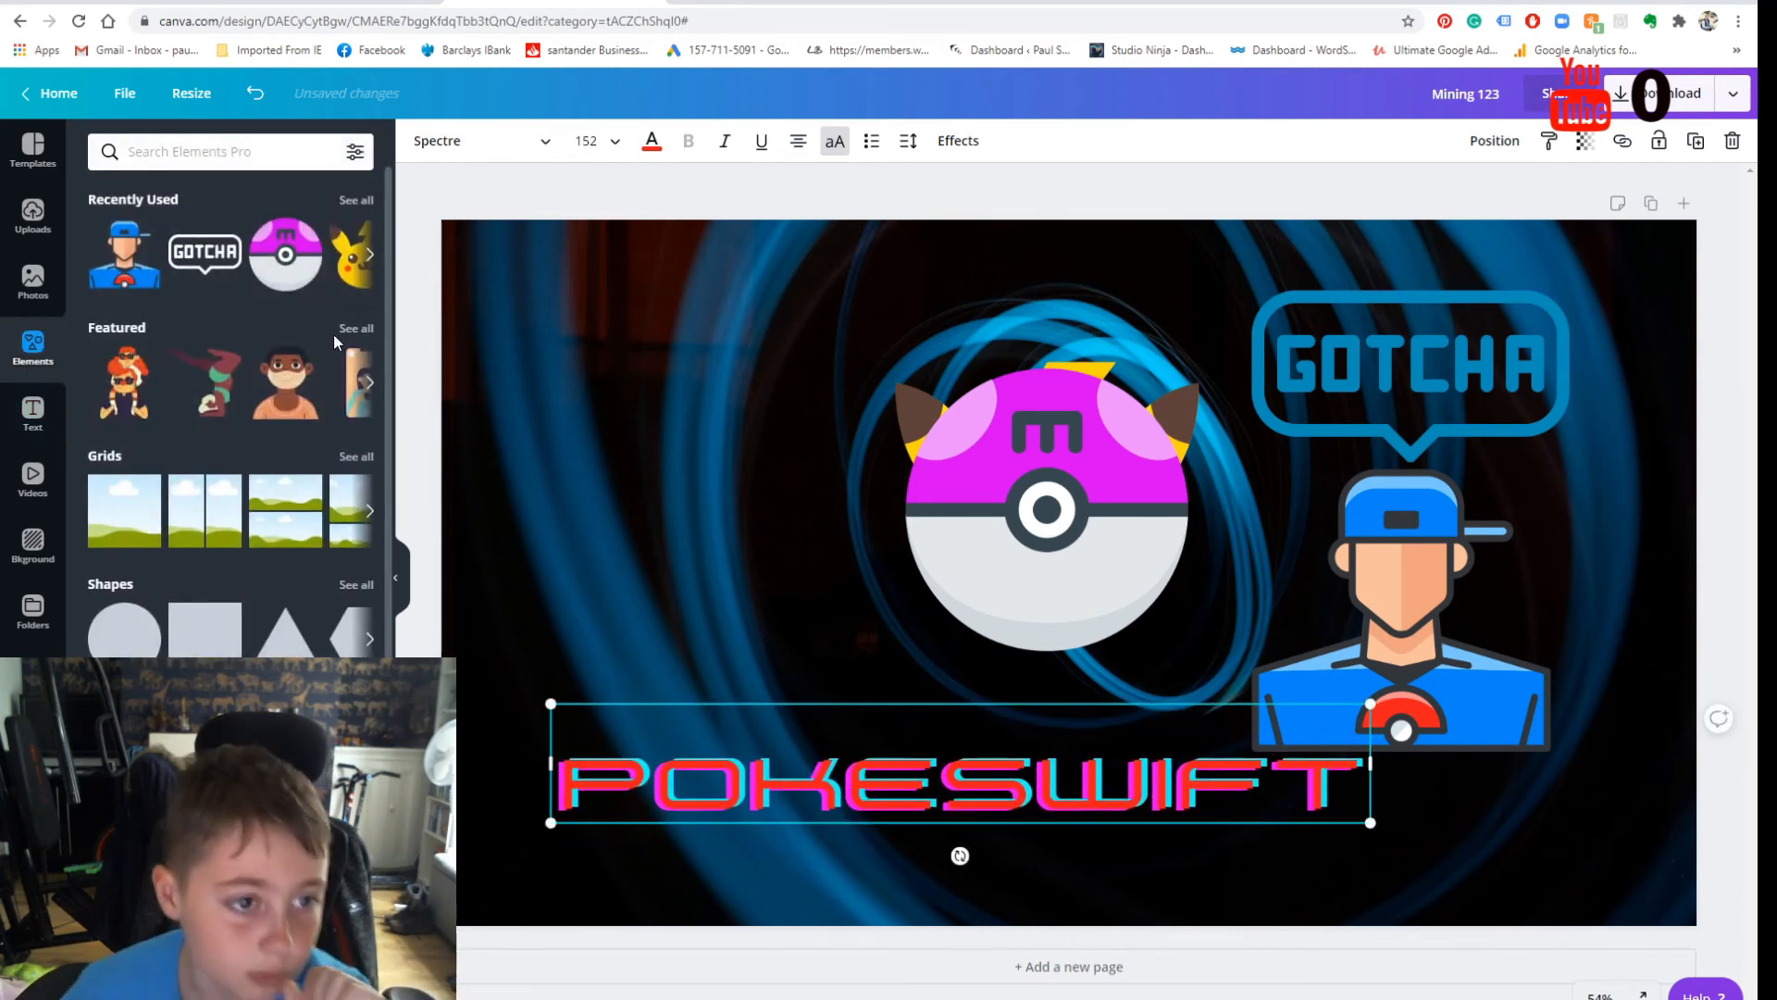
click(212, 157)
text(pok)
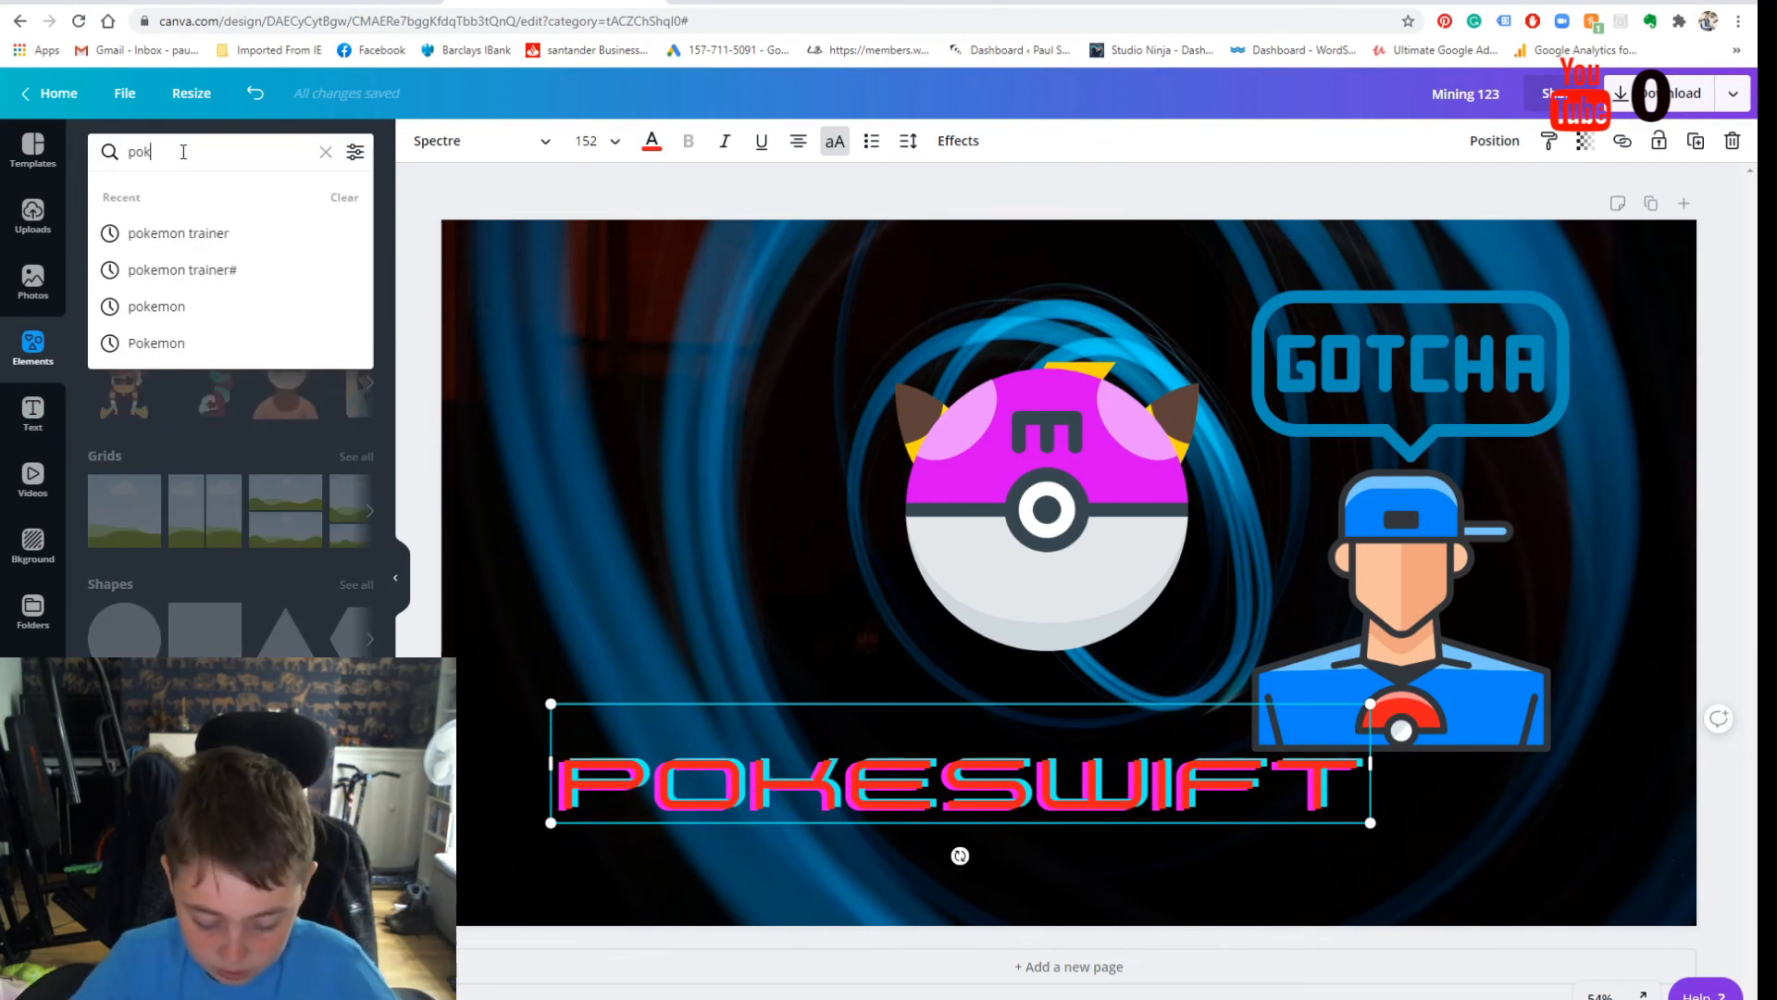
text(emon)
key(Return)
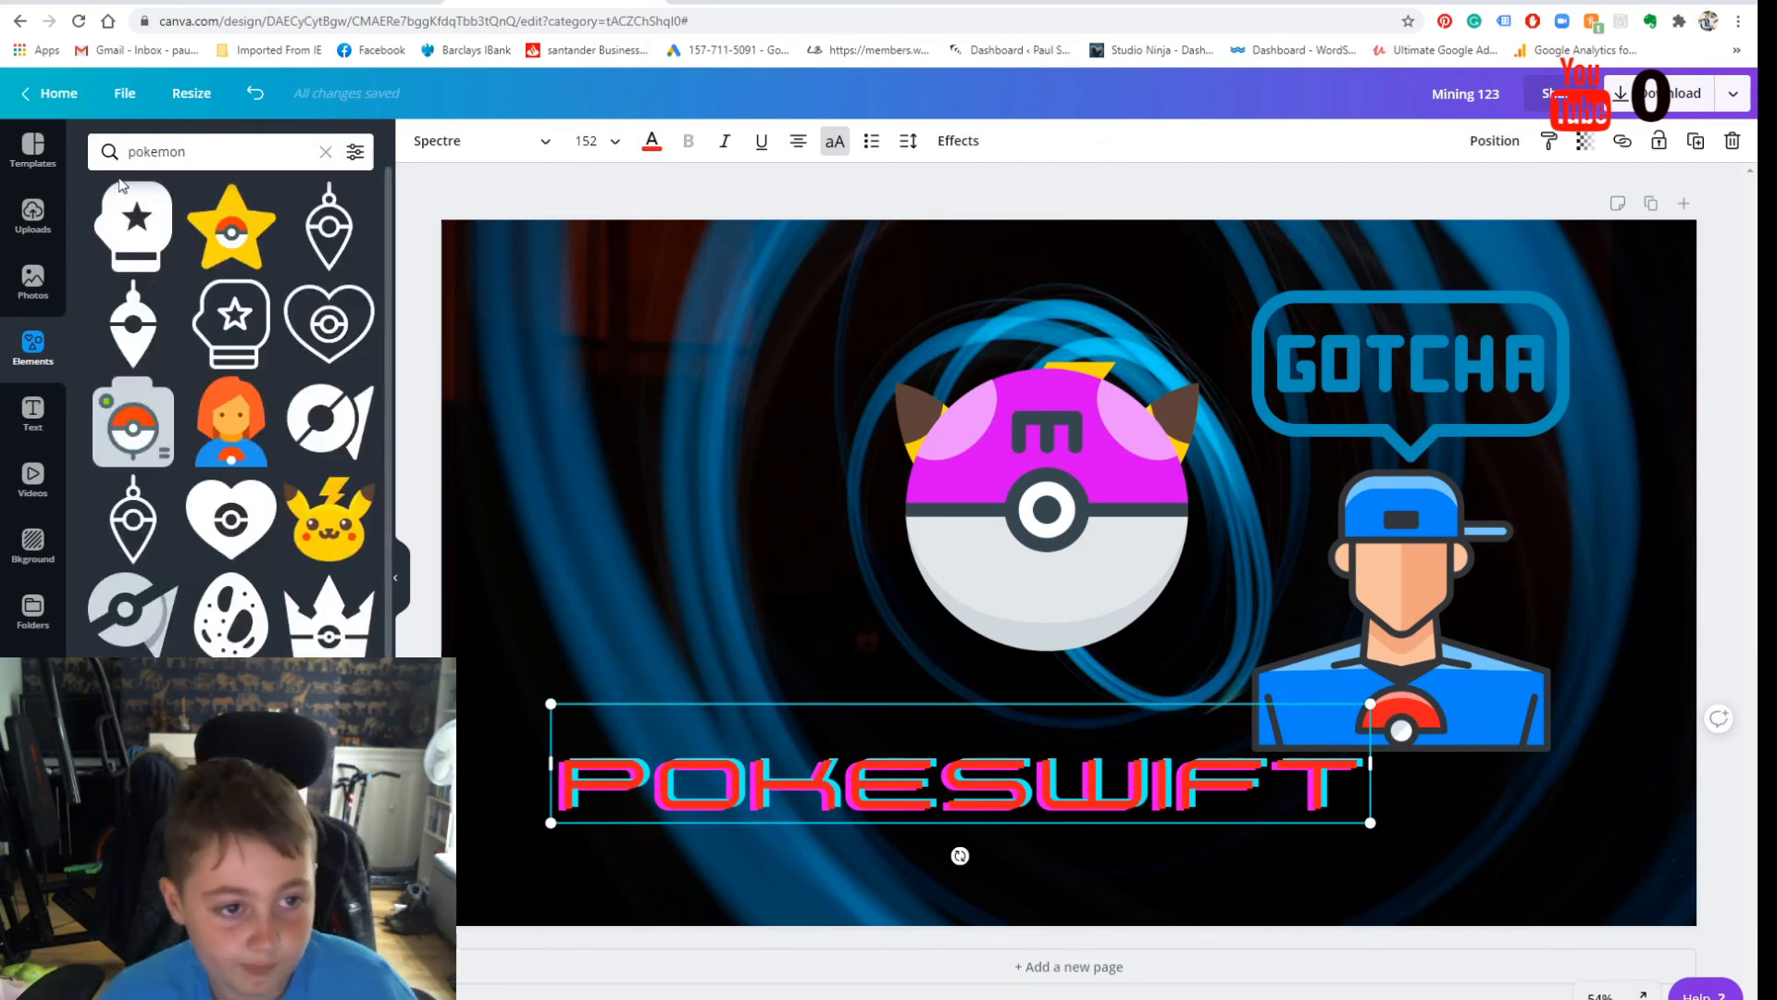
click(222, 241)
drag(1062, 593, 623, 411)
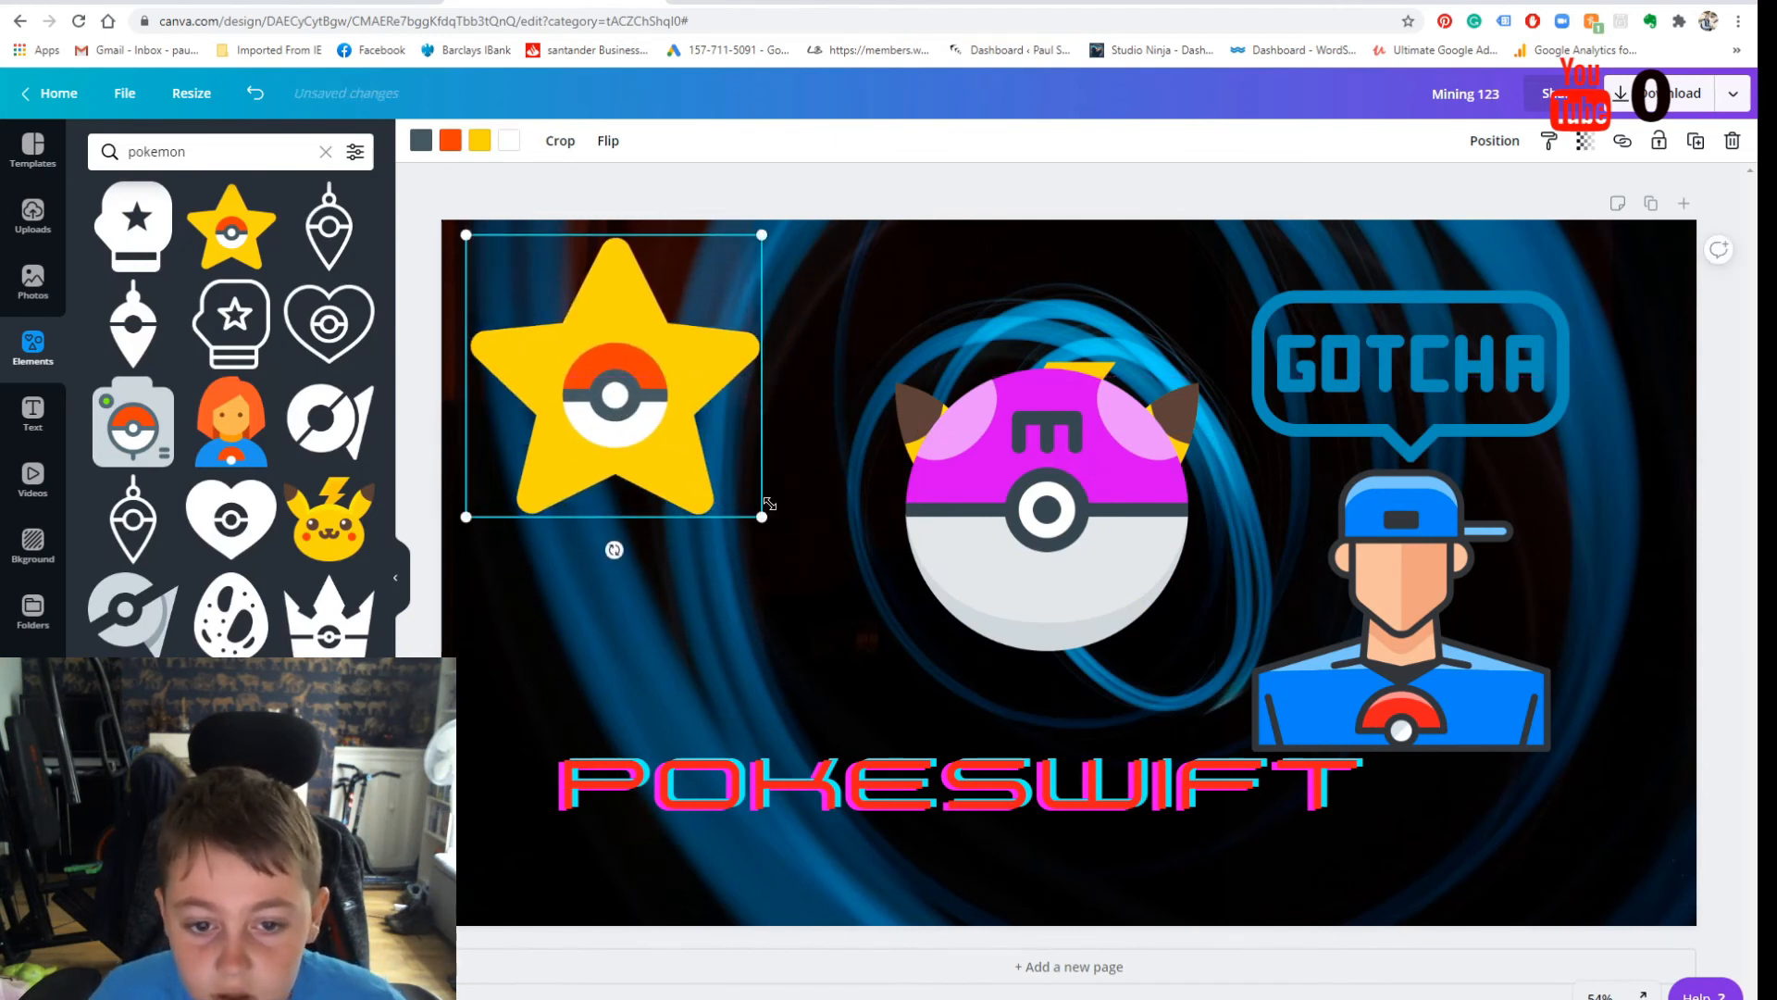
drag(762, 519, 869, 616)
Step: Recolour the star's yellow body, trying red first and settling on the default light blue
click(480, 141)
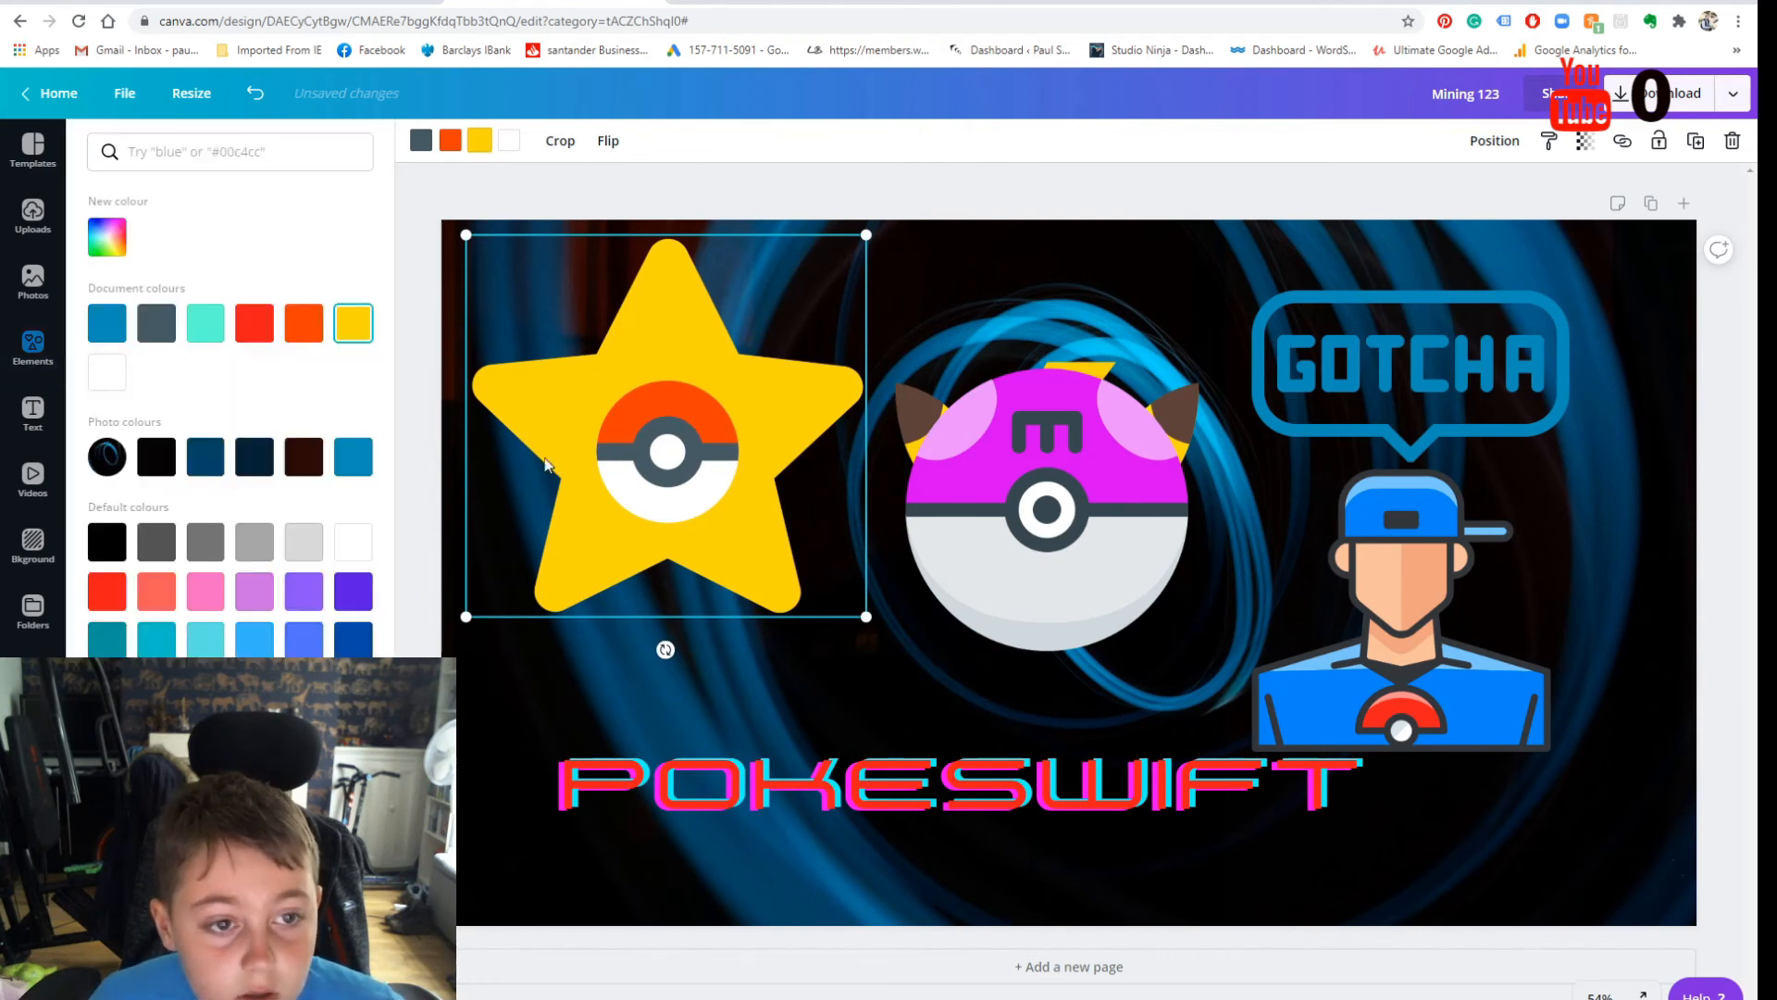
click(271, 325)
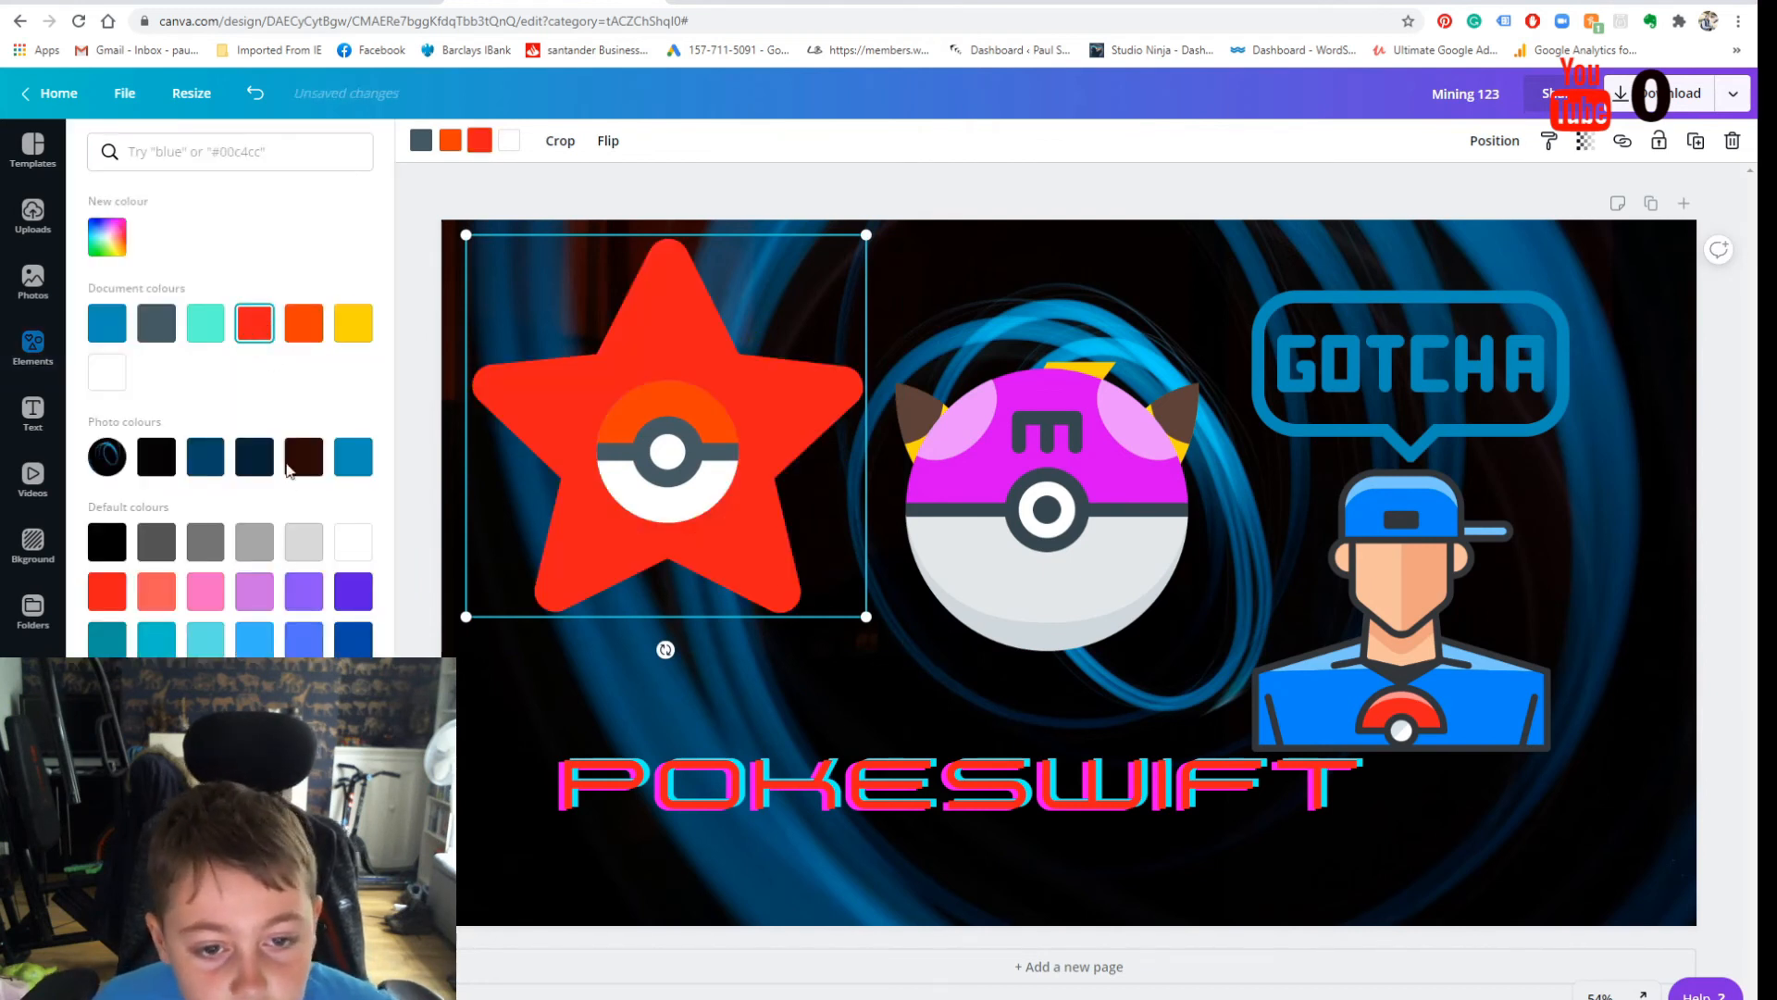
click(247, 645)
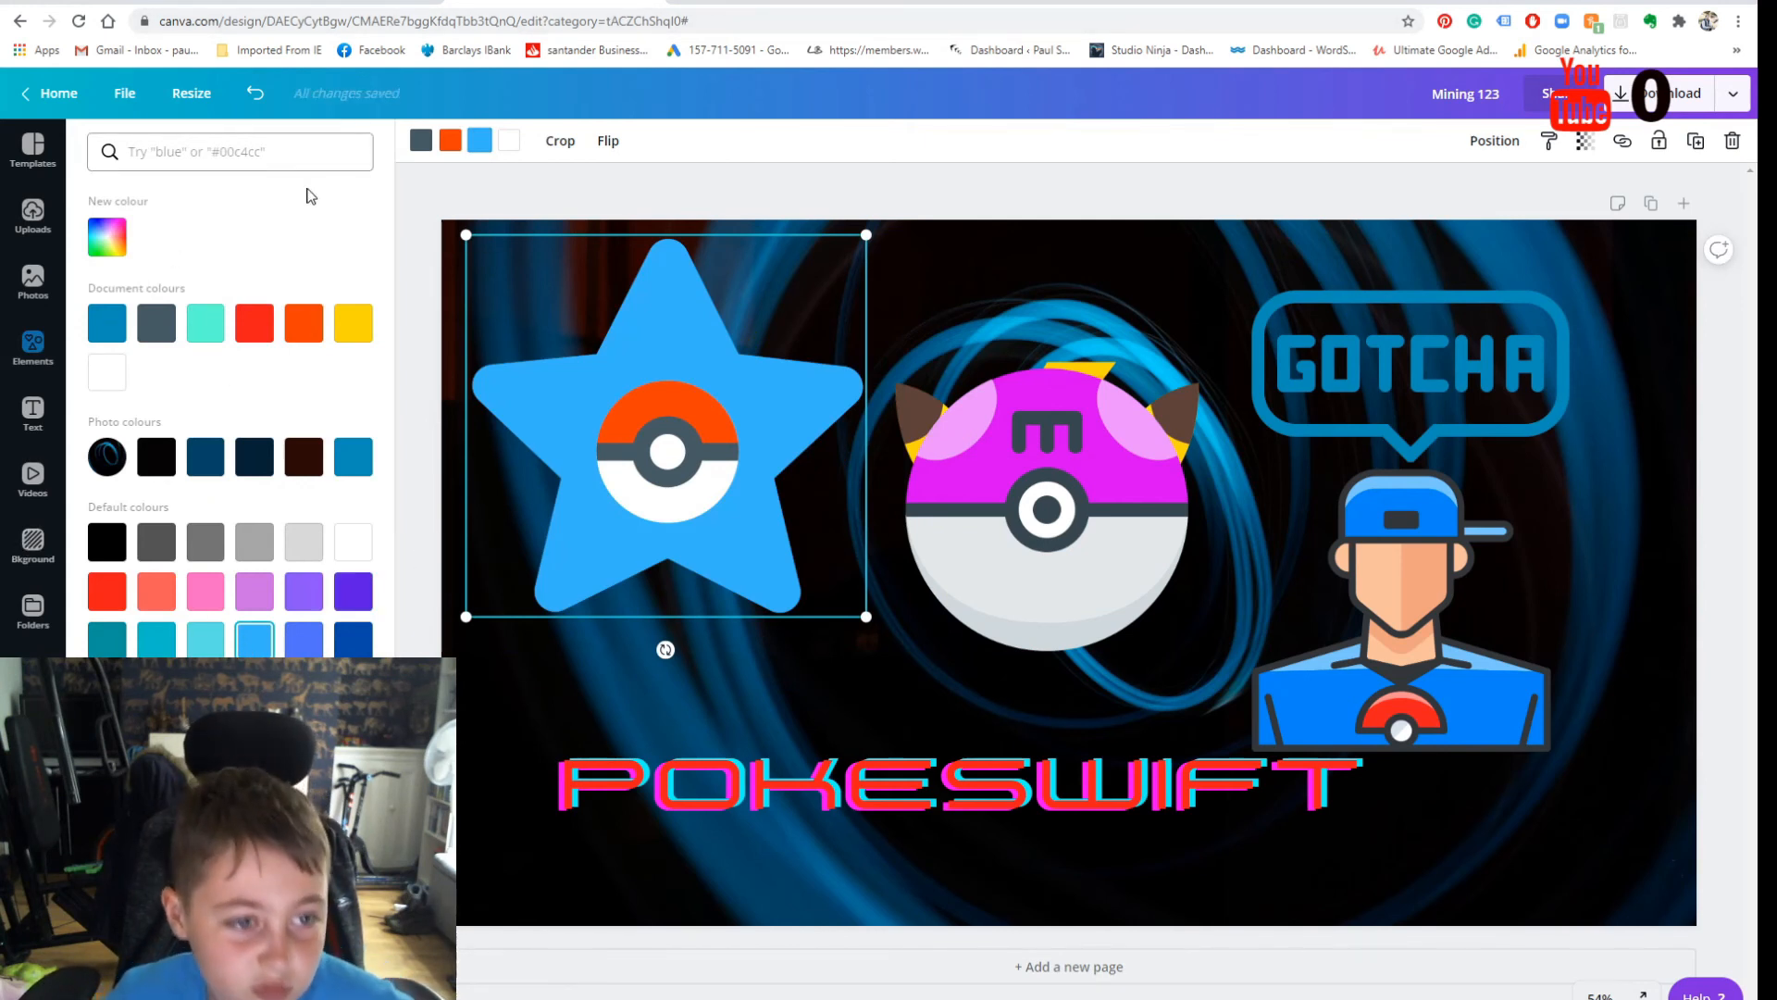
Step: Search the elements for pokemon and add the blue-and-cream face with closed eyes to the page
click(34, 349)
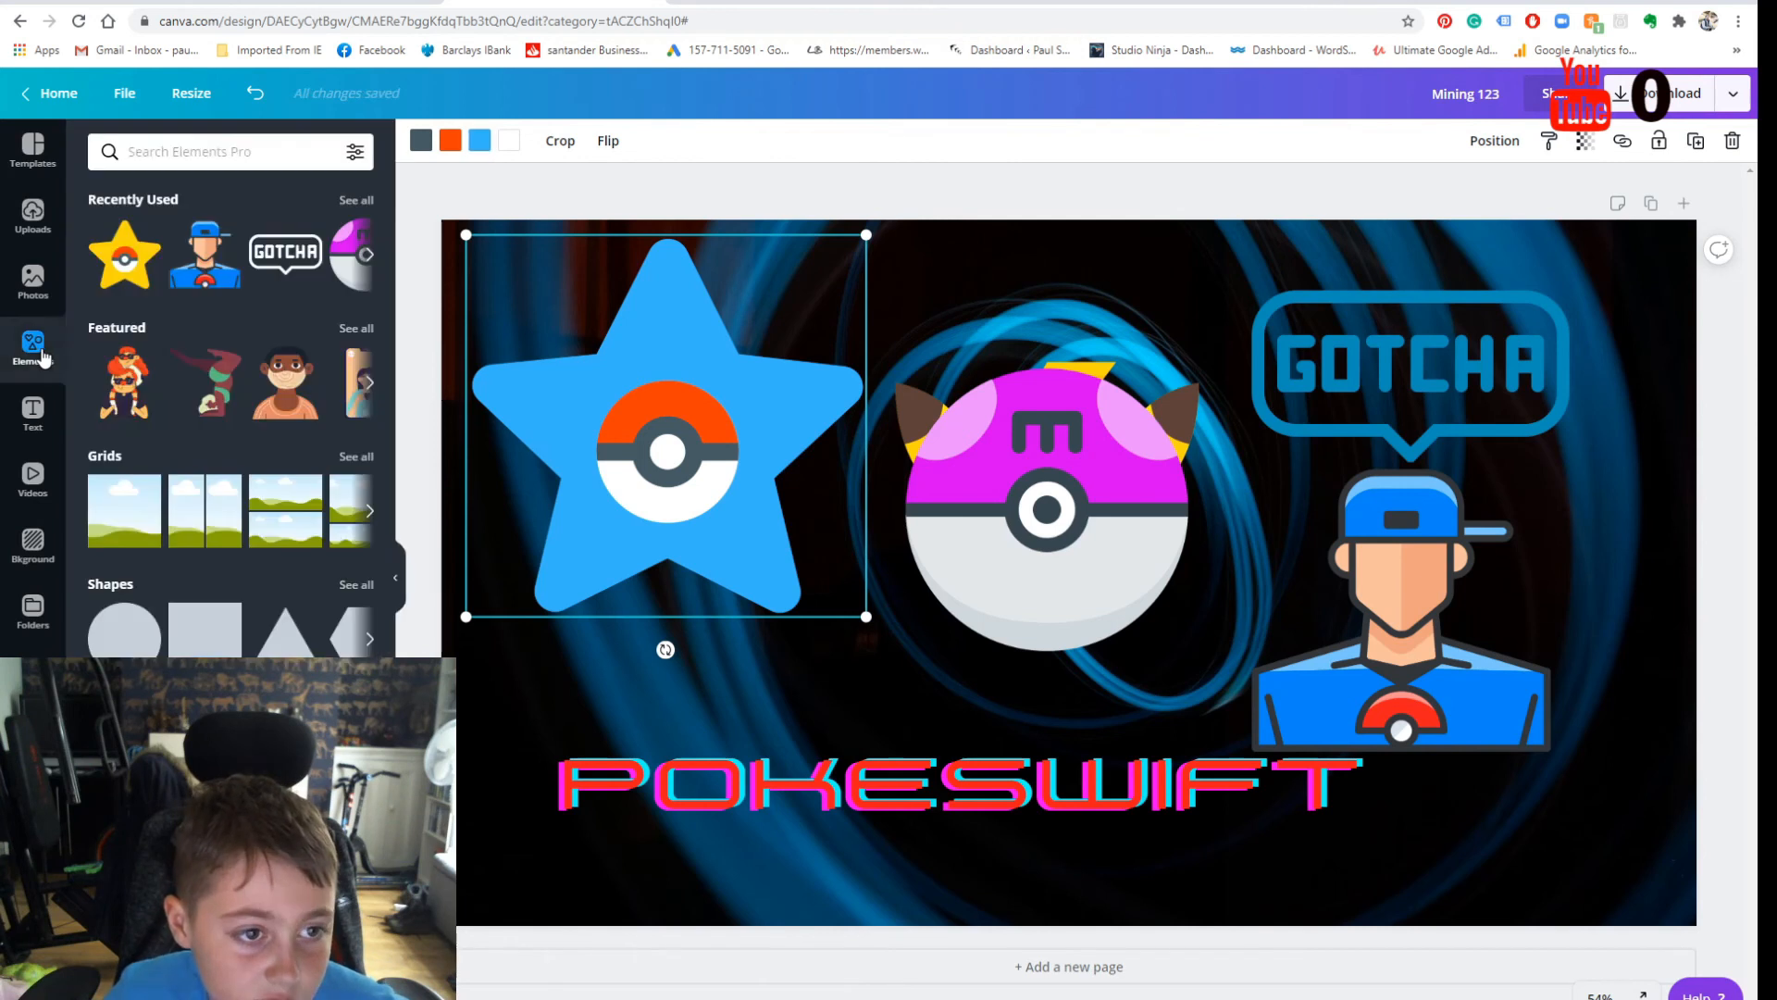
click(232, 150)
text(pokemon)
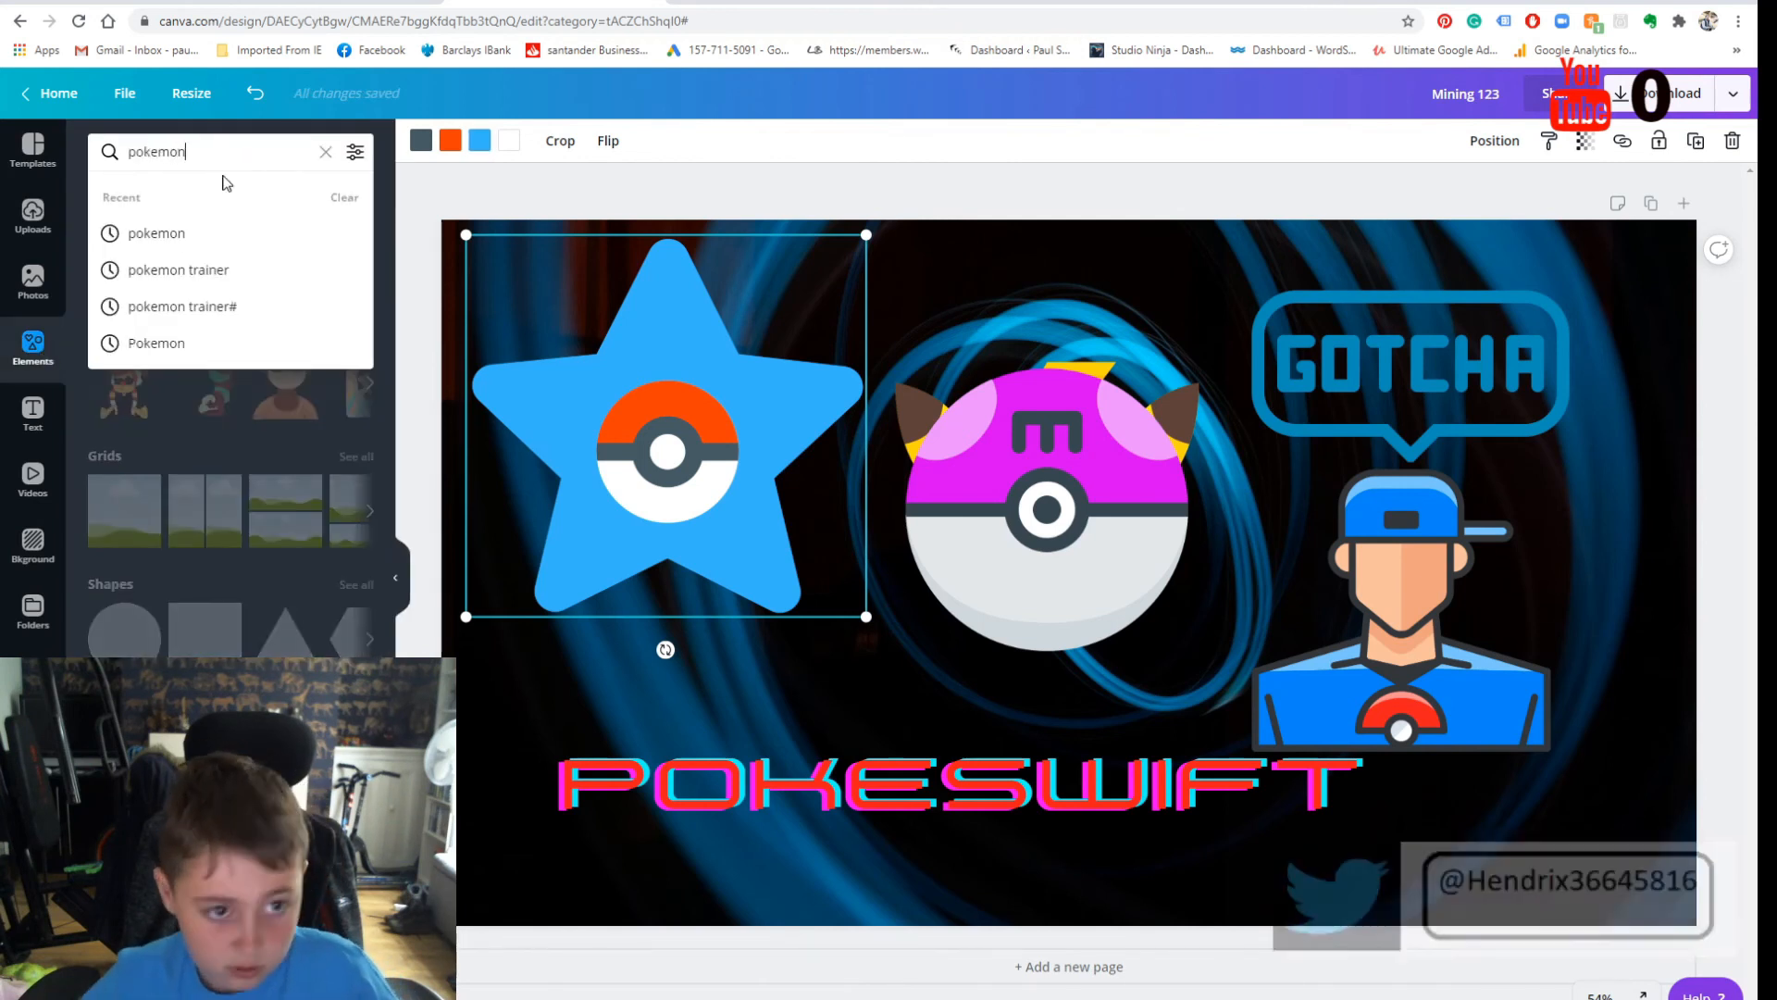
key(Return)
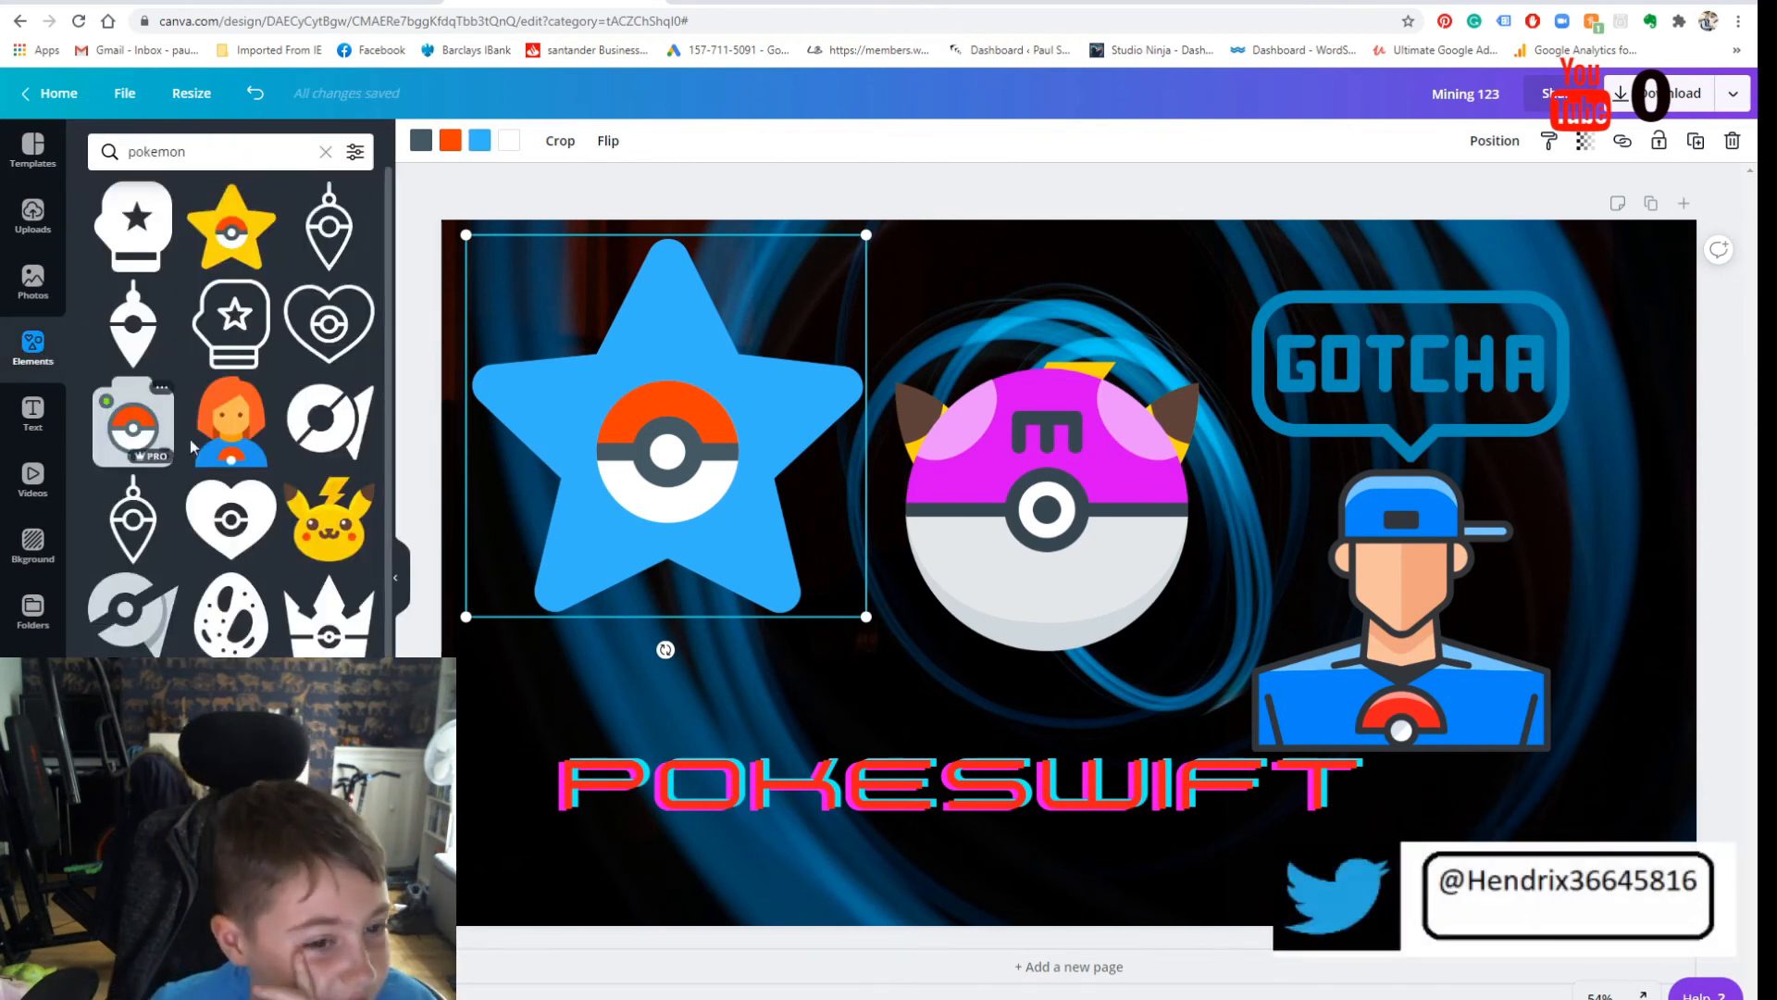
scroll(244, 627, down, 10)
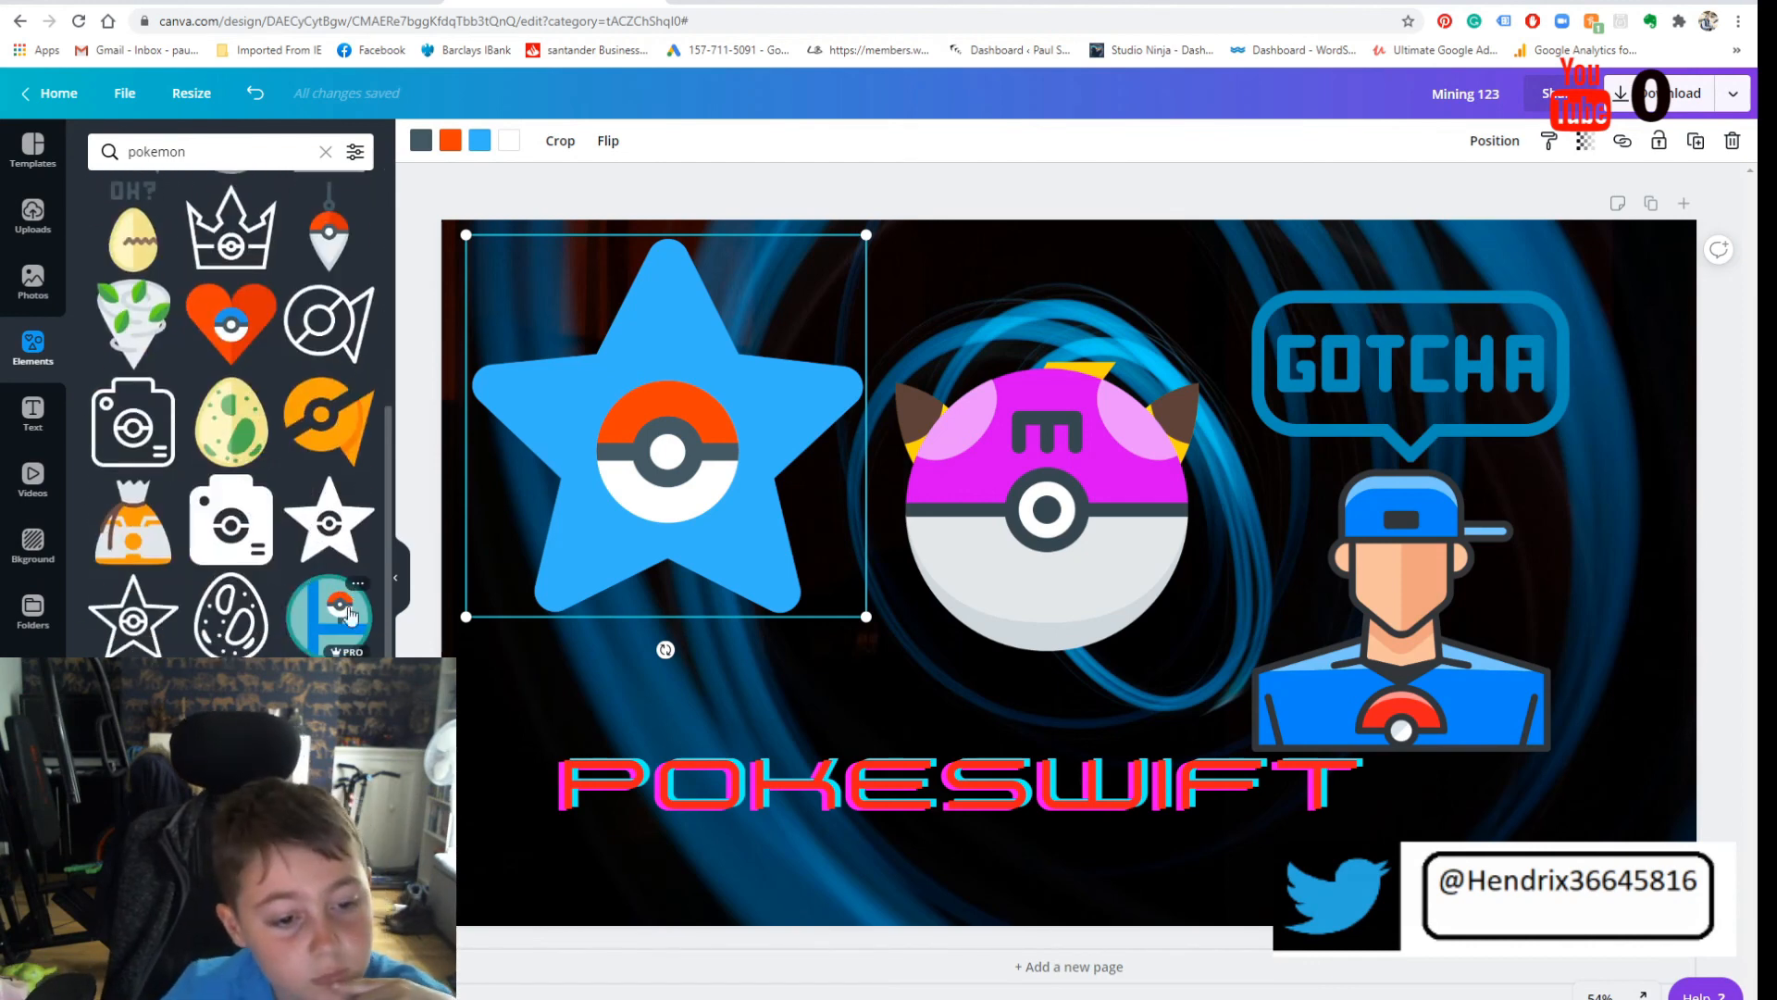
scroll(240, 417, down, 10)
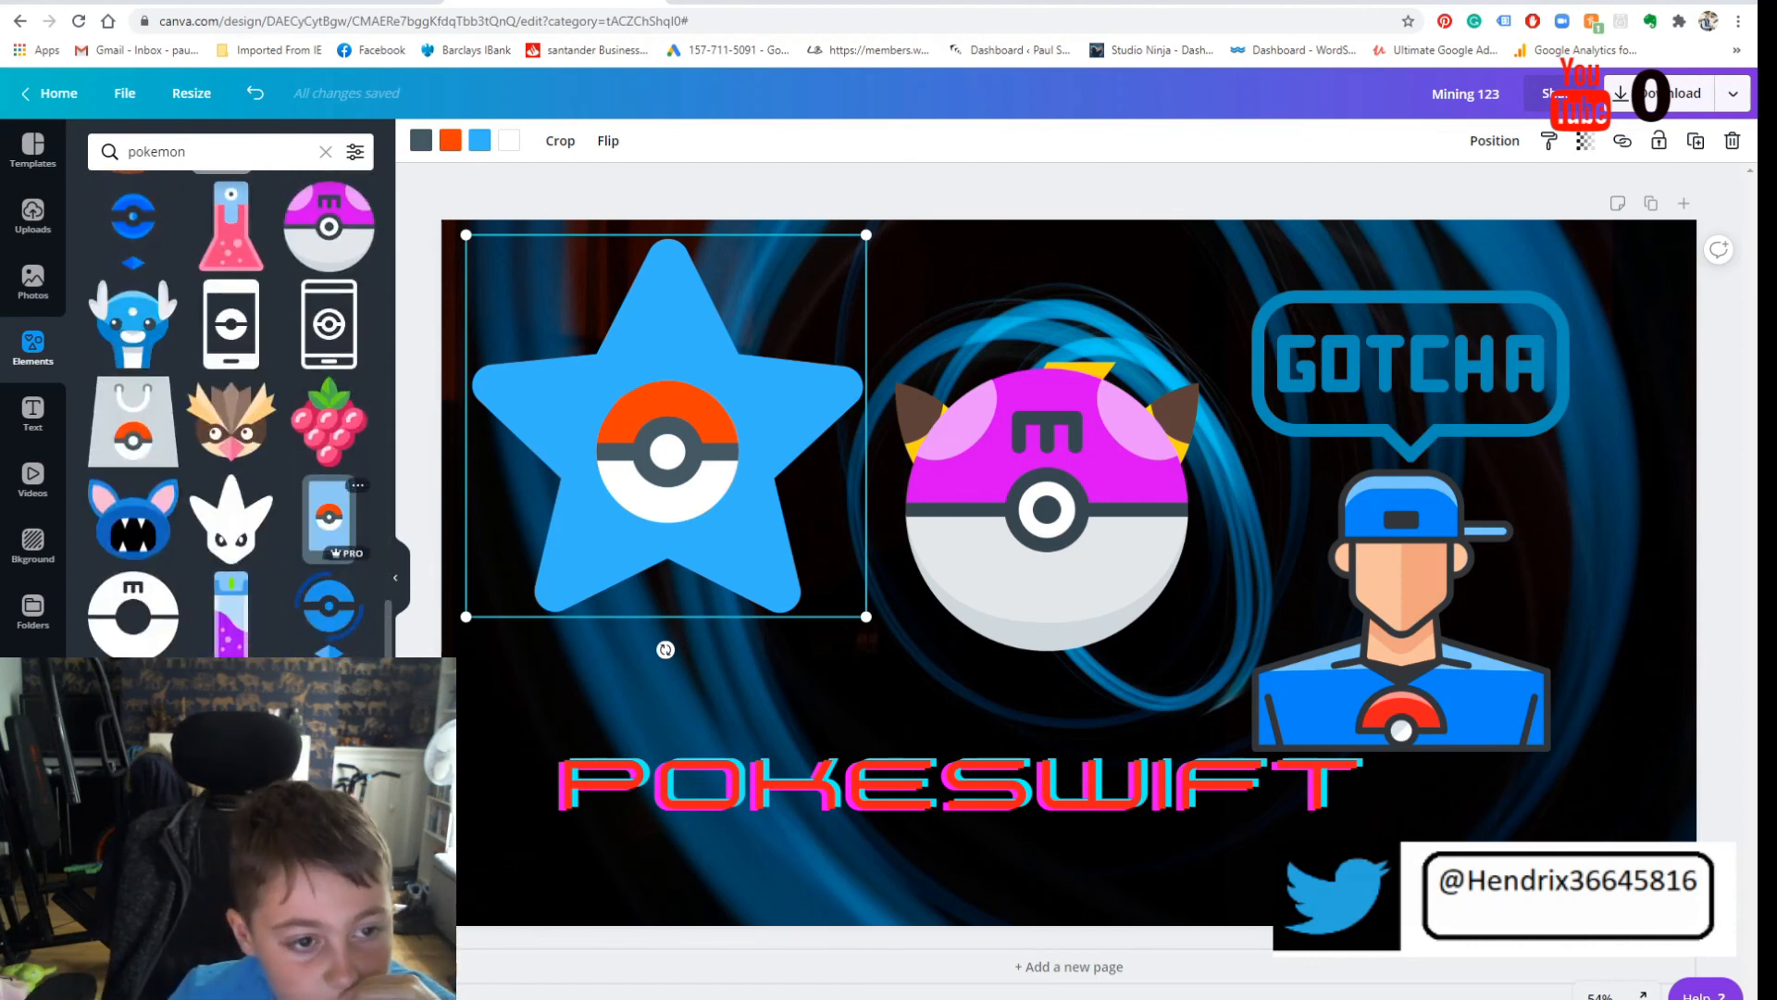
click(231, 643)
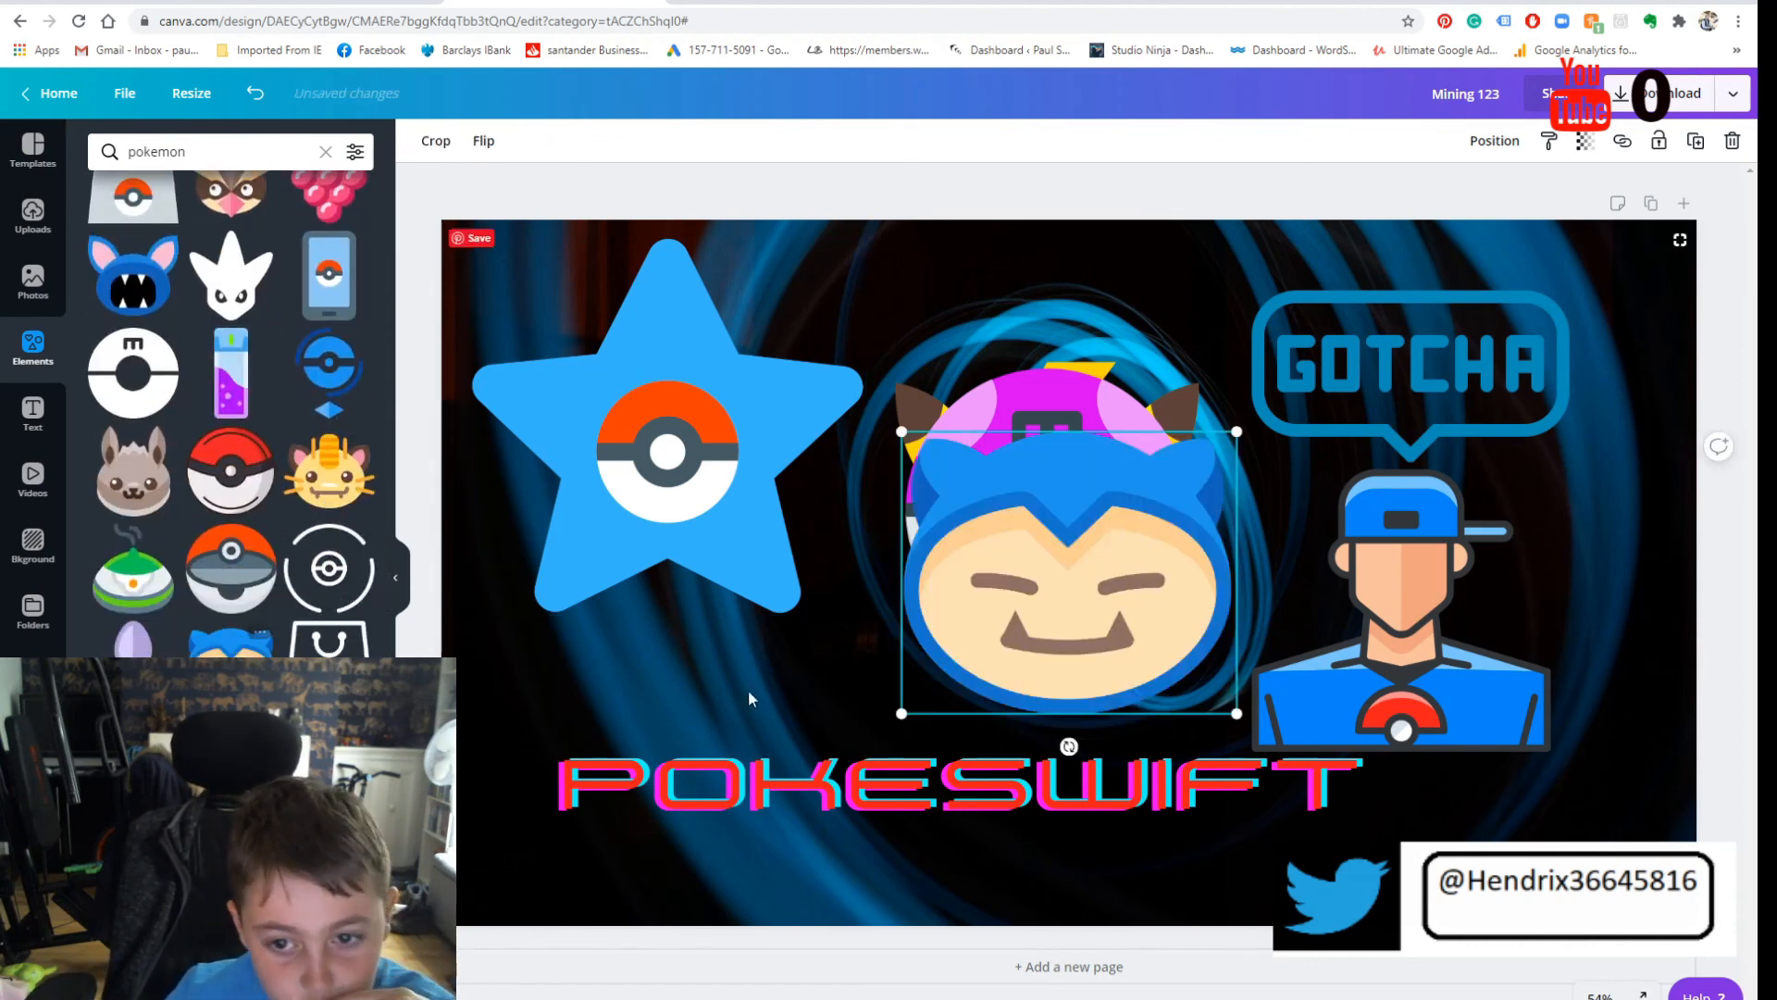
Step: Shrink the blue-and-cream face and place it beneath the trainer, just after the end of the POKESWIFT text
drag(1180, 687, 1612, 849)
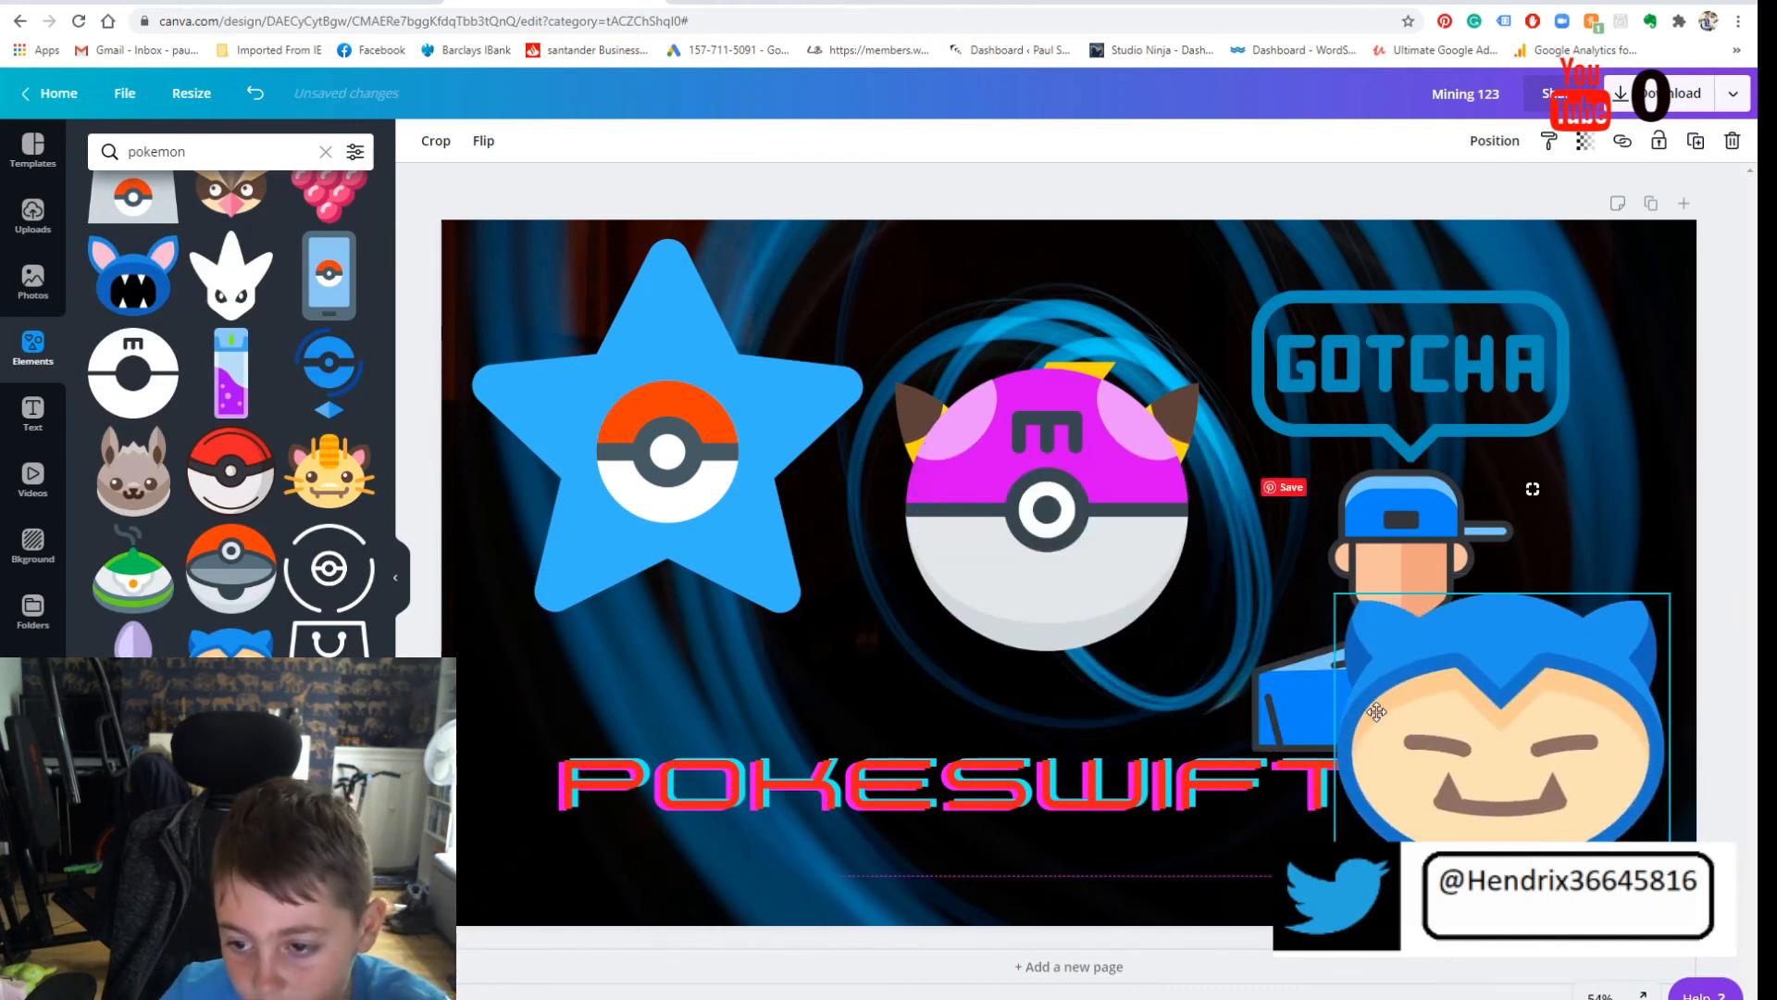
drag(1334, 593, 1446, 798)
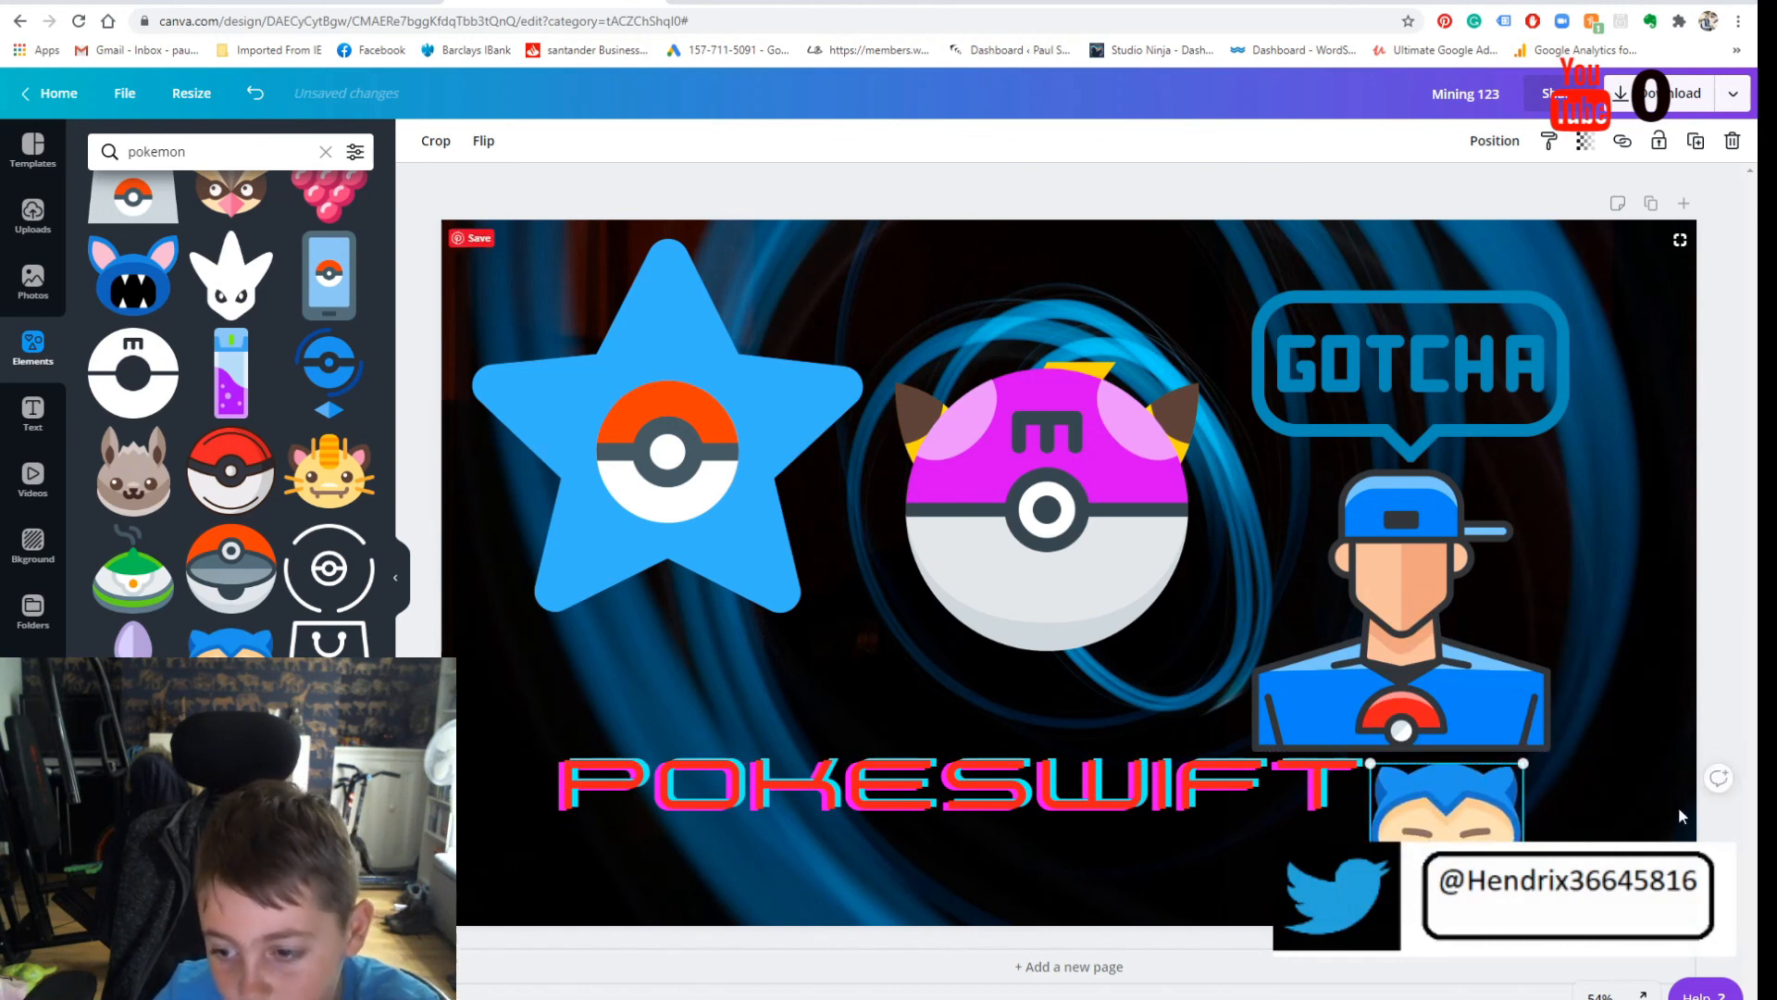
click(1759, 763)
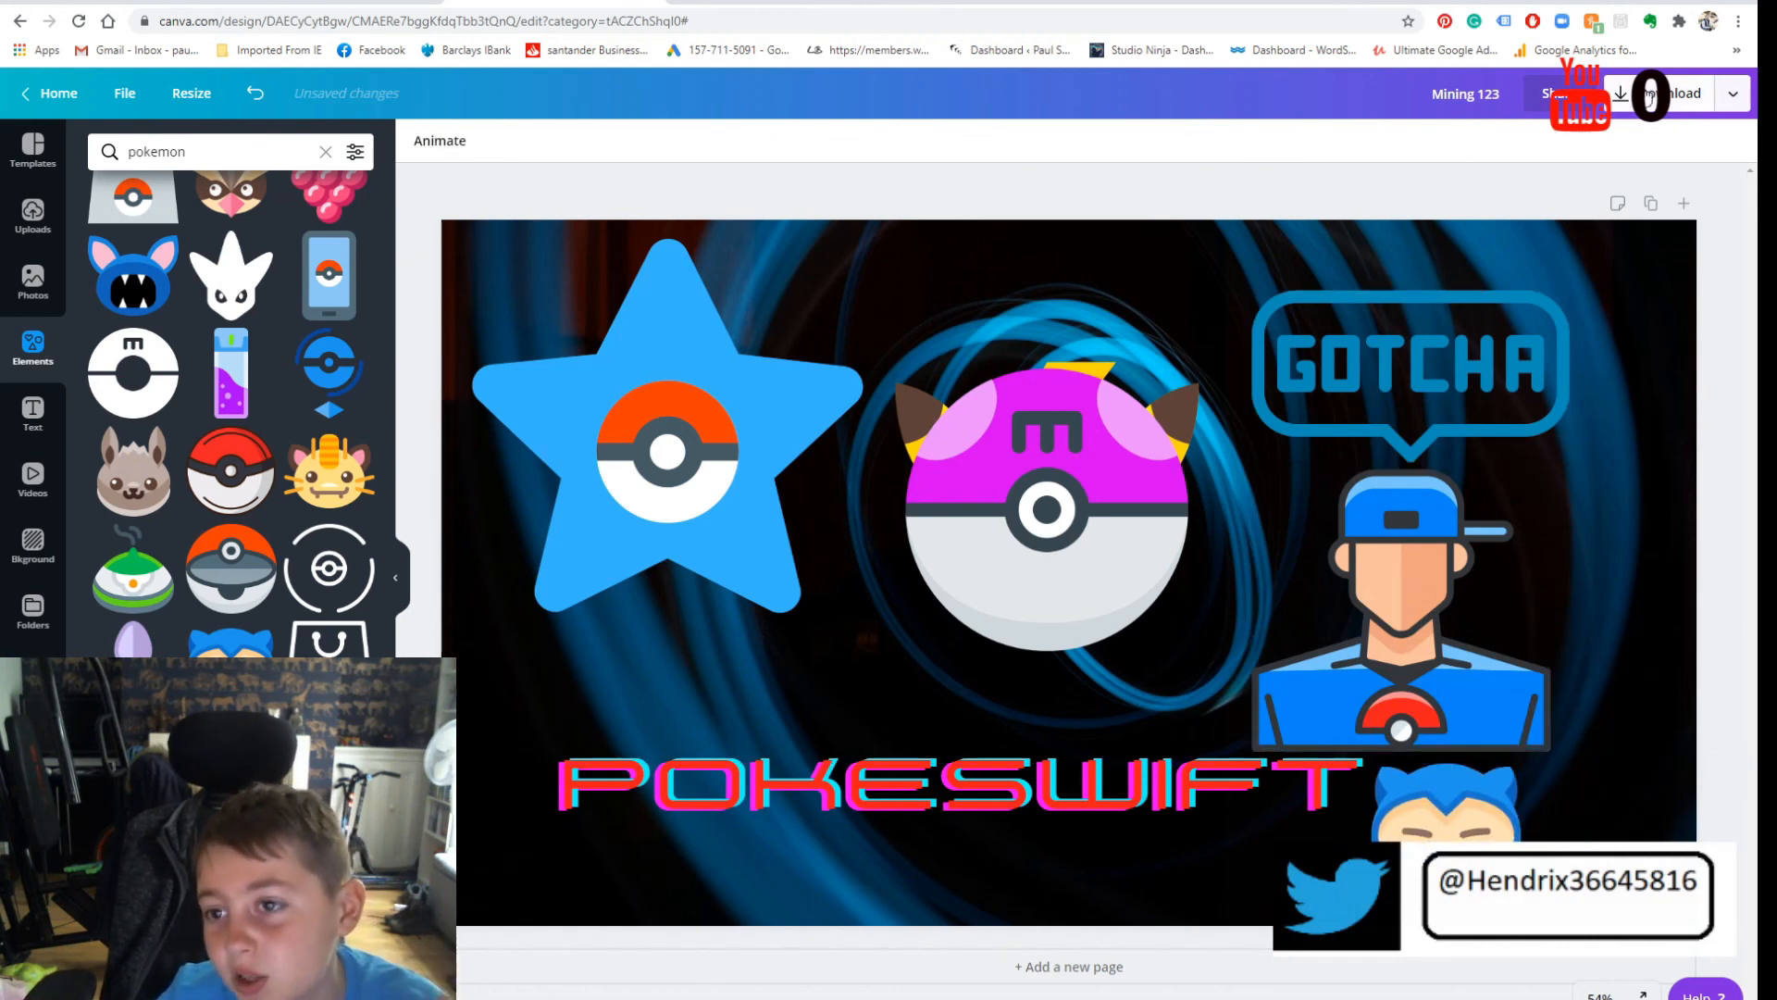
Step: View the download options for the design, then close them without downloading
click(1637, 100)
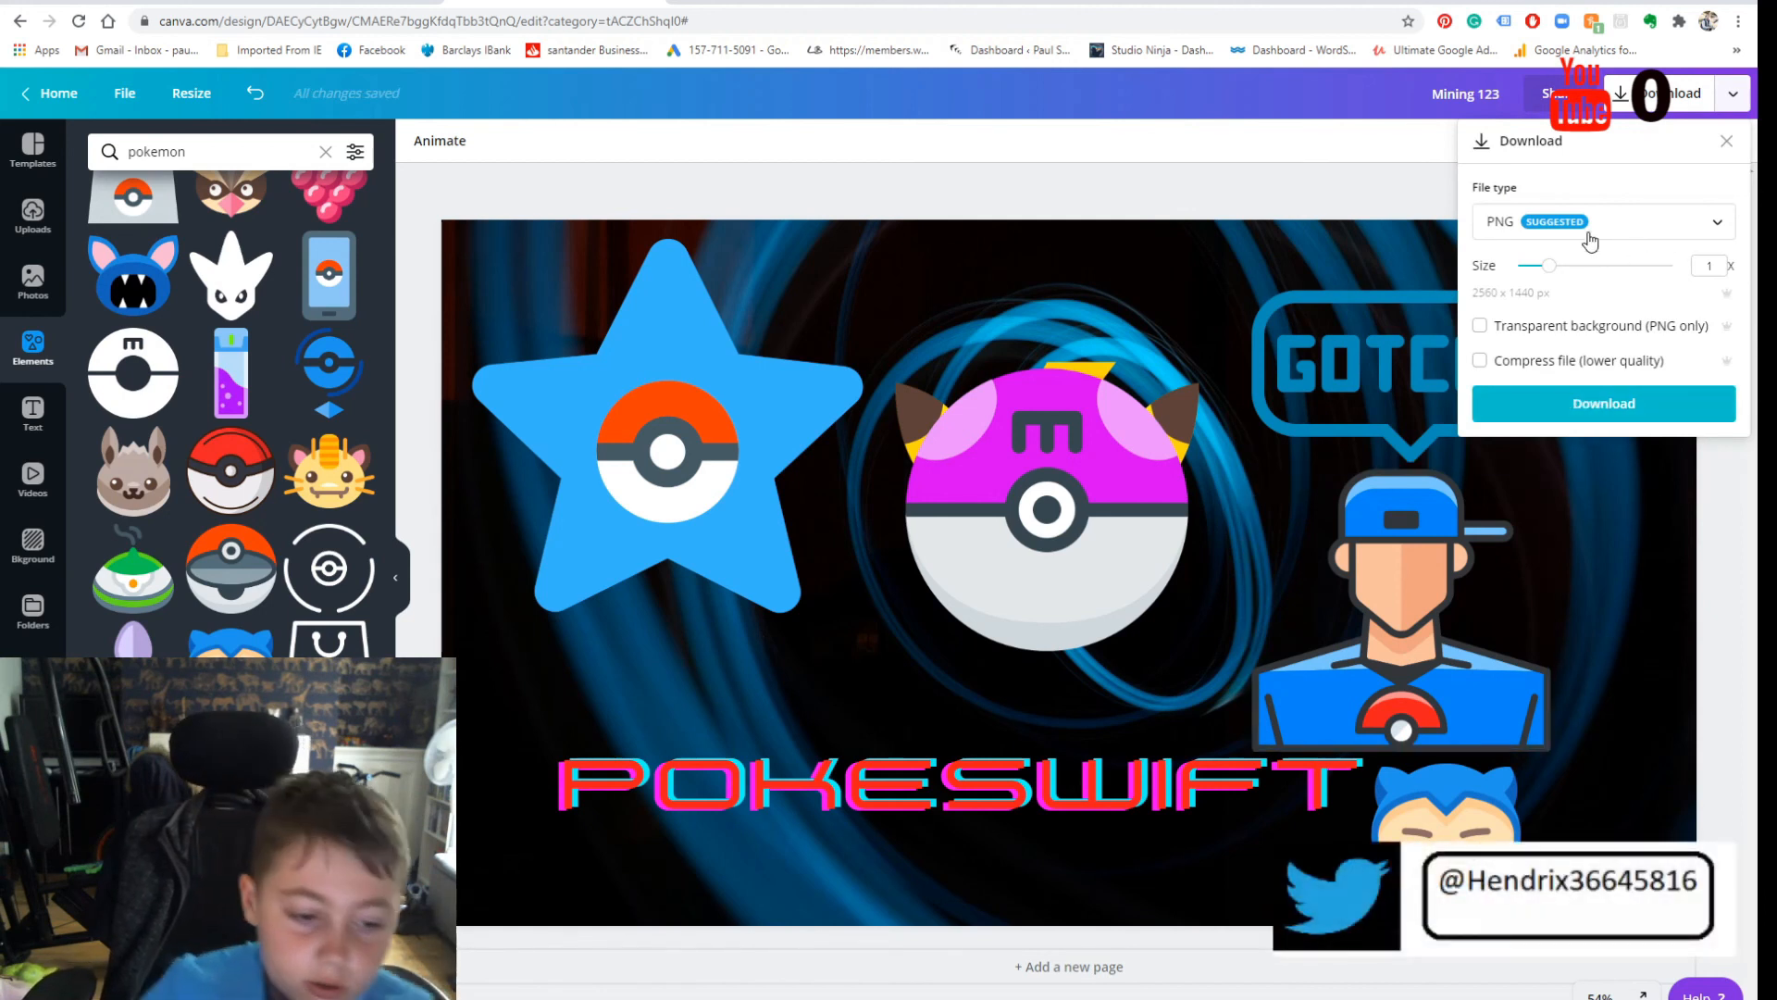
click(1718, 587)
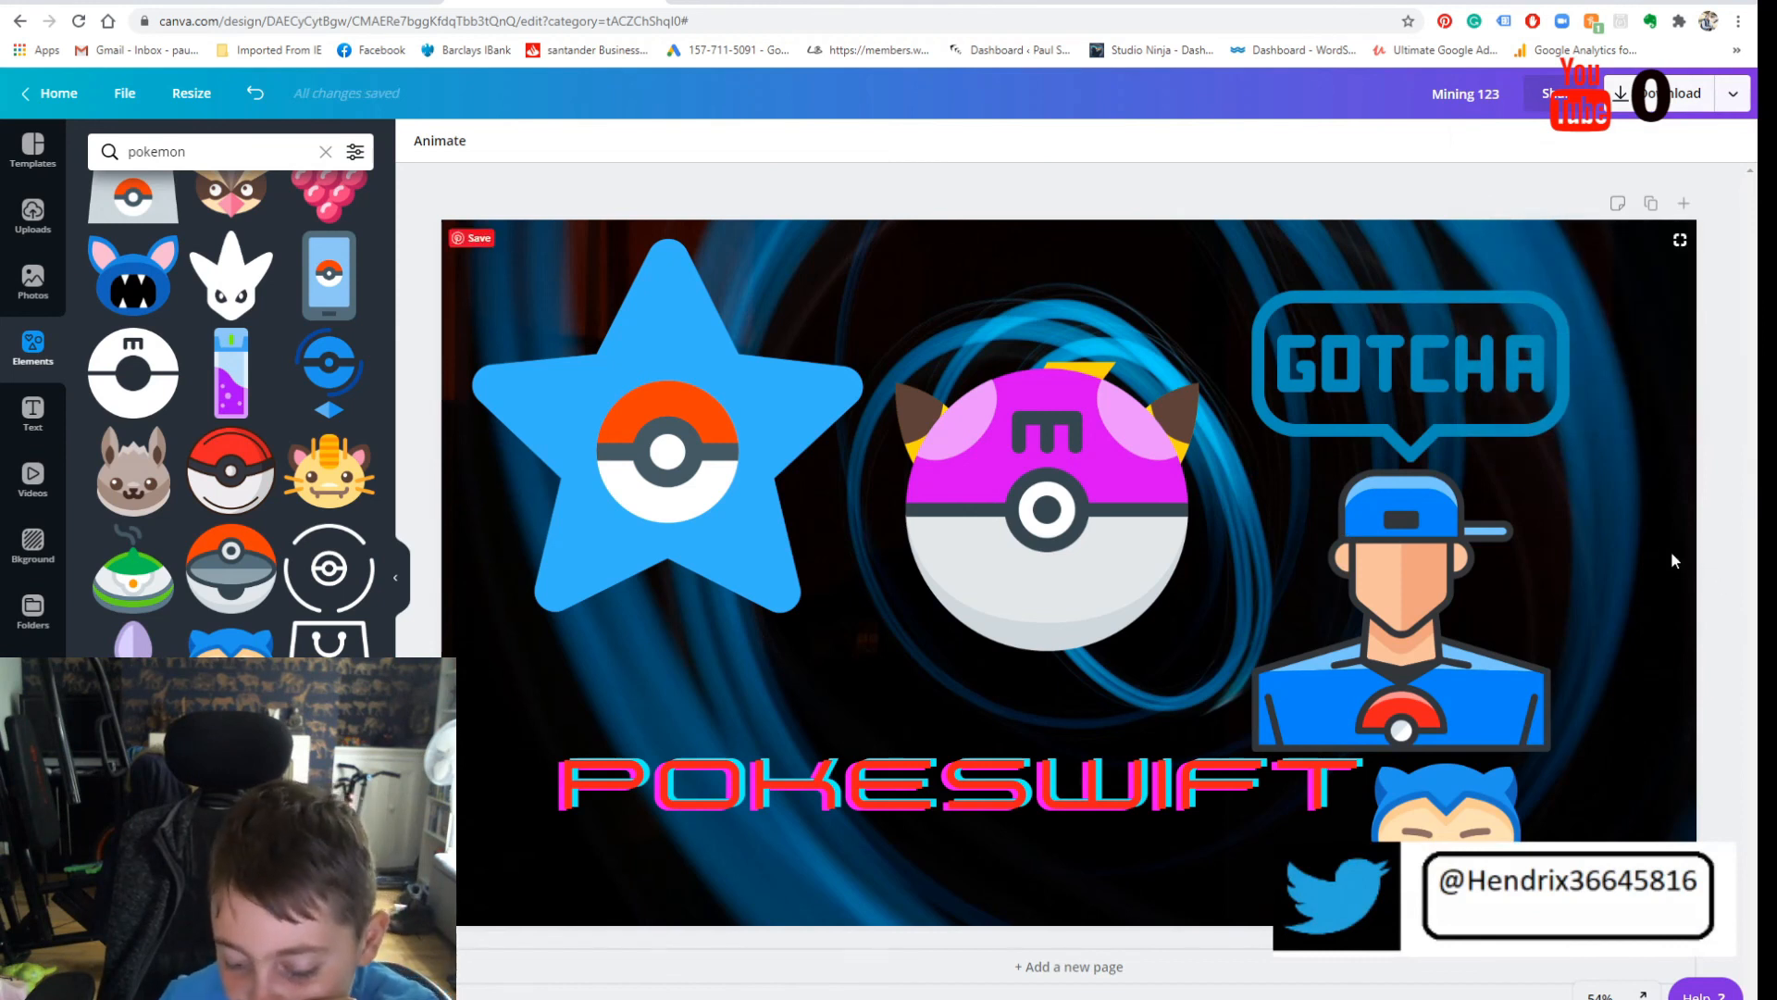